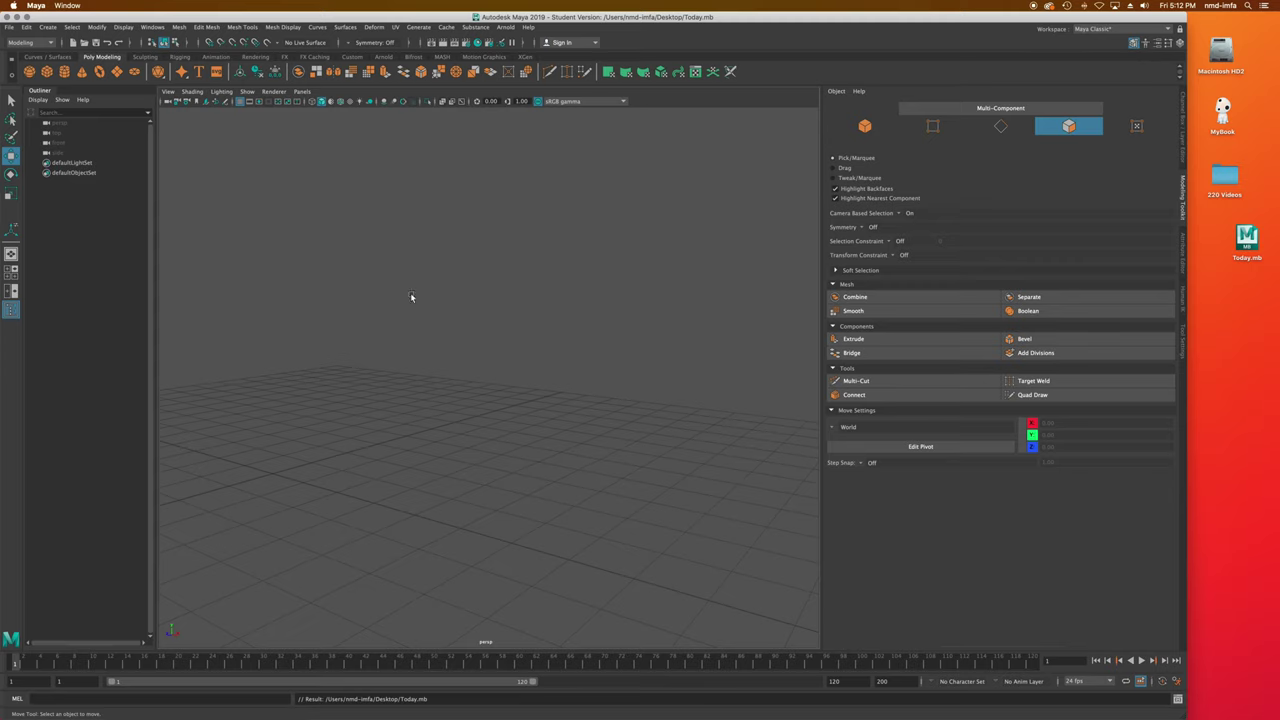
Create a polygon cube at the origin and frame it for closer work.
{"action": "left_click", "coordinate": [47, 71]}
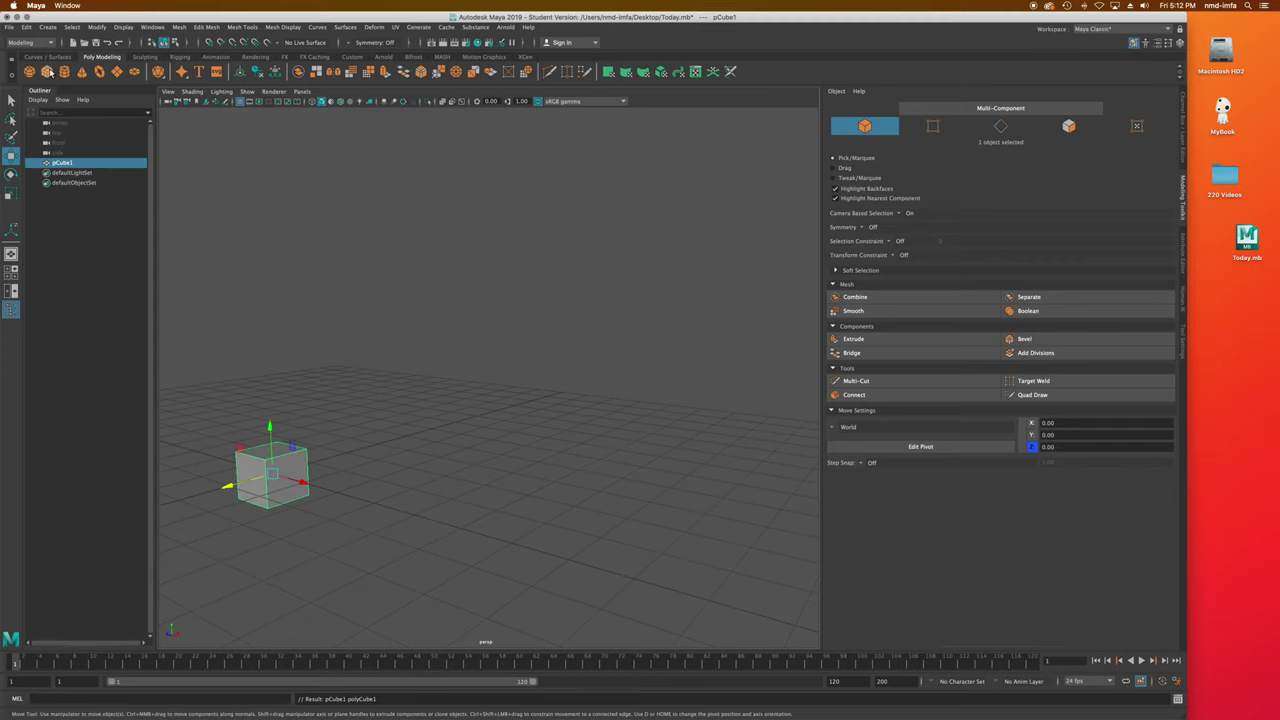
{"action": "key", "text": "f"}
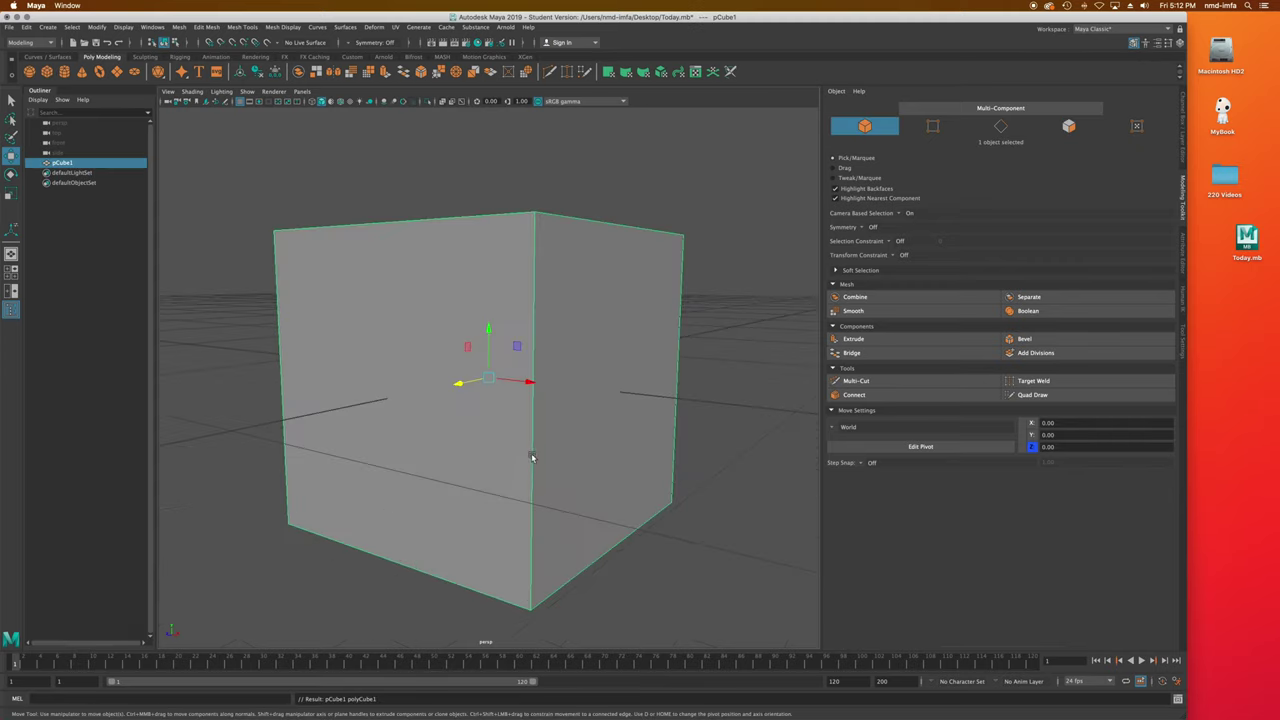
{"action": "left_click_drag", "start_coordinate": [529, 457], "coordinate": [523, 470], "text": "alt"}
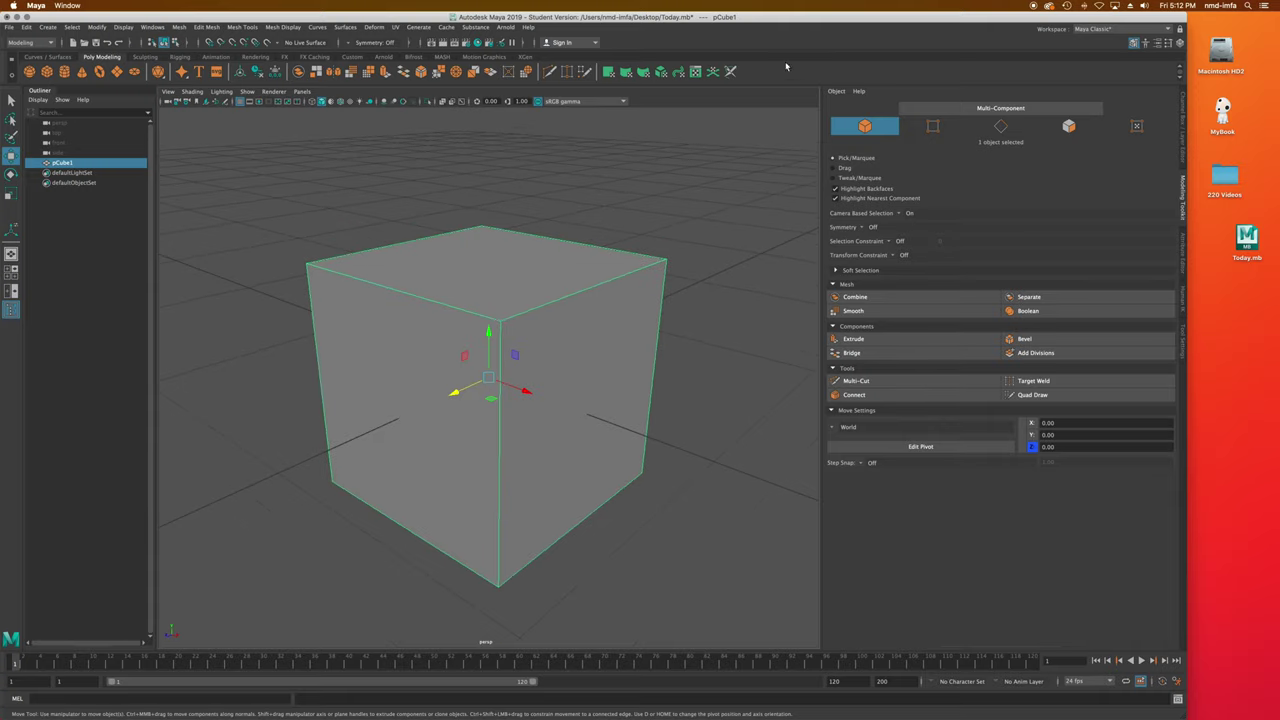
Set the cube's width, height and depth subdivisions to 4 each.
{"action": "left_click", "coordinate": [1158, 46]}
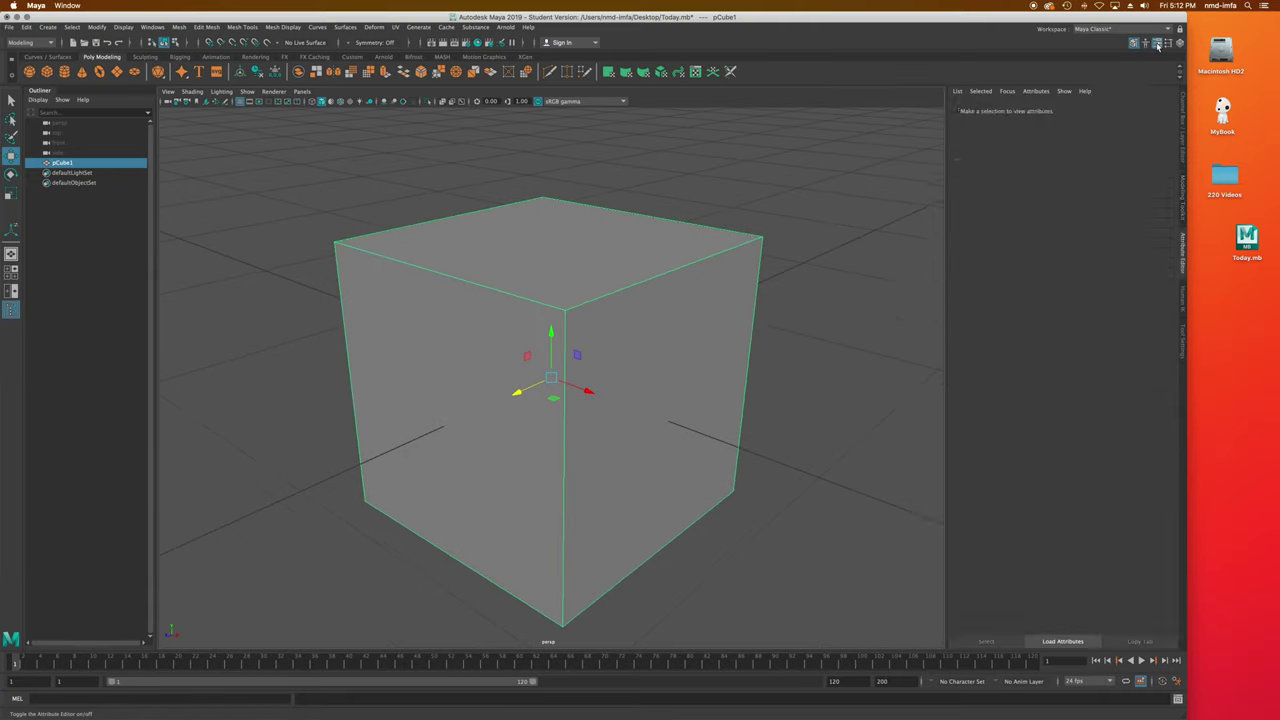
{"action": "left_click", "coordinate": [1062, 109]}
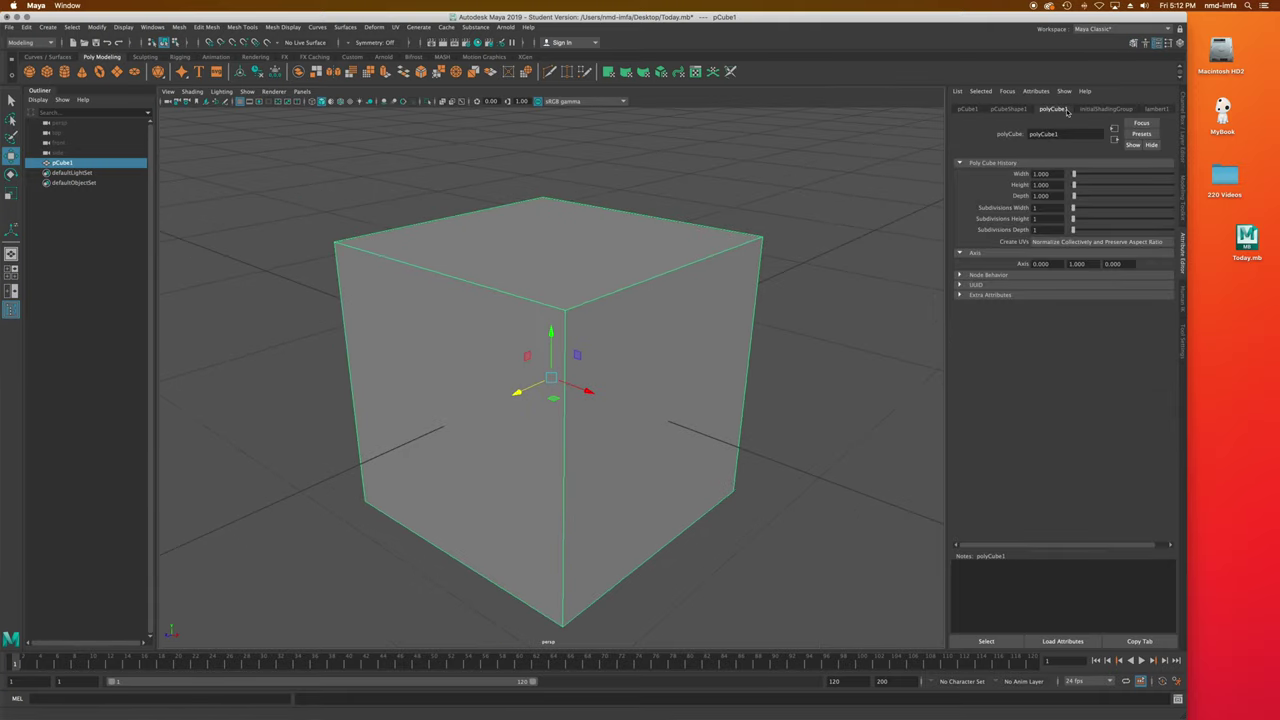
{"action": "left_click", "coordinate": [1047, 210]}
{"action": "type", "text": "4"}
{"action": "key", "text": "Tab"}
{"action": "type", "text": "4"}
{"action": "key", "text": "Tab"}
{"action": "type", "text": "4"}
{"action": "key", "text": "Return"}
{"action": "mouse_move", "coordinate": [748, 323]}
{"action": "left_mouse_down", "text": "alt"}
{"action": "mouse_move", "coordinate": [689, 323]}
{"action": "mouse_move", "coordinate": [757, 340]}
{"action": "mouse_move", "coordinate": [742, 327]}
{"action": "left_mouse_up", "text": "alt"}
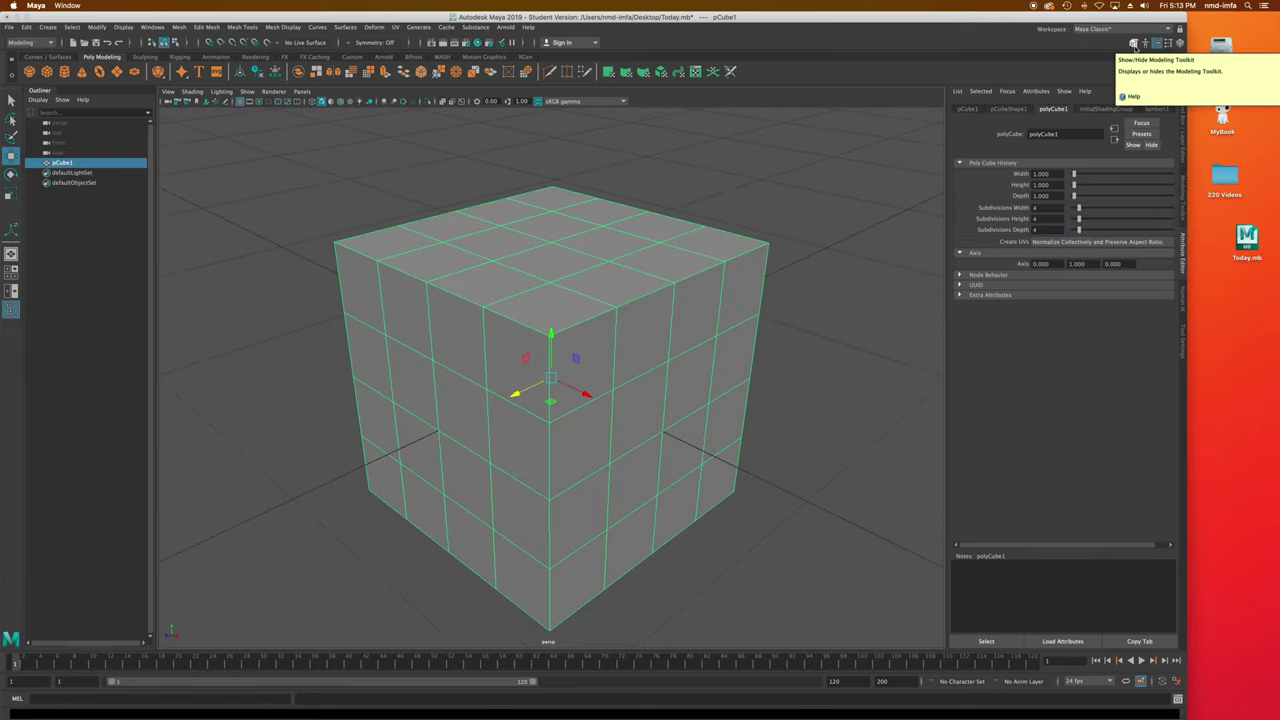
Show the Modeling Toolkit, enlarge the viewport beside it, and activate the Multi-Cut tool.
{"action": "left_click", "coordinate": [1134, 43]}
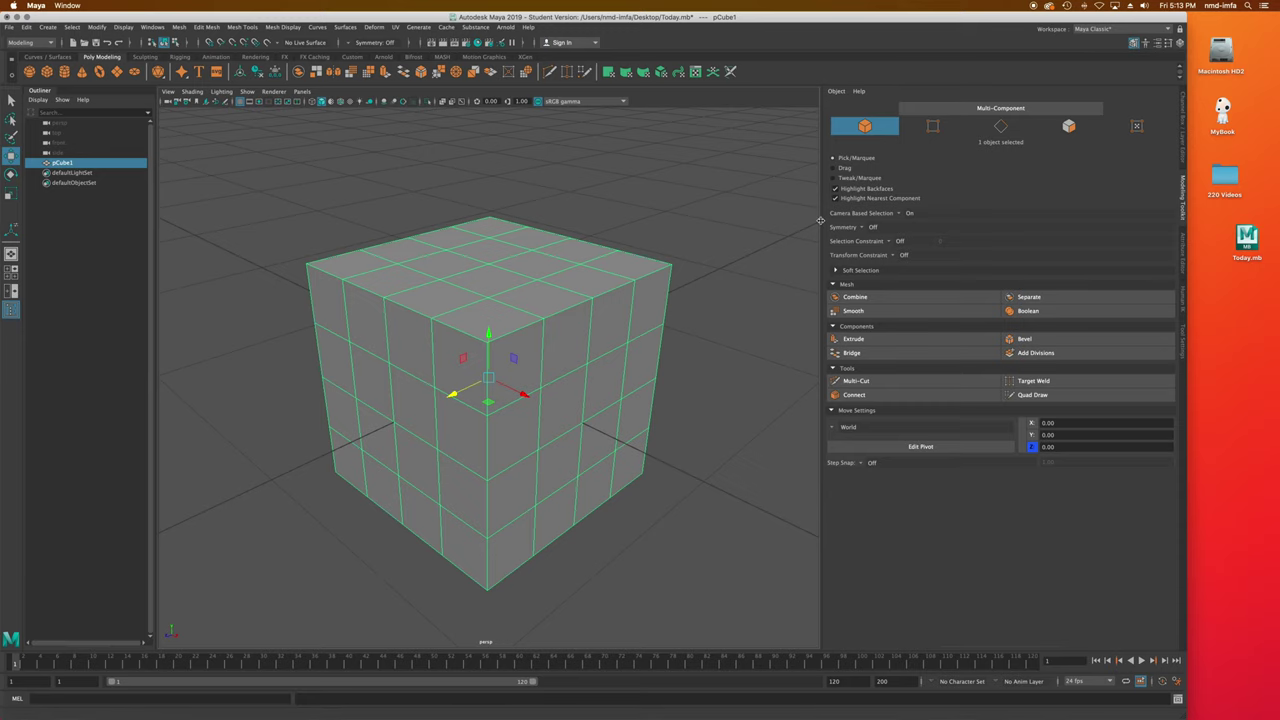
{"action": "left_click_drag", "start_coordinate": [820, 220], "coordinate": [890, 217]}
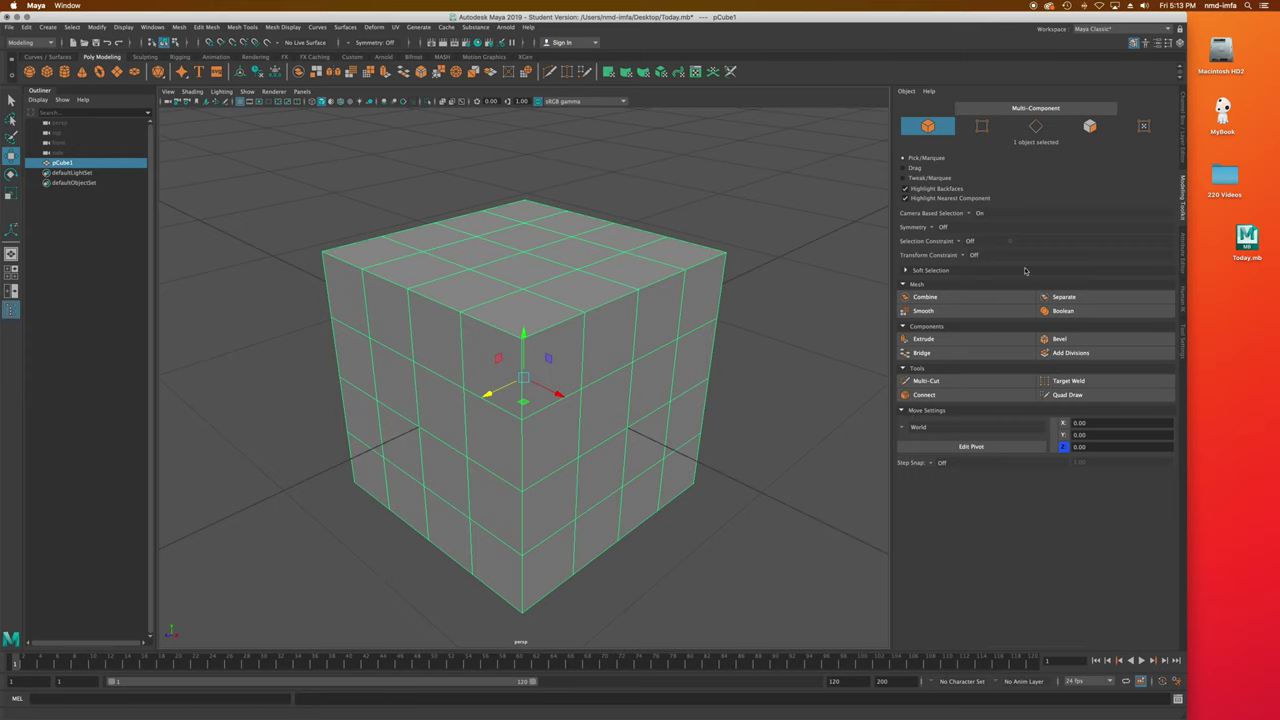
{"action": "left_click", "coordinate": [937, 382]}
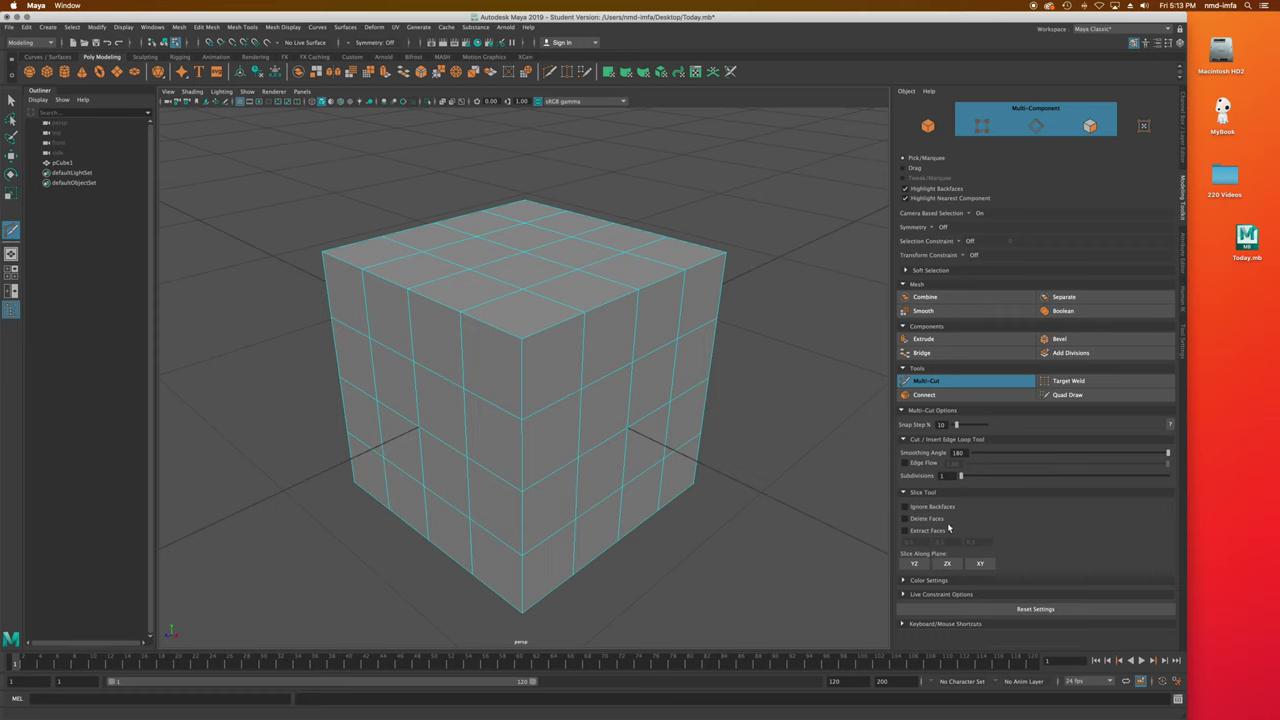
Cut a diagonal edge across the upper corner face of the cube's side, joining two opposite vertices.
{"action": "left_click", "coordinate": [584, 312]}
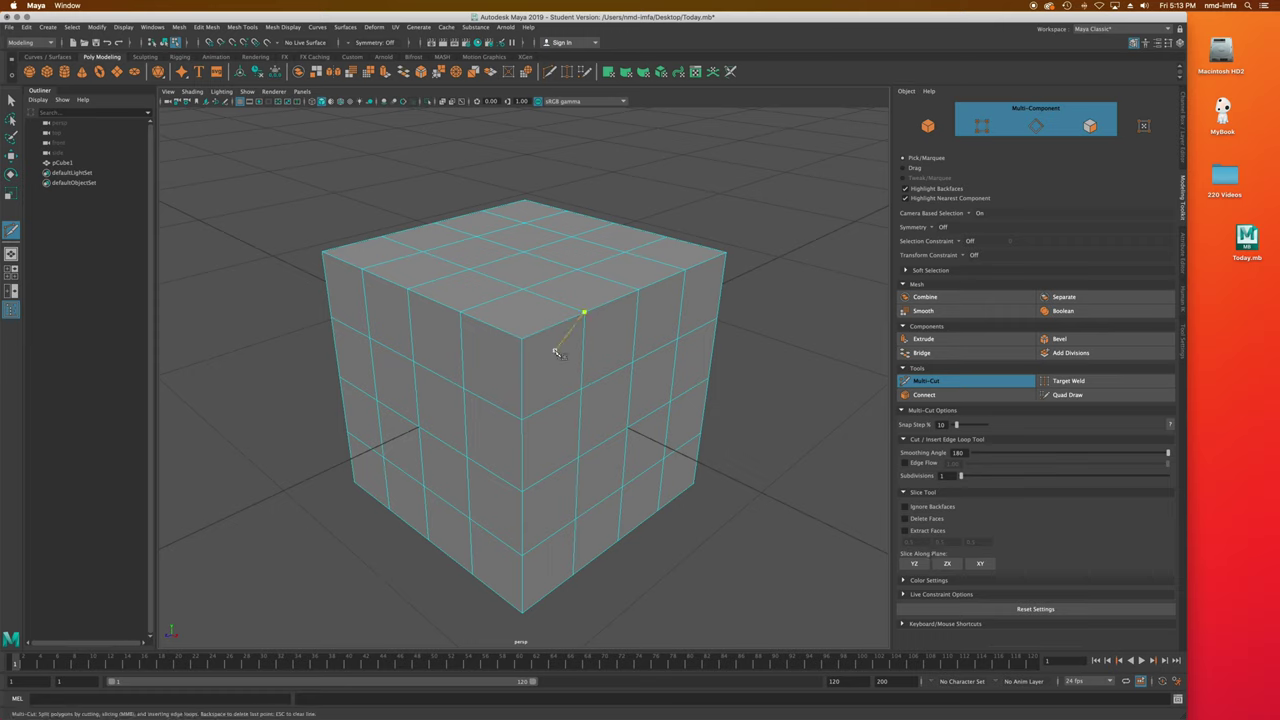
{"action": "key", "text": "Escape"}
{"action": "left_click", "coordinate": [584, 313]}
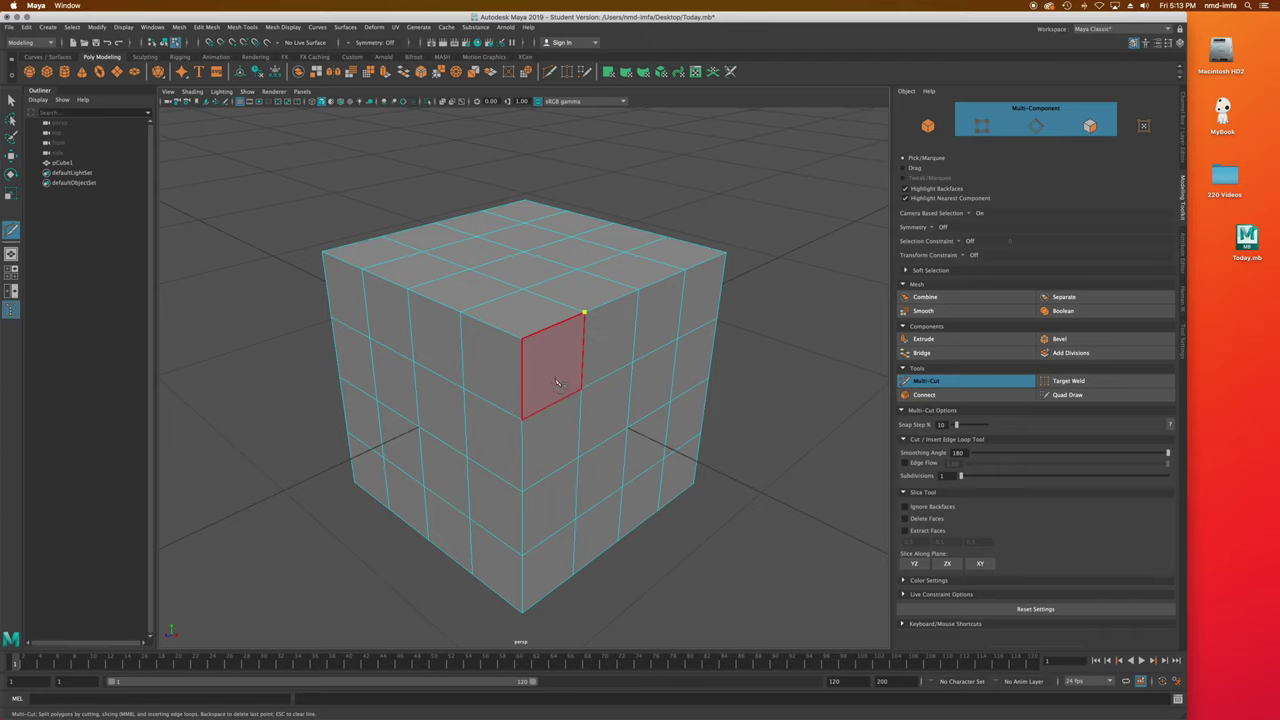
{"action": "left_click", "coordinate": [521, 421]}
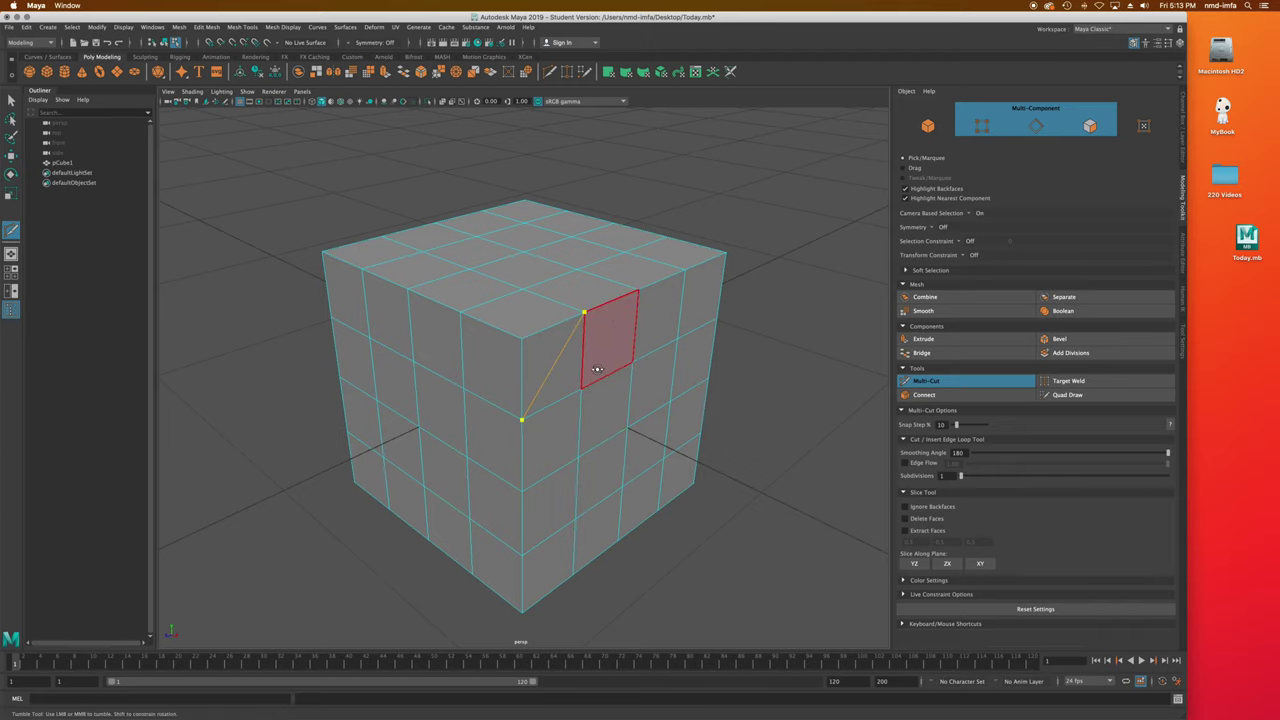
{"action": "left_click_drag", "start_coordinate": [600, 358], "coordinate": [566, 362], "text": "alt"}
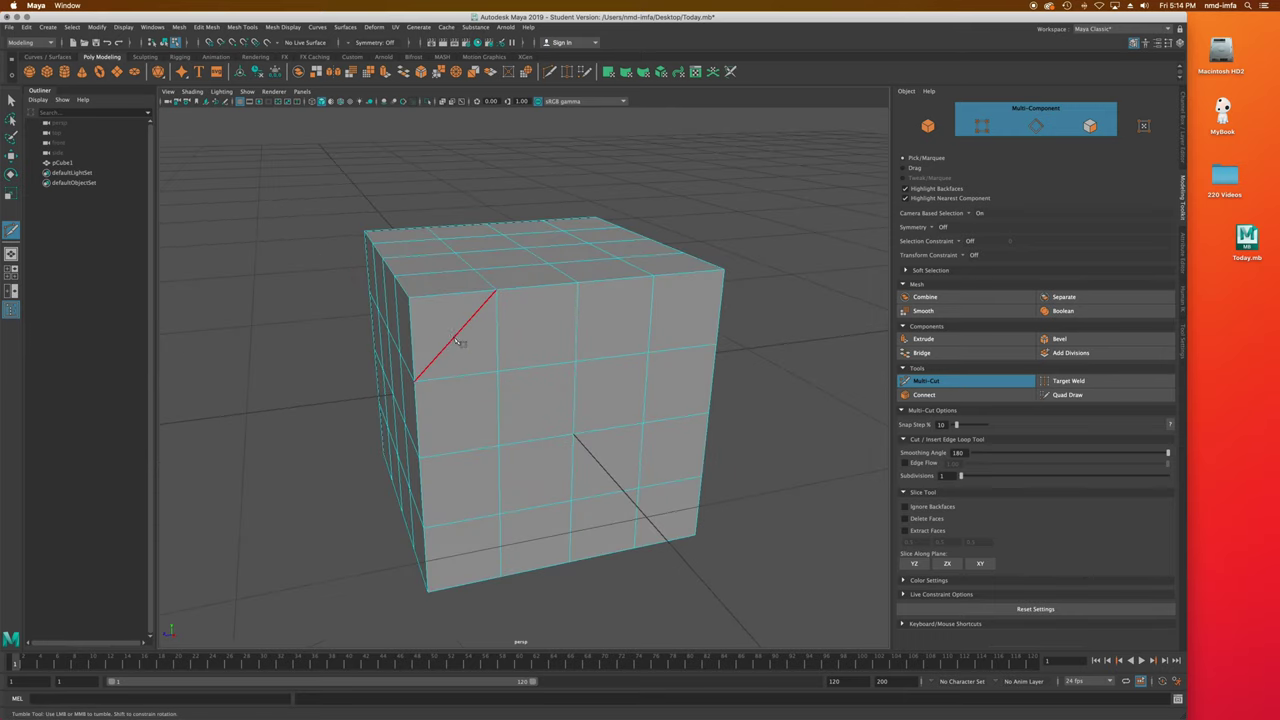
{"action": "left_click_drag", "start_coordinate": [471, 357], "coordinate": [551, 360], "text": "alt"}
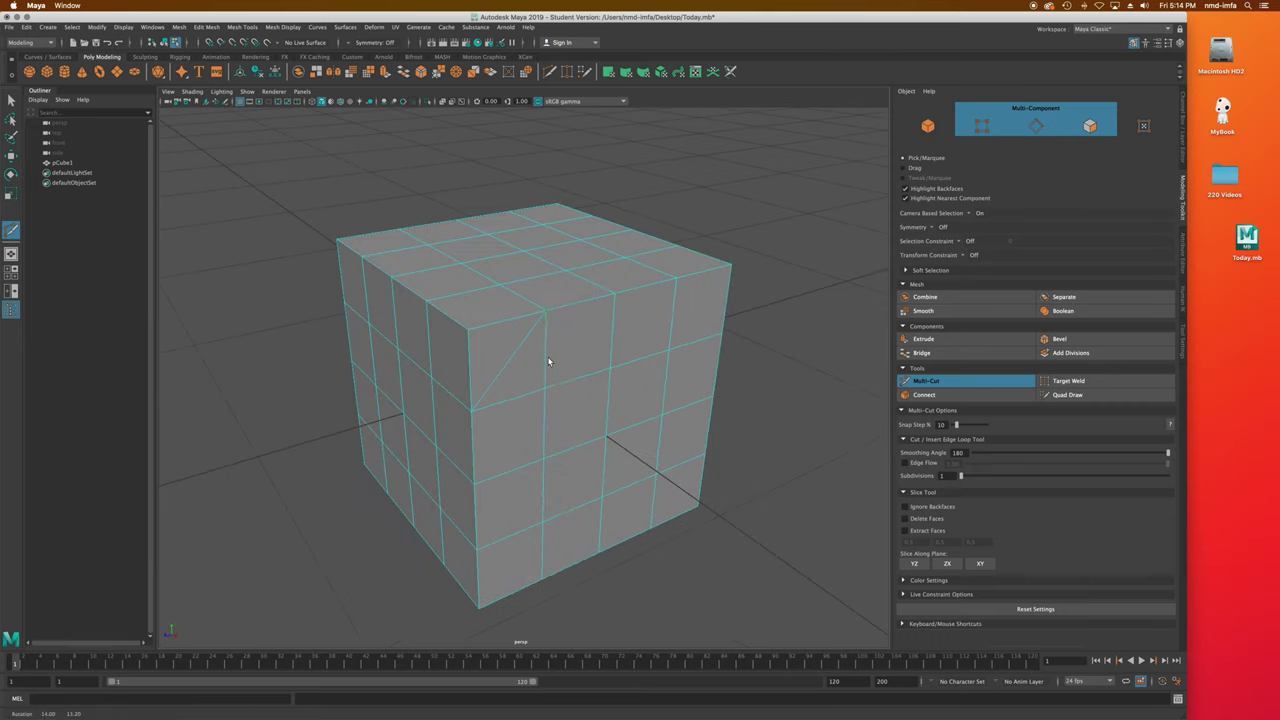
Cut a zigzag of diagonal edges down the same side, from the upper-edge vertex to the cube's lower edge.
{"action": "left_click", "coordinate": [546, 312]}
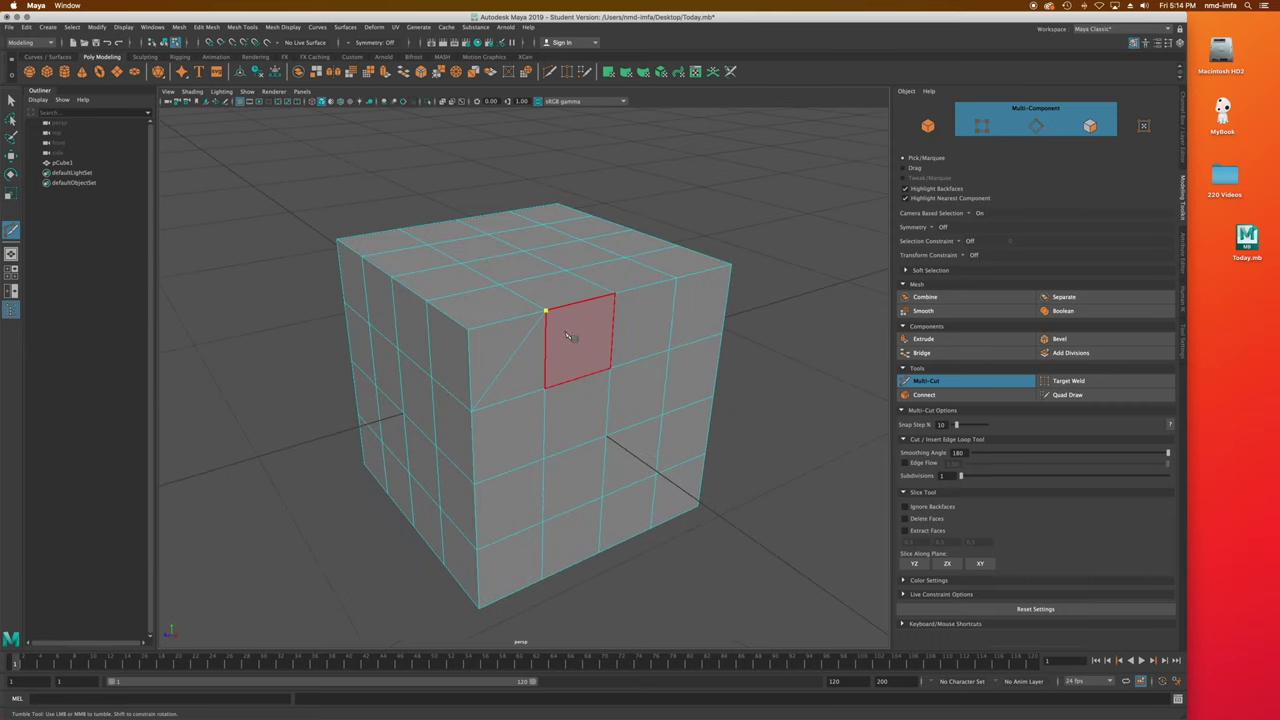
{"action": "left_click", "coordinate": [610, 369]}
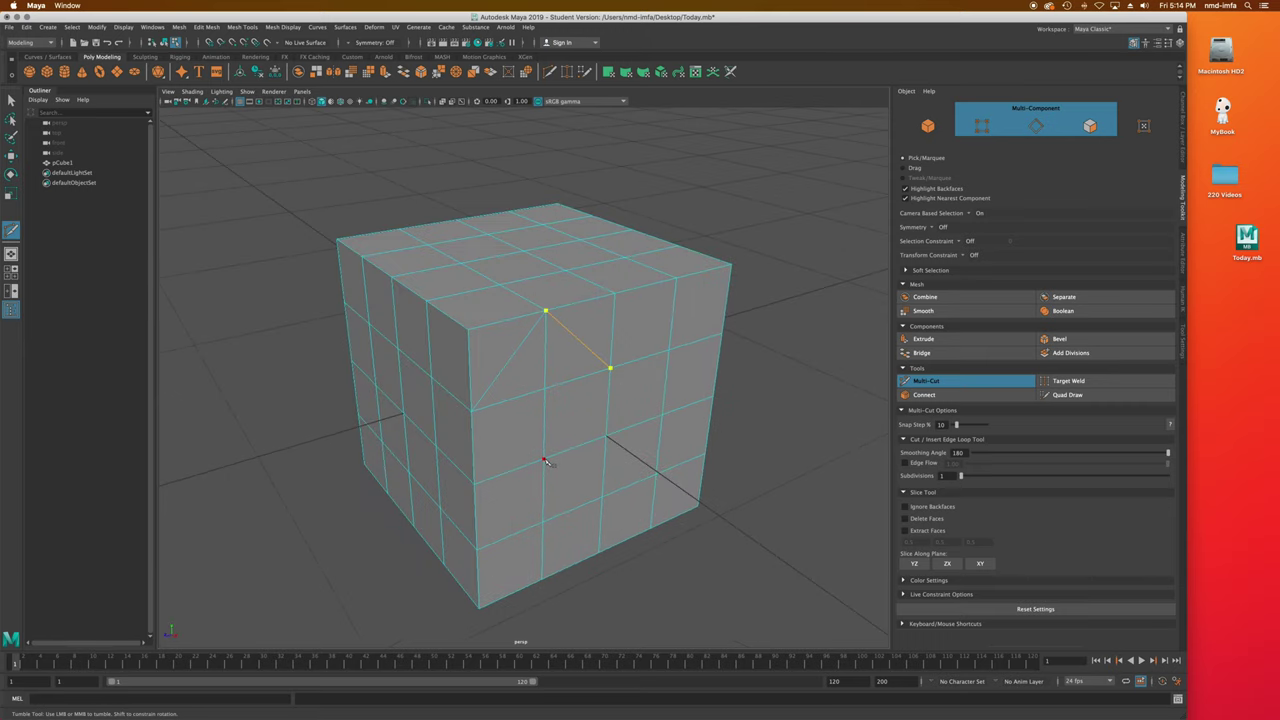
{"action": "left_click", "coordinate": [543, 459]}
{"action": "left_click", "coordinate": [601, 497]}
{"action": "left_click", "coordinate": [542, 580]}
{"action": "left_click_drag", "start_coordinate": [663, 400], "coordinate": [654, 394], "text": "alt"}
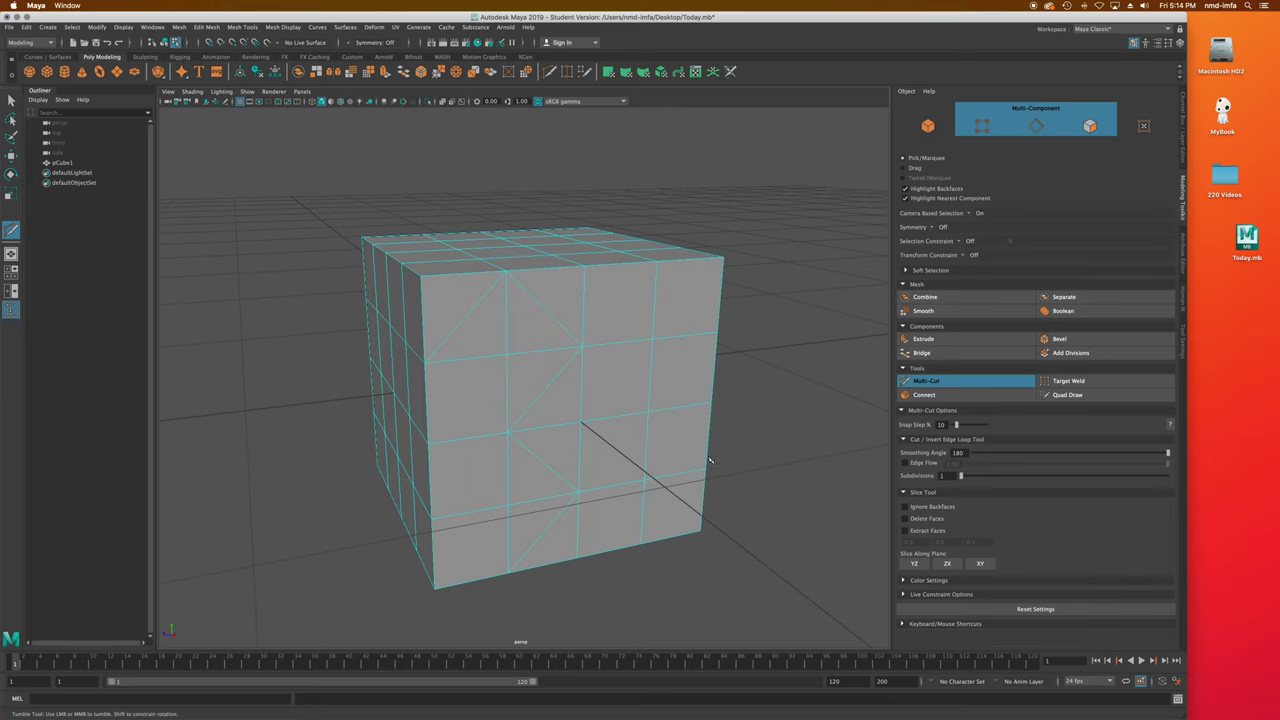
Cut two more diagonals across the neighbouring column of faces to close a diamond around the side's central vertex.
{"action": "left_click", "coordinate": [583, 348]}
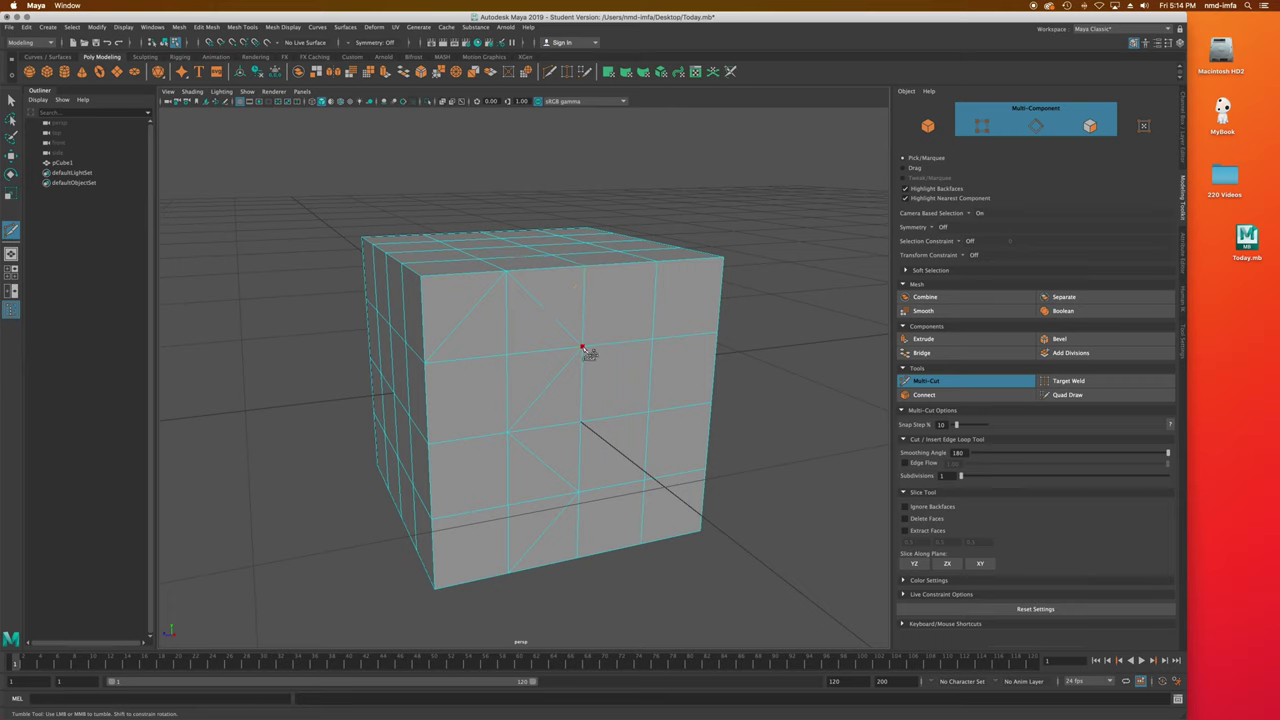
{"action": "left_click", "coordinate": [649, 413]}
{"action": "left_click", "coordinate": [579, 493]}
{"action": "left_click_drag", "start_coordinate": [749, 340], "coordinate": [660, 366], "text": "alt"}
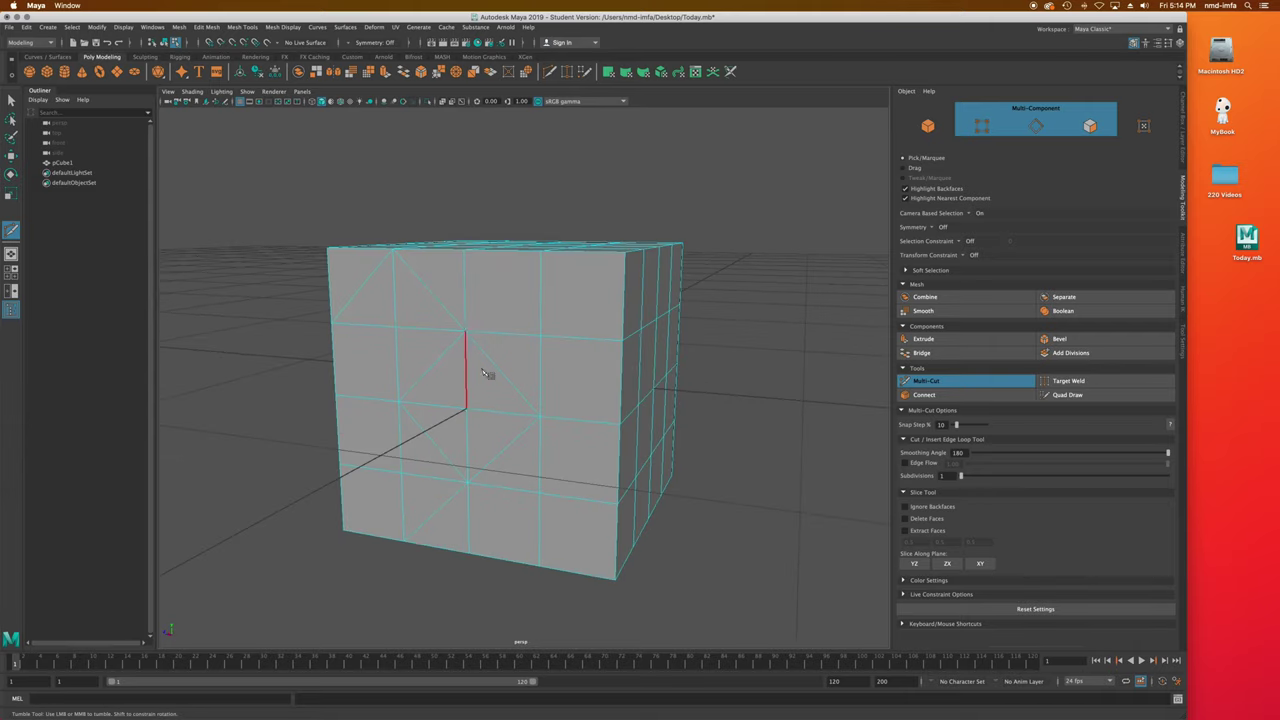
Extrude the four triangular faces of the diamond outward with a local Z translation of about 0.494.
{"action": "left_click", "coordinate": [11, 100]}
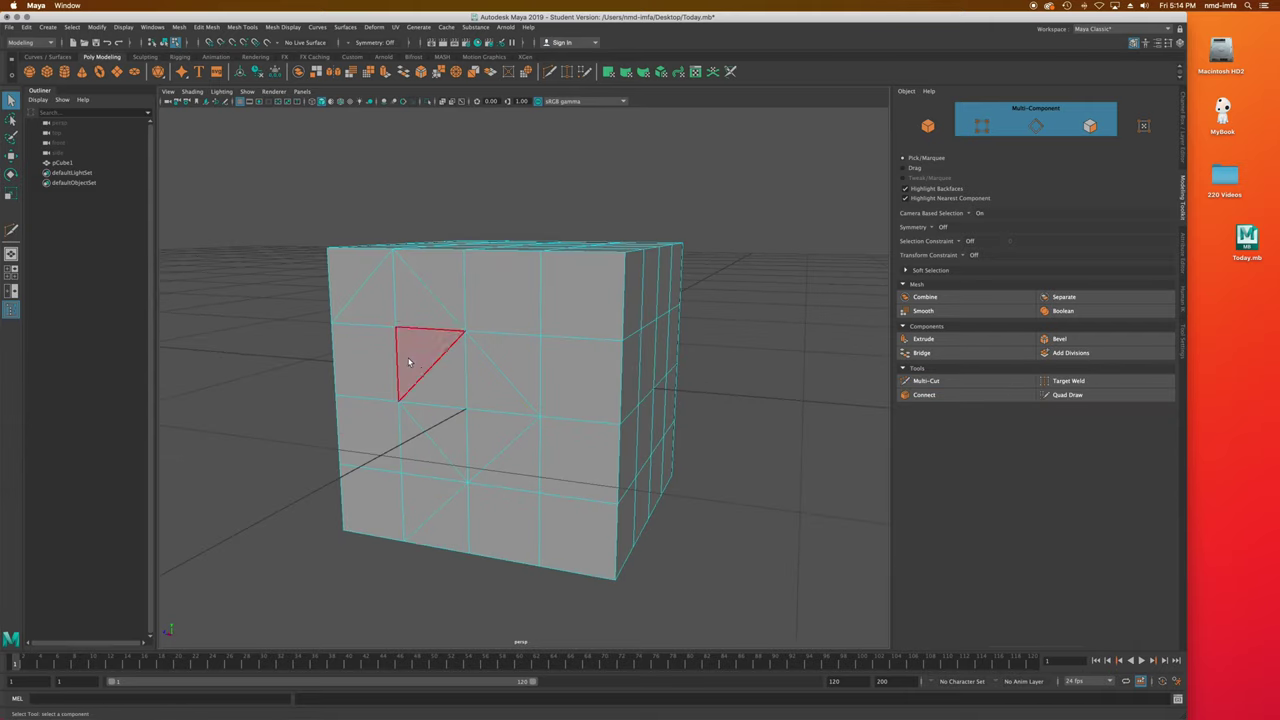
{"action": "left_click", "coordinate": [488, 372]}
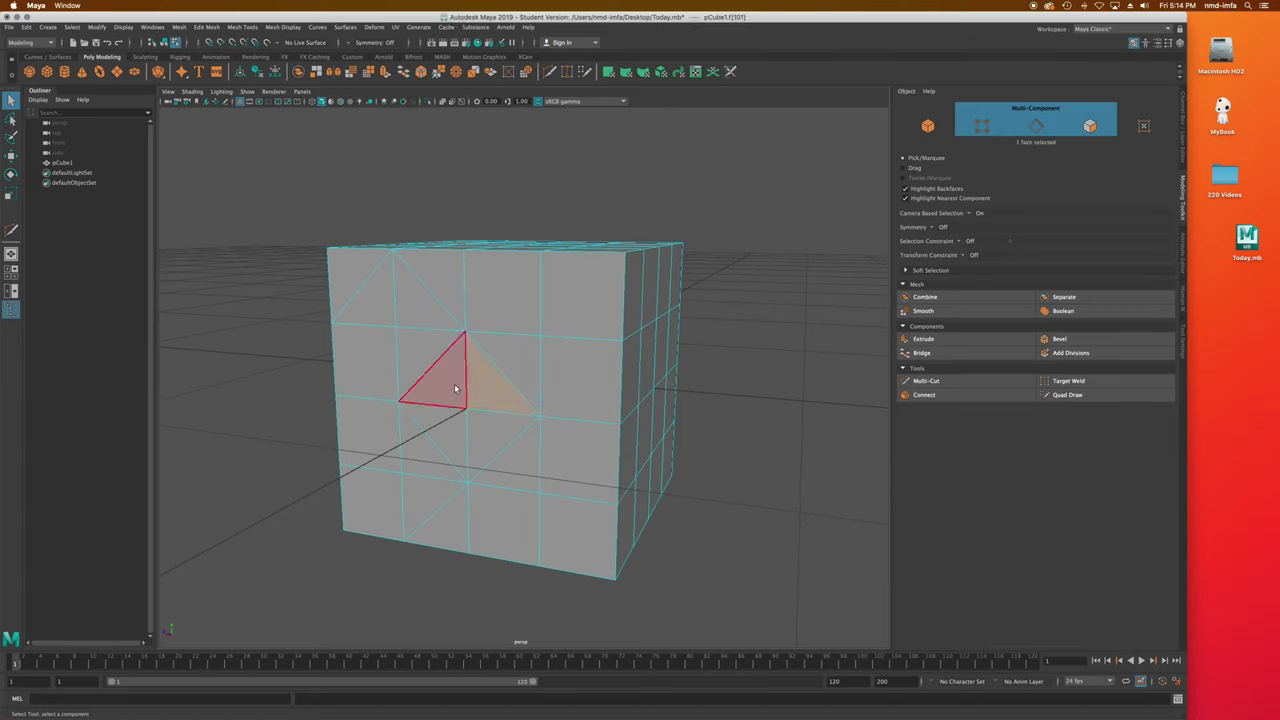
{"action": "left_click", "coordinate": [452, 385], "text": "shift"}
{"action": "left_click", "coordinate": [455, 432], "text": "shift"}
{"action": "left_click", "coordinate": [478, 438], "text": "shift"}
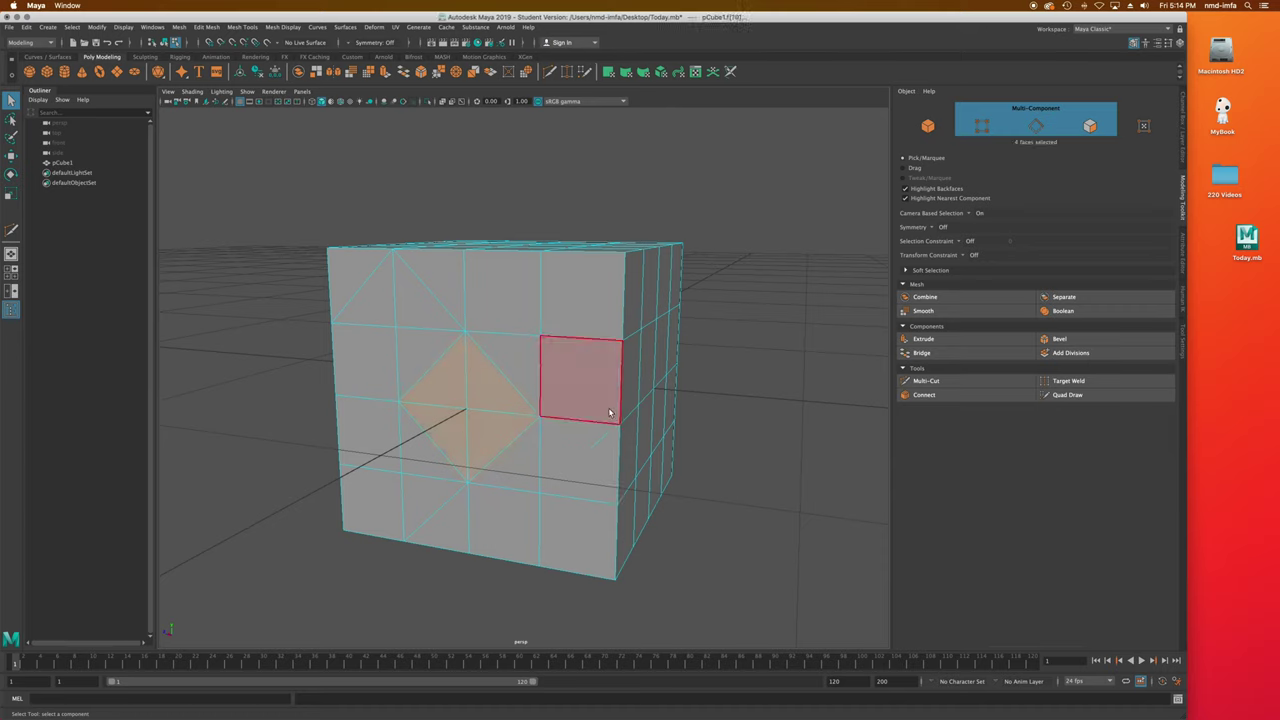
{"action": "key", "text": "ctrl+e"}
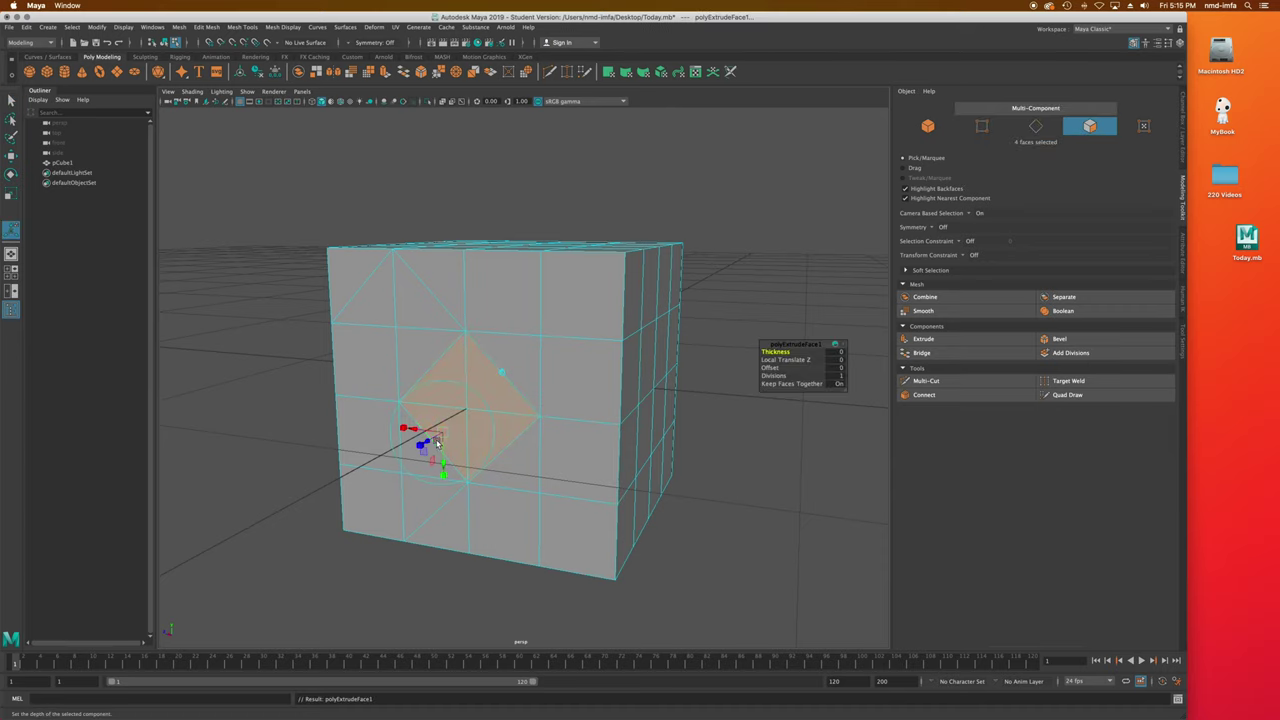
{"action": "left_click_drag", "start_coordinate": [428, 443], "coordinate": [463, 466]}
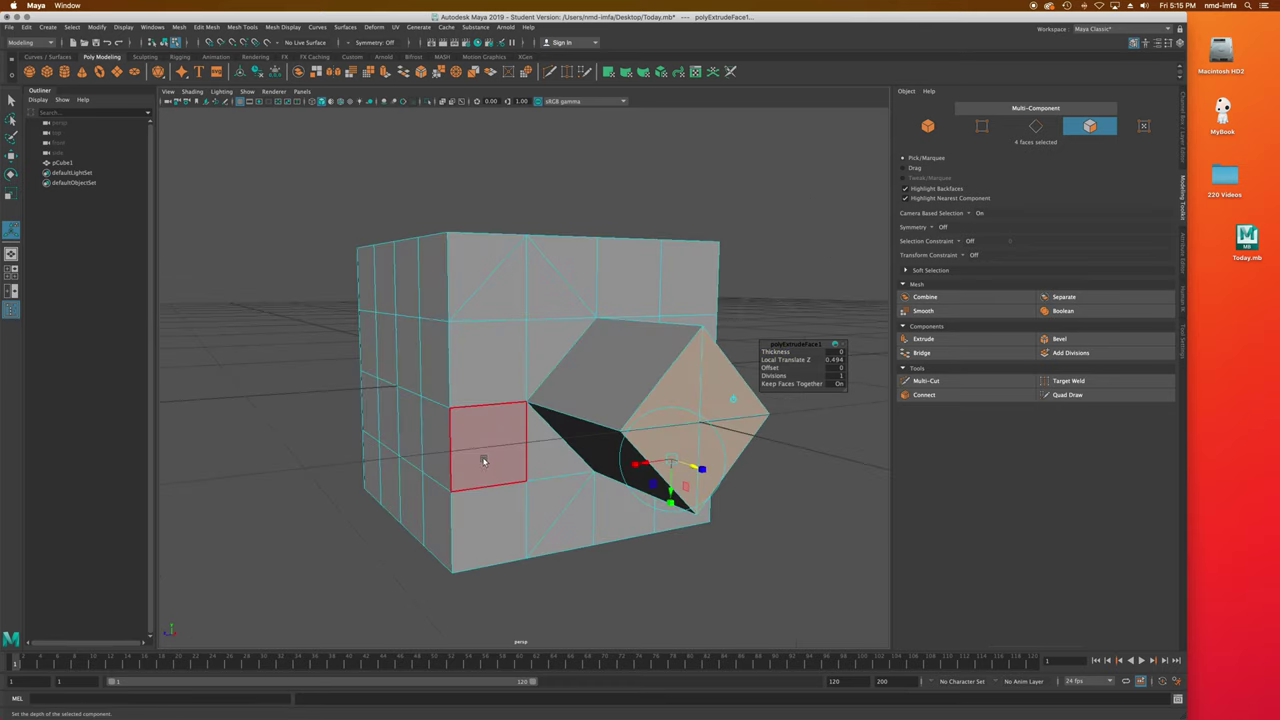
{"action": "left_click_drag", "start_coordinate": [611, 435], "coordinate": [580, 429], "text": "alt"}
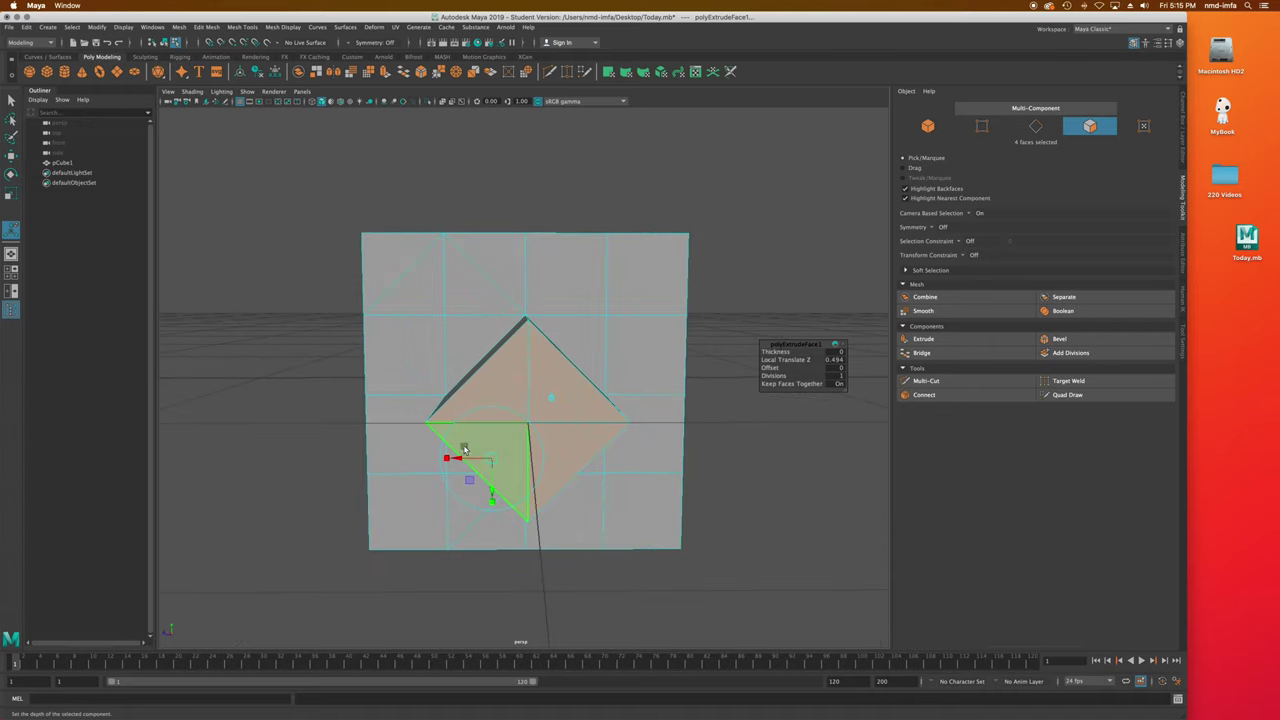
{"action": "left_click_drag", "start_coordinate": [489, 459], "coordinate": [514, 449], "text": "alt"}
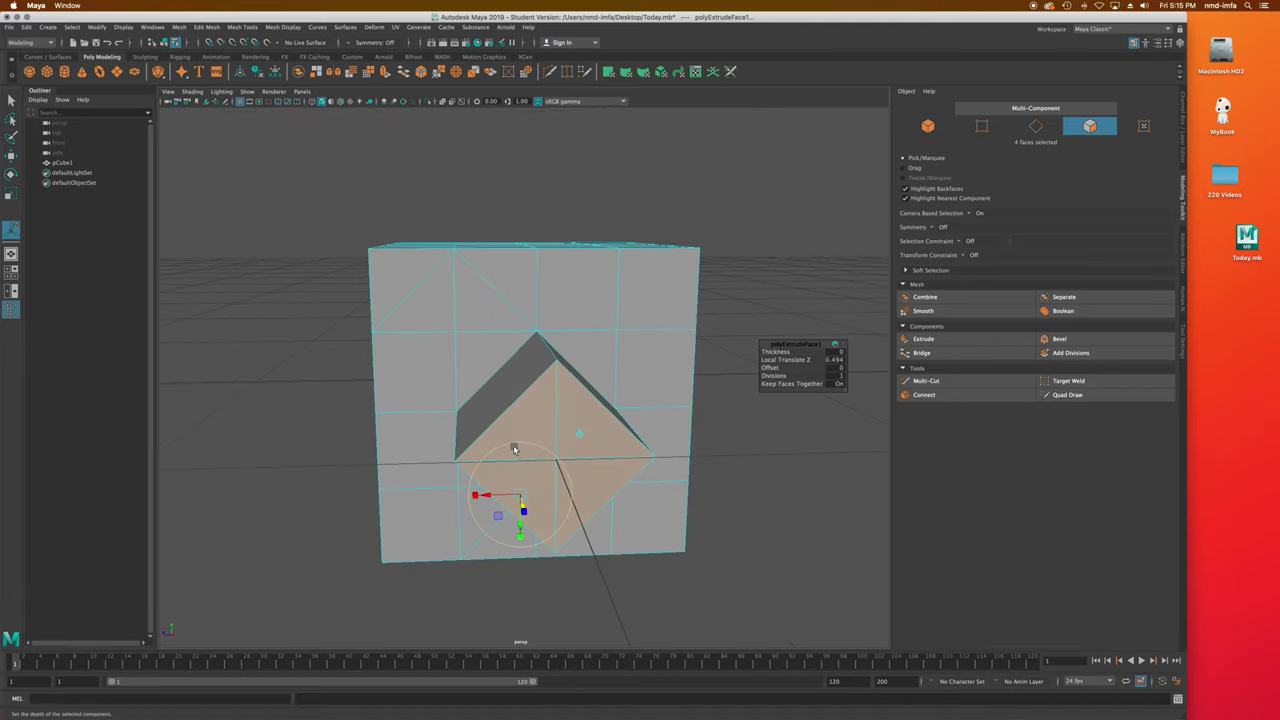
Undo the extrusion, the face selection and all diagonal cuts on the cube's side.
{"action": "key", "text": "z"}
{"action": "key", "text": "z"}
{"action": "key", "text": "z"}
{"action": "key", "text": "z"}
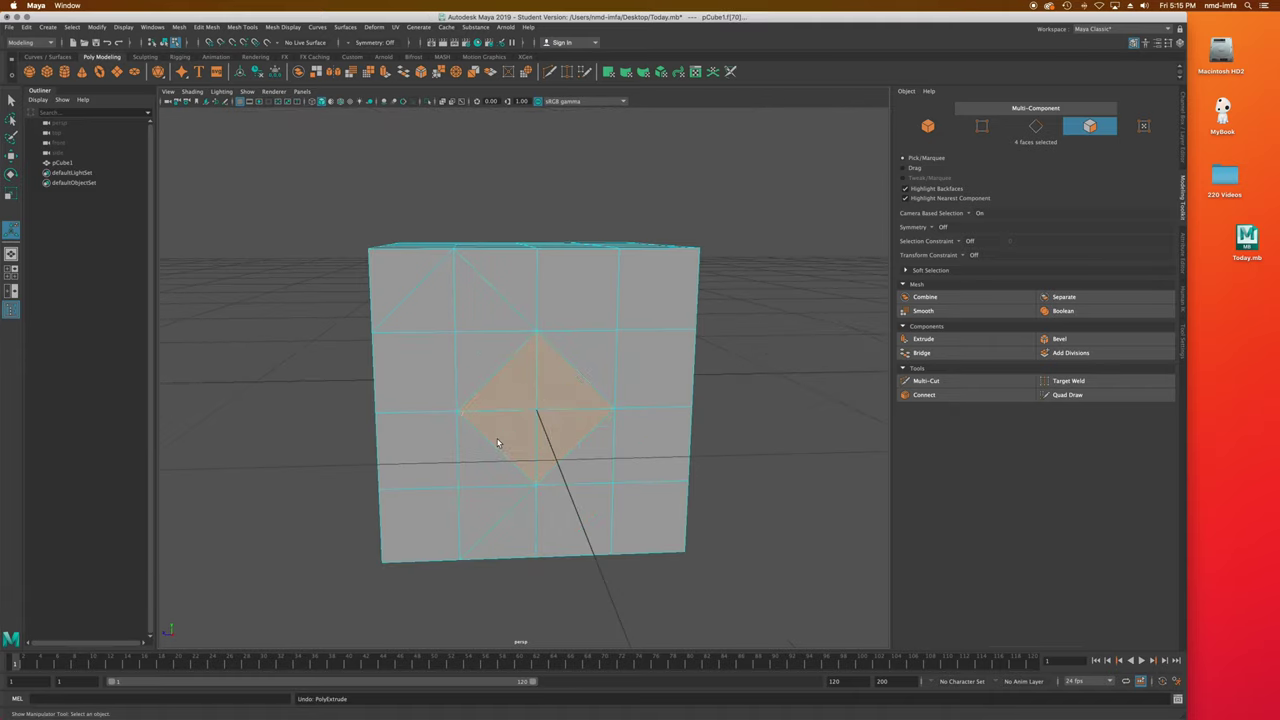
{"action": "key", "text": "z"}
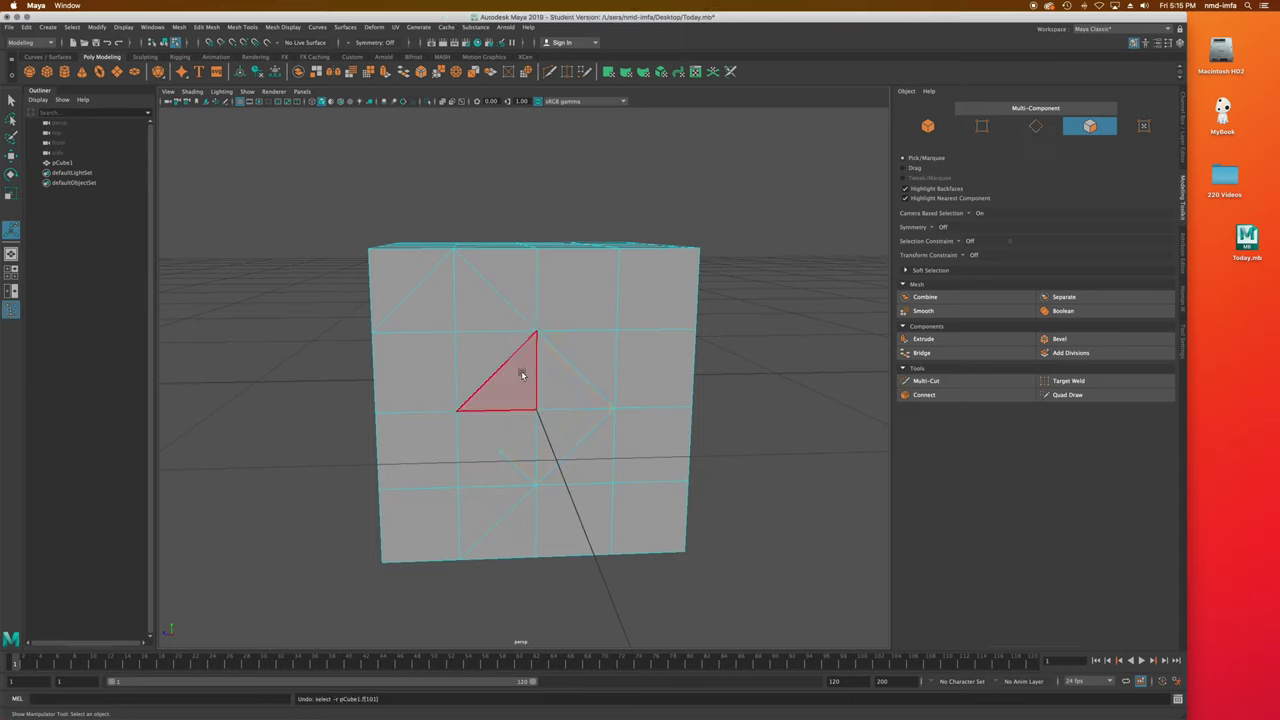
{"action": "key", "text": "z"}
{"action": "key", "text": "z"}
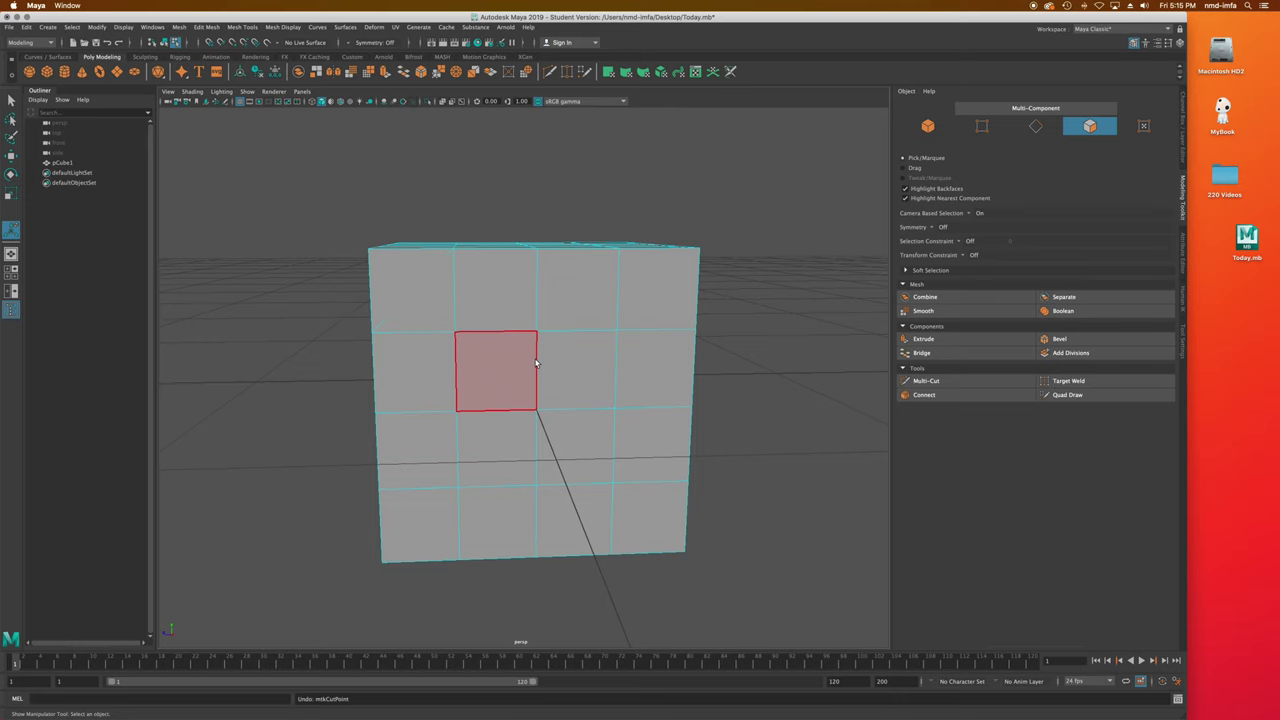
Place a vertical Multi-Cut across an inner face of the cube's side, between the midpoints of its upper and lower edges.
{"action": "left_click_drag", "start_coordinate": [483, 400], "coordinate": [514, 417], "text": "alt"}
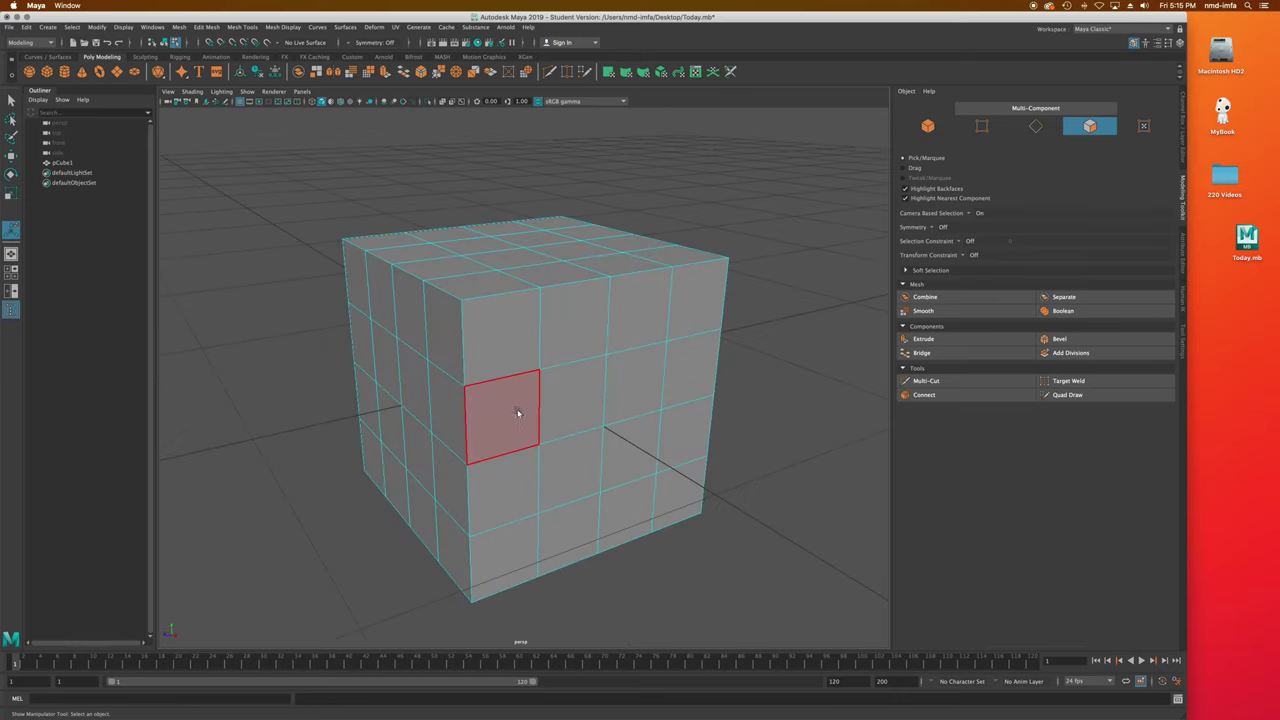
{"action": "left_click", "coordinate": [926, 381]}
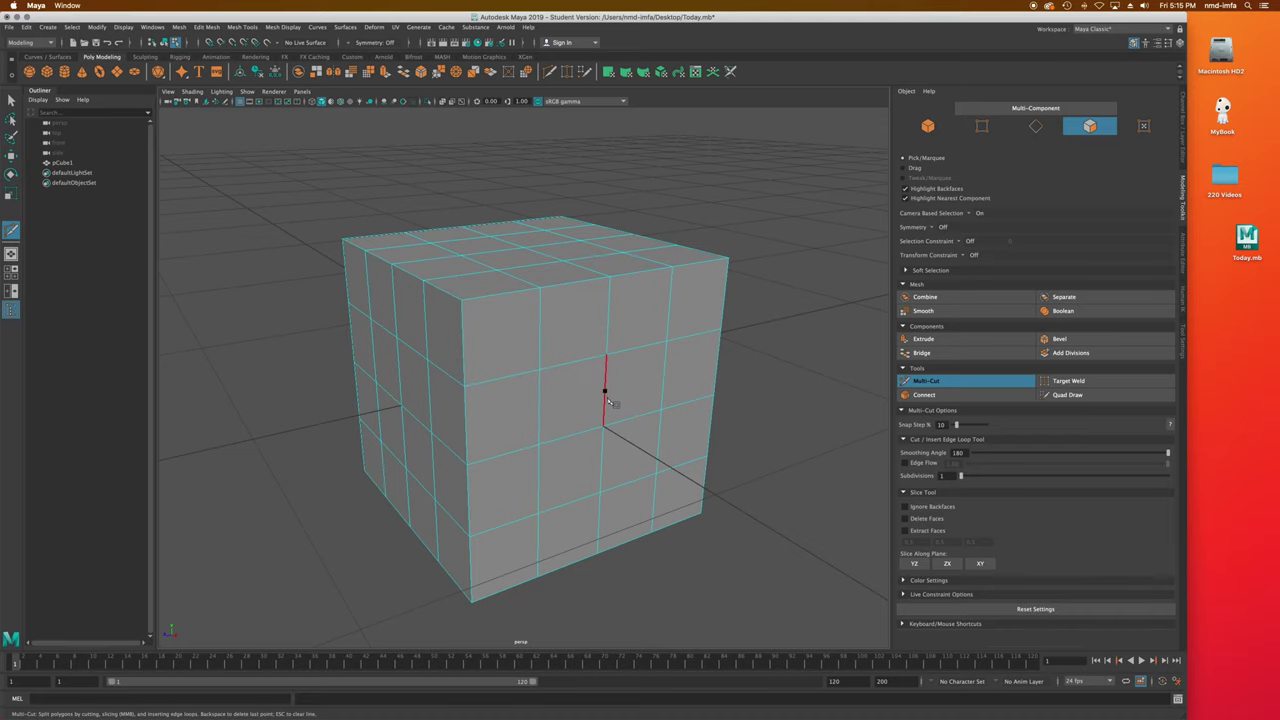
{"action": "left_click", "coordinate": [575, 363]}
{"action": "left_click", "coordinate": [573, 434]}
{"action": "left_click_drag", "start_coordinate": [645, 415], "coordinate": [614, 394], "text": "alt"}
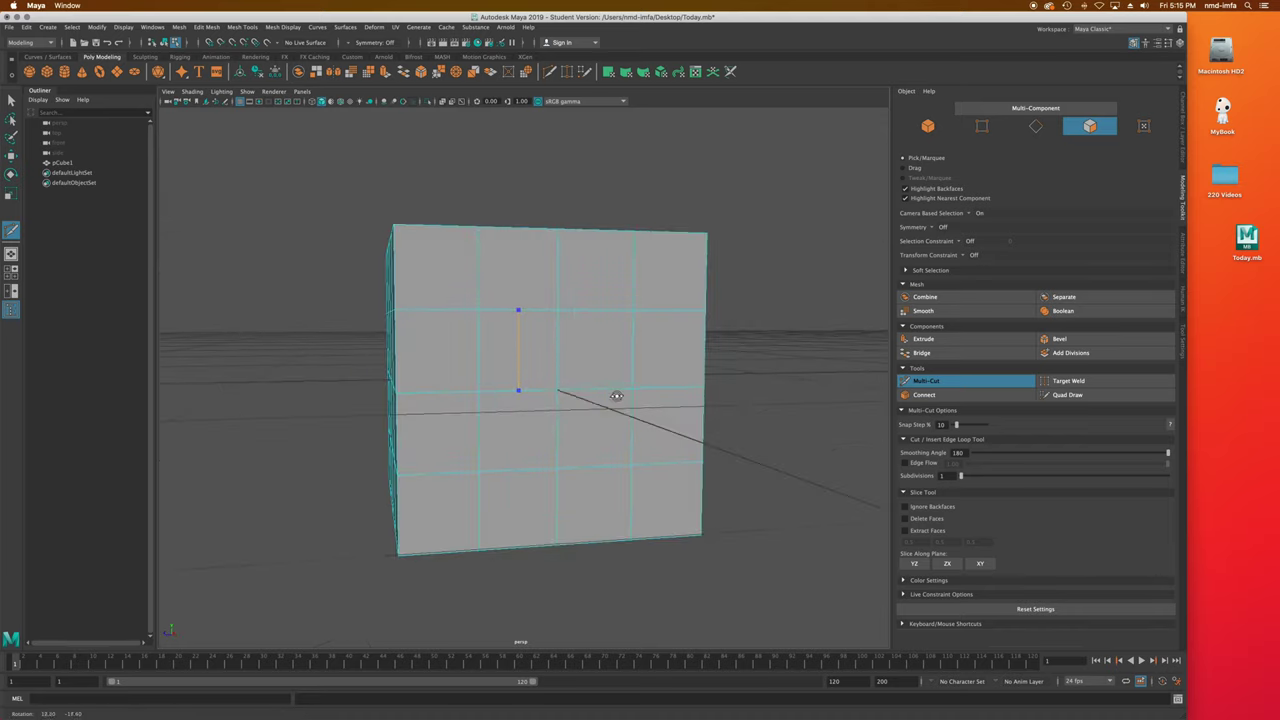
Cut an inner face of the cube's side between points on its four edges, and commit the Multi-Cut.
{"action": "left_click", "coordinate": [483, 354]}
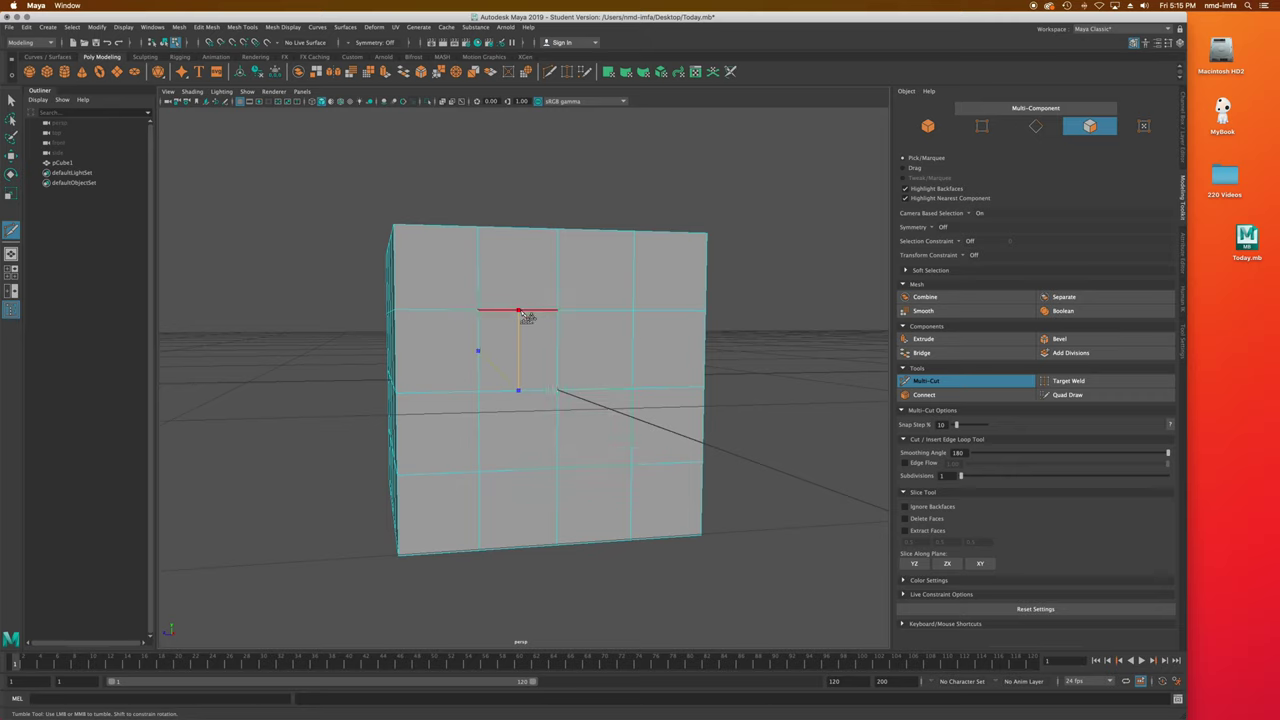
{"action": "left_click", "coordinate": [519, 312]}
{"action": "left_click", "coordinate": [560, 354]}
{"action": "left_click", "coordinate": [519, 392]}
{"action": "left_click", "coordinate": [479, 366]}
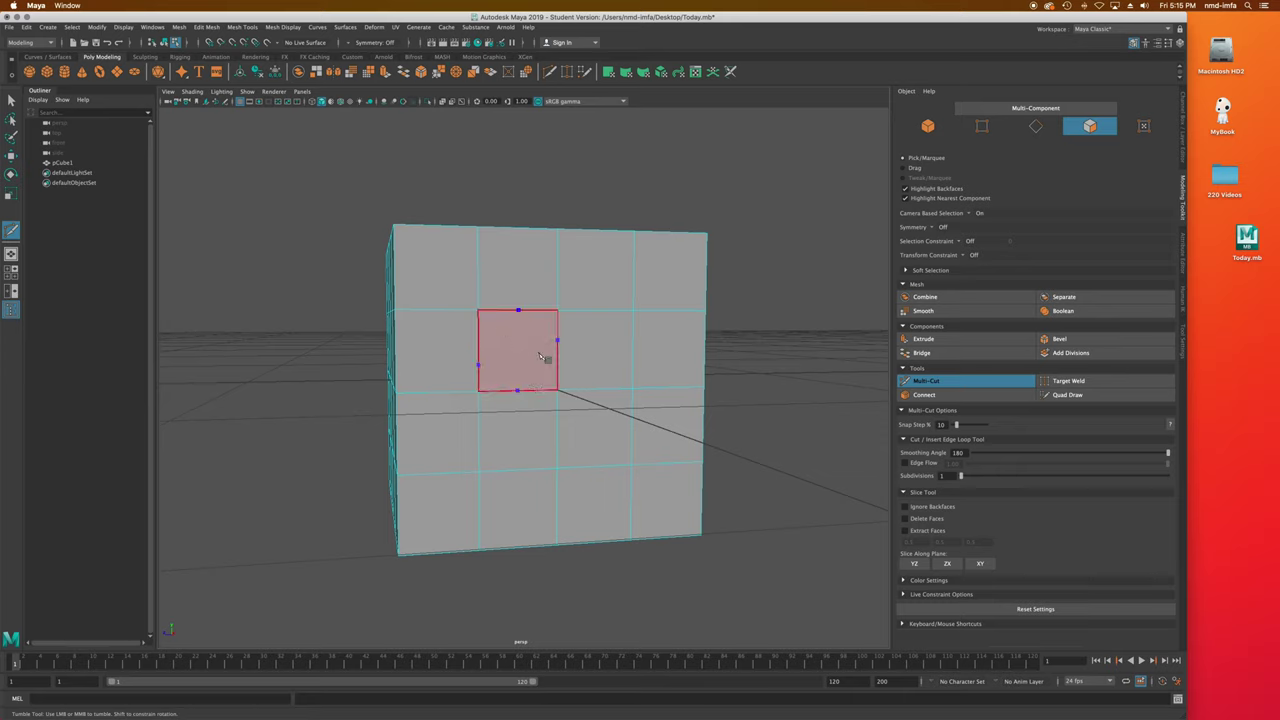
{"action": "left_click", "coordinate": [523, 391]}
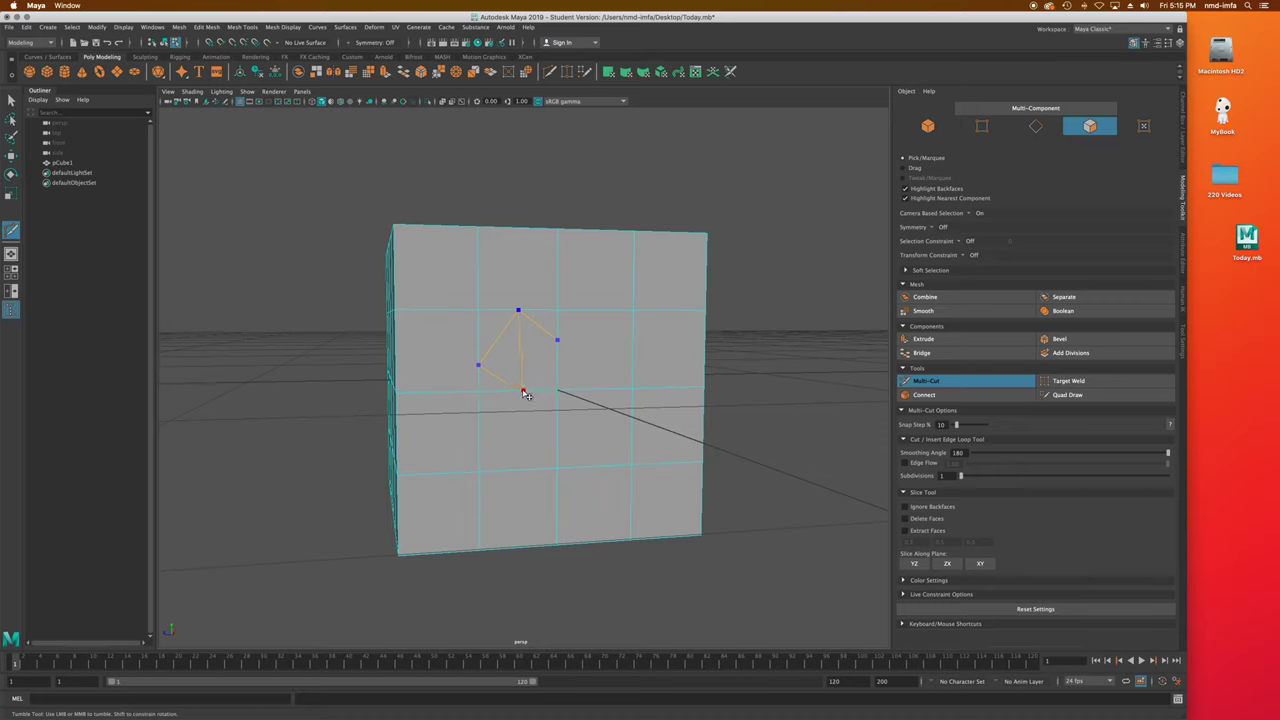
{"action": "key", "text": "Return"}
Try further cuts inside the same face, from its central vertical edge to one side edge and from the opposite edge inward.
{"action": "left_click", "coordinate": [520, 351]}
{"action": "left_click", "coordinate": [557, 342]}
{"action": "key", "text": "Return"}
{"action": "left_click", "coordinate": [478, 366]}
{"action": "left_click", "coordinate": [507, 340]}
{"action": "key", "text": "Escape"}
{"action": "left_click", "coordinate": [522, 379]}
Undo all the cuts placed within the inner face.
{"action": "key", "text": "ctrl+z"}
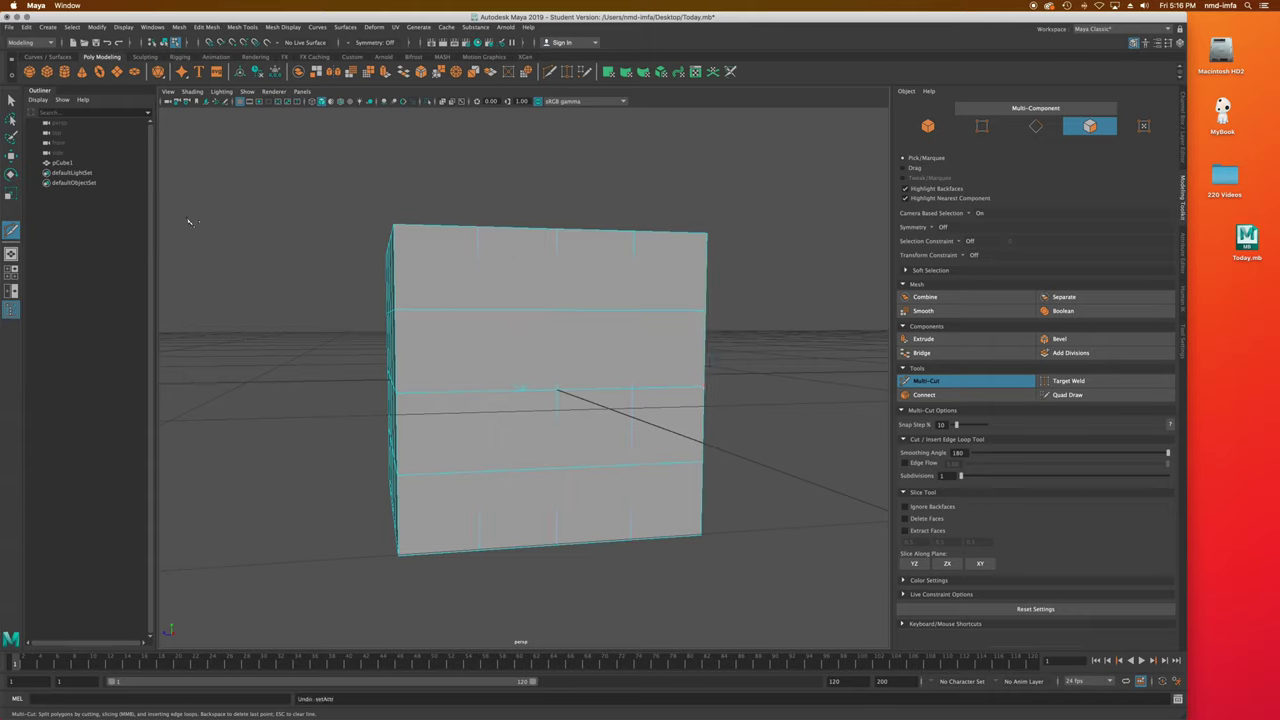
{"action": "key", "text": "ctrl+z"}
{"action": "left_click", "coordinate": [26, 27]}
{"action": "left_click", "coordinate": [26, 27]}
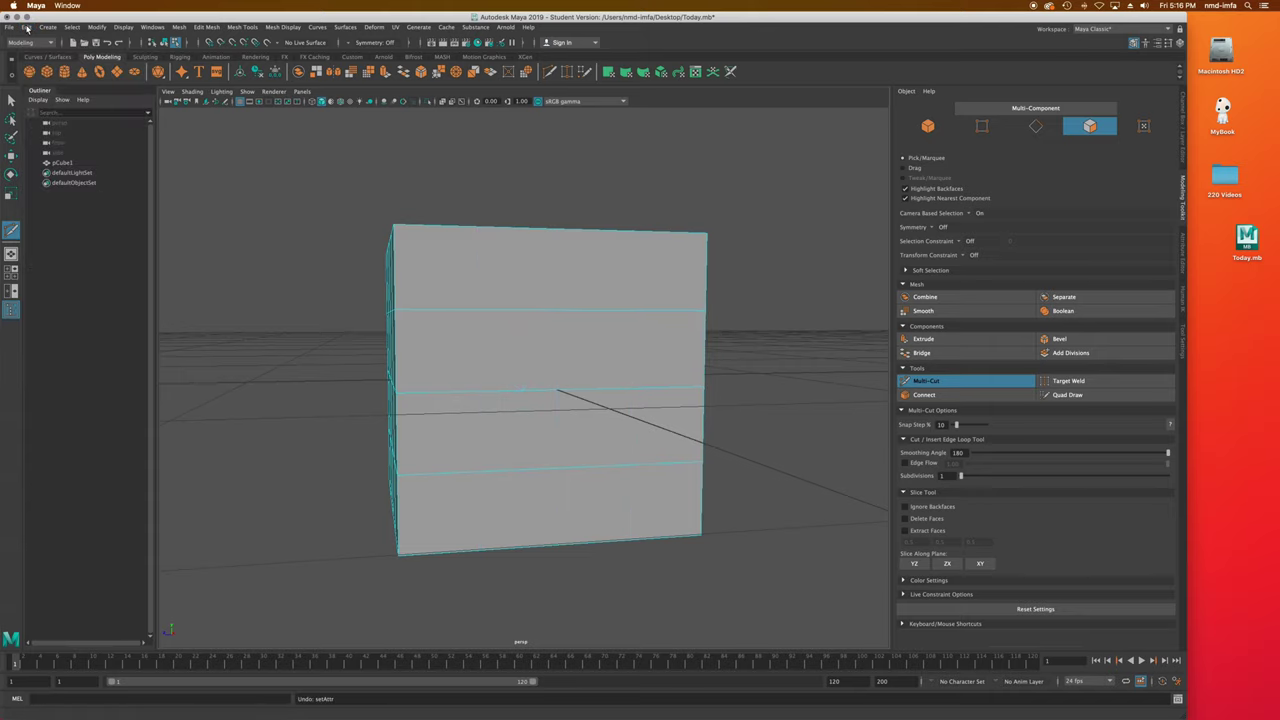
Insert a horizontal edge loop around the cube through its uppermost row of faces with Multi-Cut.
{"action": "left_click_drag", "start_coordinate": [500, 390], "coordinate": [586, 450], "text": "alt"}
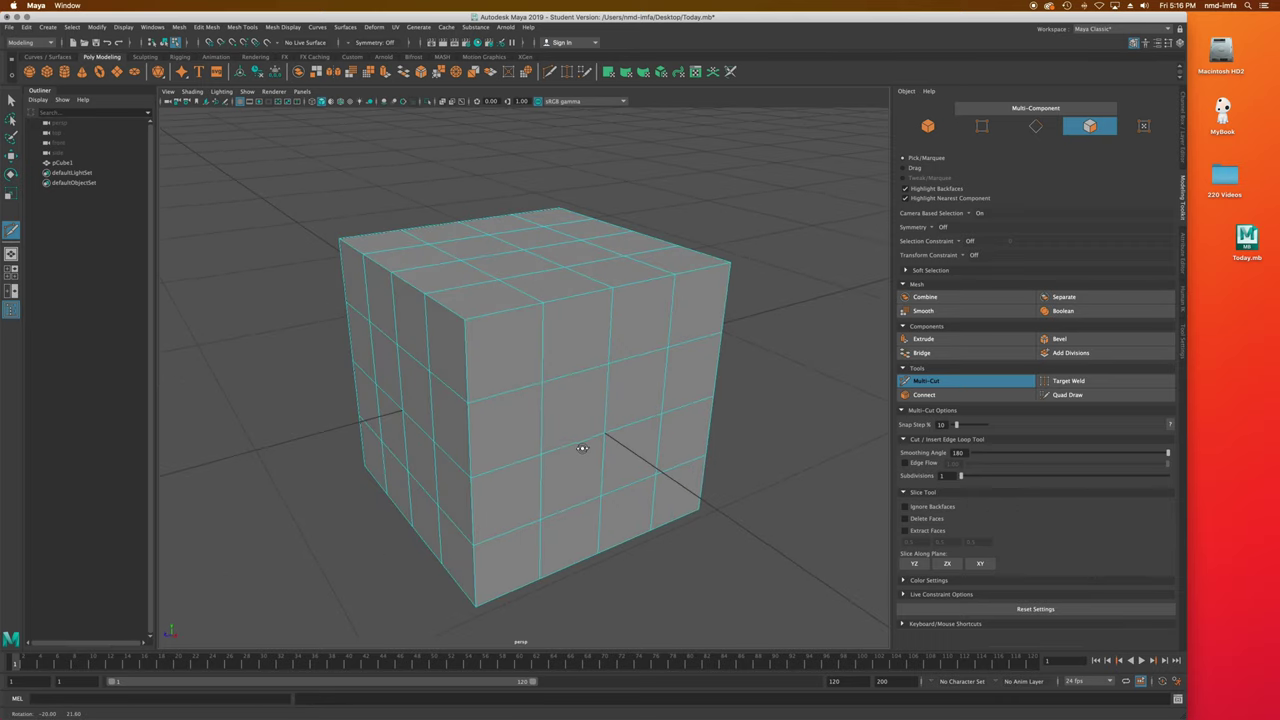
{"action": "left_click", "coordinate": [468, 361], "text": "ctrl"}
{"action": "left_click", "coordinate": [467, 402]}
{"action": "key", "text": "ctrl"}
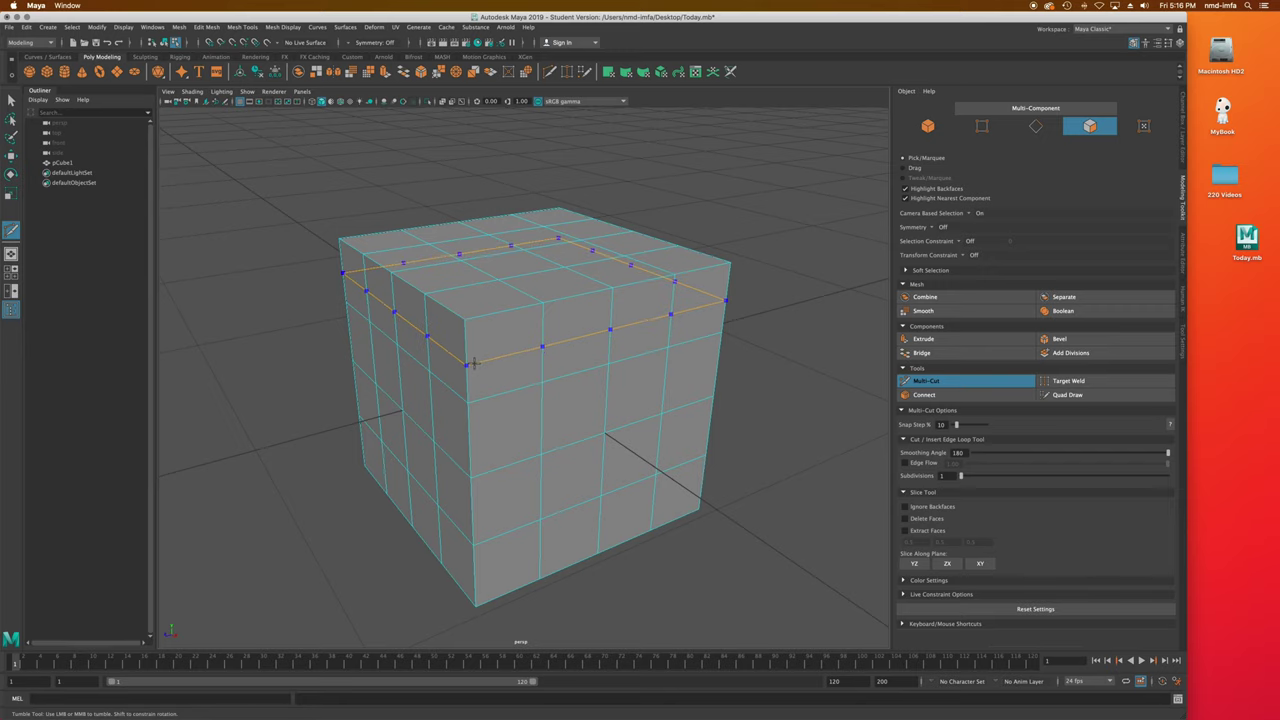
{"action": "left_click", "coordinate": [474, 362]}
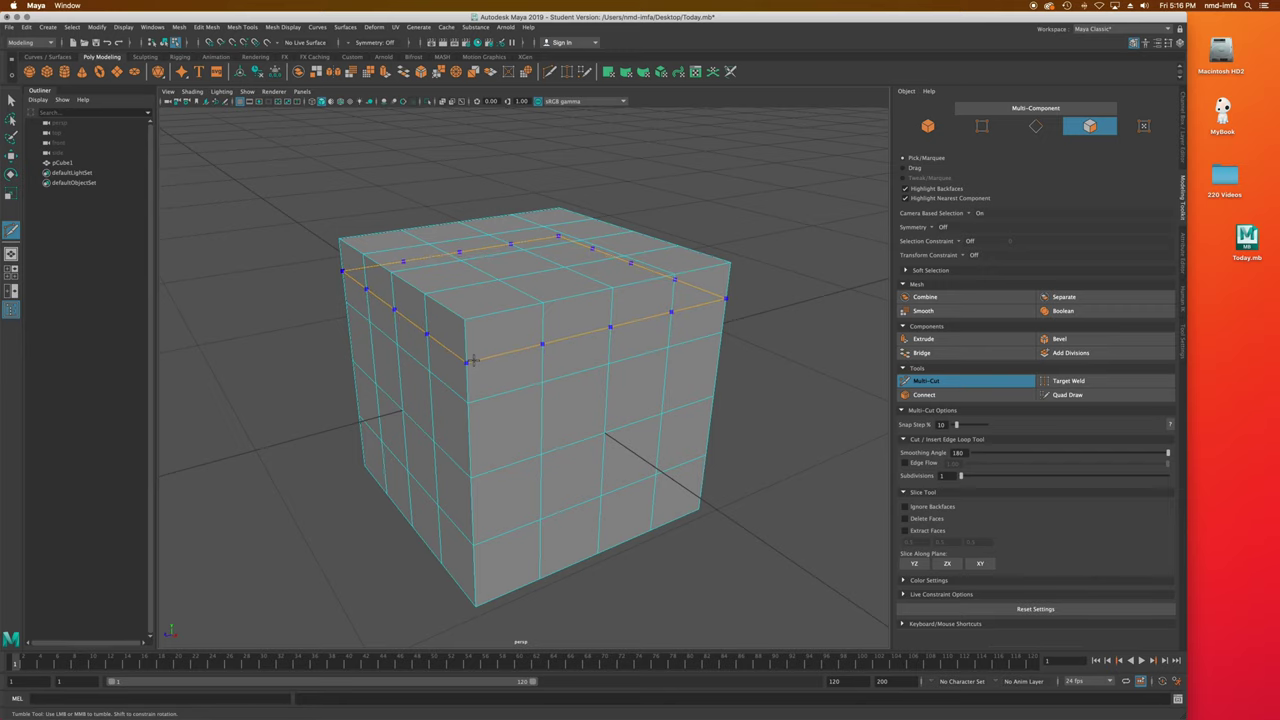
Insert another horizontal edge loop and a dense series of vertical edge loops around the cube.
{"action": "left_click_drag", "start_coordinate": [474, 362], "coordinate": [552, 371], "text": "alt"}
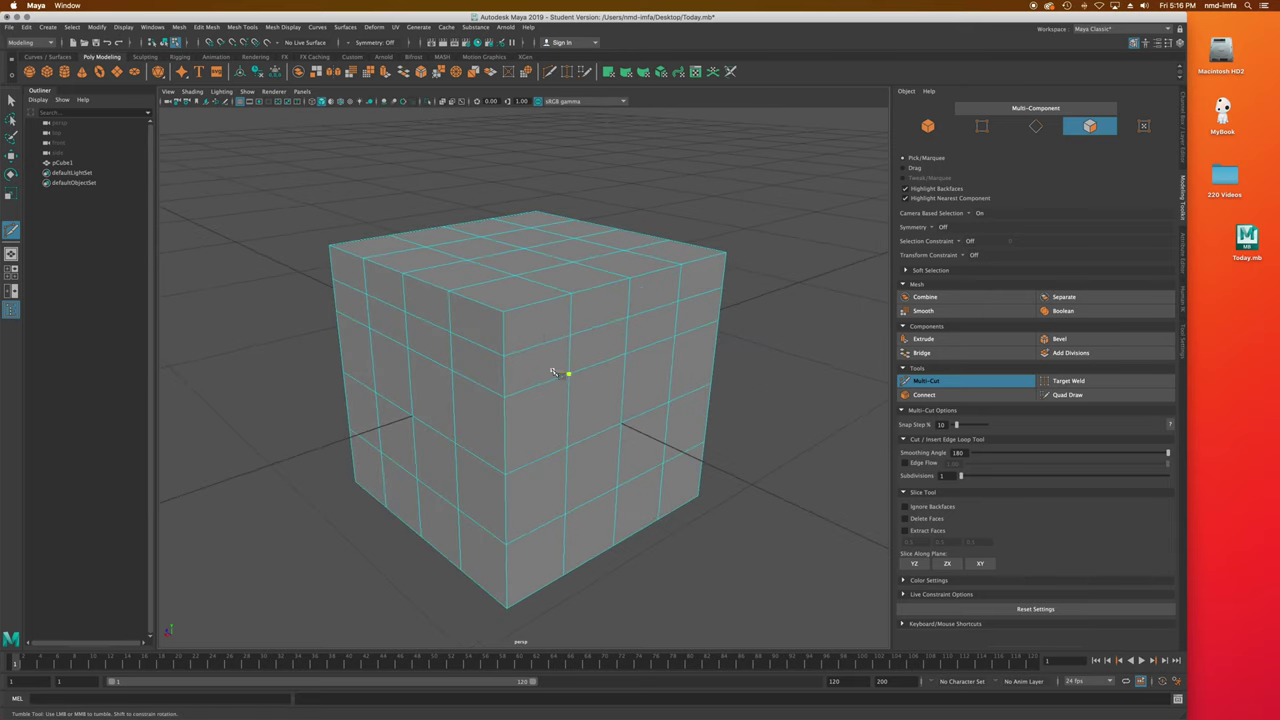
{"action": "left_click", "coordinate": [539, 304], "text": "ctrl"}
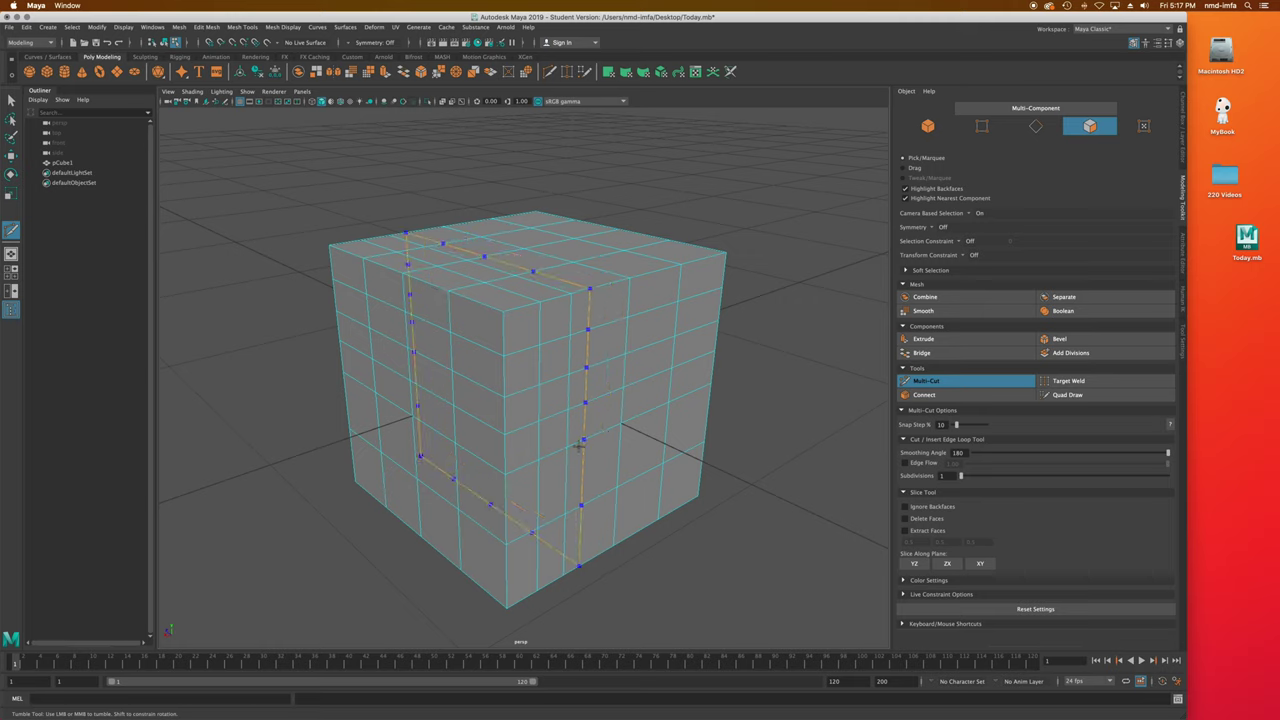
{"action": "left_click", "coordinate": [581, 449], "text": "ctrl"}
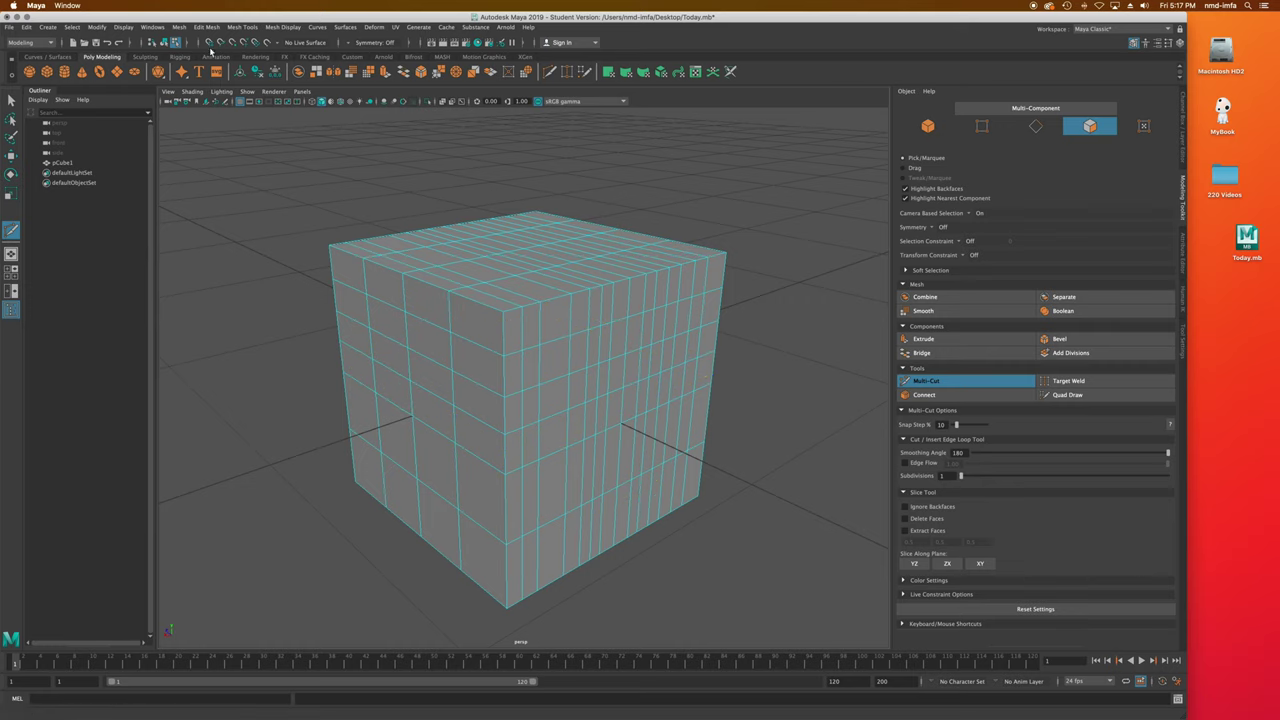
{"action": "left_click", "coordinate": [211, 27]}
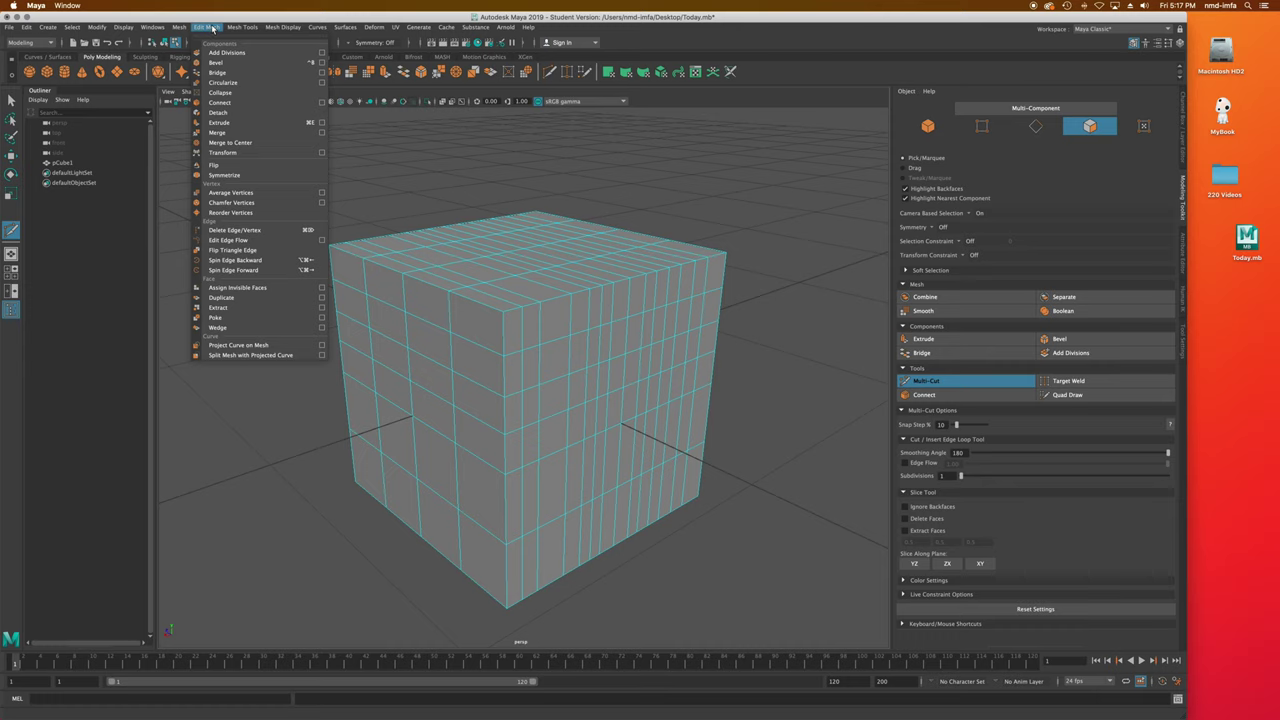
{"action": "mouse_move", "coordinate": [250, 29]}
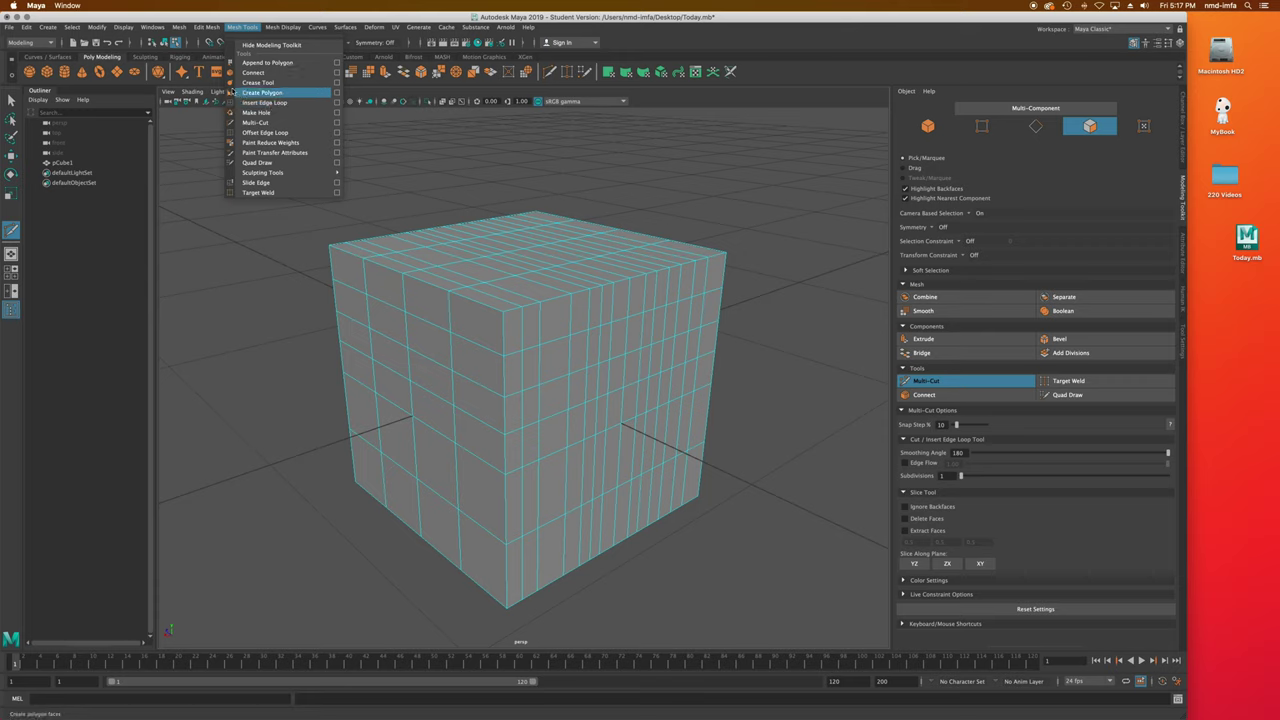
{"action": "left_click", "coordinate": [242, 27]}
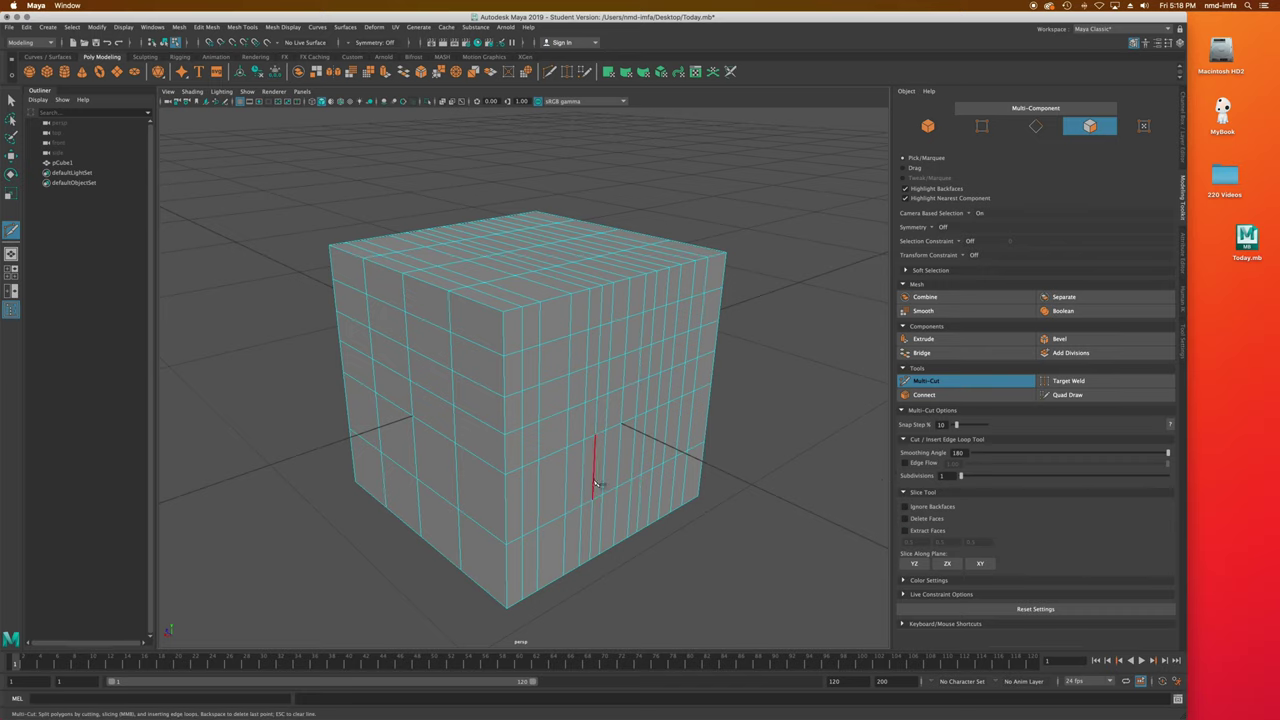
Slice diagonally across the cube's side from beyond its upper edge to below its lower edge, and undo the slice.
{"action": "left_click_drag", "start_coordinate": [598, 470], "coordinate": [674, 472], "text": "alt"}
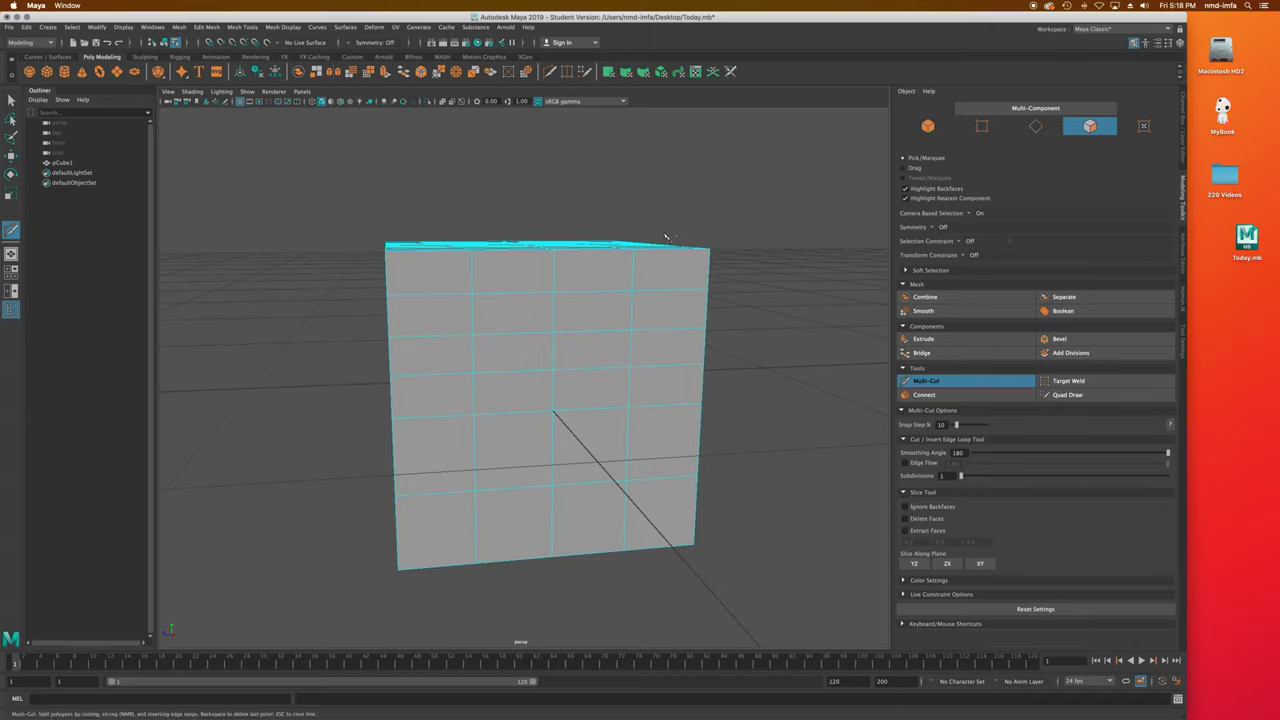
{"action": "left_click", "coordinate": [924, 381]}
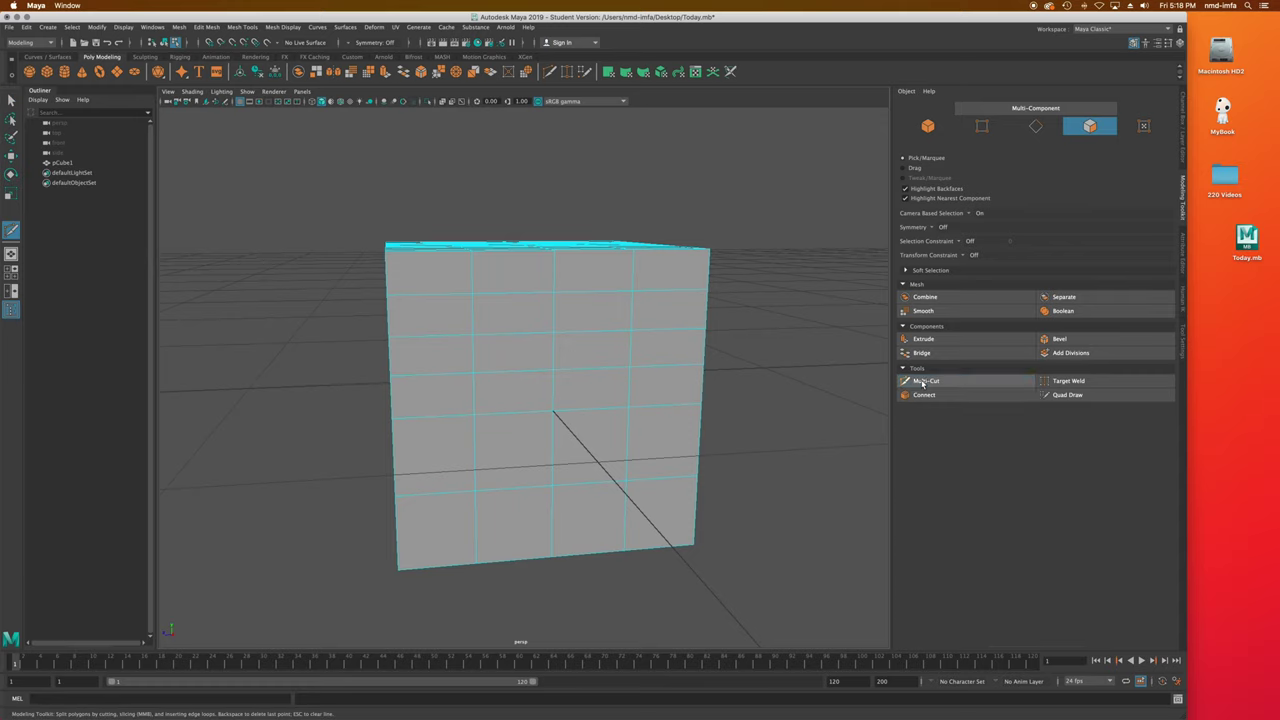
{"action": "left_click", "coordinate": [924, 381]}
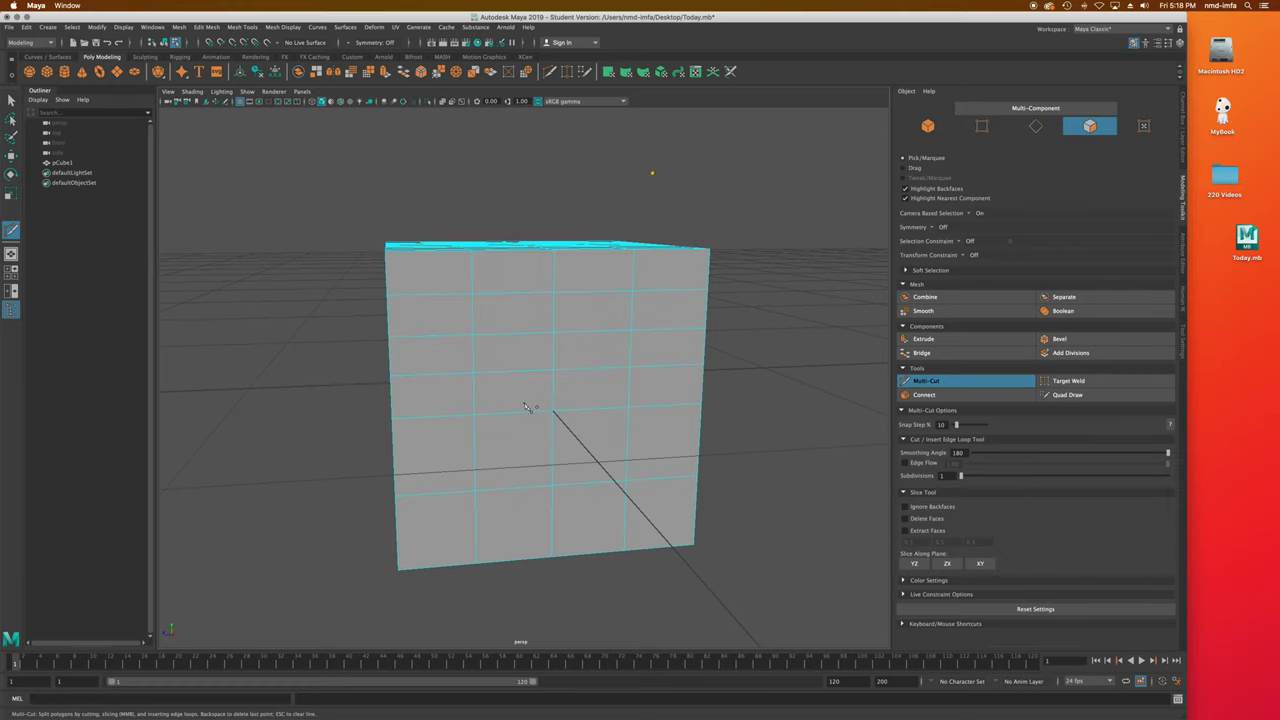
{"action": "left_click_drag", "start_coordinate": [408, 619], "coordinate": [405, 615]}
{"action": "middle_click_drag", "start_coordinate": [648, 189], "coordinate": [674, 194]}
{"action": "key", "text": "Return"}
{"action": "mouse_move", "coordinate": [760, 274]}
{"action": "left_mouse_down", "text": "alt"}
{"action": "mouse_move", "coordinate": [565, 314]}
{"action": "mouse_move", "coordinate": [529, 309]}
{"action": "mouse_move", "coordinate": [489, 249]}
{"action": "mouse_move", "coordinate": [522, 225]}
{"action": "mouse_move", "coordinate": [731, 280]}
{"action": "mouse_move", "coordinate": [791, 277]}
{"action": "mouse_move", "coordinate": [643, 321]}
{"action": "mouse_move", "coordinate": [537, 286]}
{"action": "mouse_move", "coordinate": [760, 277]}
{"action": "left_mouse_up", "text": "alt"}
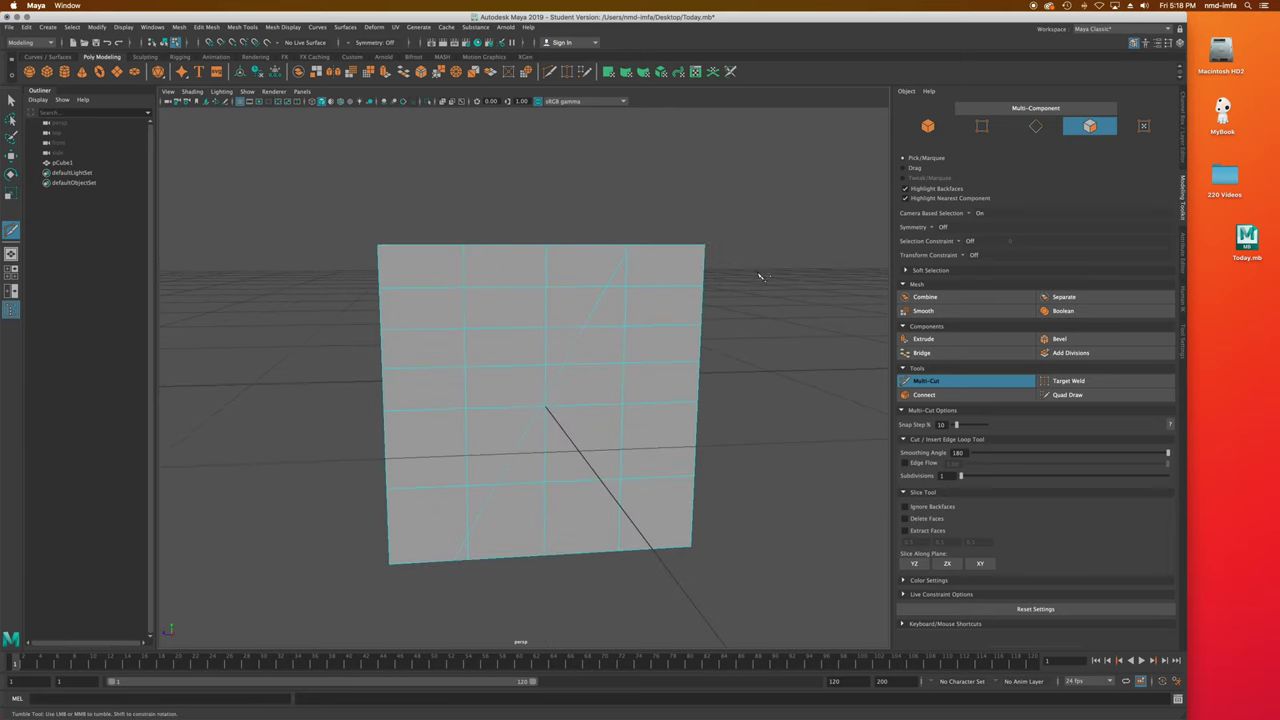
{"action": "key", "text": "z"}
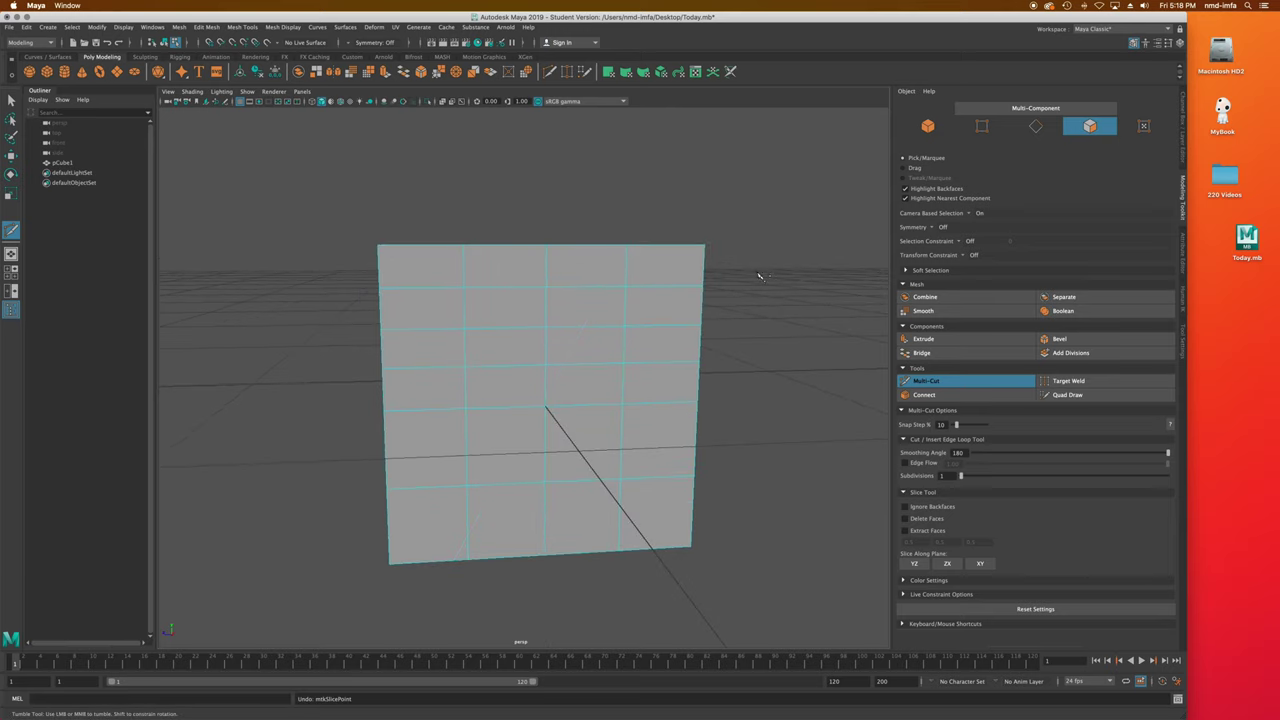
Slice the cube diagonally again with Ignore Backfaces enabled, and undo that slice.
{"action": "left_click", "coordinate": [904, 510]}
{"action": "left_click_drag", "start_coordinate": [866, 506], "coordinate": [766, 372], "text": "alt"}
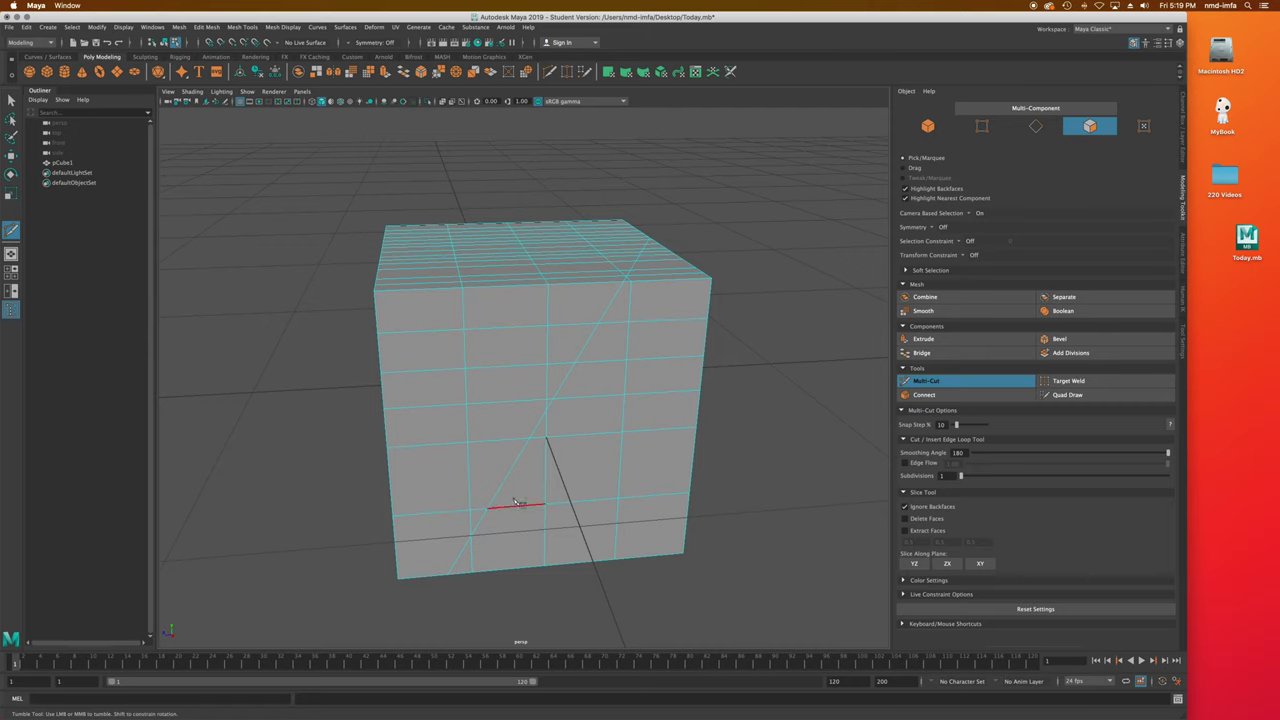
{"action": "mouse_move", "coordinate": [743, 285]}
{"action": "left_mouse_down", "text": "alt"}
{"action": "mouse_move", "coordinate": [729, 300]}
{"action": "mouse_move", "coordinate": [654, 309]}
{"action": "mouse_move", "coordinate": [631, 289]}
{"action": "mouse_move", "coordinate": [546, 286]}
{"action": "mouse_move", "coordinate": [743, 283]}
{"action": "mouse_move", "coordinate": [740, 300]}
{"action": "left_mouse_up", "text": "alt"}
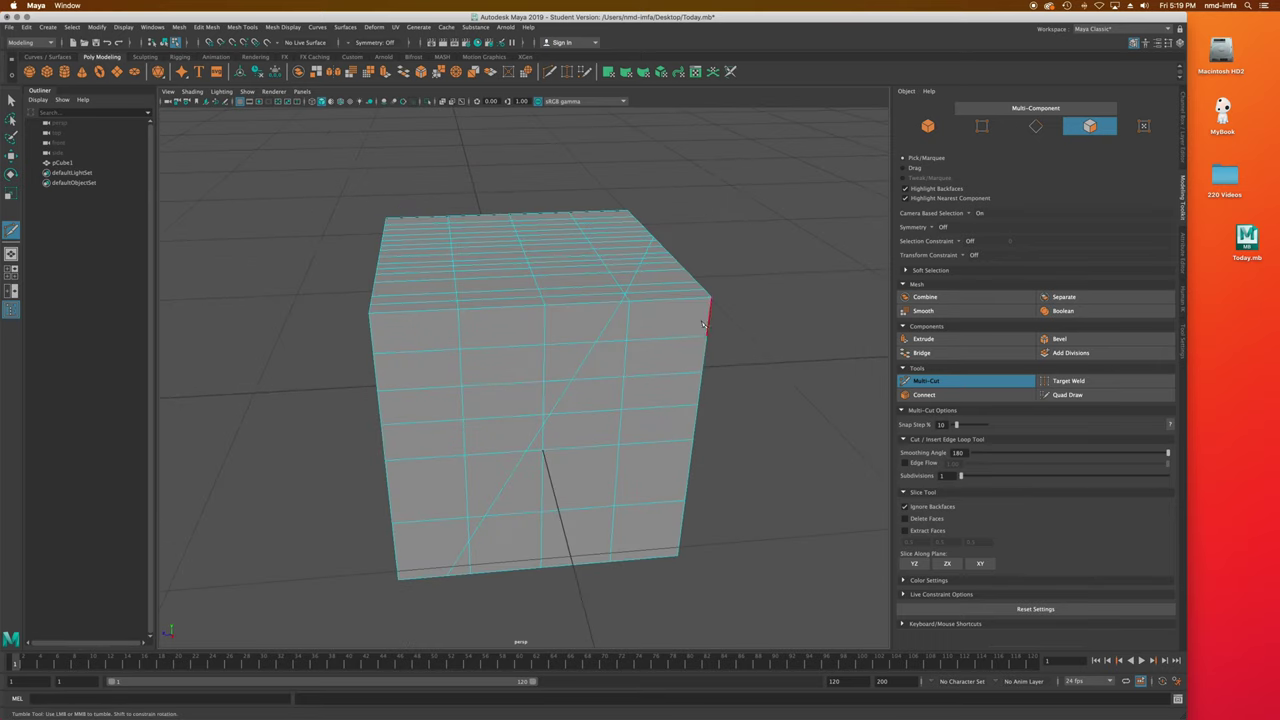
{"action": "key", "text": "z"}
Slice the cube diagonally with Delete Faces enabled and Ignore Backfaces disabled, cutting away the part beyond the line.
{"action": "left_click", "coordinate": [905, 519]}
{"action": "left_click_drag", "start_coordinate": [447, 614], "coordinate": [447, 613]}
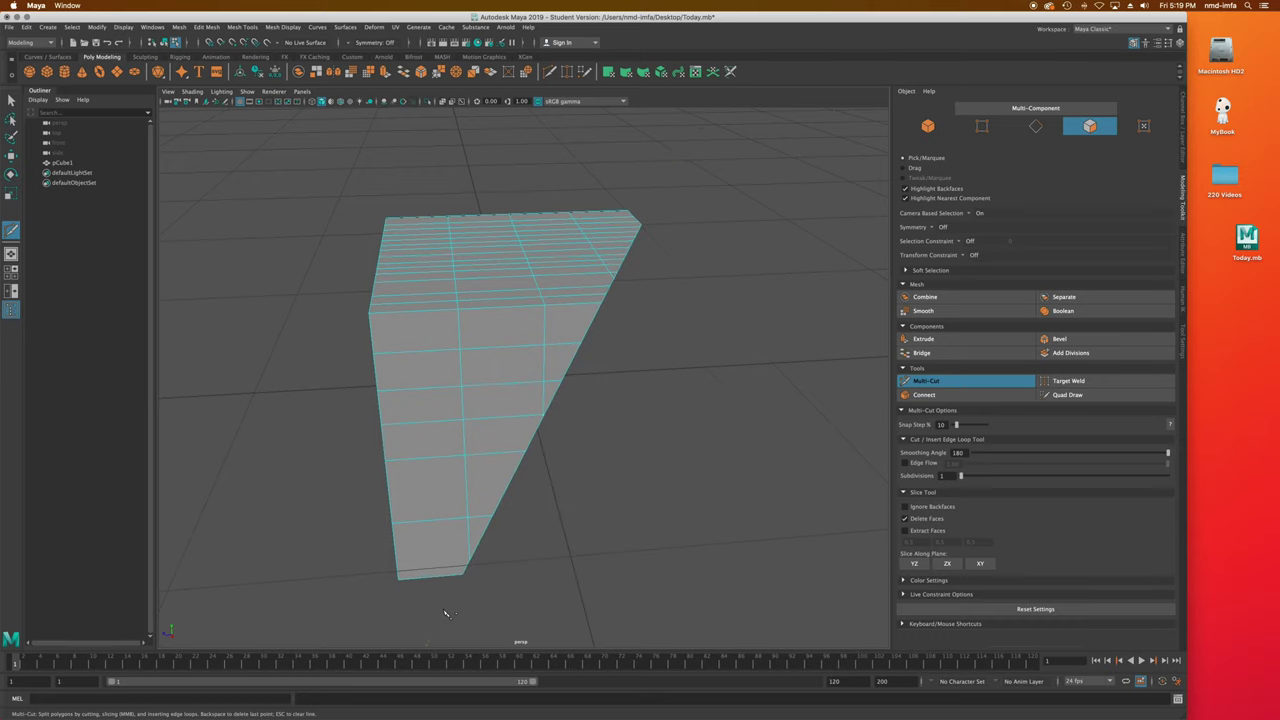
{"action": "left_click_drag", "start_coordinate": [697, 417], "coordinate": [651, 403], "text": "alt"}
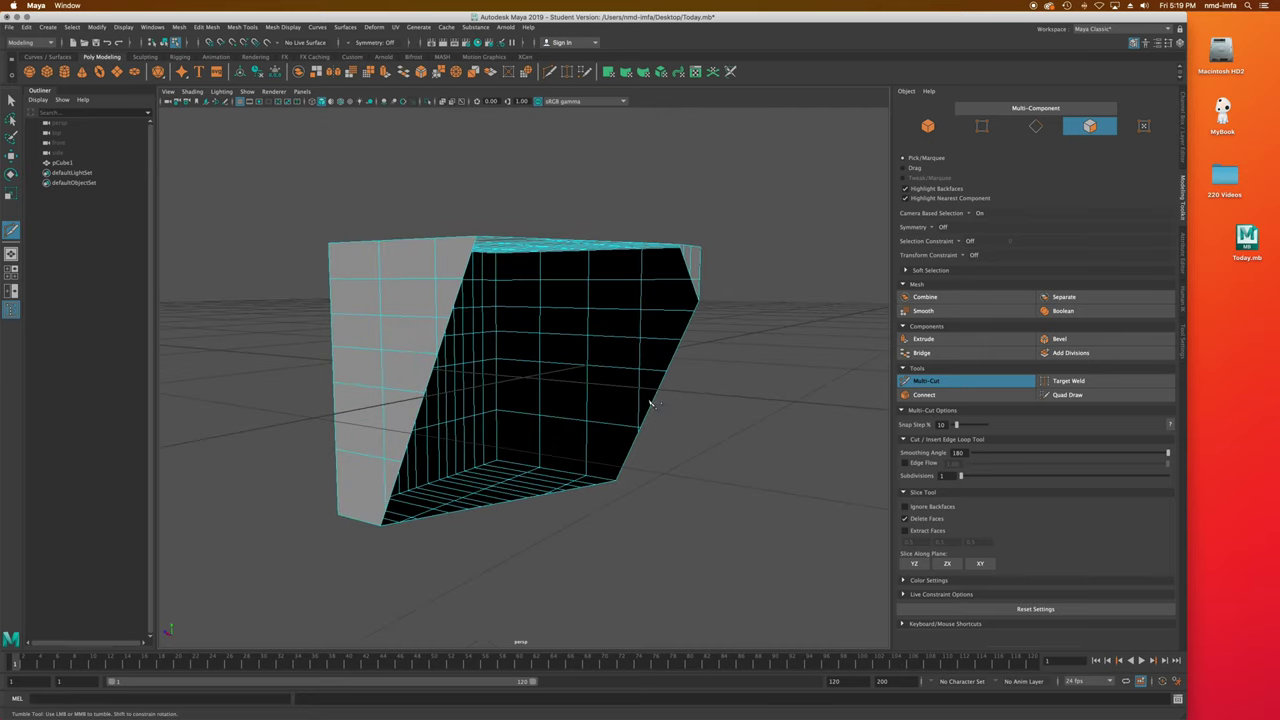
{"action": "right_click_drag", "start_coordinate": [589, 399], "coordinate": [587, 422], "text": "alt"}
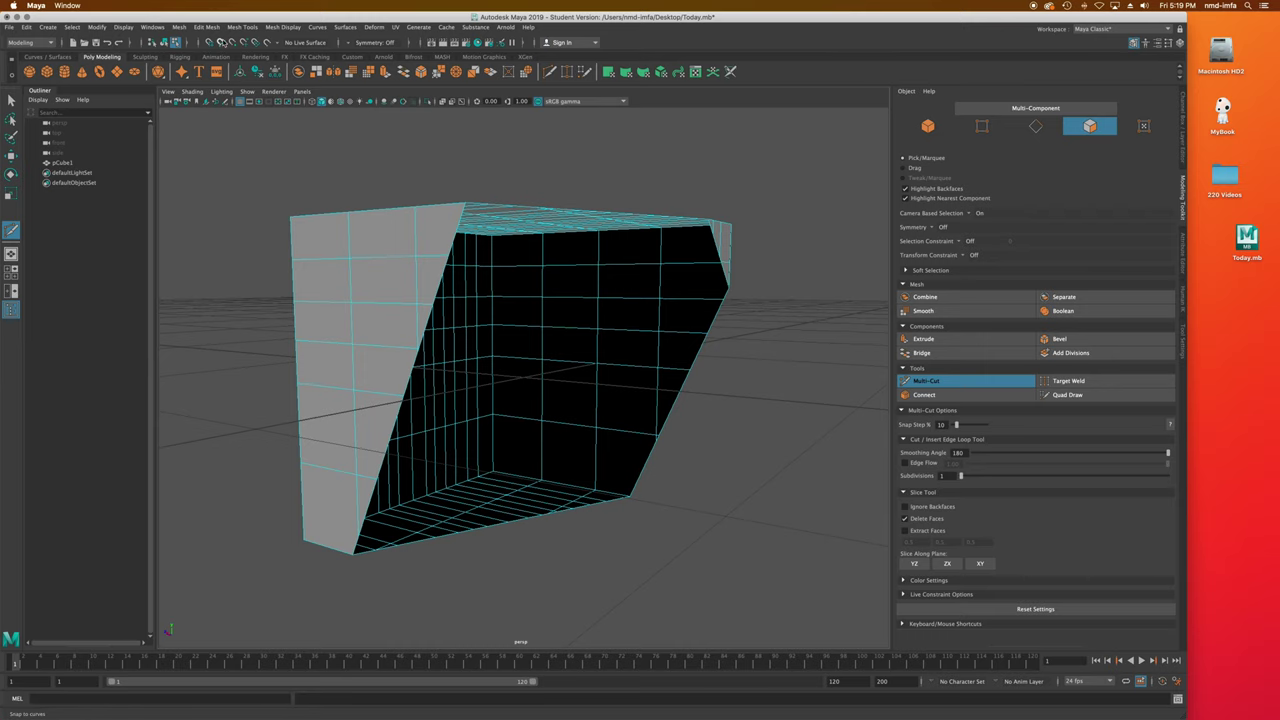
{"action": "left_click_drag", "start_coordinate": [603, 223], "coordinate": [619, 247], "text": "alt"}
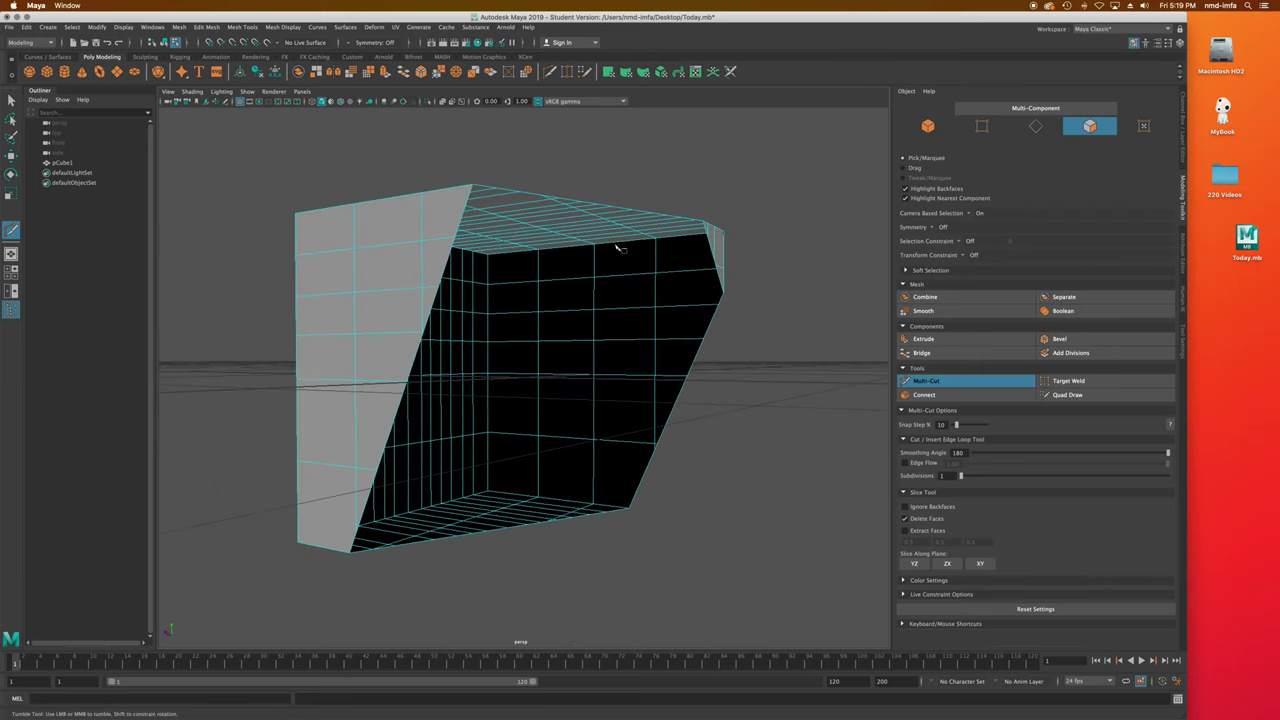
Select the sliced cube as a whole object and close its open side with Fill Hole.
{"action": "left_click", "coordinate": [180, 27]}
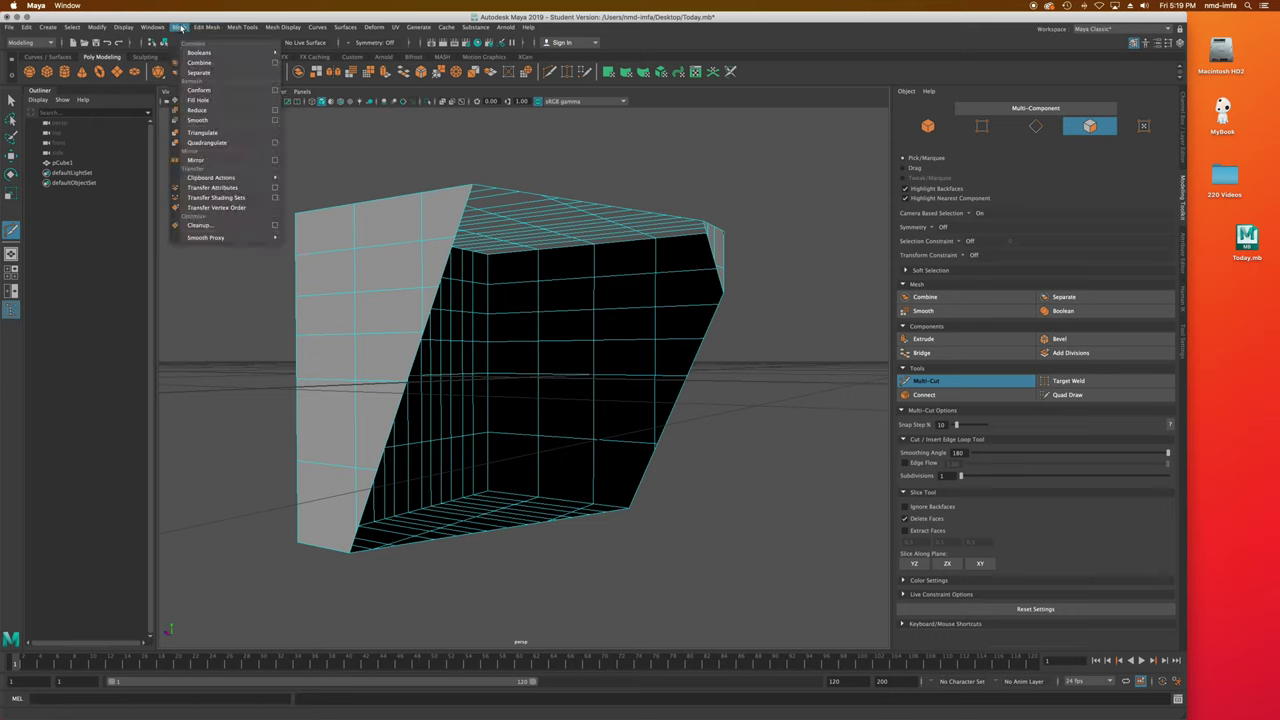
{"action": "left_click", "coordinate": [207, 106]}
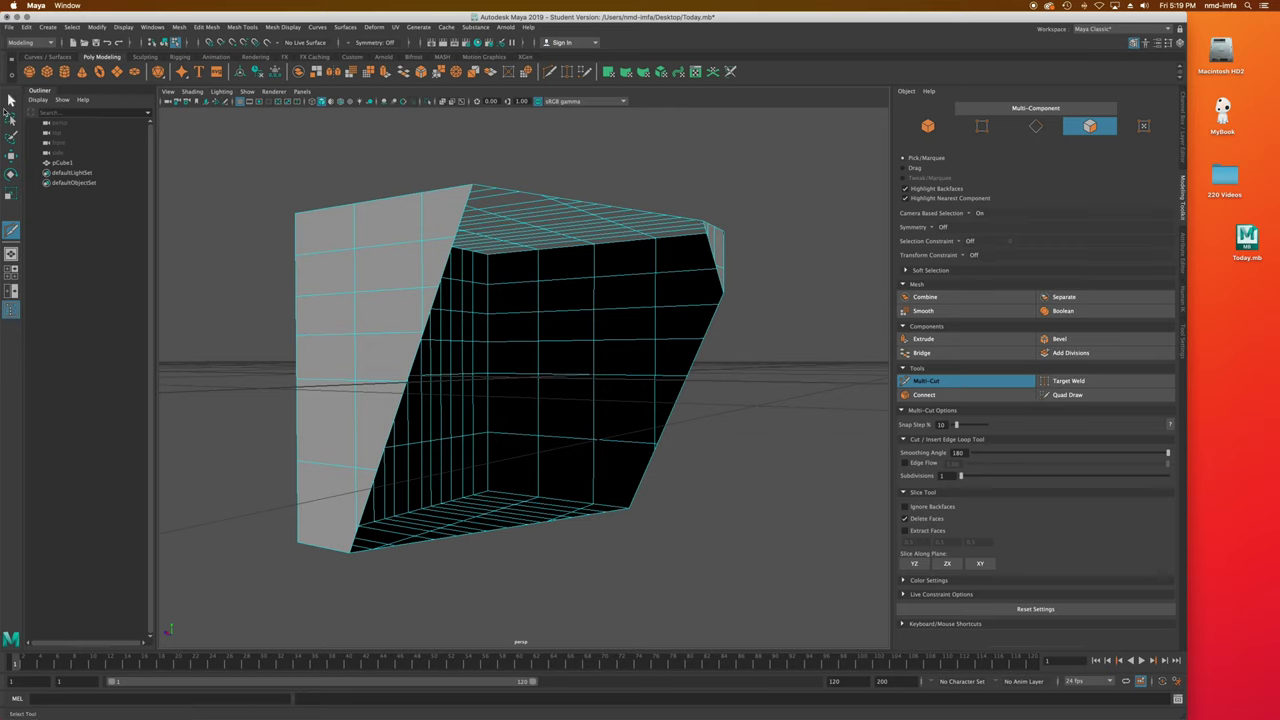
{"action": "left_click", "coordinate": [10, 100]}
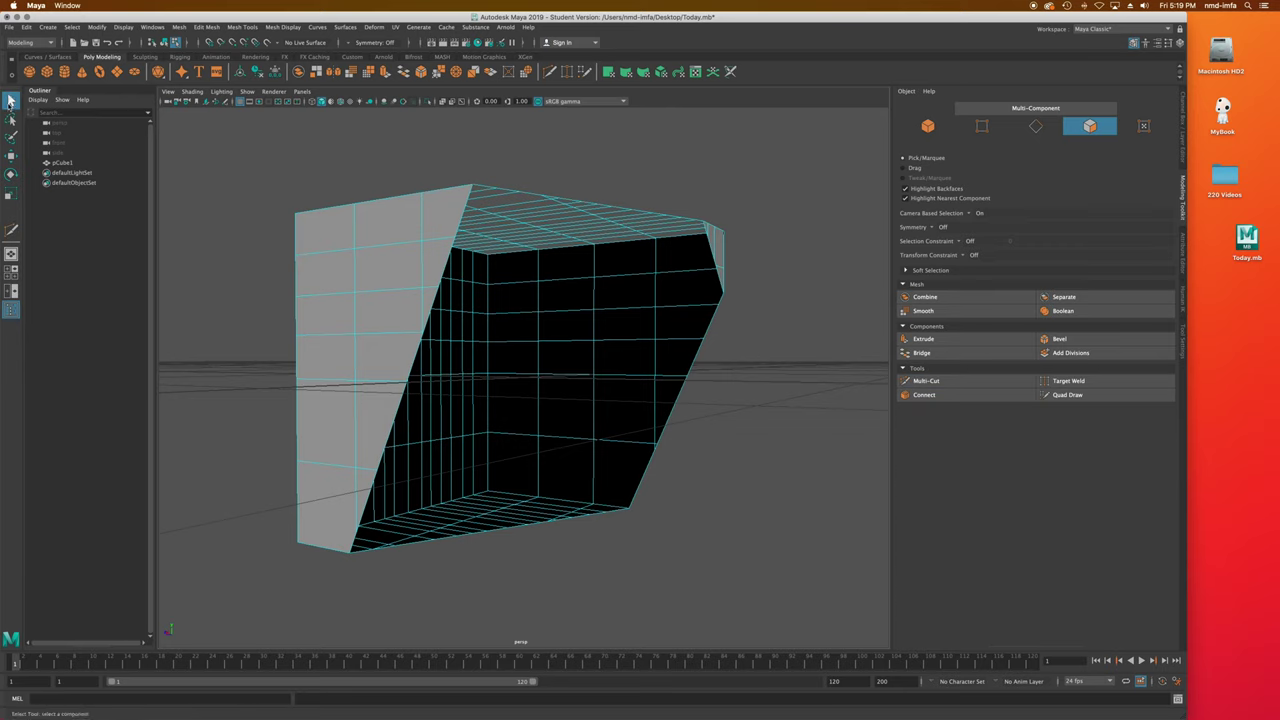
{"action": "right_click", "coordinate": [376, 313]}
{"action": "left_click", "coordinate": [420, 300]}
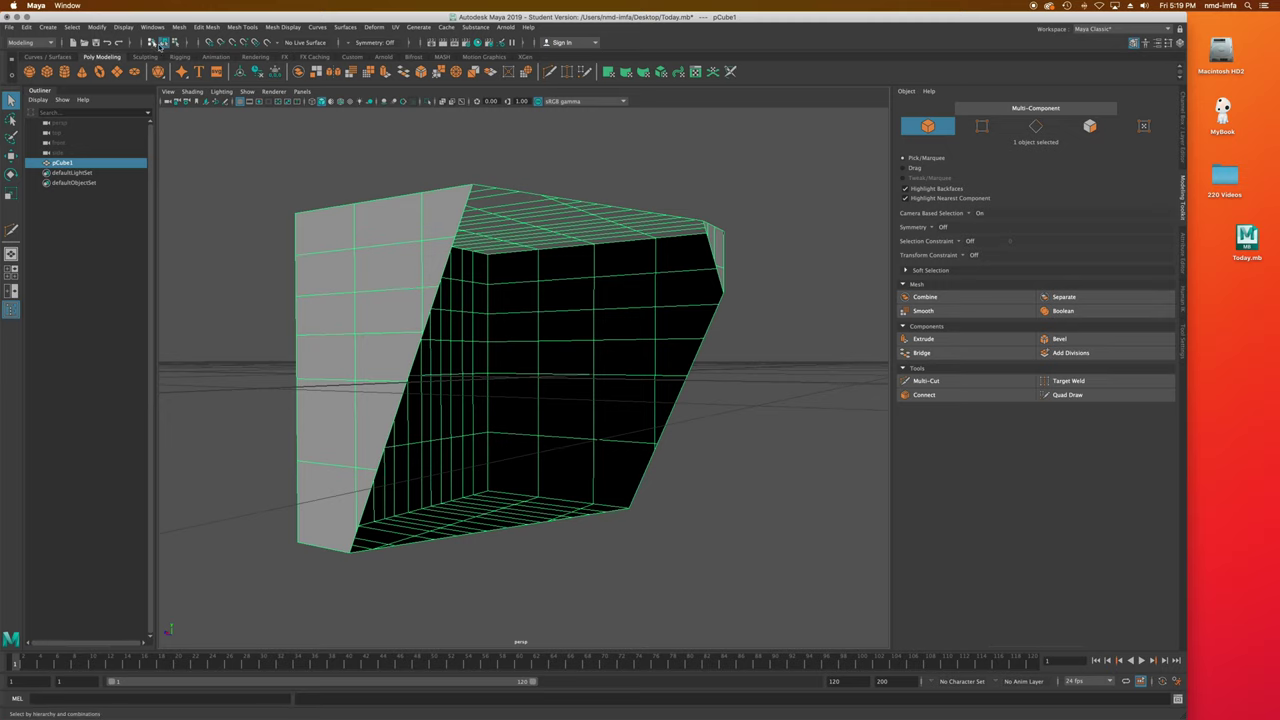
{"action": "left_click", "coordinate": [178, 27]}
{"action": "left_click", "coordinate": [203, 105]}
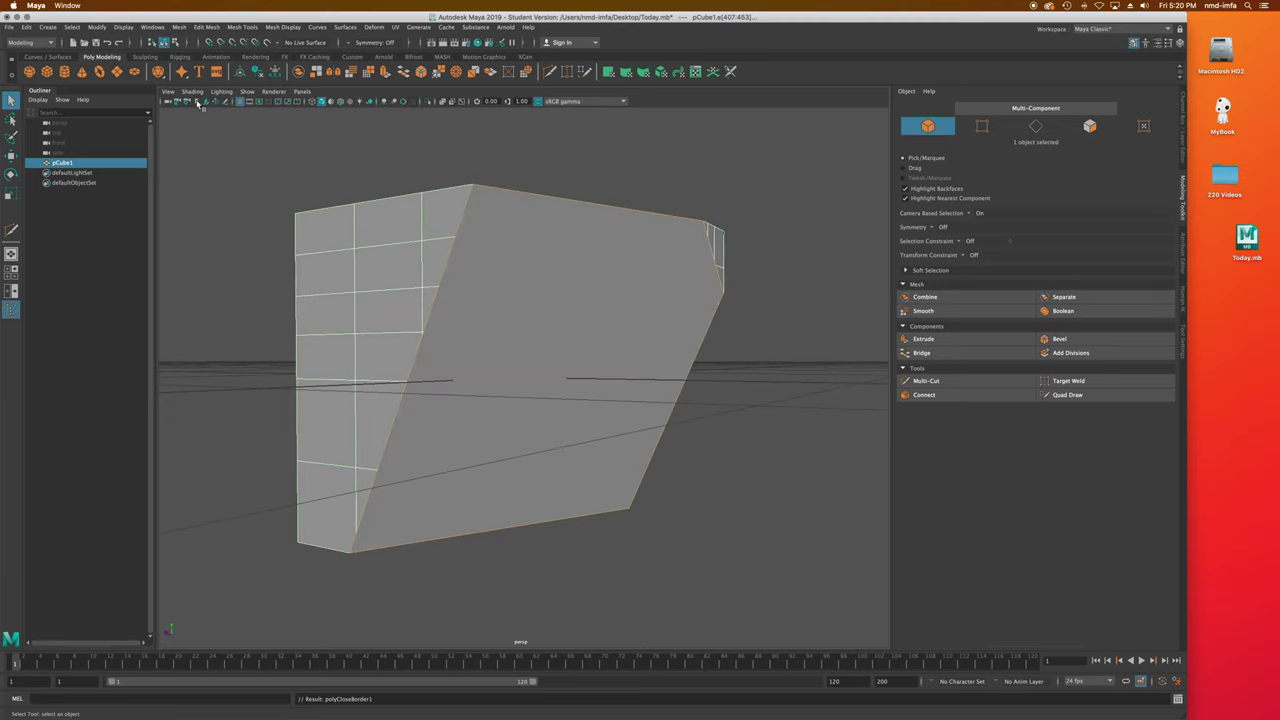
{"action": "left_click_drag", "start_coordinate": [549, 363], "coordinate": [493, 390], "text": "alt"}
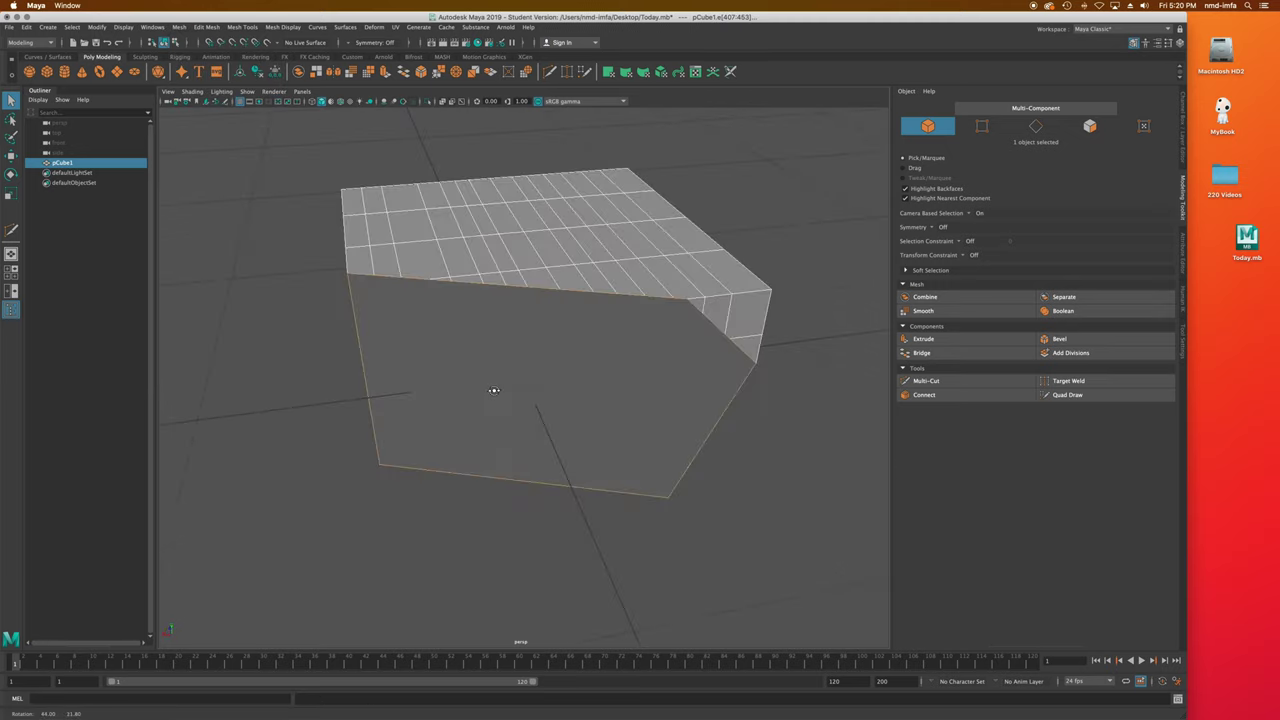
{"action": "left_click_drag", "start_coordinate": [647, 361], "coordinate": [704, 340], "text": "alt"}
Undo the hole fill, the object selection and the face-deleting slice to restore the full cube.
{"action": "key", "text": "ctrl+z"}
{"action": "key", "text": "ctrl+z"}
{"action": "key", "text": "ctrl+z"}
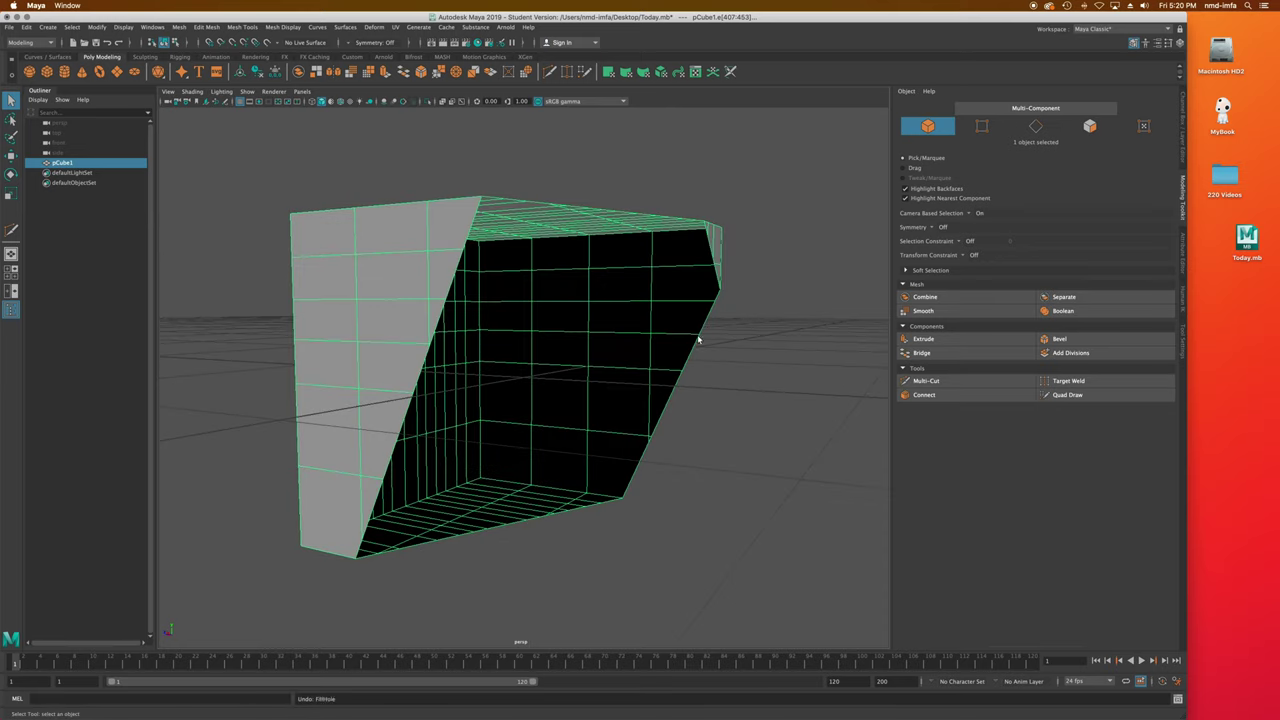
{"action": "left_click_drag", "start_coordinate": [700, 404], "coordinate": [835, 425], "text": "alt"}
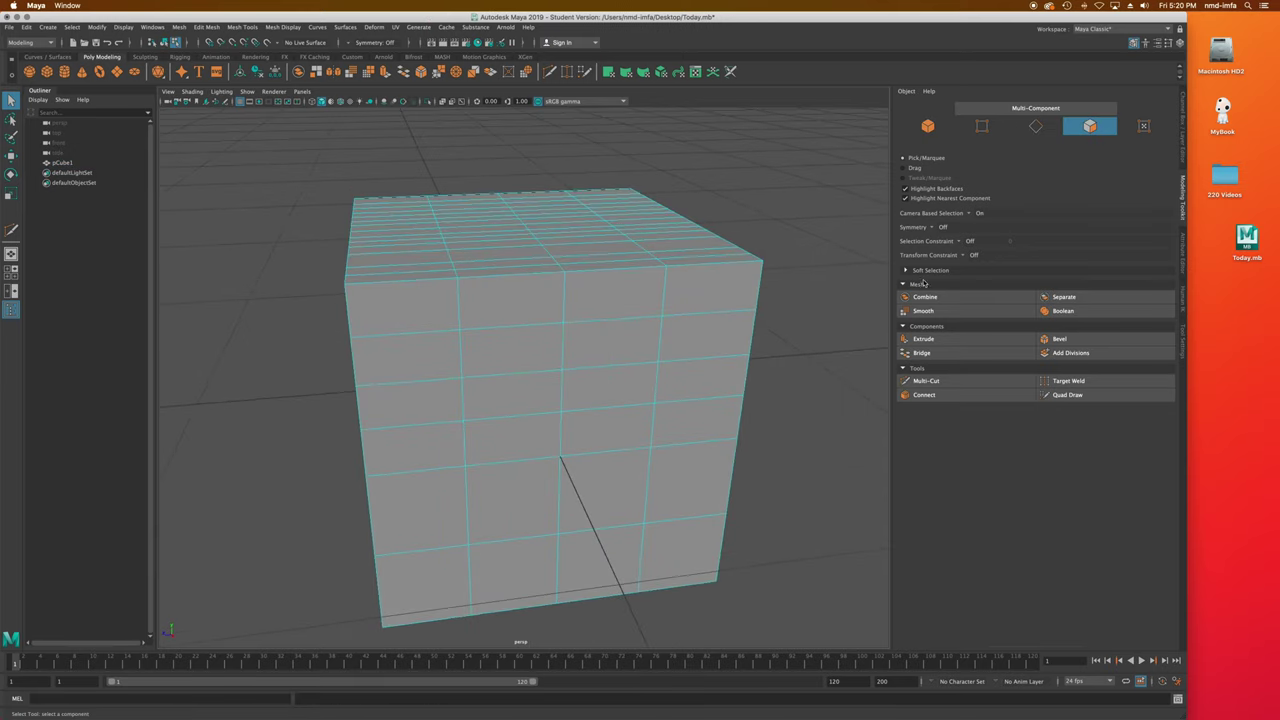
Slice the cube diagonally using Multi-Cut with Extract Faces enabled at 0.5, 0.5, 0.5, and inspect the gap between the pieces.
{"action": "left_click", "coordinate": [925, 381]}
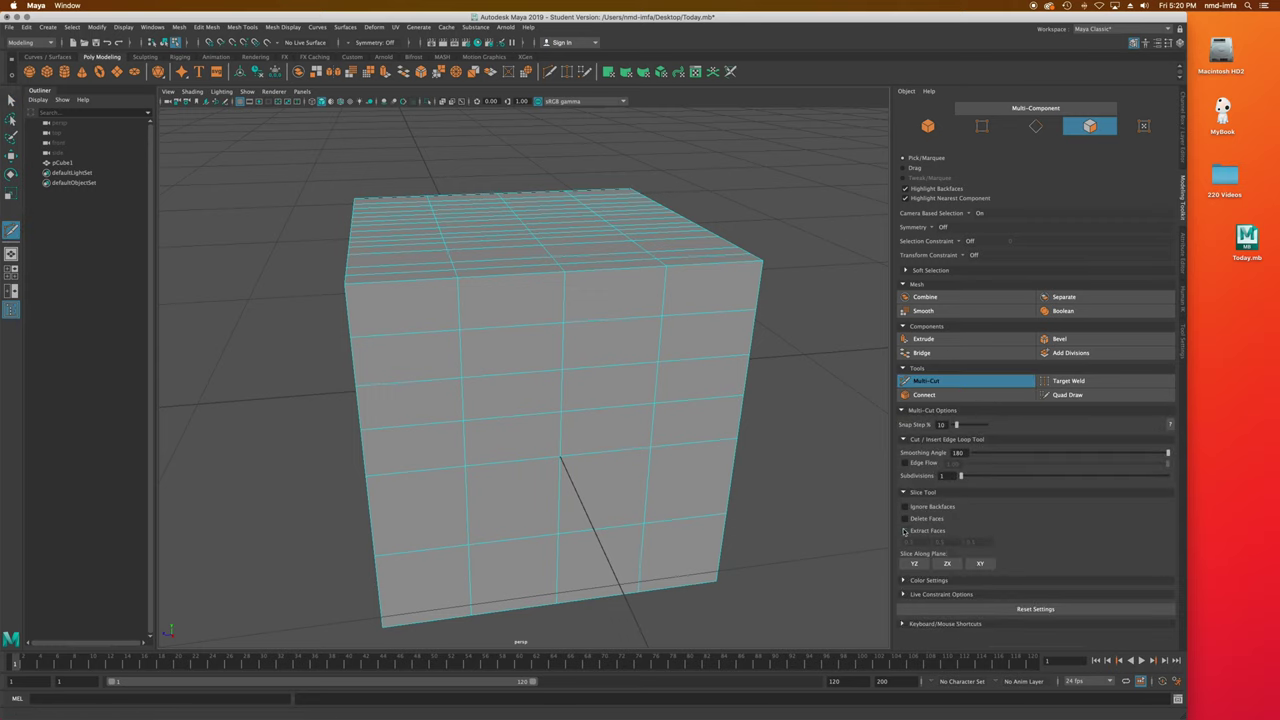
{"action": "left_click", "coordinate": [906, 531]}
{"action": "scroll", "coordinate": [646, 523], "scroll_direction": "down", "scroll_amount": 3}
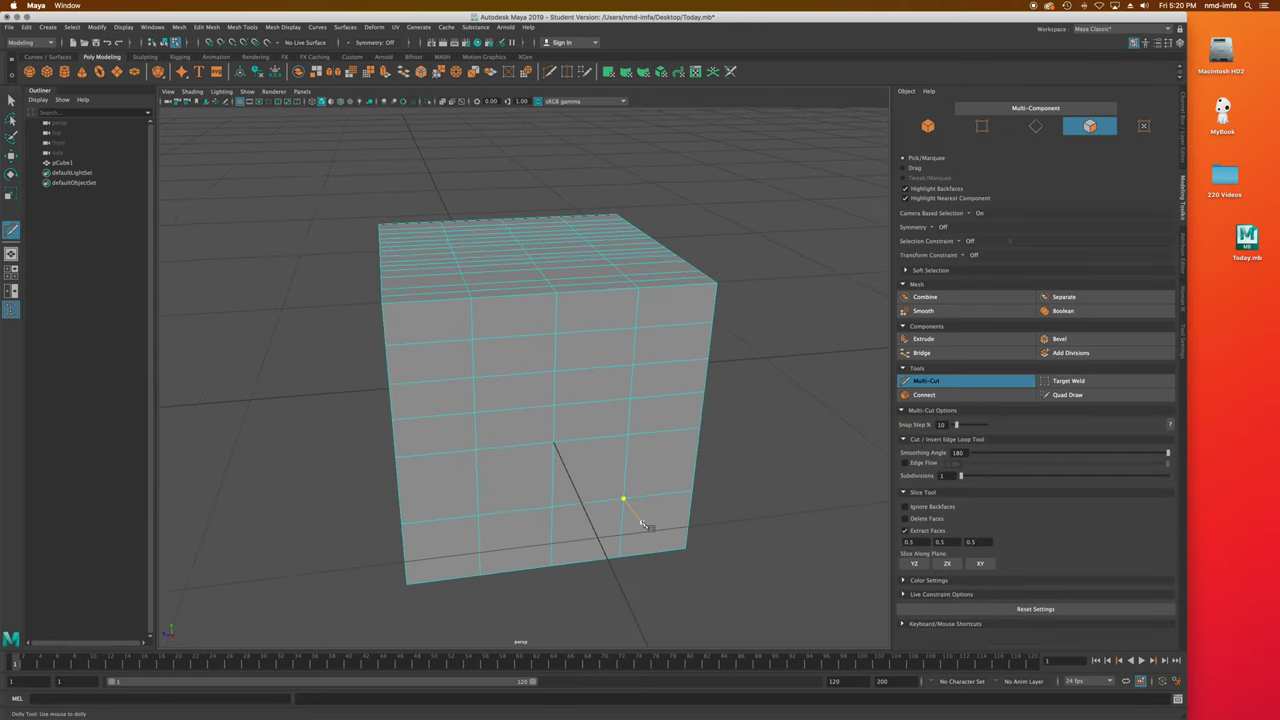
{"action": "mouse_move", "coordinate": [748, 505]}
{"action": "left_mouse_down", "text": "alt"}
{"action": "mouse_move", "coordinate": [714, 506]}
{"action": "mouse_move", "coordinate": [749, 500]}
{"action": "mouse_move", "coordinate": [741, 513]}
{"action": "left_mouse_up", "text": "alt"}
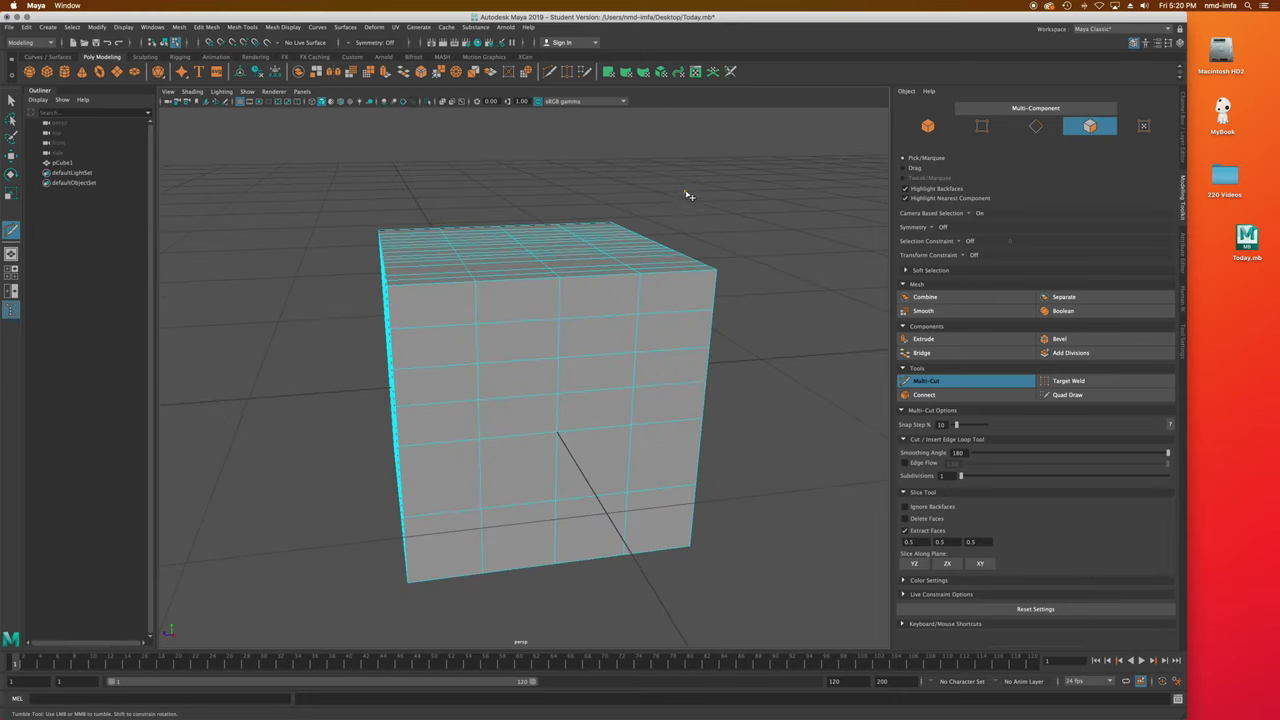
{"action": "left_click_drag", "start_coordinate": [483, 618], "coordinate": [445, 619]}
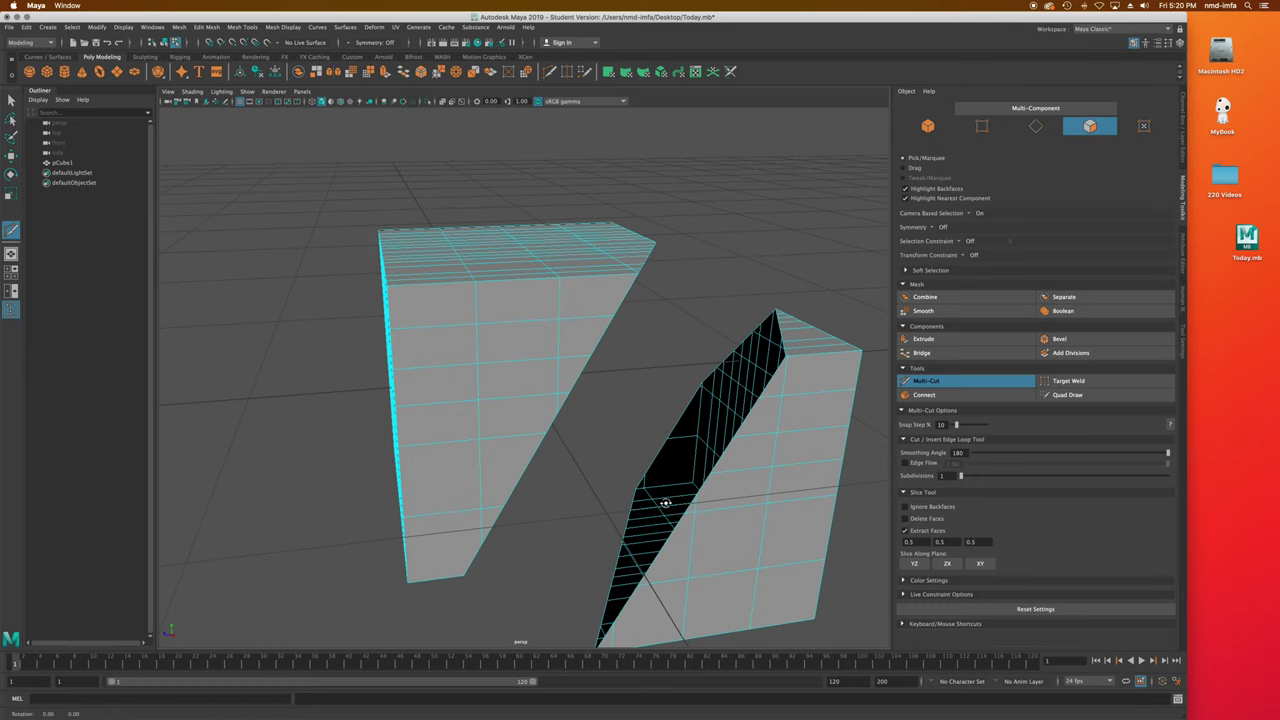
{"action": "left_click_drag", "start_coordinate": [663, 503], "coordinate": [734, 514], "text": "alt"}
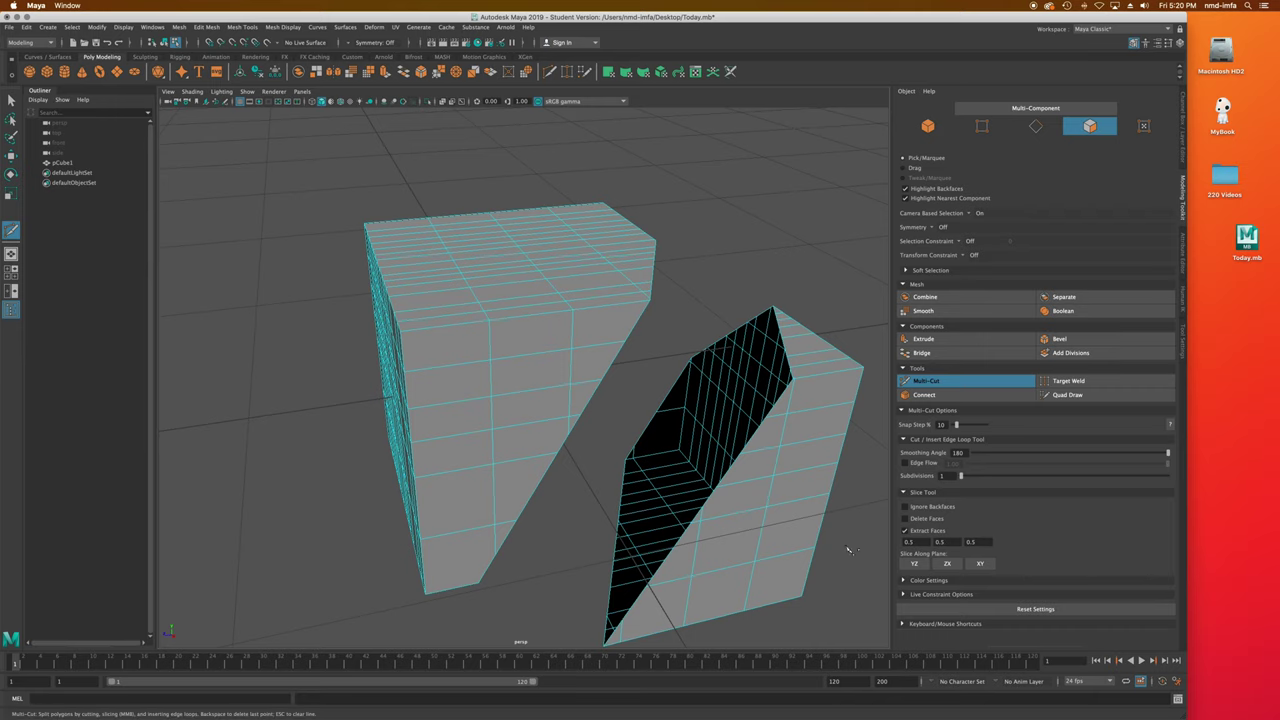
{"action": "mouse_move", "coordinate": [753, 563]}
{"action": "left_mouse_down", "text": "alt"}
{"action": "mouse_move", "coordinate": [726, 534]}
{"action": "mouse_move", "coordinate": [674, 517]}
{"action": "mouse_move", "coordinate": [745, 550]}
{"action": "left_mouse_up", "text": "alt"}
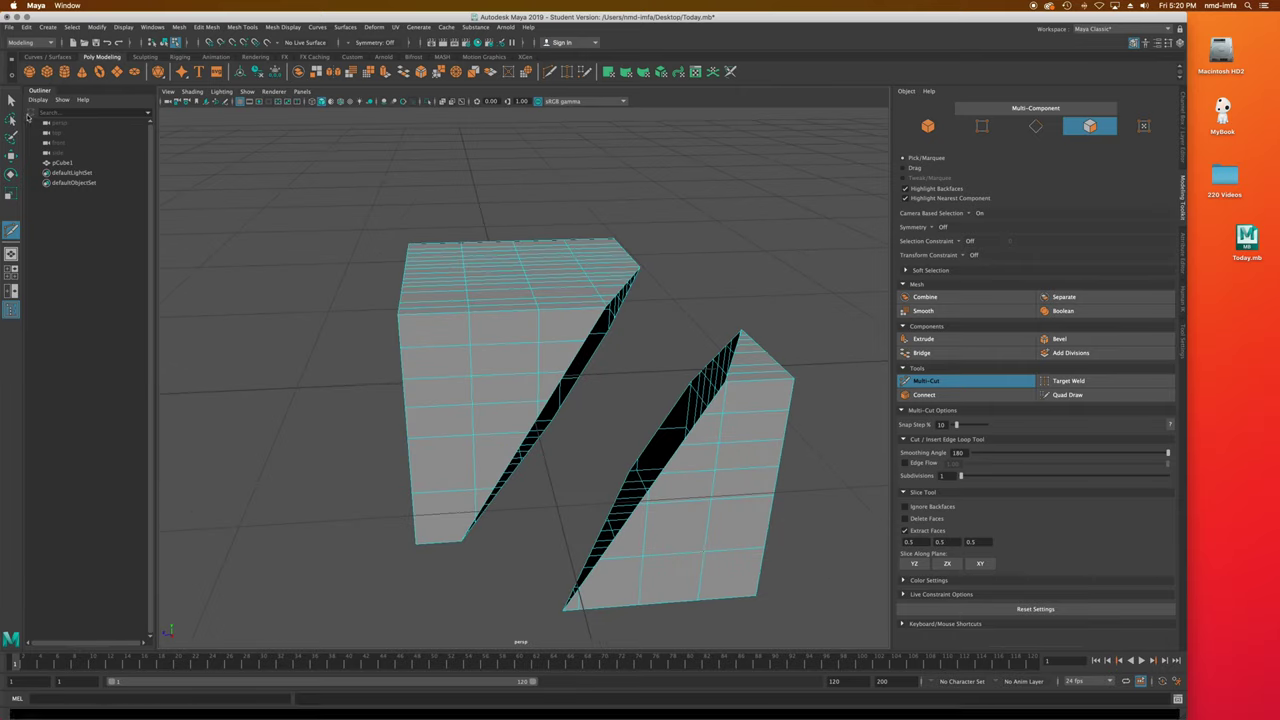
Separate the sliced pCube1 into distinct objects and select each resulting piece in turn.
{"action": "left_click", "coordinate": [11, 100]}
{"action": "left_click", "coordinate": [62, 162]}
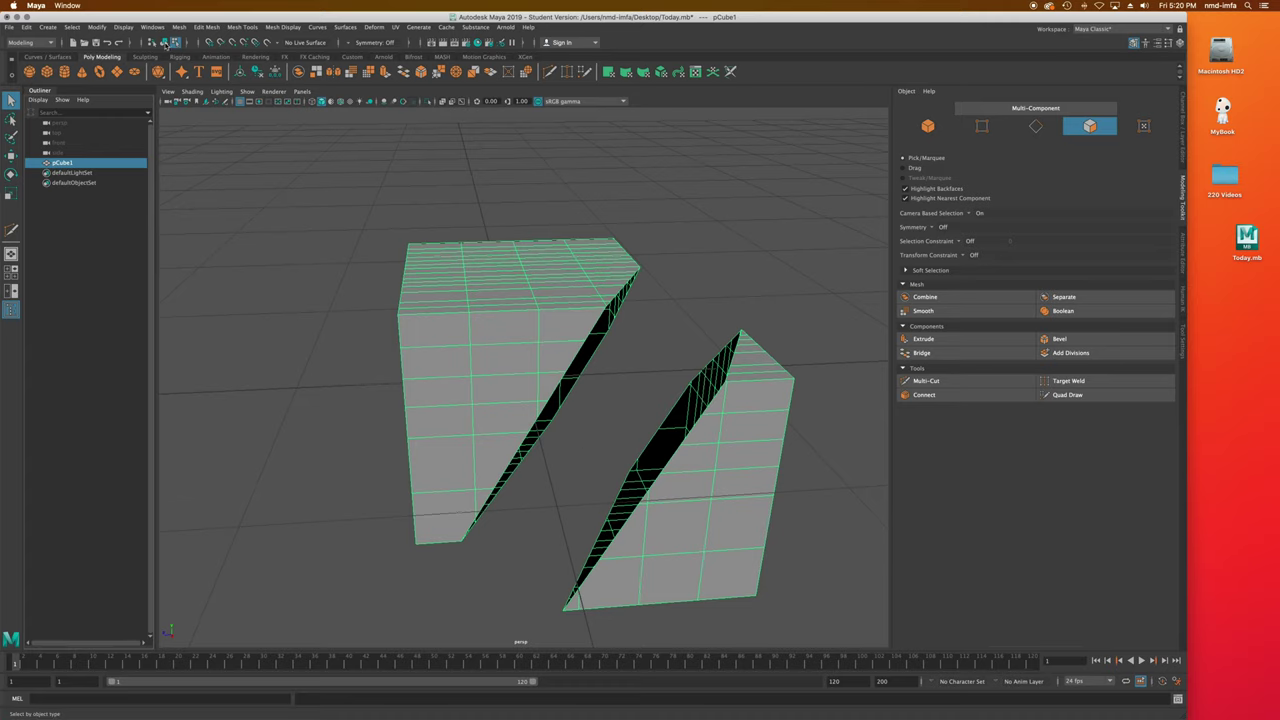
{"action": "left_click", "coordinate": [183, 28]}
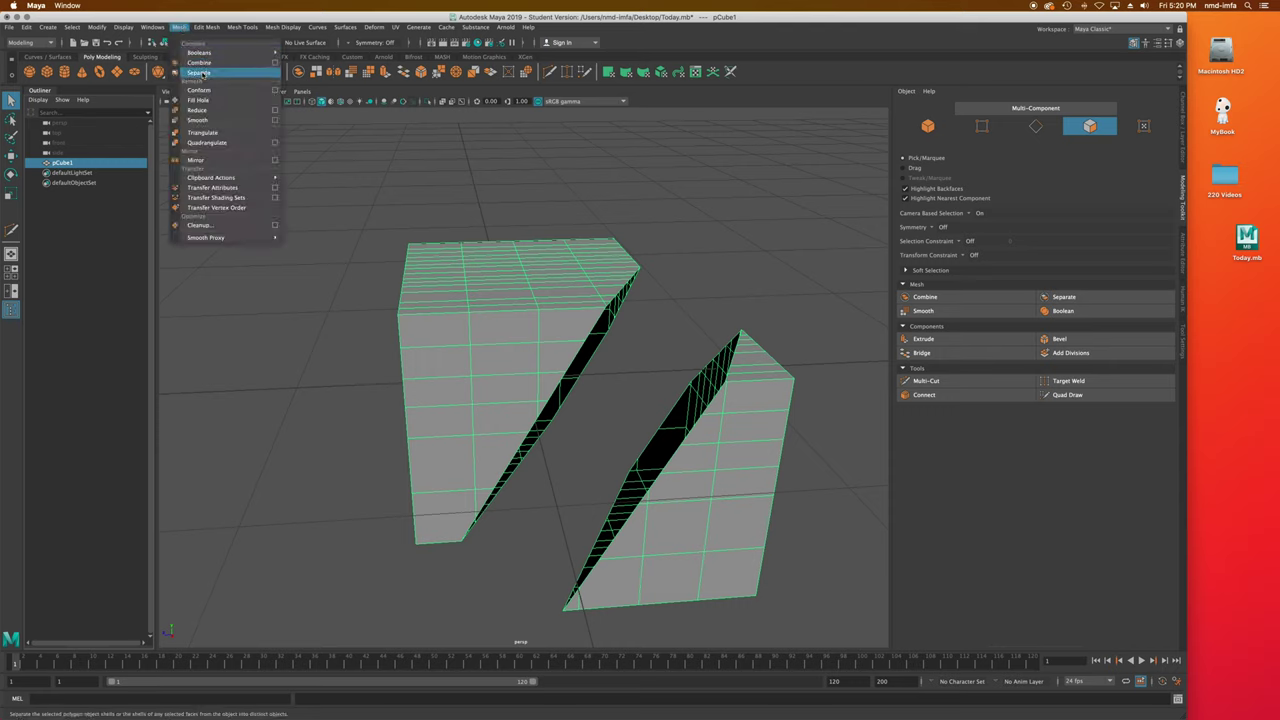
{"action": "left_click", "coordinate": [200, 71]}
{"action": "left_click", "coordinate": [37, 163]}
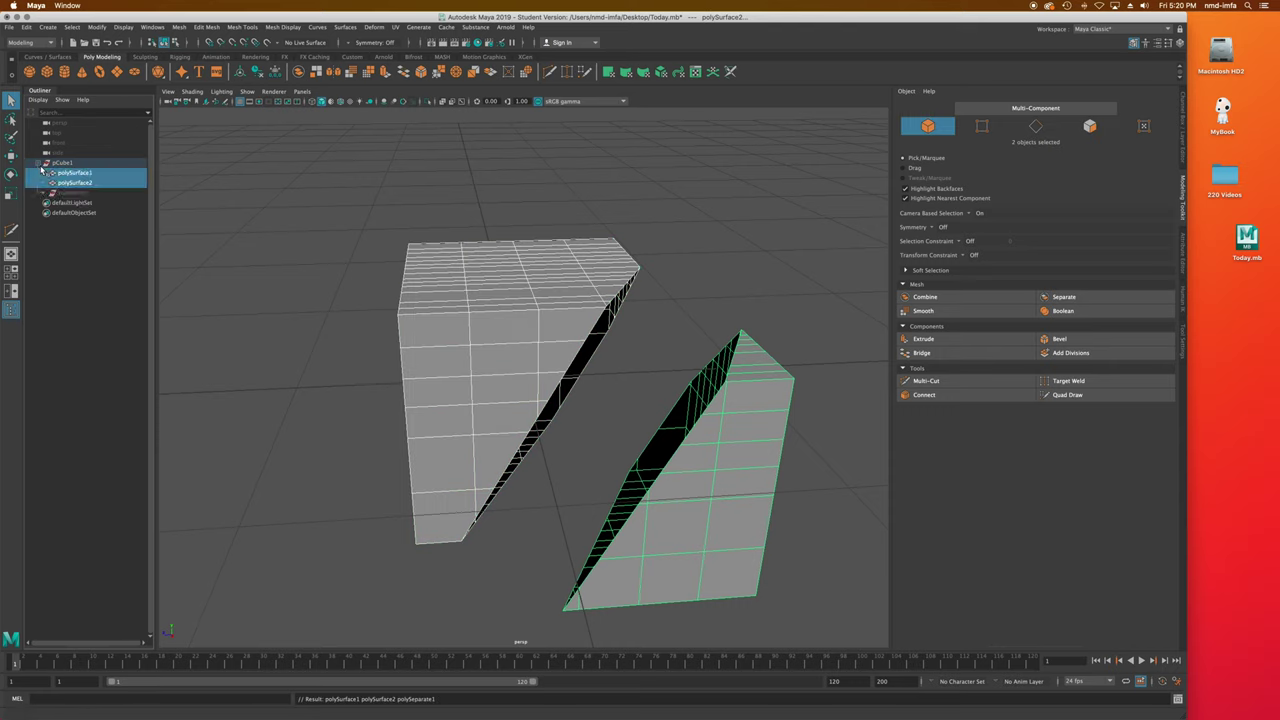
{"action": "left_click", "coordinate": [74, 174]}
{"action": "left_click", "coordinate": [75, 183]}
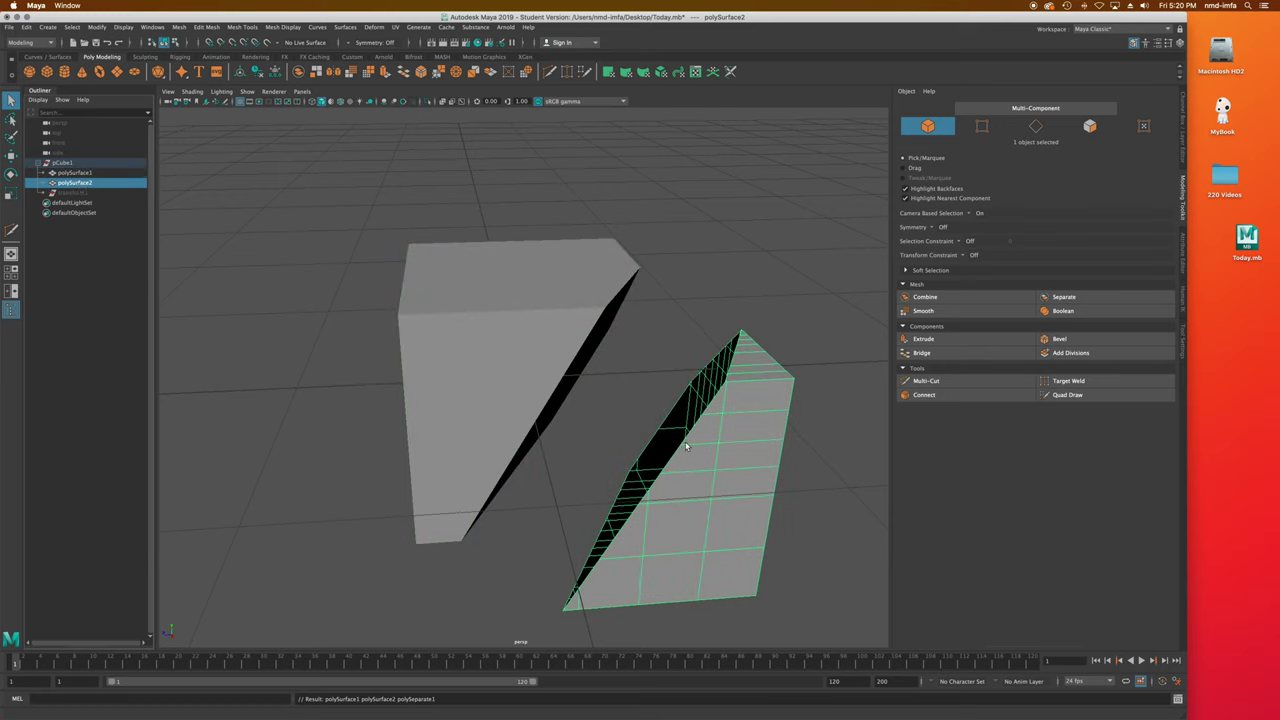
Close the open cut side of both separated pieces with Fill Hole and inspect the capped faces.
{"action": "left_click", "coordinate": [178, 28]}
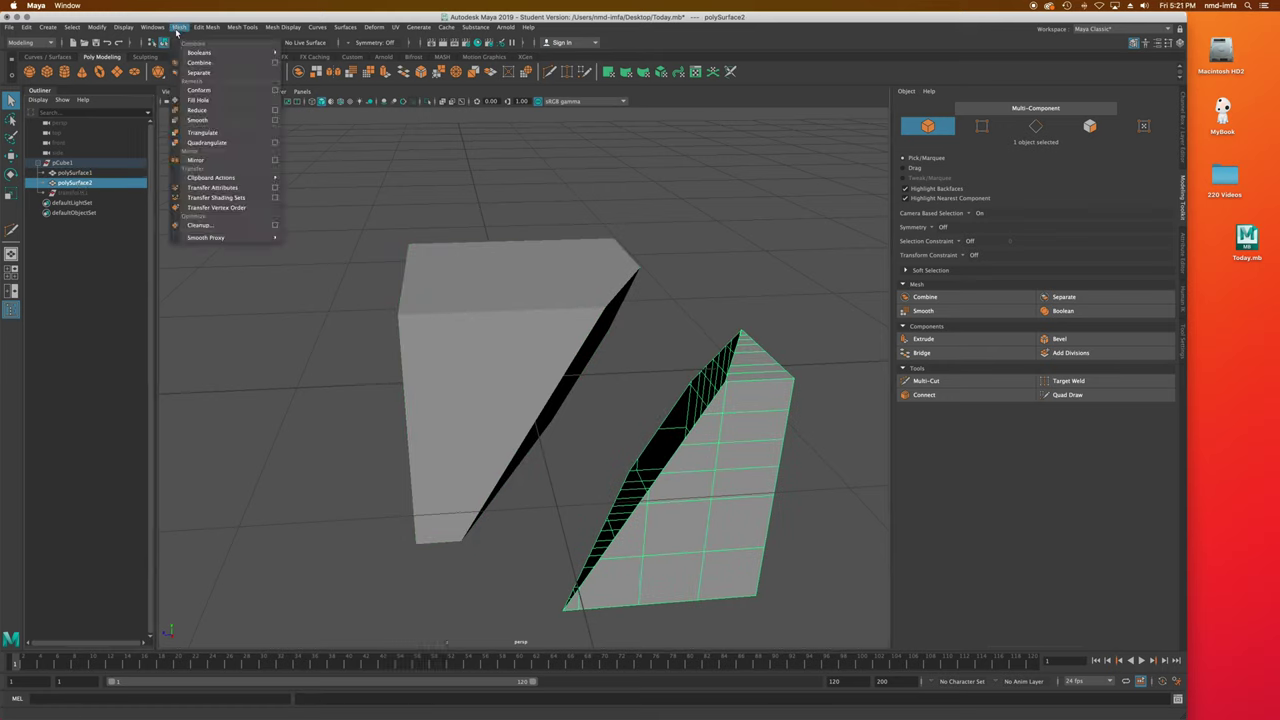
{"action": "left_click", "coordinate": [206, 101]}
{"action": "left_click", "coordinate": [472, 297]}
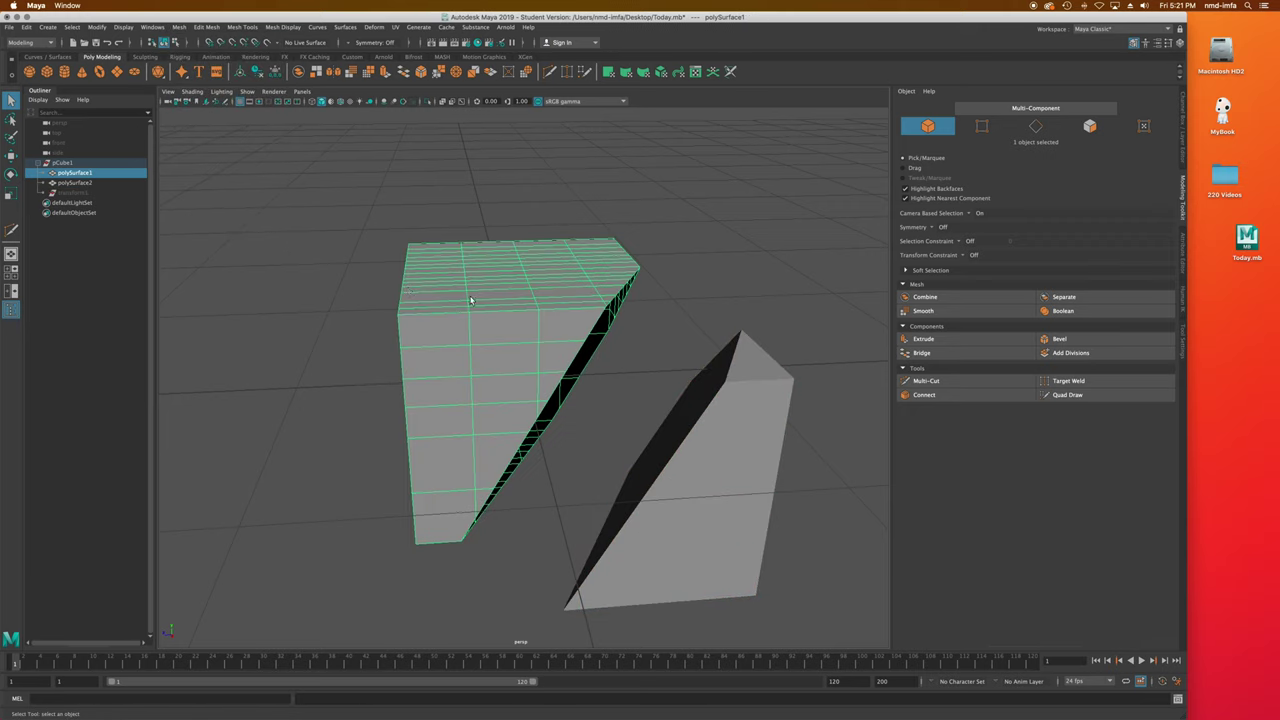
{"action": "left_click", "coordinate": [178, 28]}
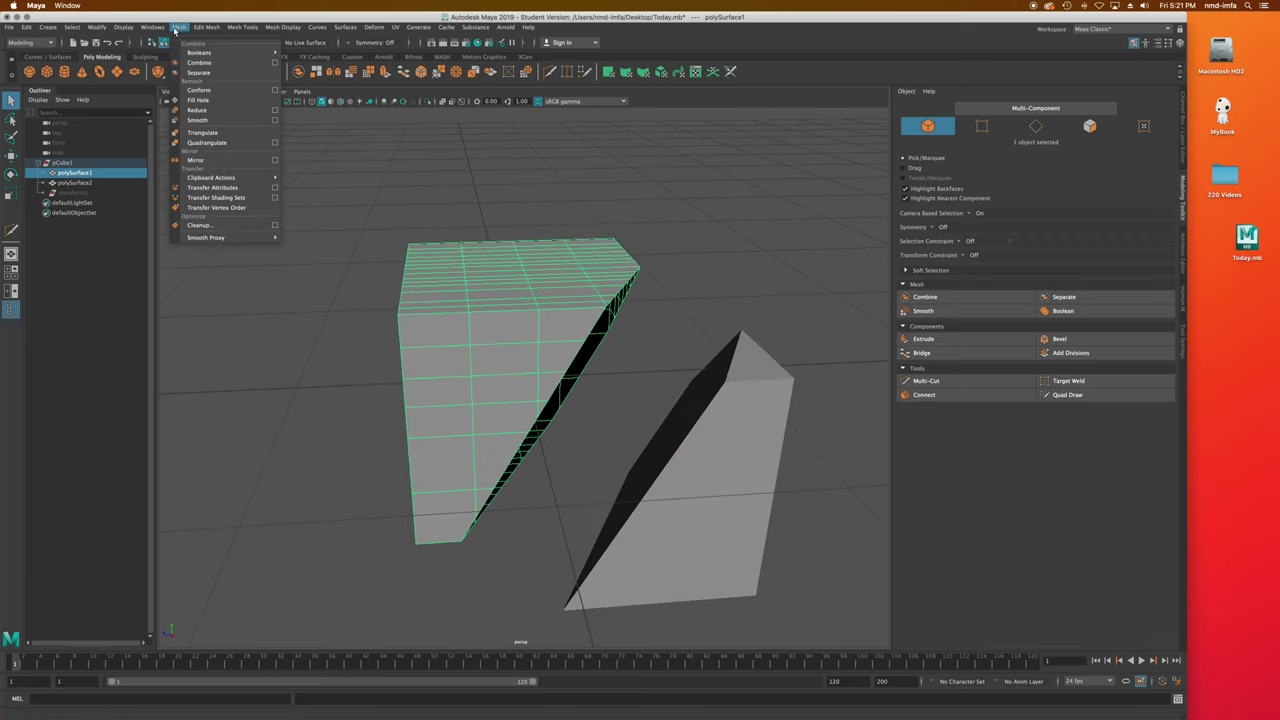
{"action": "left_click", "coordinate": [208, 102]}
{"action": "mouse_move", "coordinate": [366, 256]}
{"action": "left_mouse_down", "text": "alt"}
{"action": "mouse_move", "coordinate": [329, 217]}
{"action": "mouse_move", "coordinate": [351, 249]}
{"action": "mouse_move", "coordinate": [343, 233]}
{"action": "mouse_move", "coordinate": [363, 235]}
{"action": "left_mouse_up", "text": "alt"}
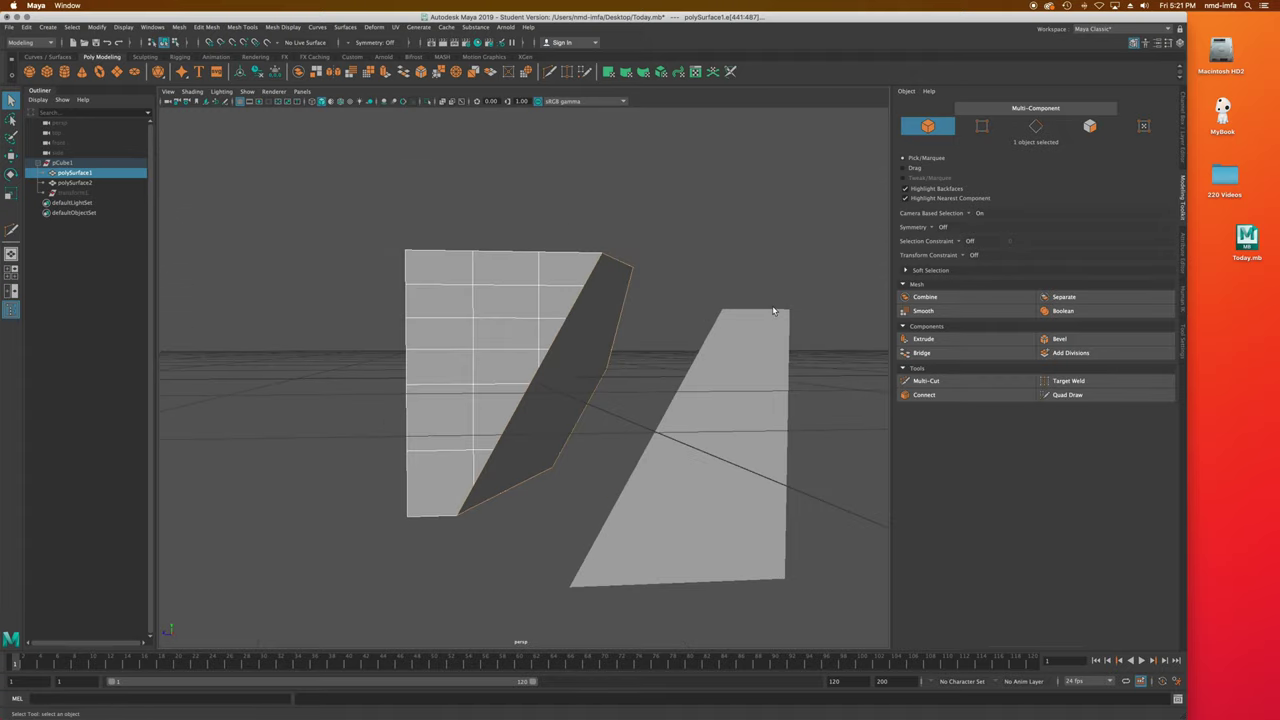
{"action": "left_click", "coordinate": [733, 359]}
{"action": "left_click_drag", "start_coordinate": [728, 406], "coordinate": [695, 423], "text": "alt"}
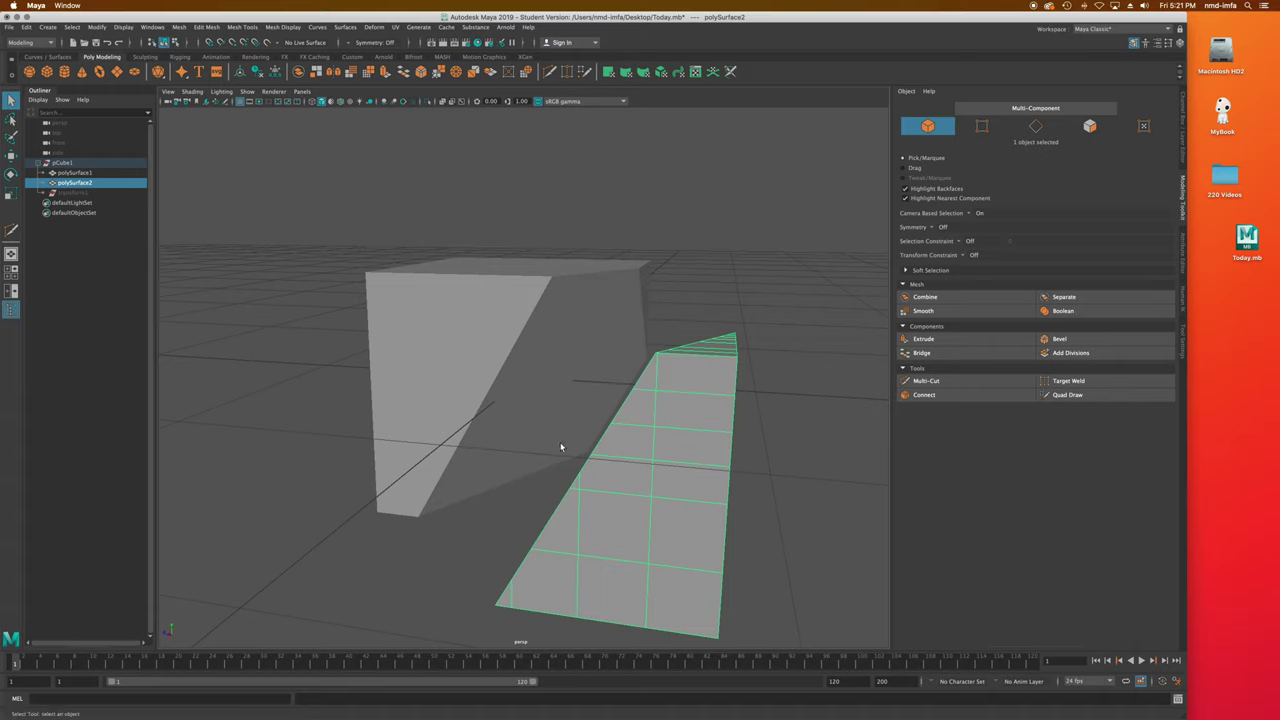
Undo the hole fills, the separation and the face-extracting slice to restore the full cube.
{"action": "left_click", "coordinate": [626, 388]}
{"action": "key", "text": "super+z"}
{"action": "key", "text": "super+z"}
{"action": "key", "text": "super+z"}
{"action": "key", "text": "super+z"}
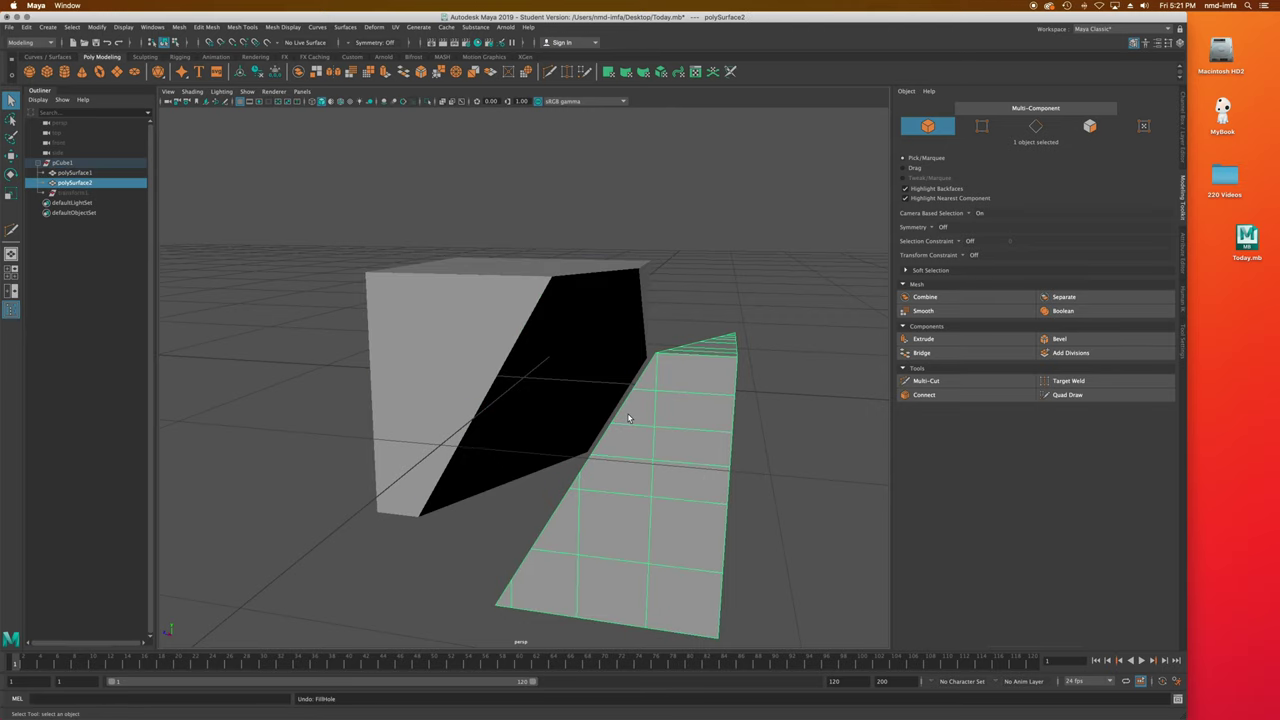
{"action": "key", "text": "super+z"}
{"action": "key", "text": "super+z"}
{"action": "key", "text": "super+z"}
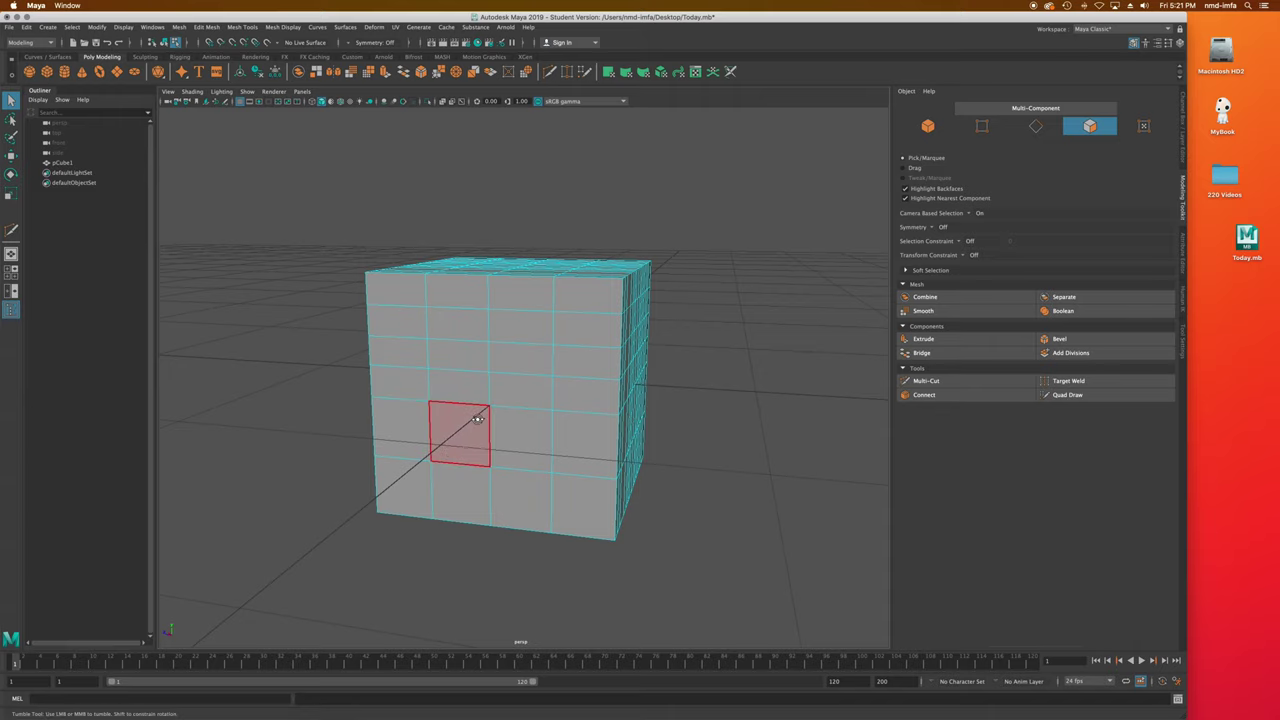
Select the four adjacent faces in the middle of the cube's front side and delete them.
{"action": "left_click_drag", "start_coordinate": [480, 426], "coordinate": [562, 412], "text": "alt"}
{"action": "left_click", "coordinate": [562, 412]}
{"action": "left_click", "coordinate": [545, 376], "text": "shift"}
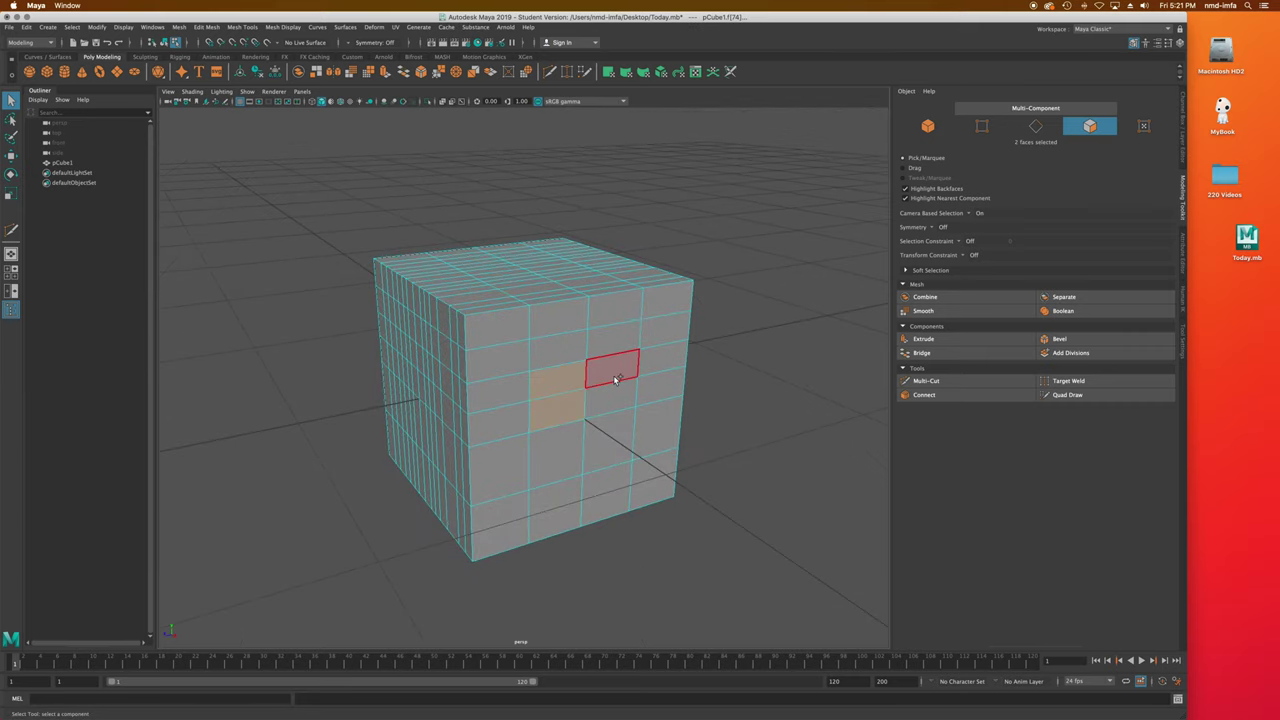
{"action": "left_click", "coordinate": [613, 375], "text": "shift"}
{"action": "left_click", "coordinate": [618, 400], "text": "shift"}
{"action": "key", "text": "Delete"}
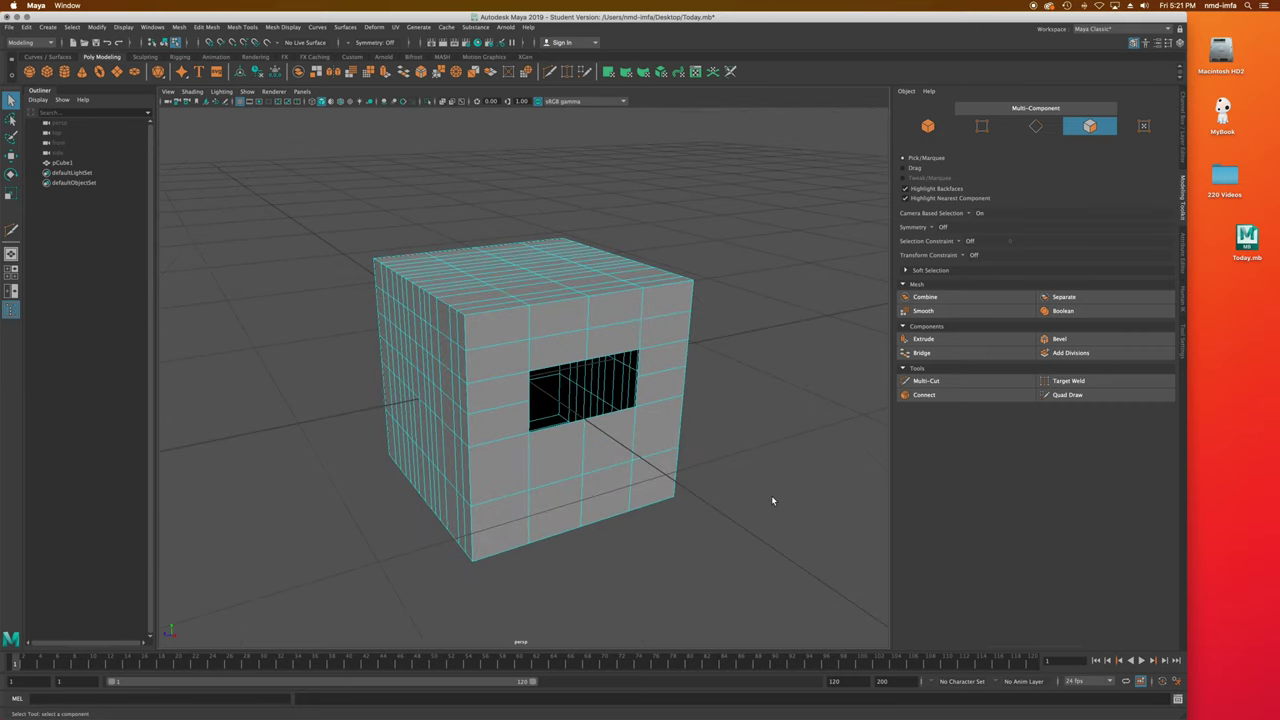
Switch the cube to object mode, close its rectangular front opening with Fill Hole, and inspect the new face.
{"action": "mouse_move", "coordinate": [728, 471]}
{"action": "left_mouse_down", "text": "alt"}
{"action": "mouse_move", "coordinate": [726, 443]}
{"action": "mouse_move", "coordinate": [686, 446]}
{"action": "mouse_move", "coordinate": [729, 451]}
{"action": "mouse_move", "coordinate": [762, 480]}
{"action": "mouse_move", "coordinate": [746, 466]}
{"action": "left_mouse_up", "text": "alt"}
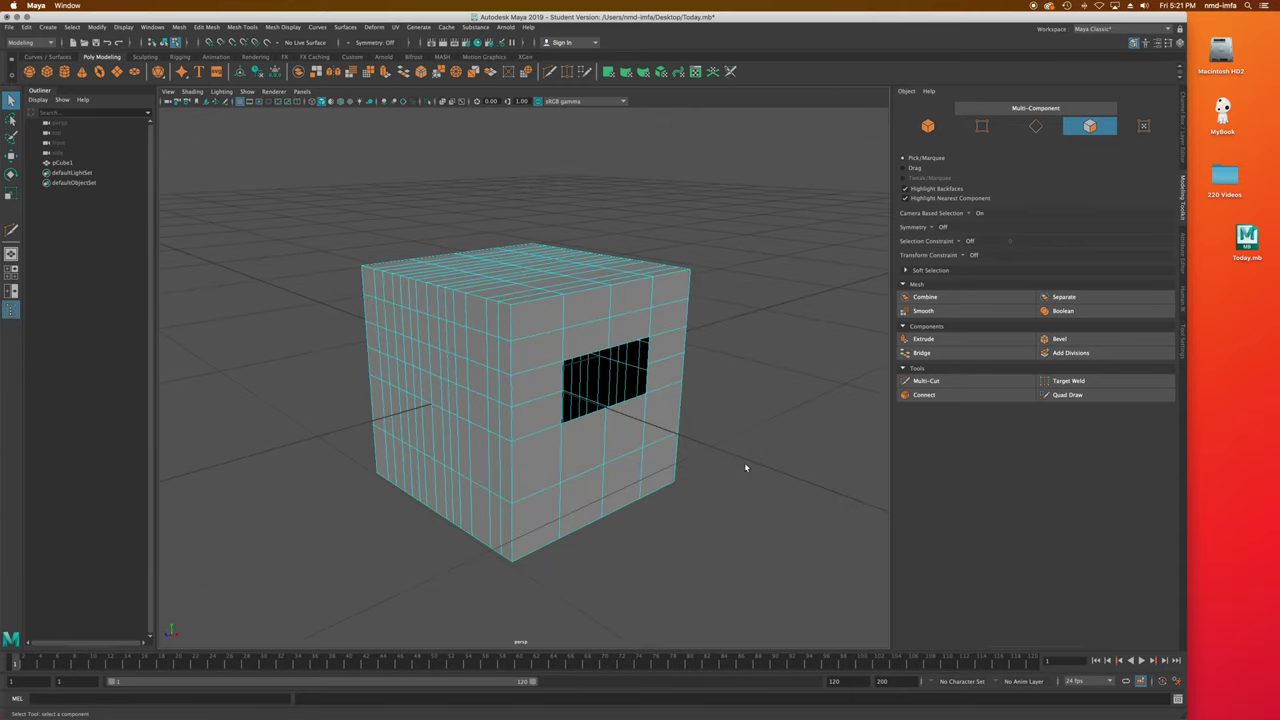
{"action": "left_click", "coordinate": [174, 27]}
{"action": "left_click", "coordinate": [206, 107]}
{"action": "right_click", "coordinate": [620, 323]}
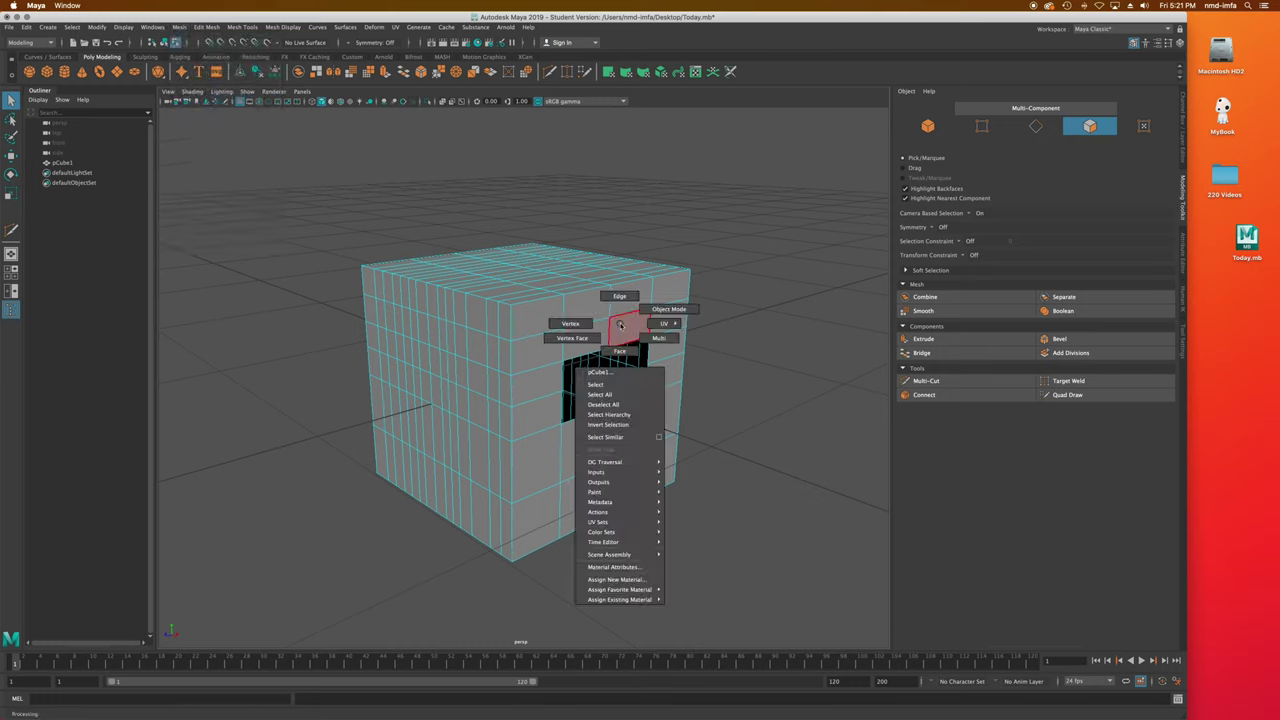
{"action": "left_click", "coordinate": [175, 291]}
{"action": "right_click_drag", "start_coordinate": [440, 316], "coordinate": [475, 303]}
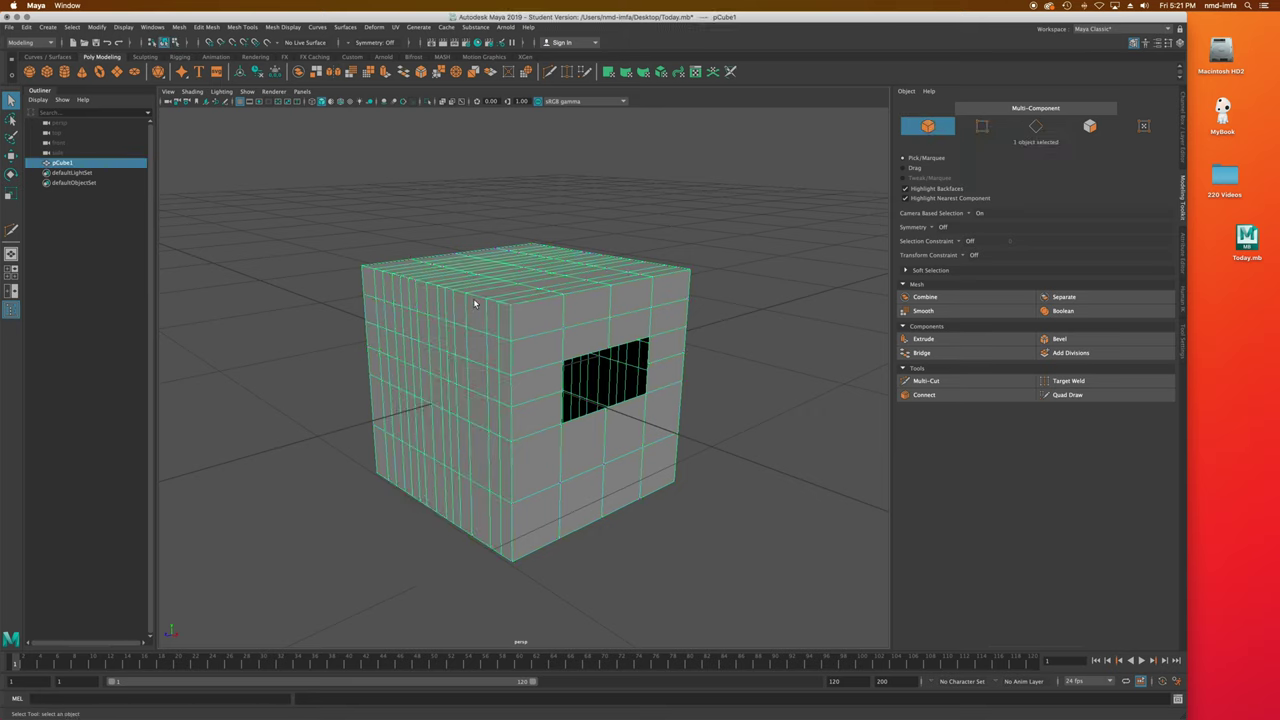
{"action": "left_click", "coordinate": [183, 28]}
{"action": "left_click", "coordinate": [220, 104]}
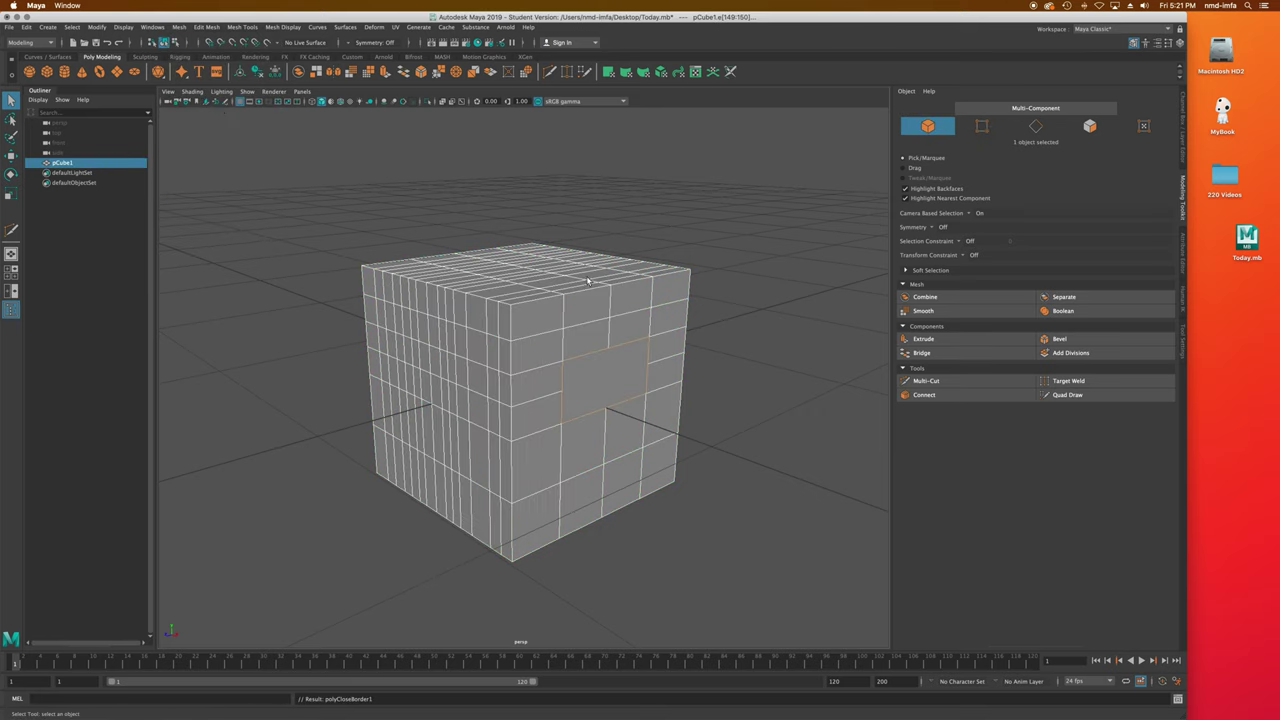
{"action": "left_click_drag", "start_coordinate": [588, 281], "coordinate": [559, 370], "text": "alt"}
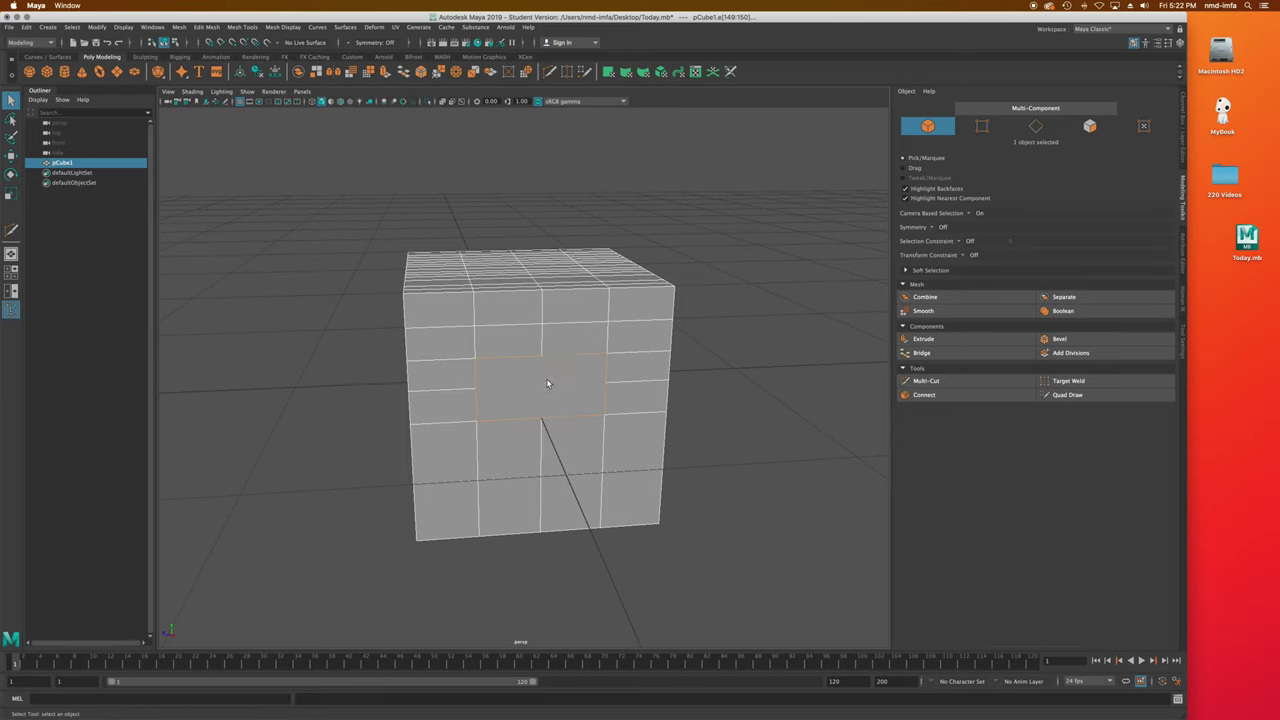
{"action": "scroll", "coordinate": [546, 384], "scroll_direction": "up", "scroll_amount": 2}
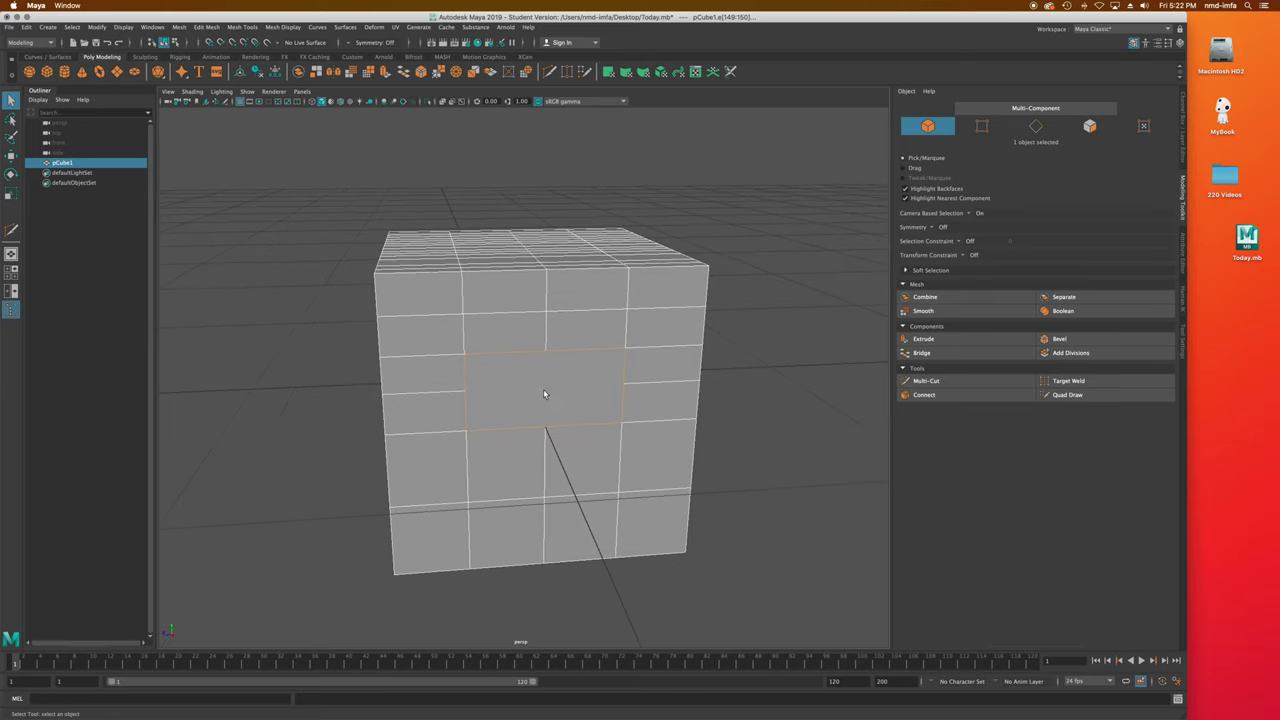
{"action": "left_click_drag", "start_coordinate": [575, 407], "coordinate": [627, 410], "text": "alt"}
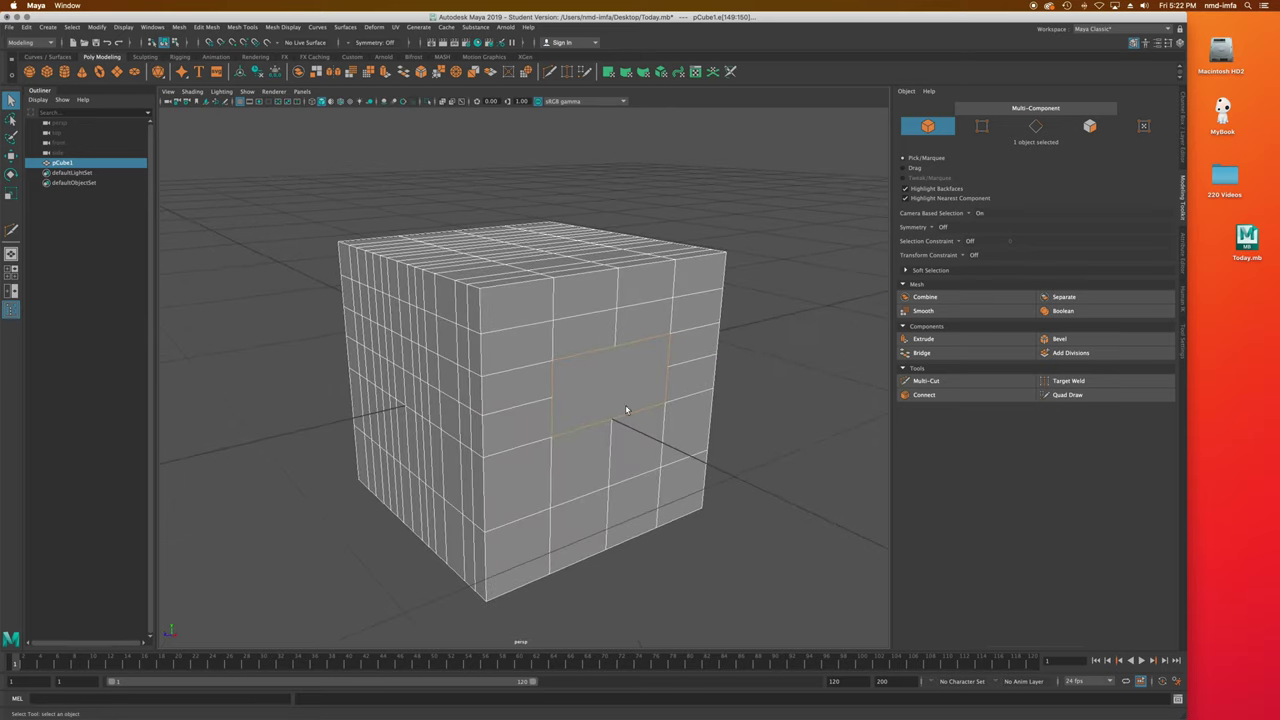
Undo the hole fill and the face deletion to bring back the four selected front faces.
{"action": "left_click", "coordinate": [629, 390]}
{"action": "key", "text": "Delete"}
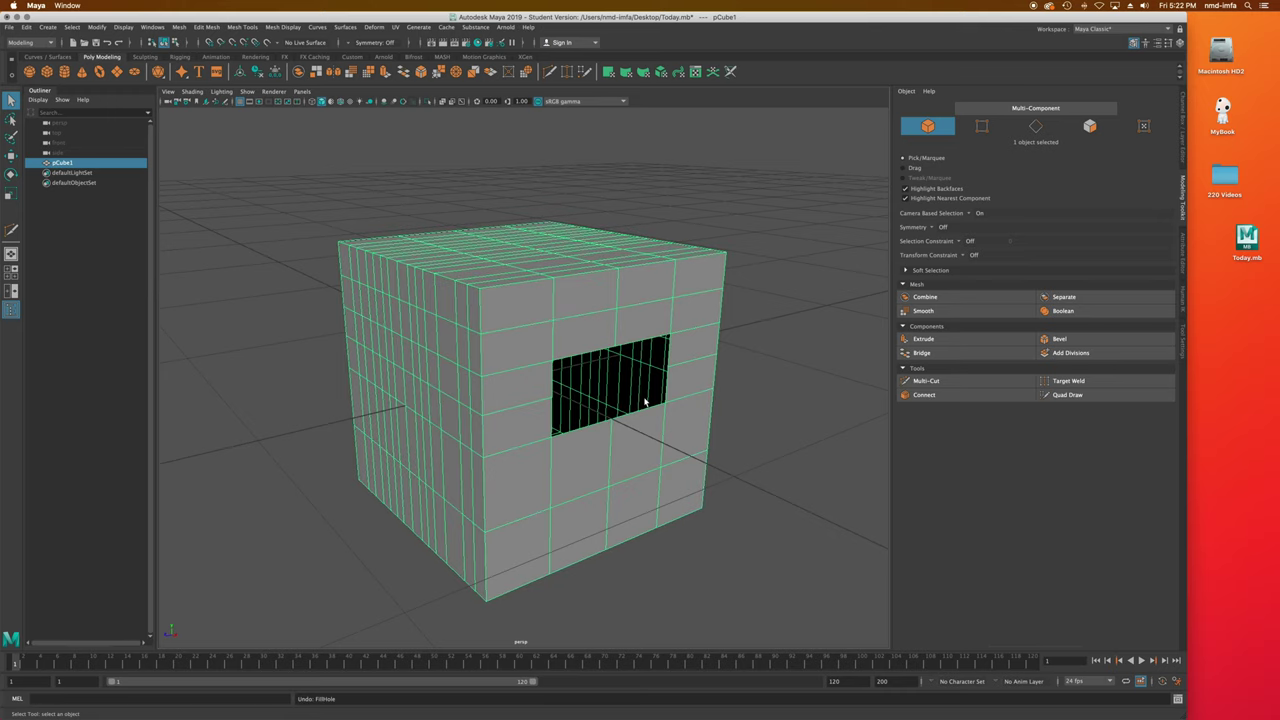
{"action": "key", "text": "F9"}
{"action": "key", "text": "z"}
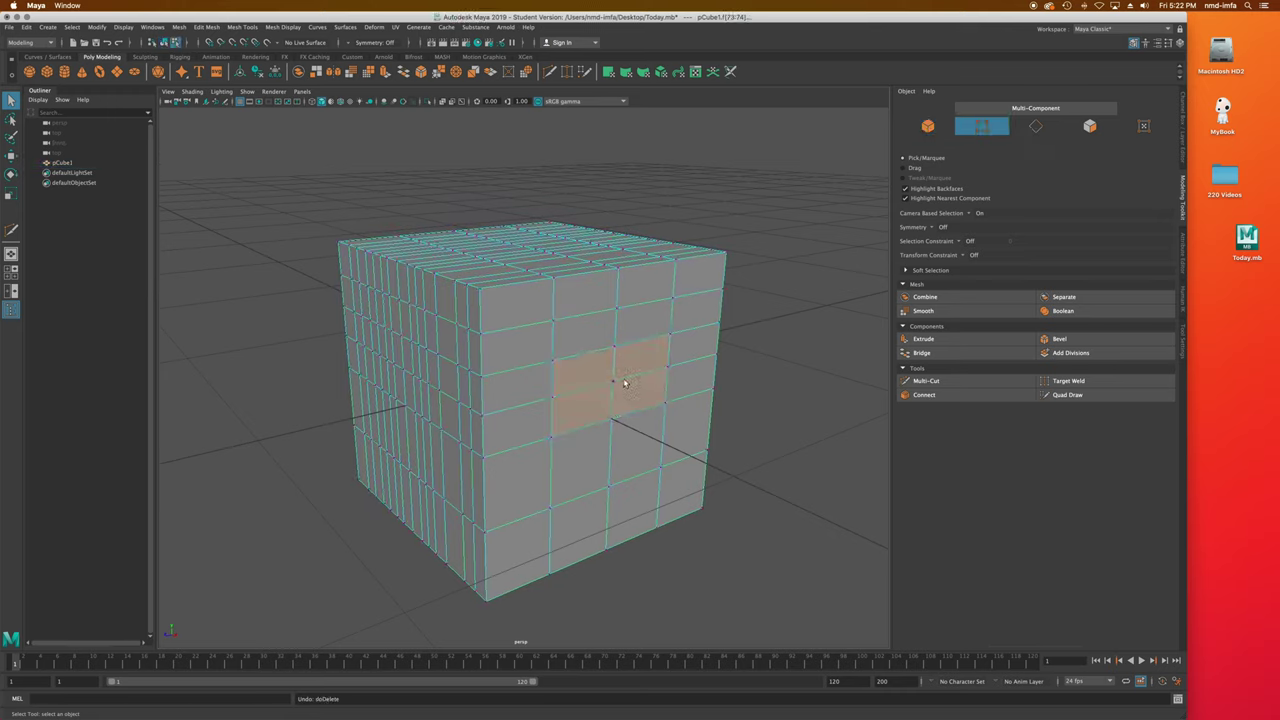
Extrude the four selected front faces slightly into the cube, and undo the inward move.
{"action": "key", "text": "ctrl+e"}
{"action": "mouse_move", "coordinate": [664, 370]}
{"action": "left_mouse_down"}
{"action": "mouse_move", "coordinate": [648, 358]}
{"action": "mouse_move", "coordinate": [655, 383]}
{"action": "left_mouse_up"}
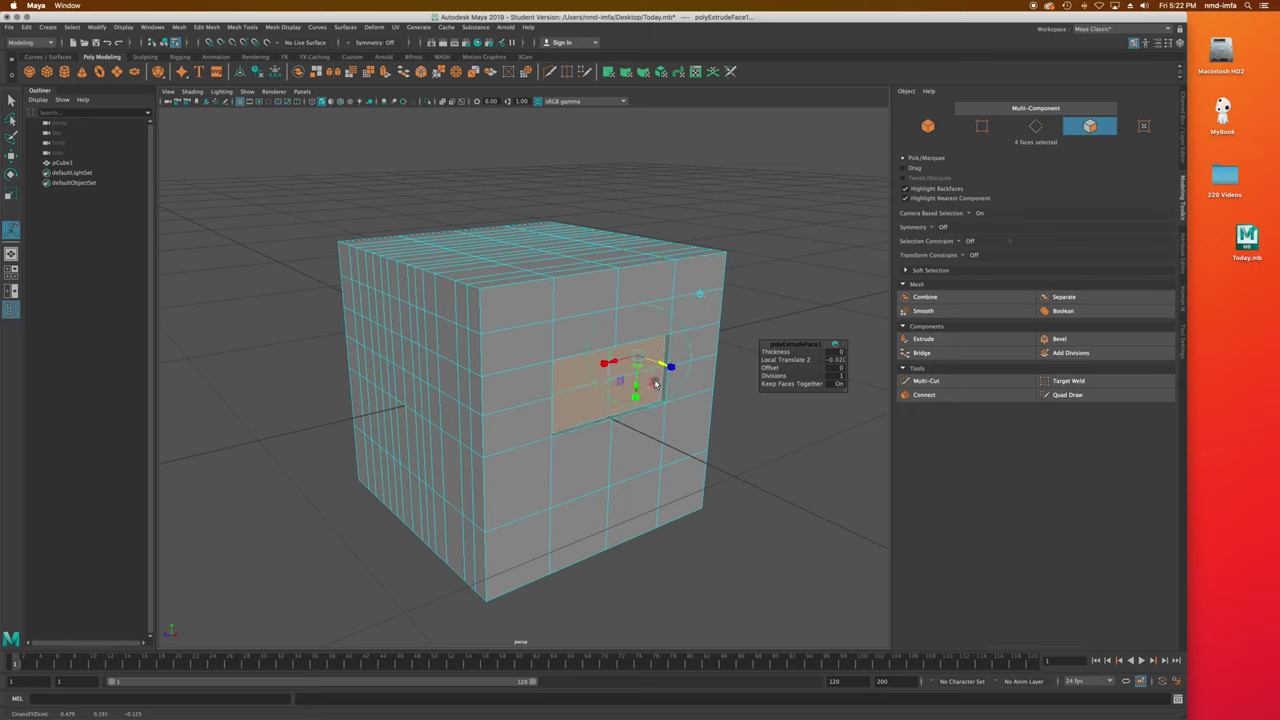
{"action": "key", "text": "z"}
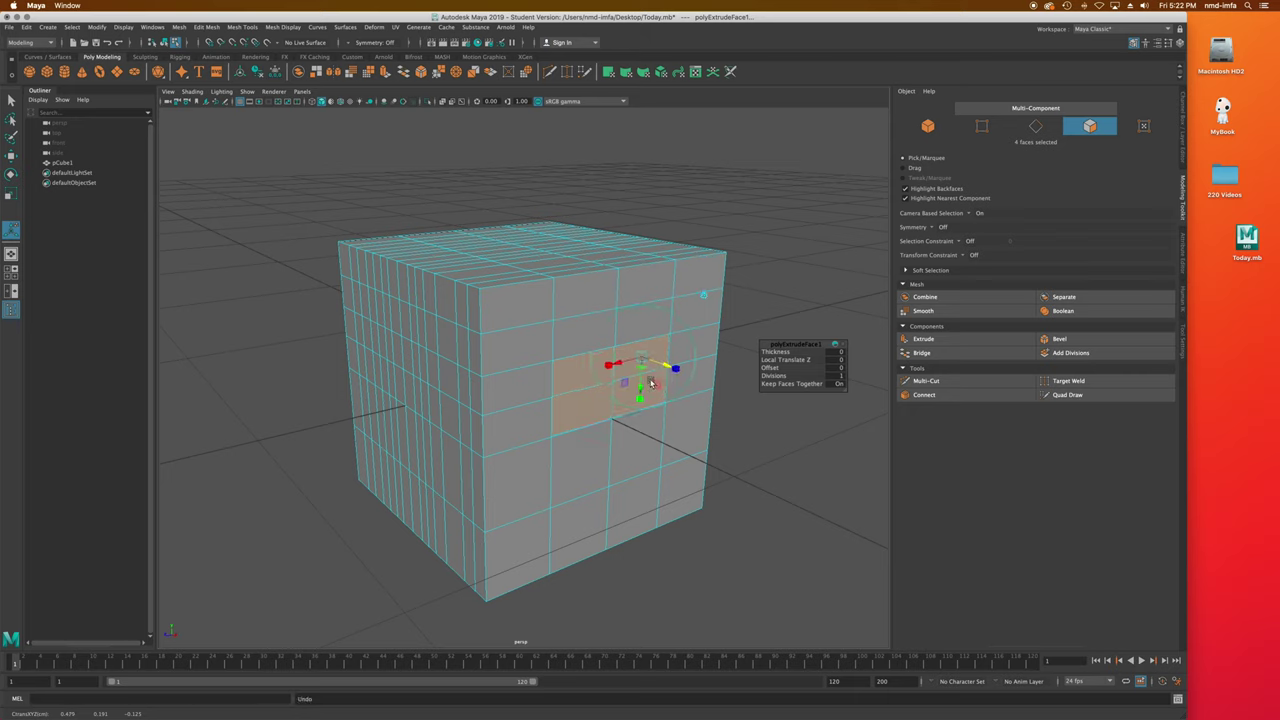
Scale the extruded faces down slightly, extrude them again into the cube, and undo the second extrusion and the scaling.
{"action": "key", "text": "r"}
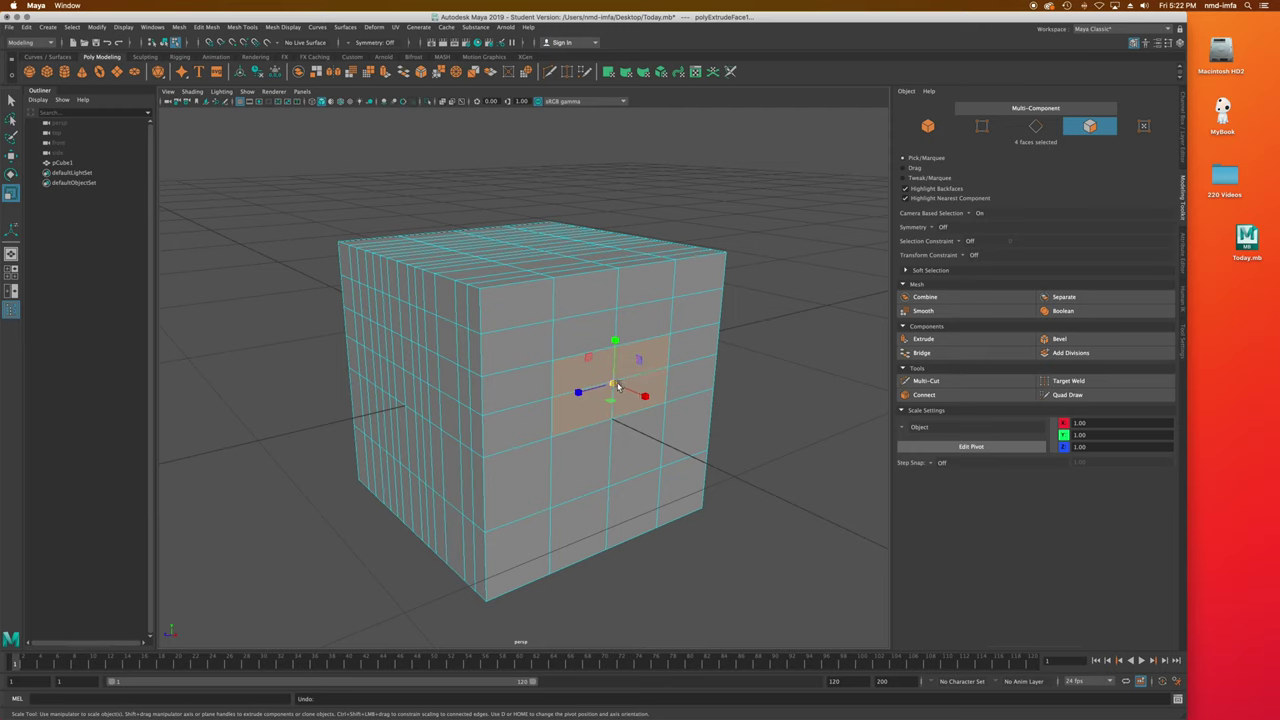
{"action": "key", "text": "ctrl+e"}
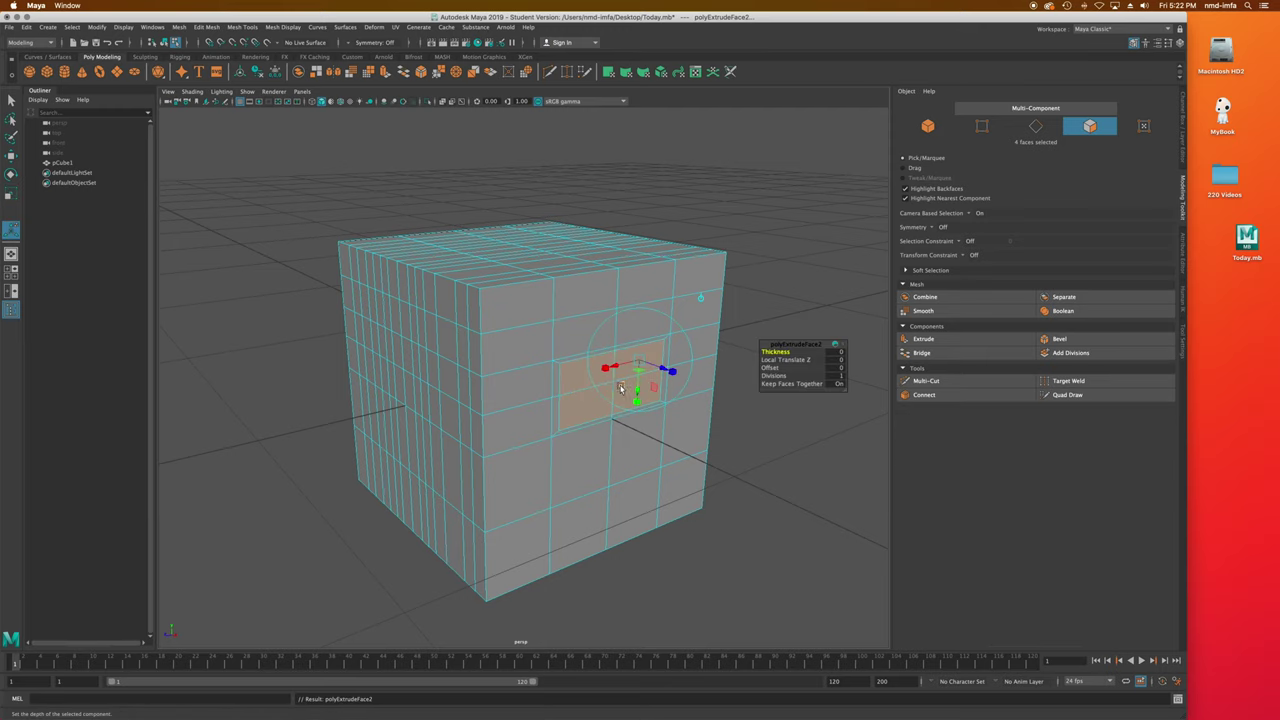
{"action": "left_click_drag", "start_coordinate": [672, 370], "coordinate": [632, 389]}
{"action": "left_click_drag", "start_coordinate": [634, 410], "coordinate": [591, 371], "text": "alt"}
{"action": "key", "text": "z"}
{"action": "key", "text": "z"}
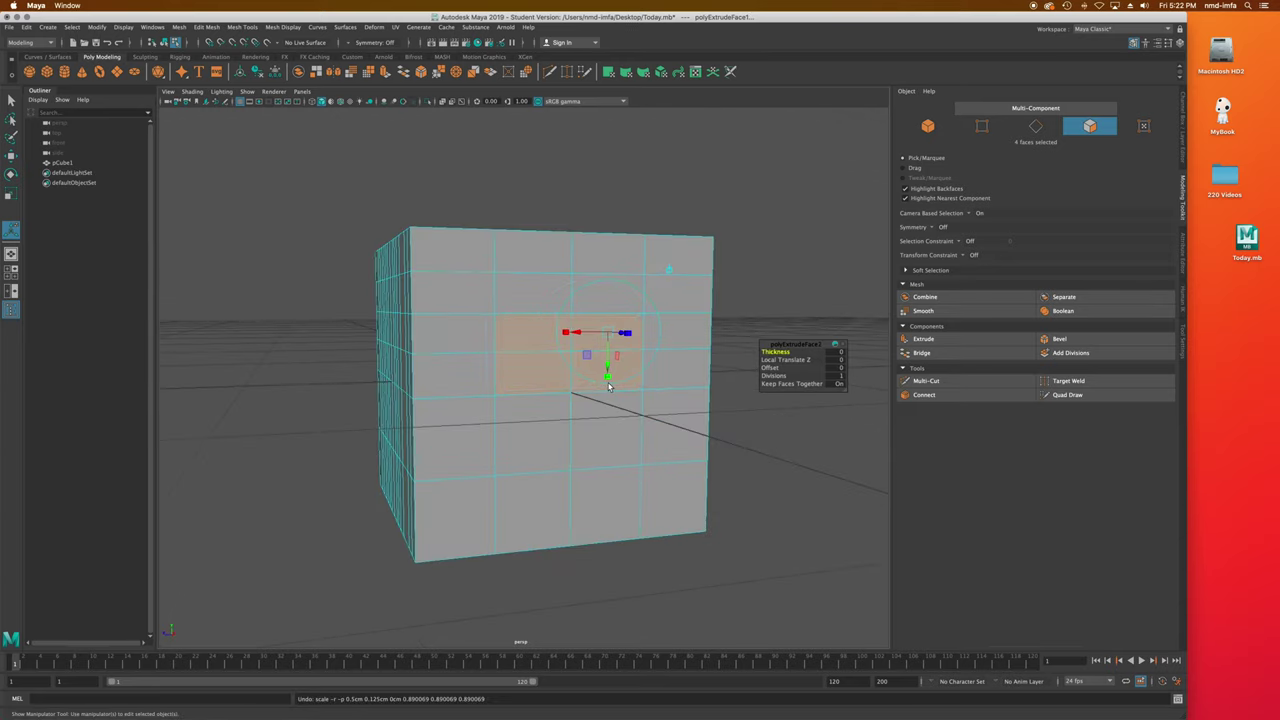
Delete the four selected front faces and look into the opening from an angle.
{"action": "key", "text": "Delete"}
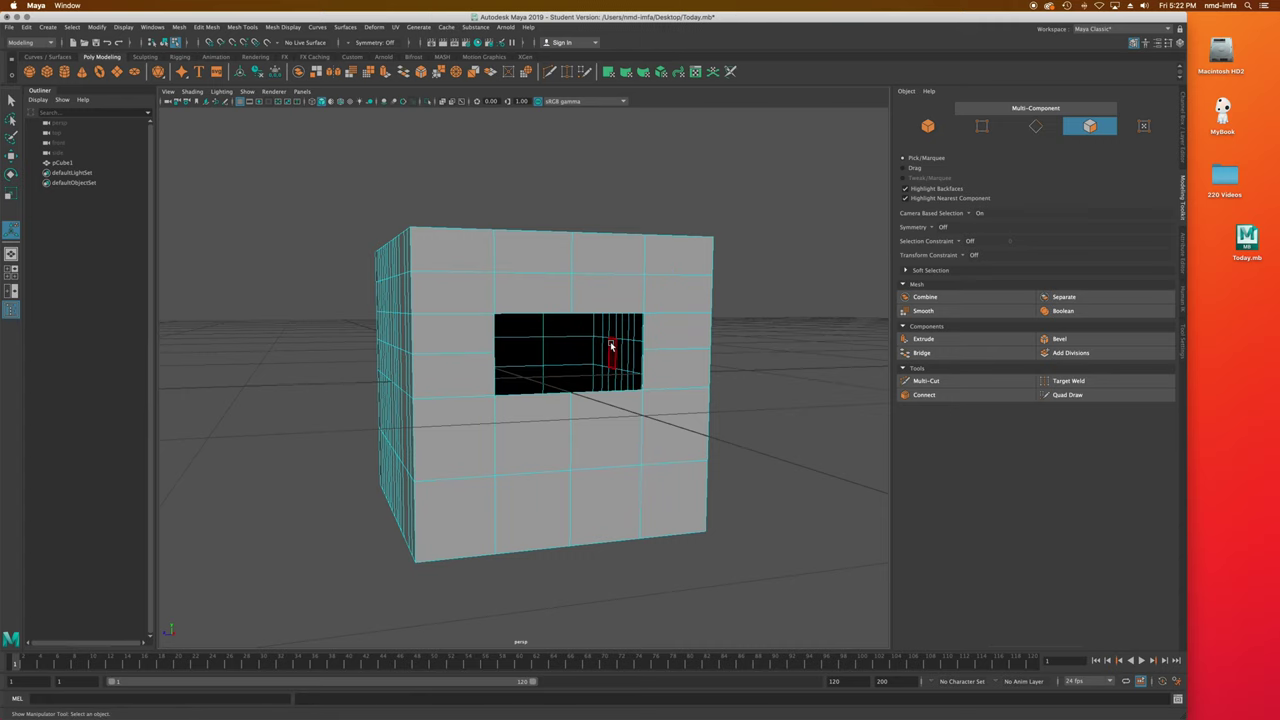
{"action": "left_click_drag", "start_coordinate": [610, 345], "coordinate": [650, 390], "text": "alt"}
Select the whole cube in object mode and fill the rectangular opening in its front with Fill Hole.
{"action": "left_click", "coordinate": [124, 28]}
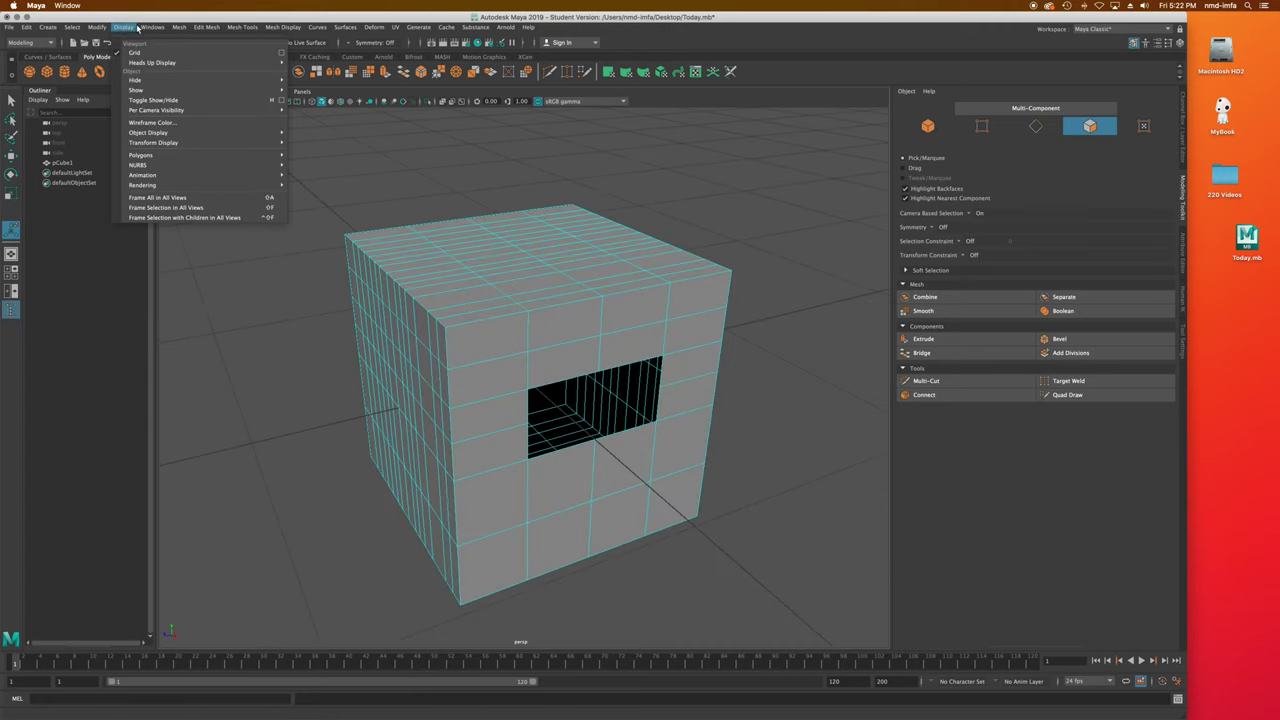
{"action": "left_click", "coordinate": [174, 38]}
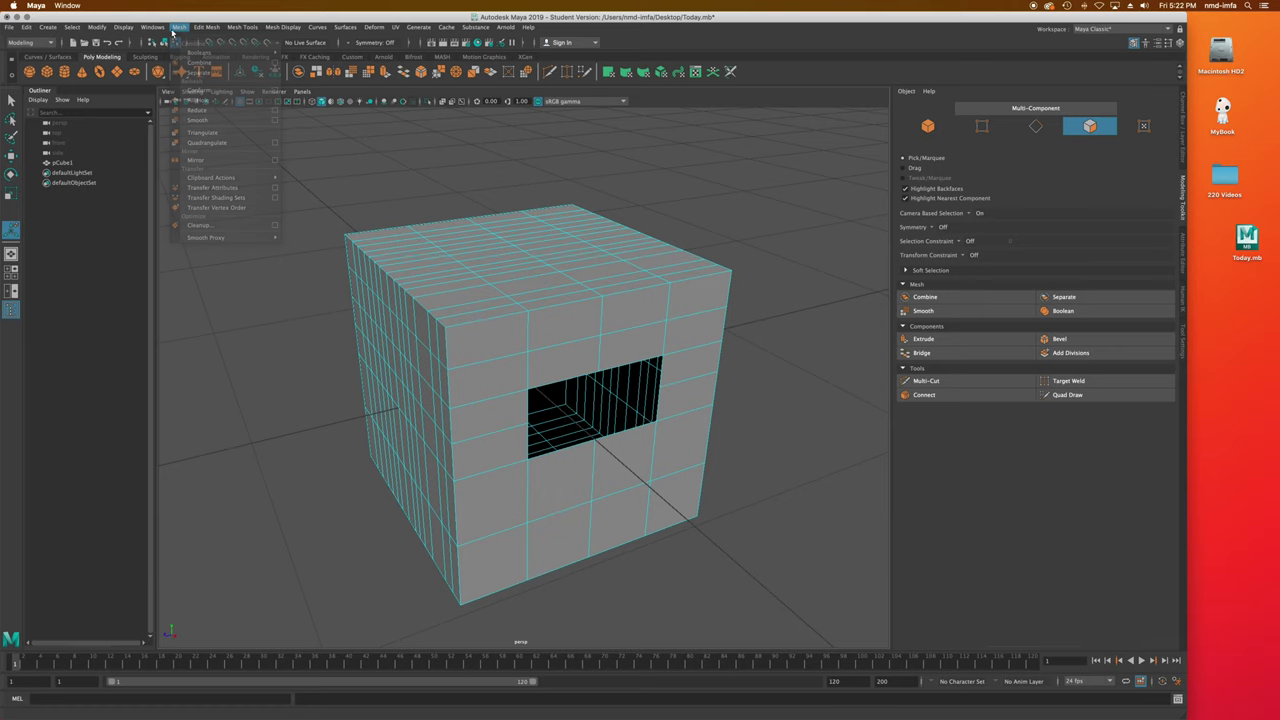
{"action": "right_click_drag", "start_coordinate": [468, 248], "coordinate": [494, 236]}
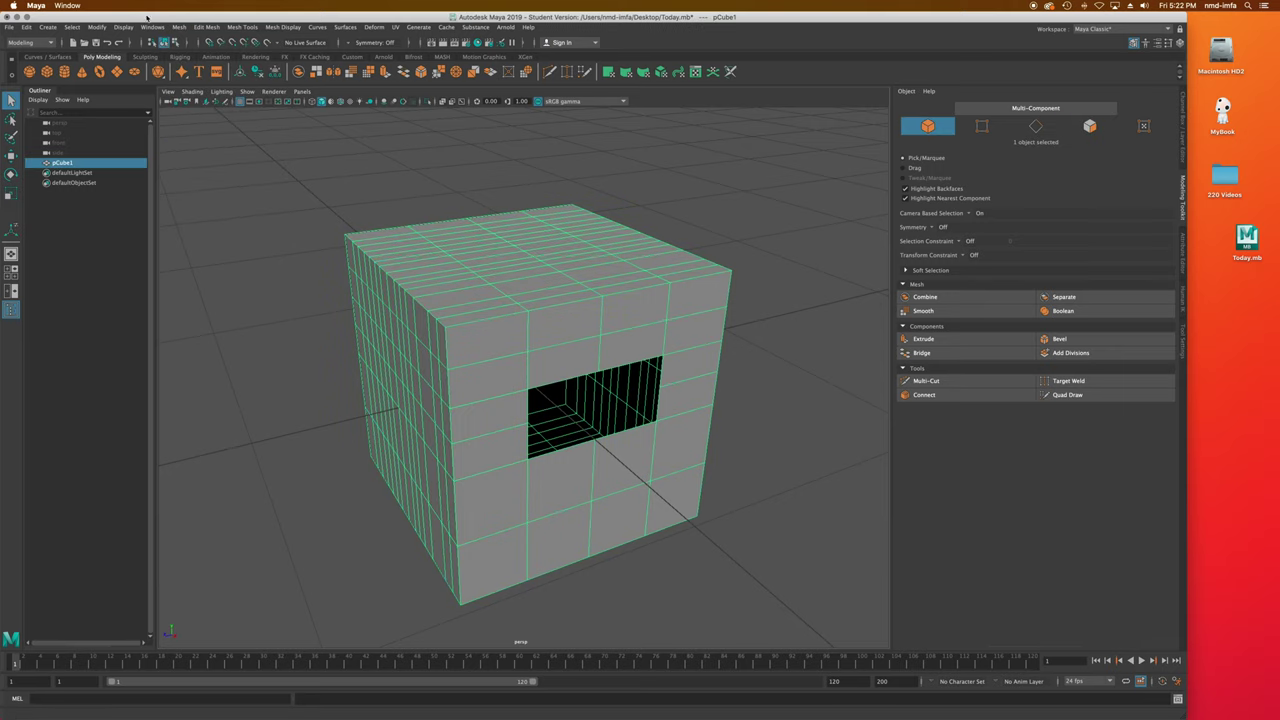
{"action": "left_click", "coordinate": [178, 27]}
{"action": "left_click", "coordinate": [202, 103]}
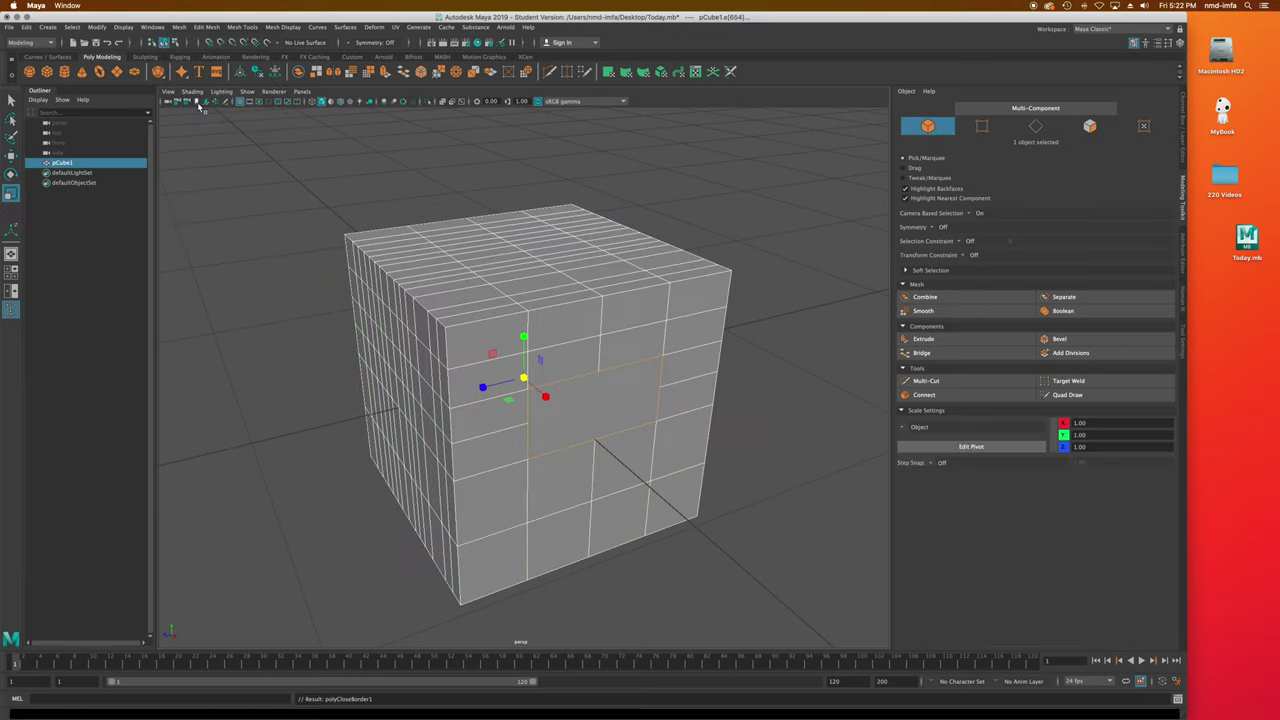
Try to extrude the current selection, and select only the new face that fills the front opening.
{"action": "left_click_drag", "start_coordinate": [596, 381], "coordinate": [602, 403], "text": "alt"}
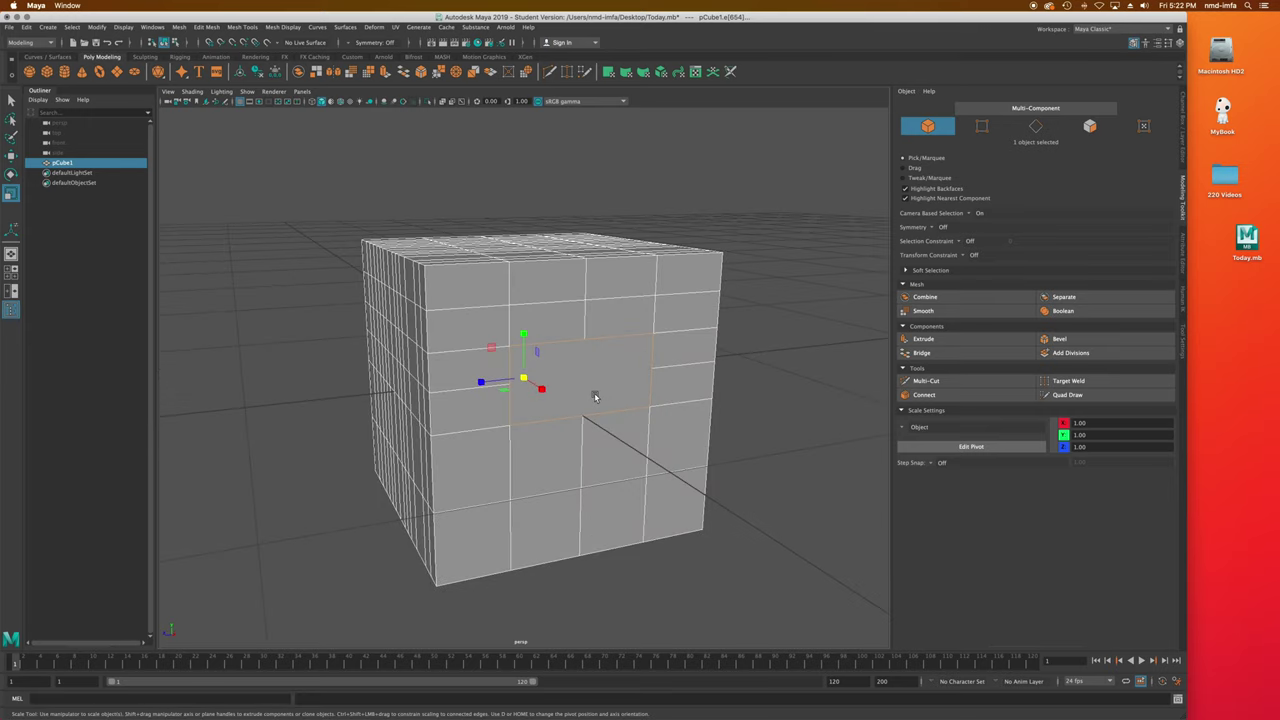
{"action": "key", "text": "ctrl+e"}
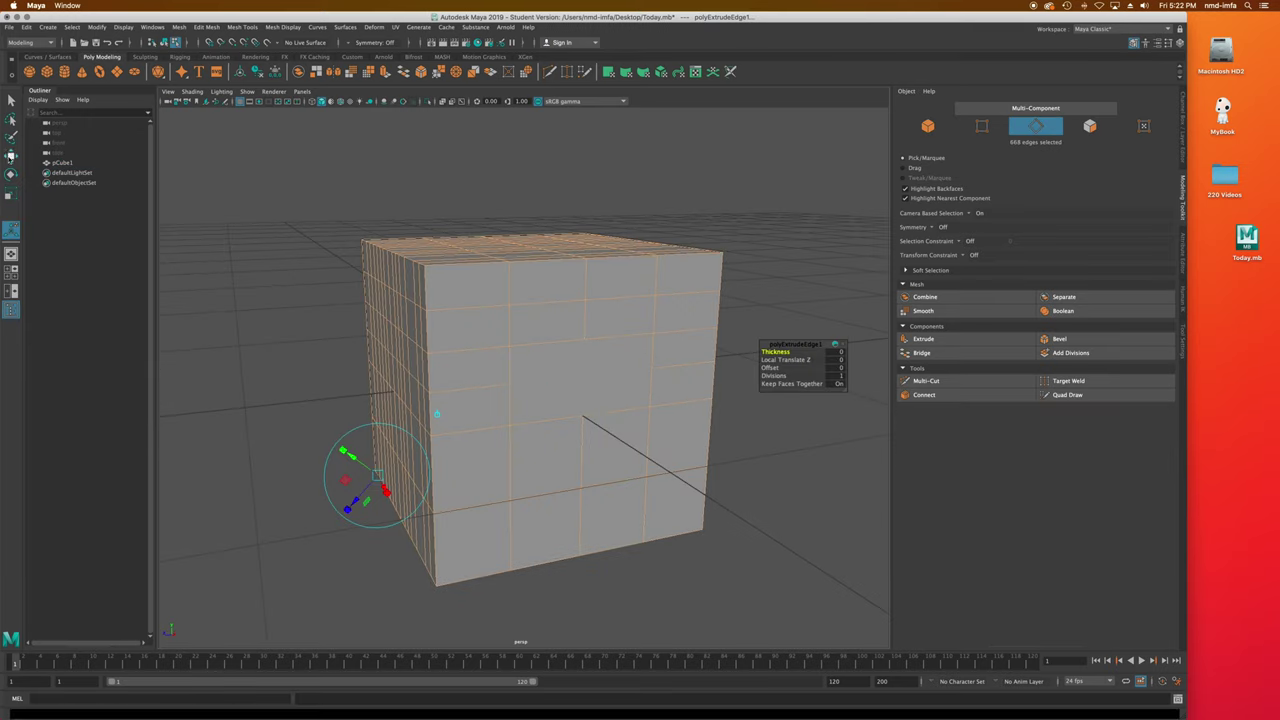
{"action": "left_click", "coordinate": [11, 101]}
{"action": "mouse_move", "coordinate": [594, 383]}
{"action": "right_mouse_down"}
{"action": "mouse_move", "coordinate": [606, 386]}
{"action": "mouse_move", "coordinate": [596, 410]}
{"action": "mouse_move", "coordinate": [581, 389]}
{"action": "right_mouse_up"}
{"action": "left_click", "coordinate": [581, 389]}
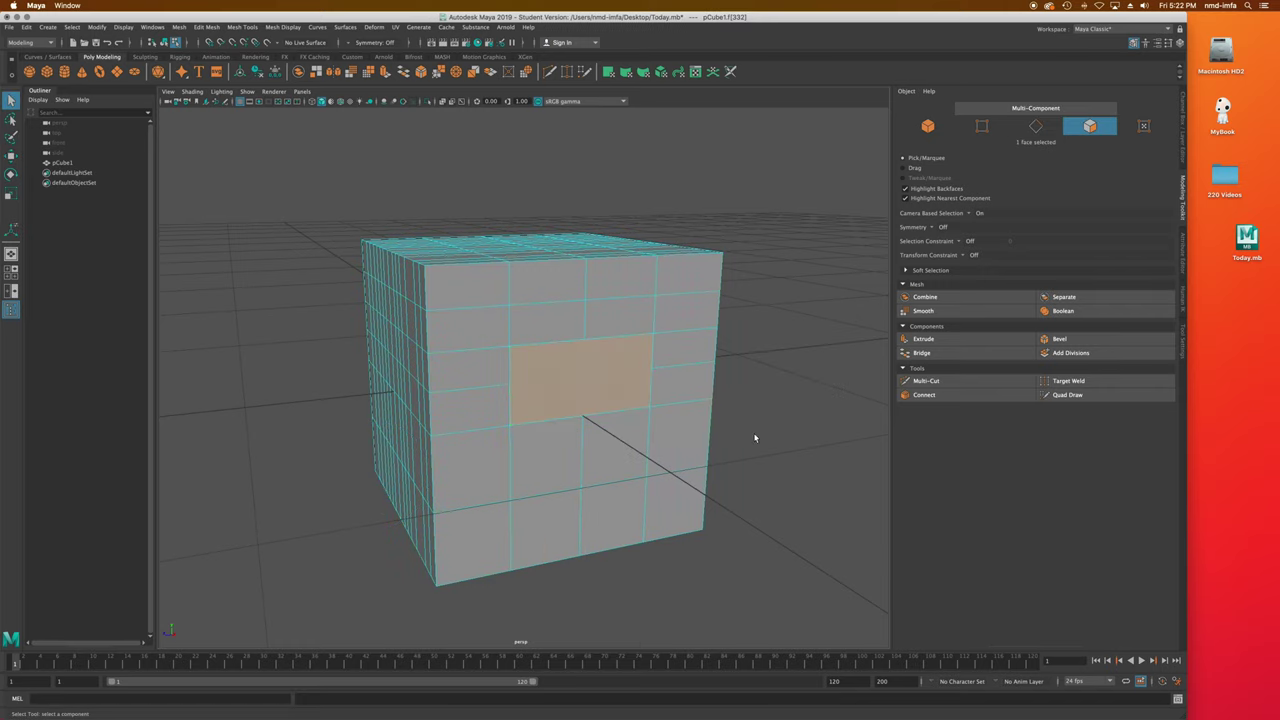
Extrude the filled front face into the cube with a Local Translate Z of about -0.17.
{"action": "key", "text": "ctrl+e"}
{"action": "left_click_drag", "start_coordinate": [686, 449], "coordinate": [678, 443], "text": "alt"}
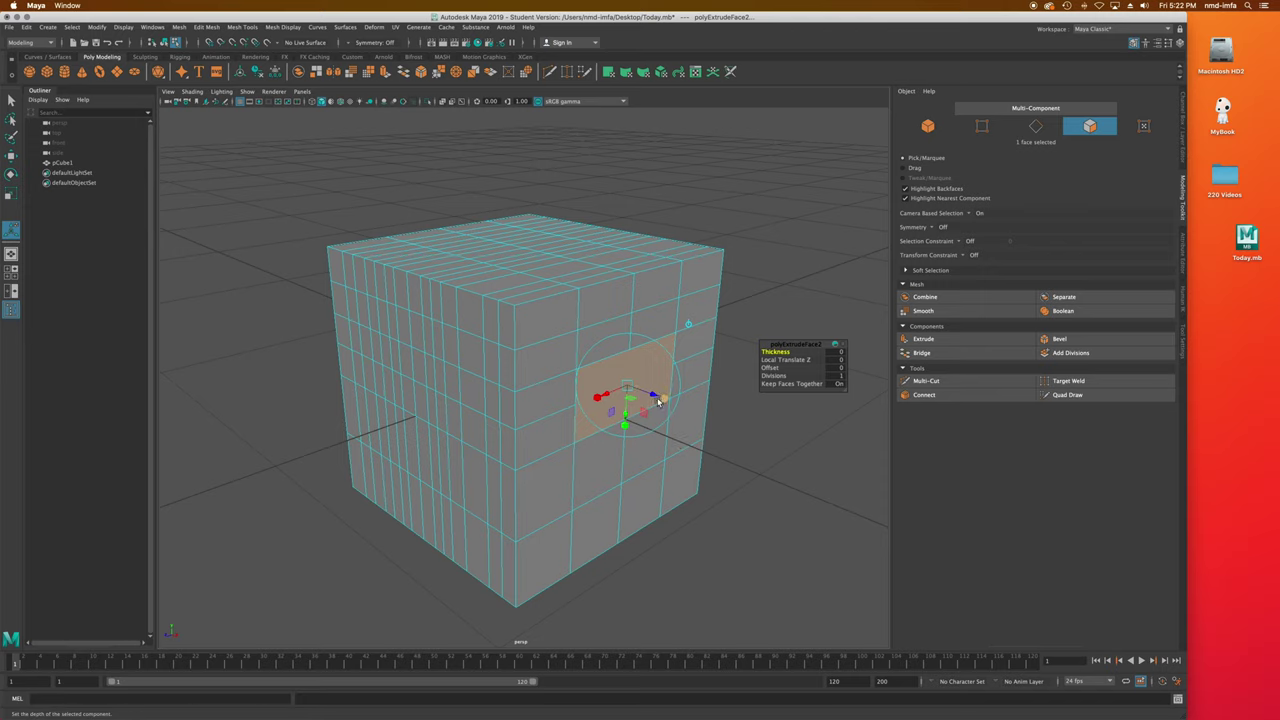
{"action": "left_click_drag", "start_coordinate": [651, 400], "coordinate": [594, 403]}
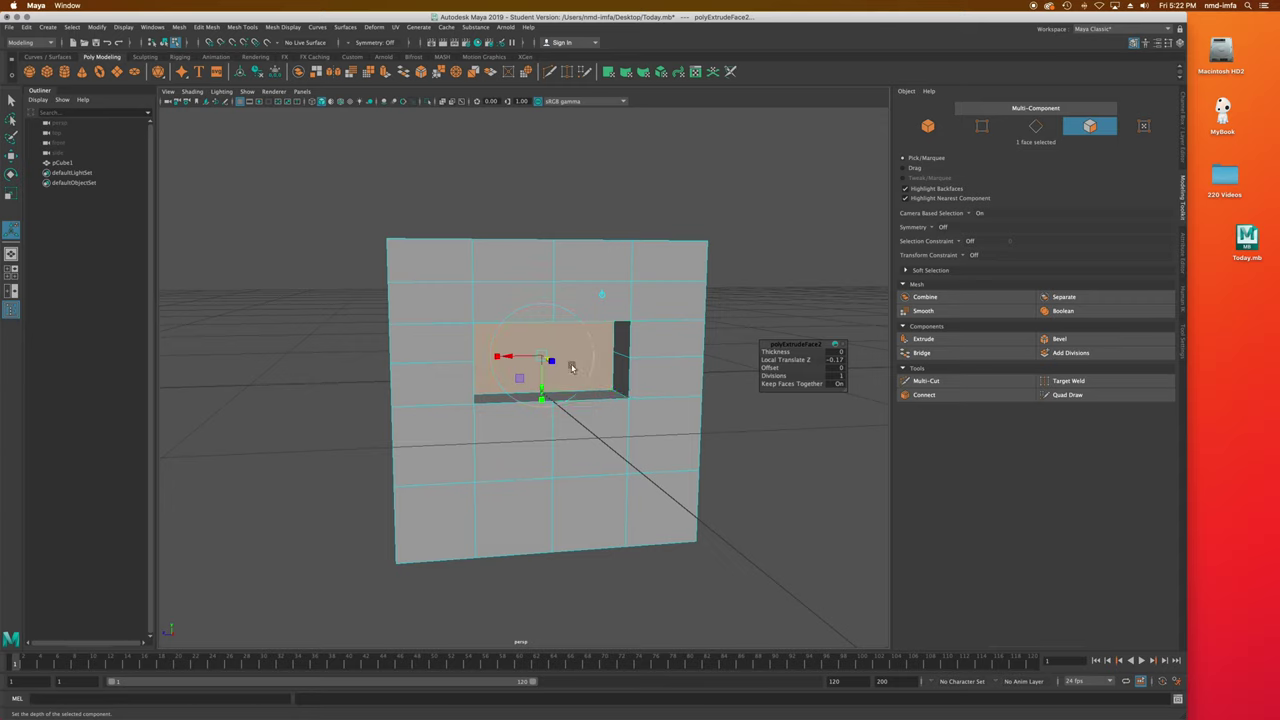
Extrude the recessed face again and scale it down slightly to leave a narrow border around it.
{"action": "key", "text": "ctrl+e"}
{"action": "left_click_drag", "start_coordinate": [541, 357], "coordinate": [557, 358]}
{"action": "key", "text": "r"}
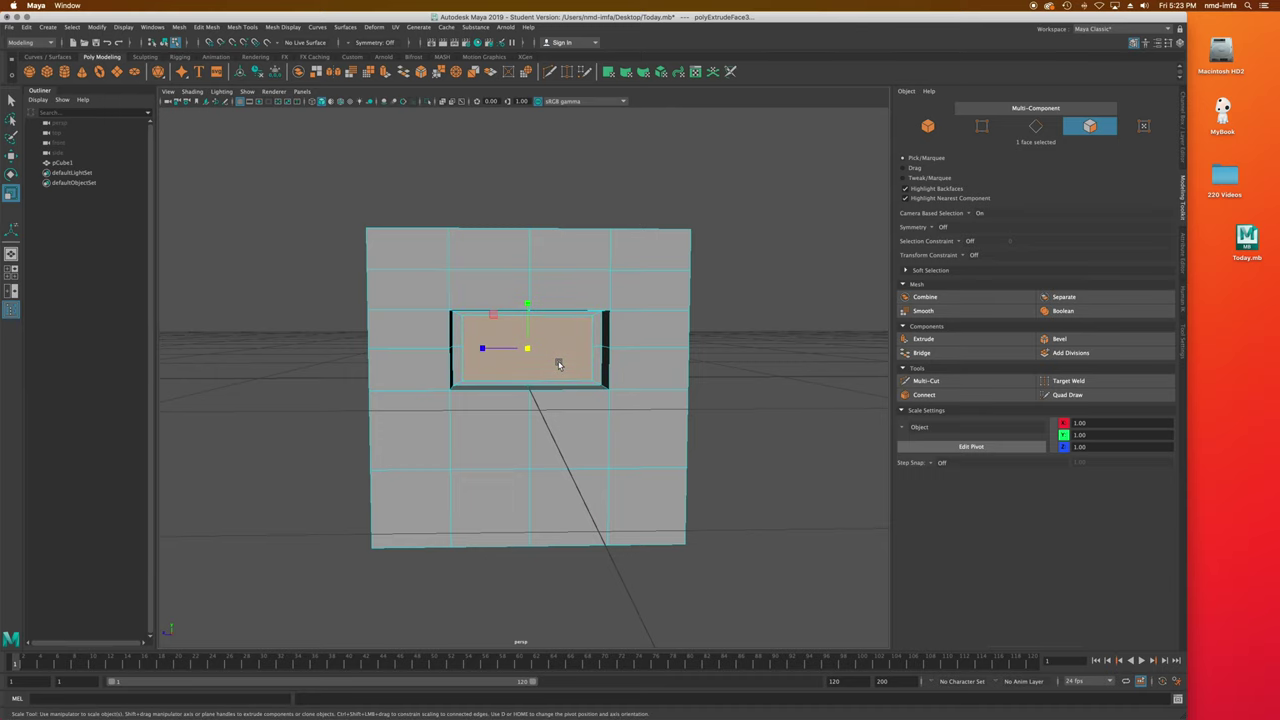
Extrude the smaller recessed face further into the cube by about -0.075 in Local Translate Z, and deselect it.
{"action": "key", "text": "ctrl+e"}
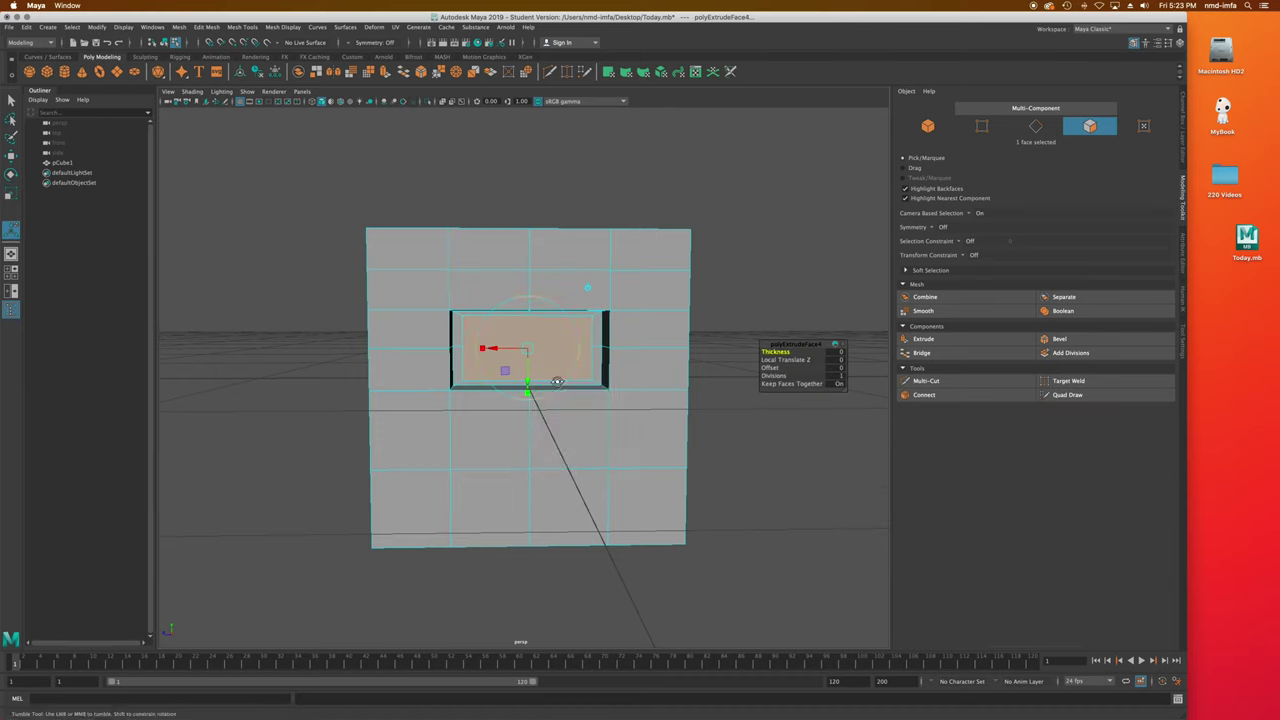
{"action": "left_click_drag", "start_coordinate": [556, 386], "coordinate": [589, 376], "text": "alt"}
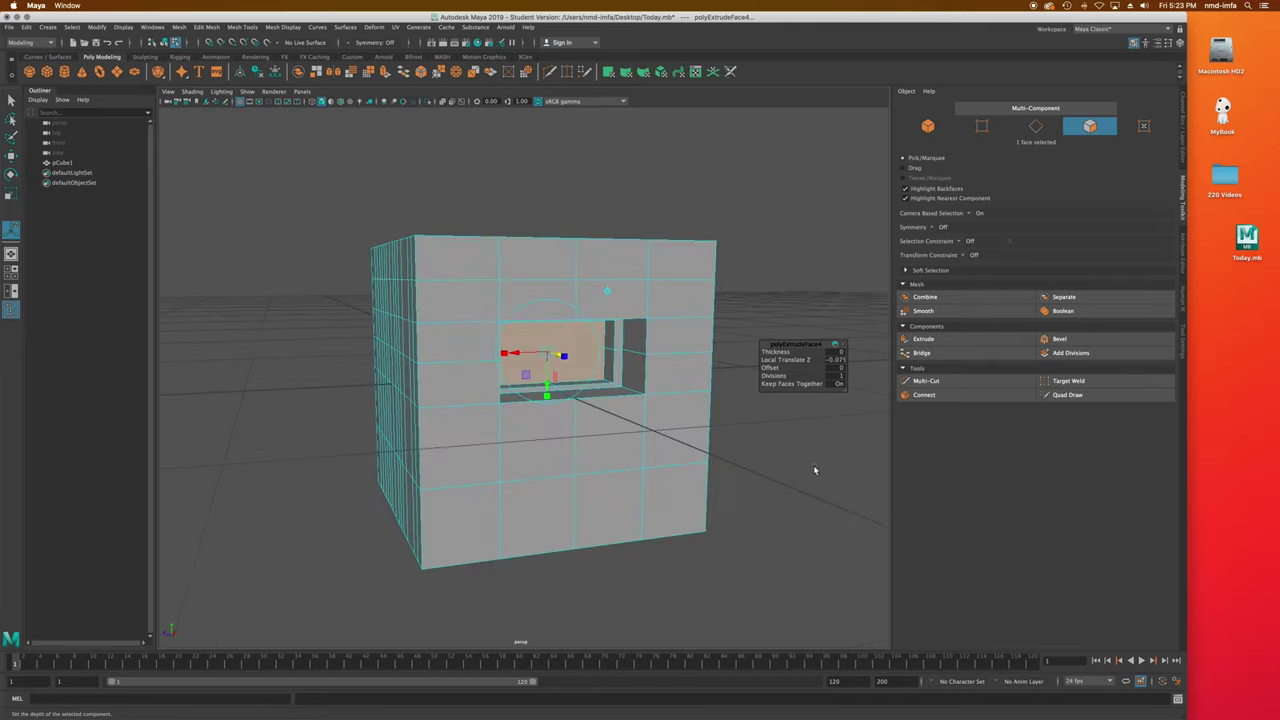
{"action": "left_click", "coordinate": [762, 475]}
{"action": "left_click_drag", "start_coordinate": [762, 475], "coordinate": [723, 507], "text": "alt"}
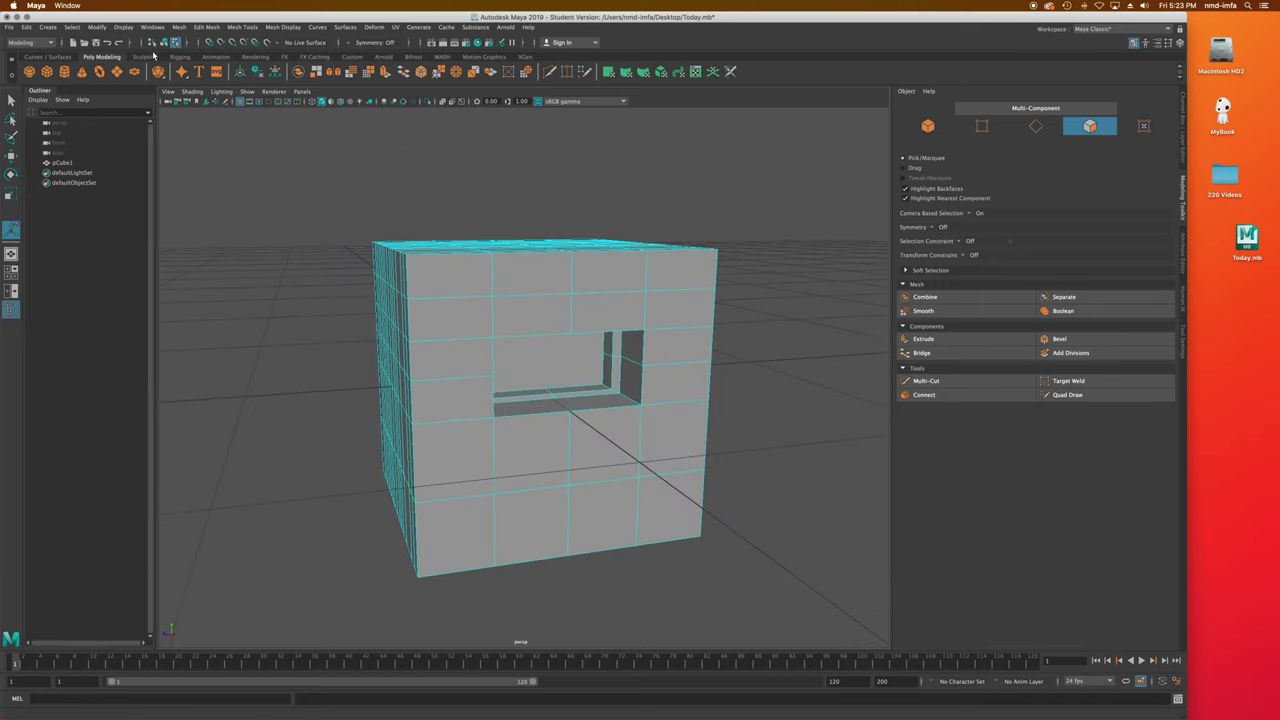
Try to smooth the cube while in face mode with nothing selected.
{"action": "left_click", "coordinate": [179, 27]}
{"action": "left_click_drag", "start_coordinate": [256, 116], "coordinate": [480, 275], "text": "alt"}
{"action": "left_click_drag", "start_coordinate": [380, 345], "coordinate": [510, 352], "text": "alt"}
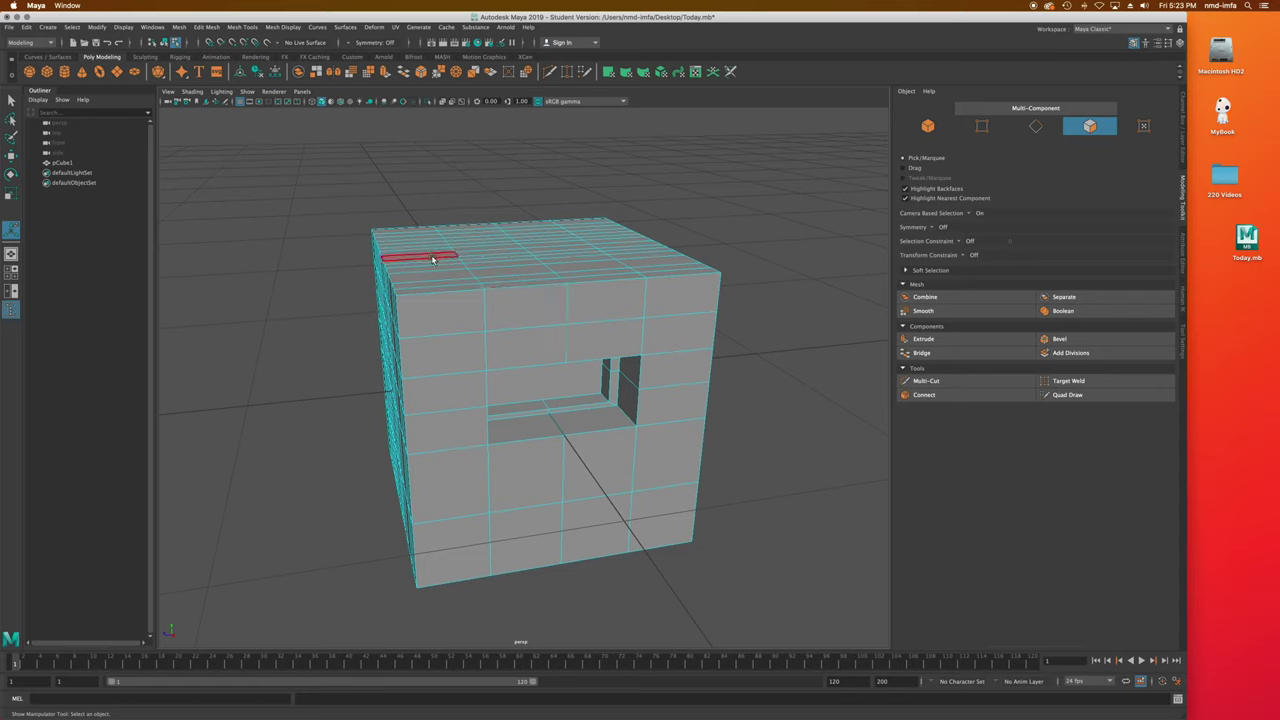
{"action": "left_click", "coordinate": [947, 311]}
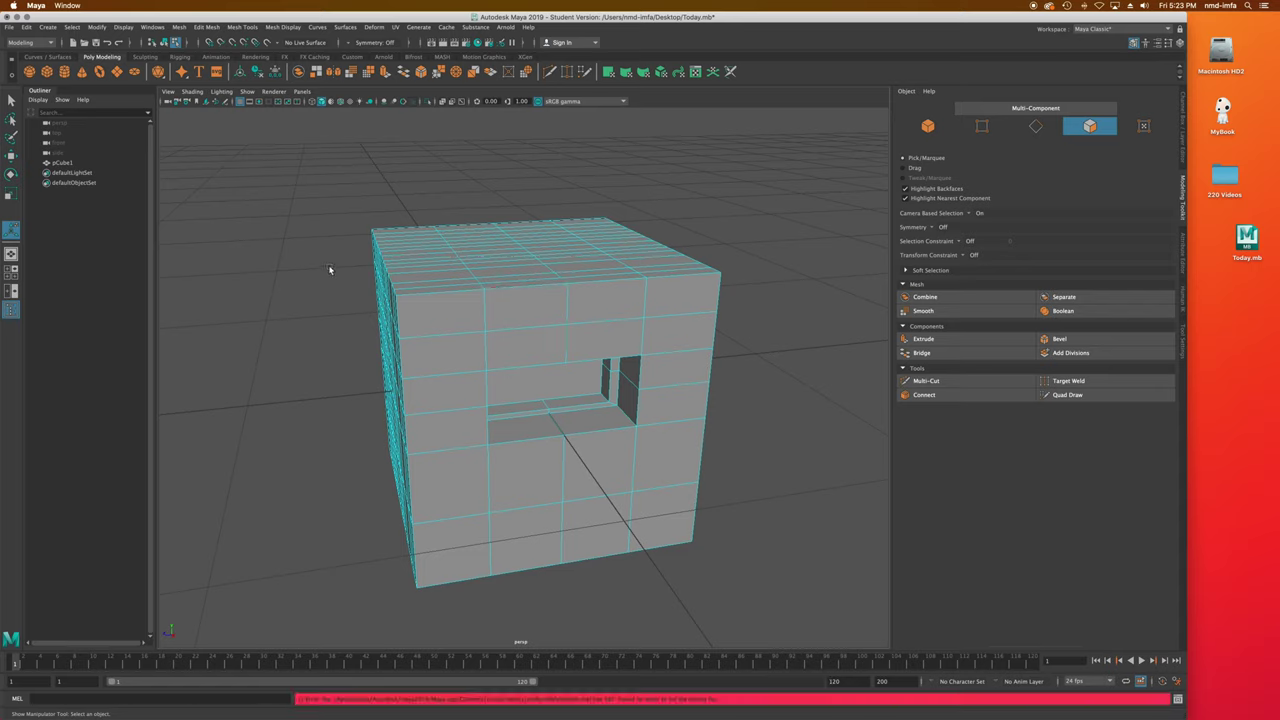
Select the whole cube in object mode and save the scene file.
{"action": "right_click_drag", "start_coordinate": [502, 345], "coordinate": [530, 329]}
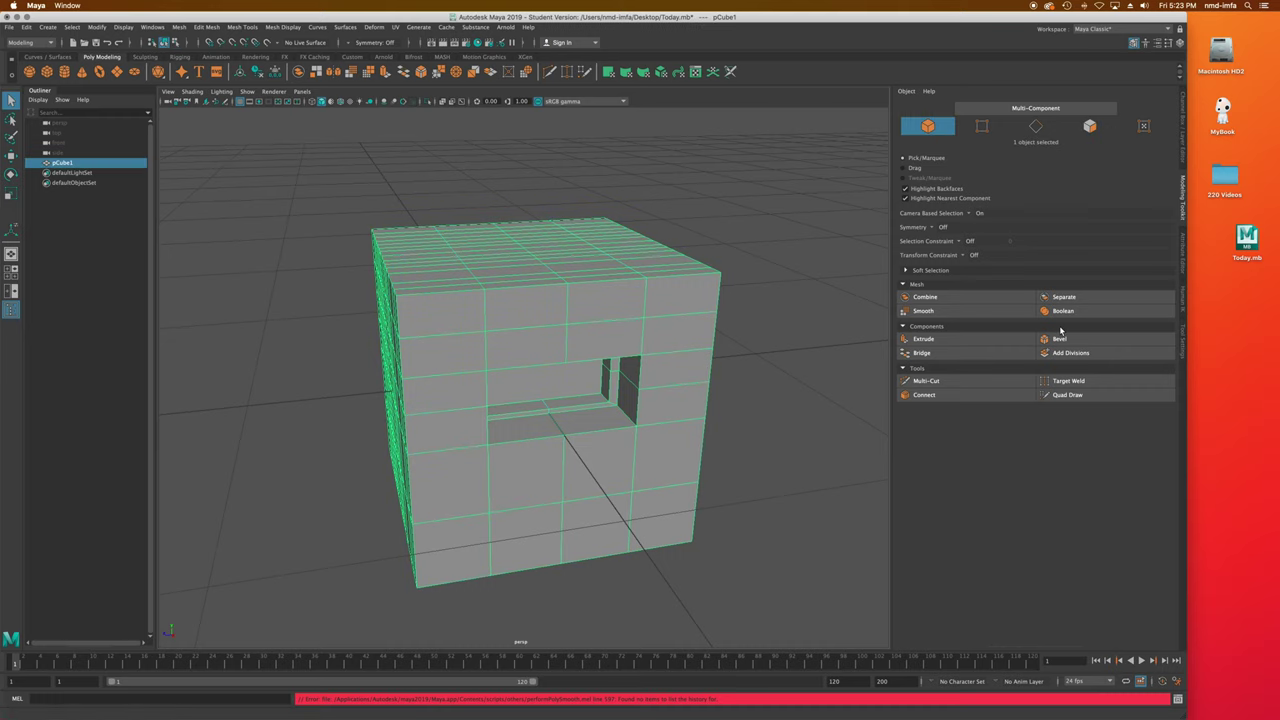
{"action": "key", "text": "super+s"}
{"action": "key", "text": "Return"}
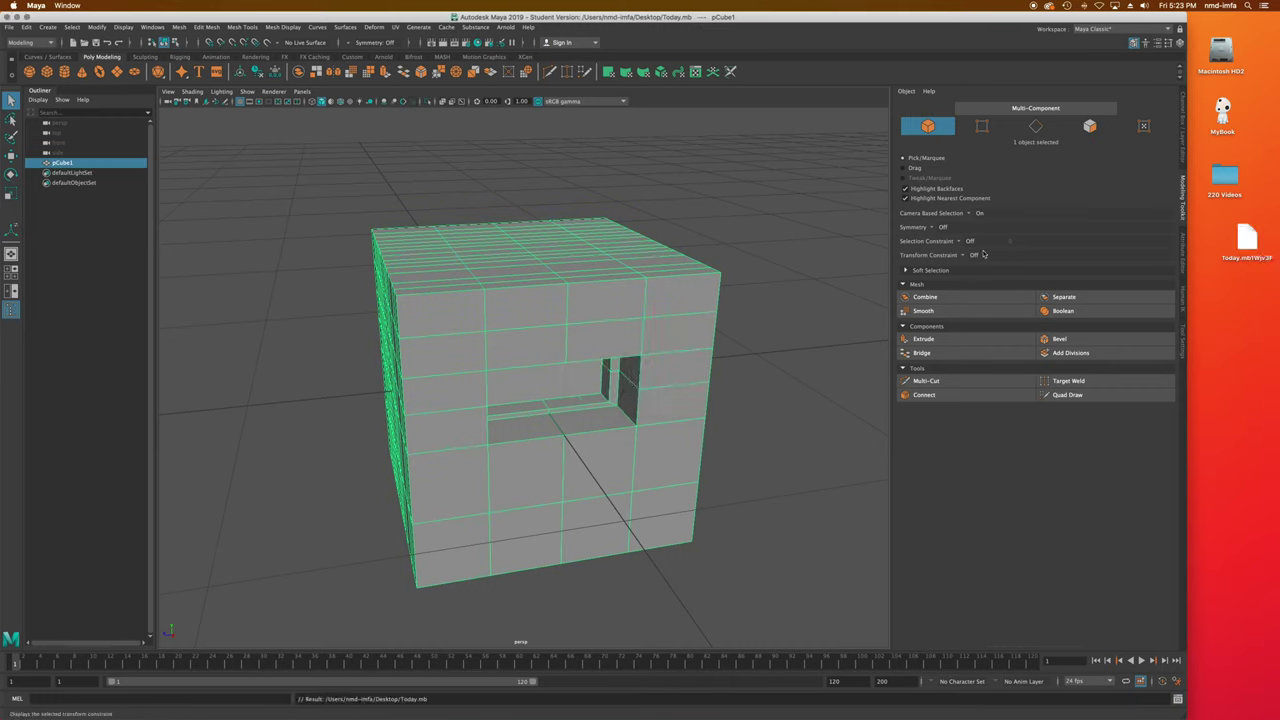
Smooth the cube with 2 divisions and look at the result from an angle.
{"action": "left_click", "coordinate": [935, 310]}
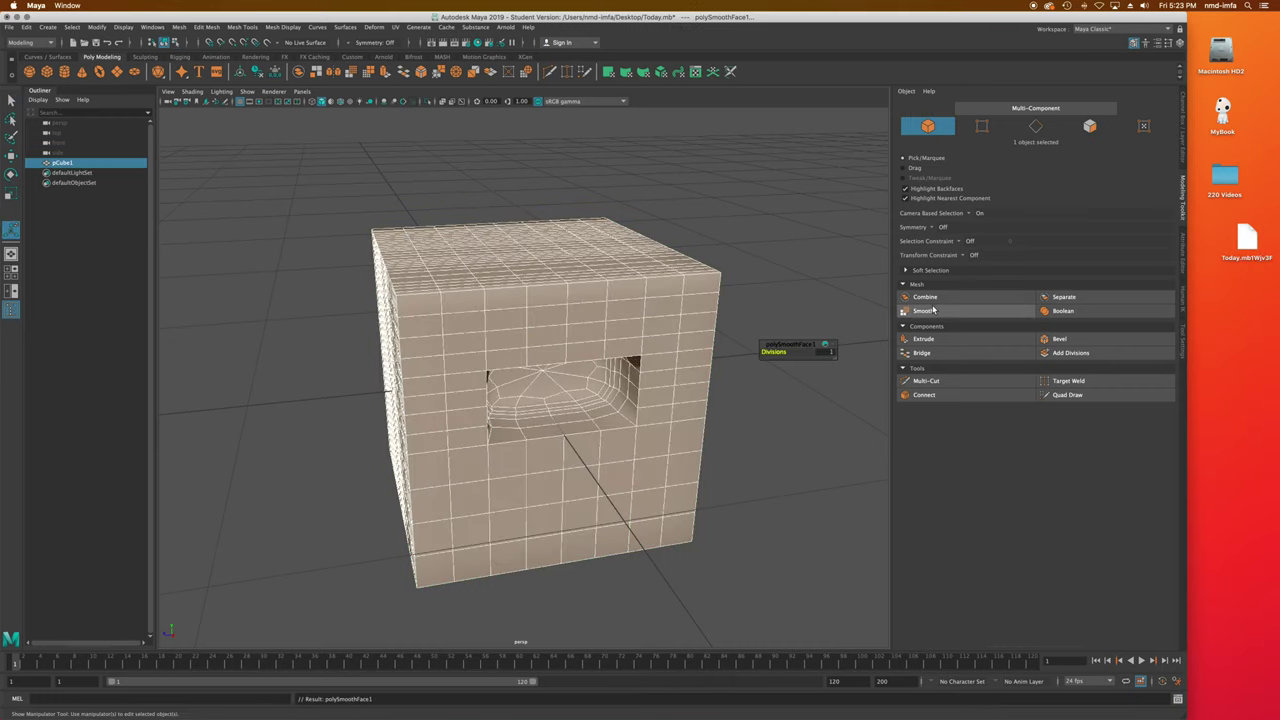
{"action": "left_click", "coordinate": [826, 351]}
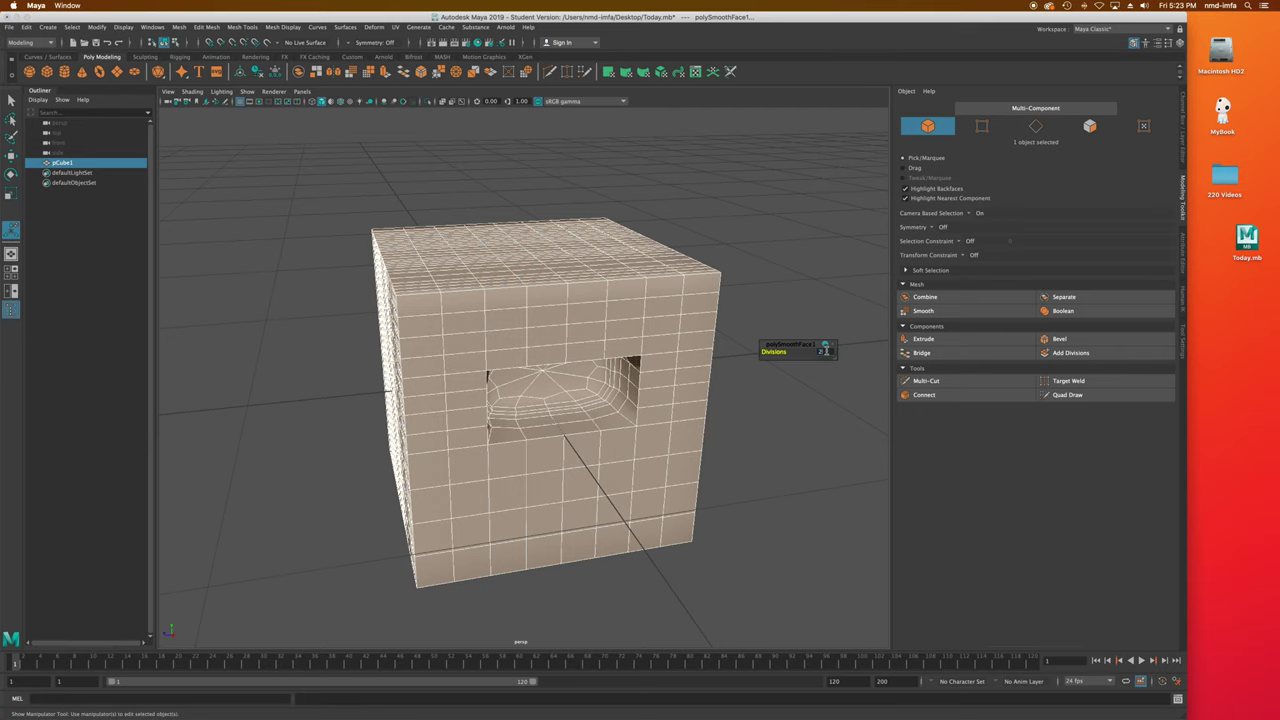
{"action": "type", "text": "2"}
{"action": "key", "text": "Return"}
{"action": "left_click_drag", "start_coordinate": [769, 302], "coordinate": [730, 333], "text": "alt"}
Undo the smoothing and the earlier modeling until the cube is removed from the scene.
{"action": "key", "text": "z"}
{"action": "key", "text": "z"}
{"action": "key", "text": "z"}
{"action": "key", "text": "z"}
{"action": "key", "text": "z"}
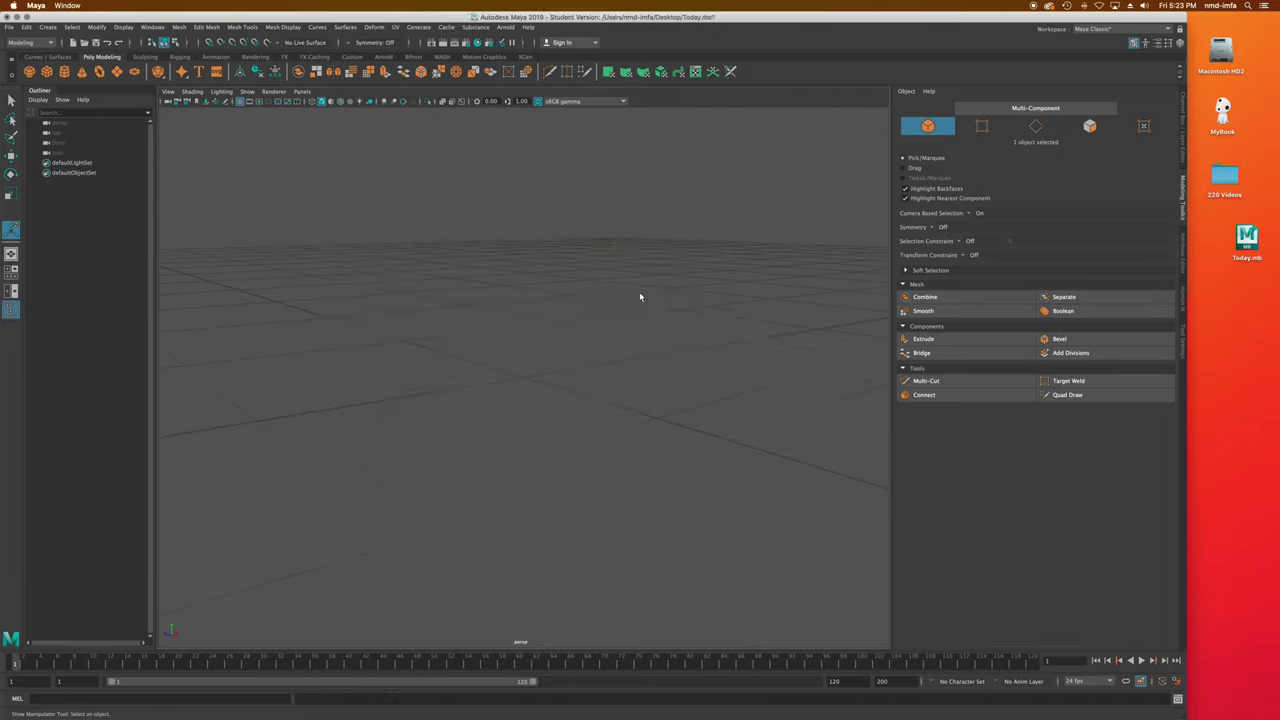
Create a polygon cylinder with radius 1 and height 2, and frame it in the view.
{"action": "left_click", "coordinate": [65, 75]}
{"action": "key", "text": "f"}
{"action": "left_click_drag", "start_coordinate": [457, 320], "coordinate": [506, 346], "text": "alt"}
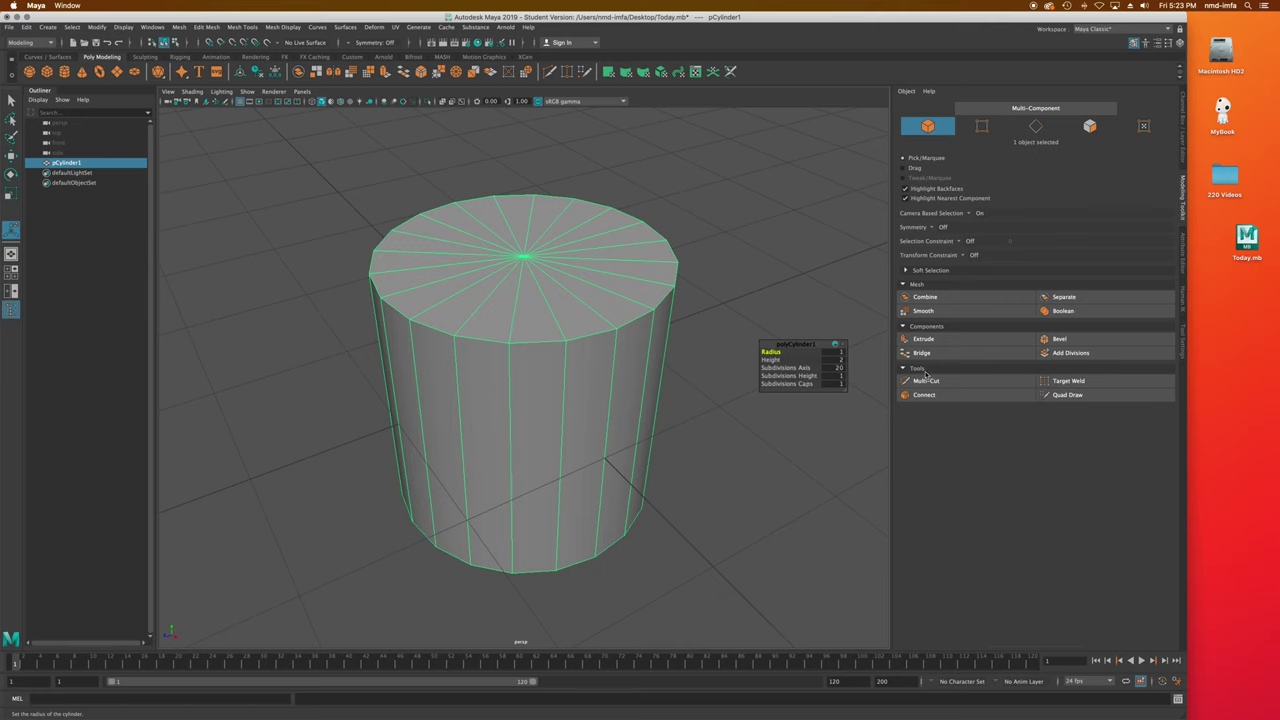
Smooth the cylinder with 2 divisions.
{"action": "left_click", "coordinate": [931, 310]}
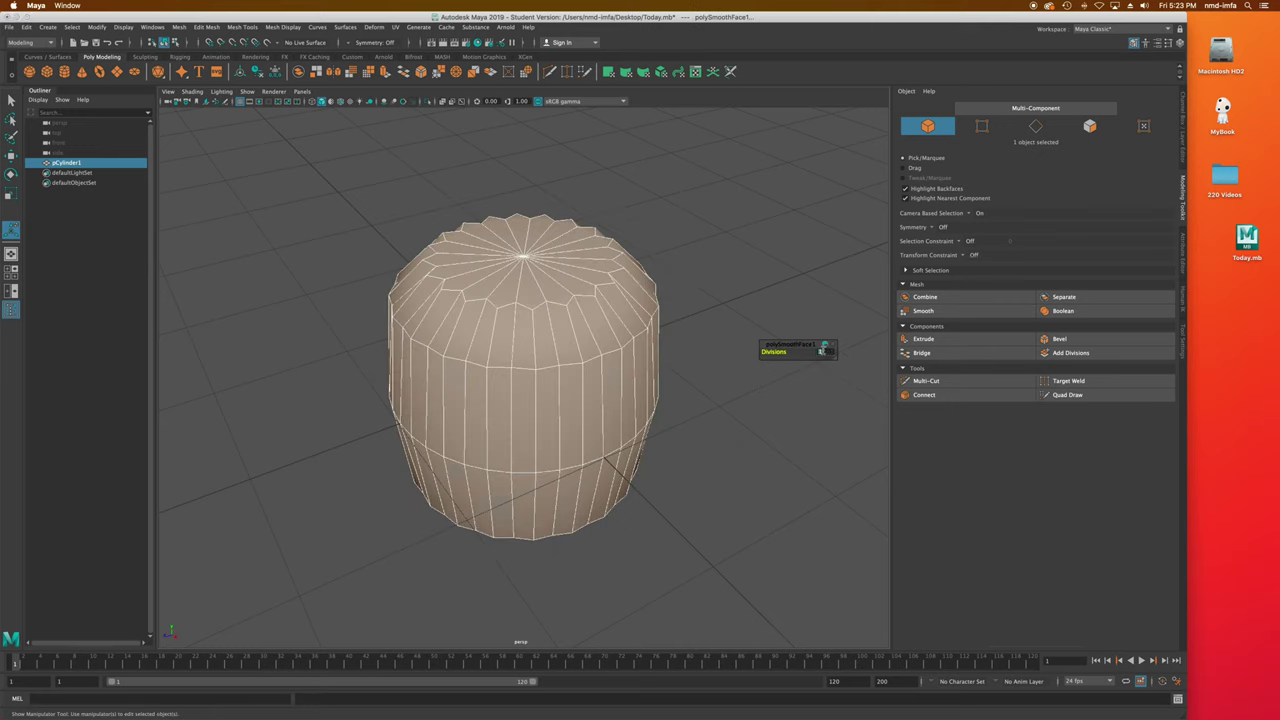
{"action": "left_click_drag", "start_coordinate": [822, 350], "coordinate": [827, 351]}
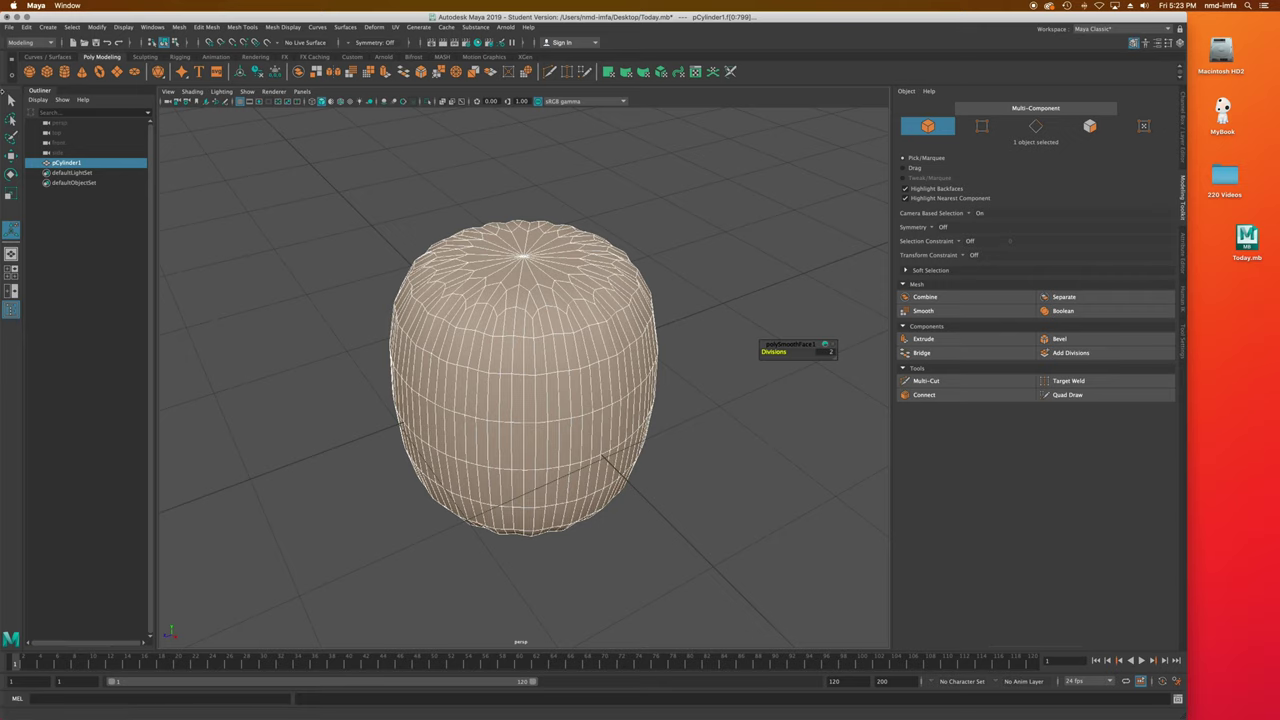
{"action": "key", "text": "q"}
Save the scene file, accepting the student version notice, and view the smoothed cylinder from above.
{"action": "key", "text": "super+s"}
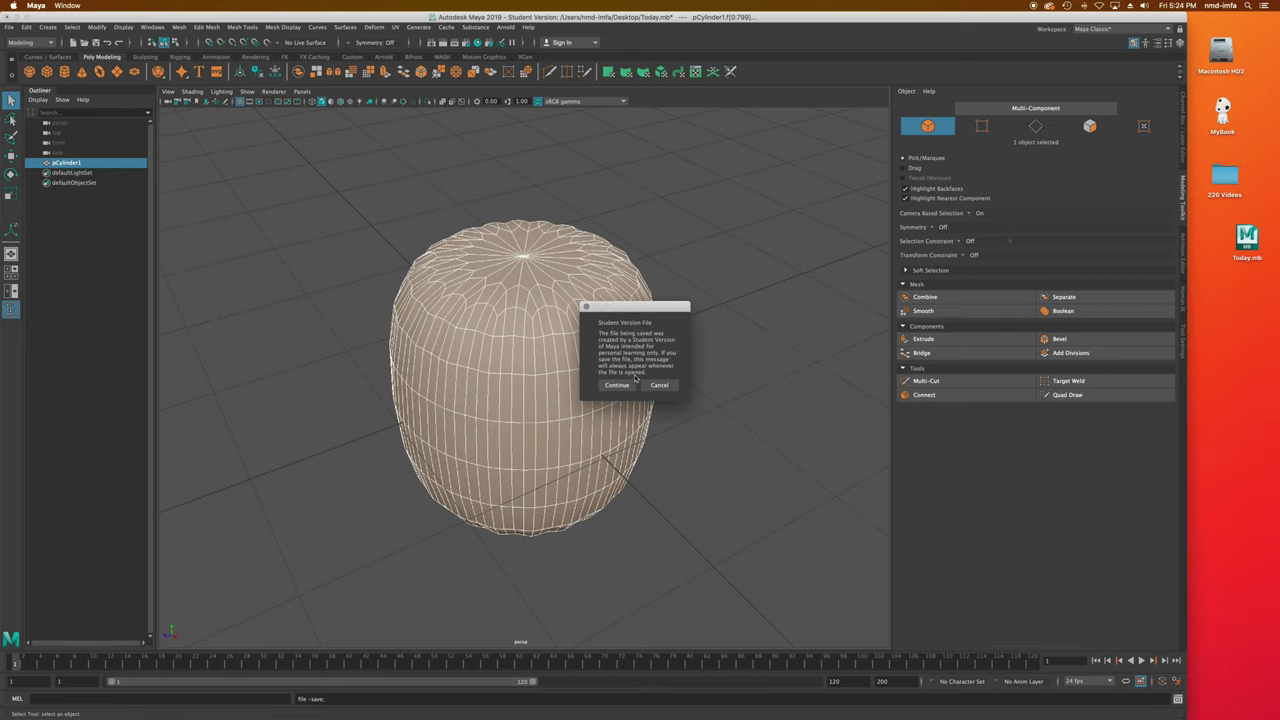
{"action": "left_click", "coordinate": [630, 384]}
{"action": "mouse_move", "coordinate": [632, 390]}
{"action": "left_mouse_down", "text": "alt"}
{"action": "mouse_move", "coordinate": [634, 454]}
{"action": "mouse_move", "coordinate": [617, 399]}
{"action": "left_mouse_up", "text": "alt"}
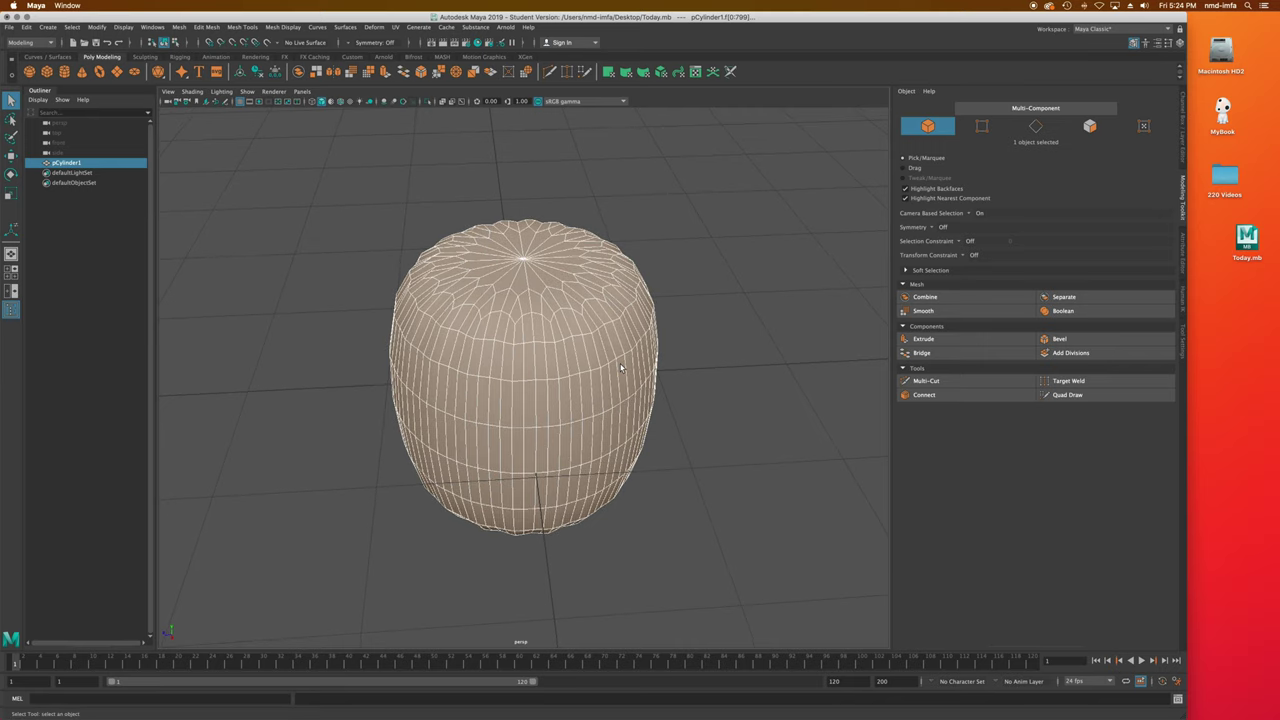
{"action": "left_click_drag", "start_coordinate": [733, 325], "coordinate": [702, 338], "text": "alt"}
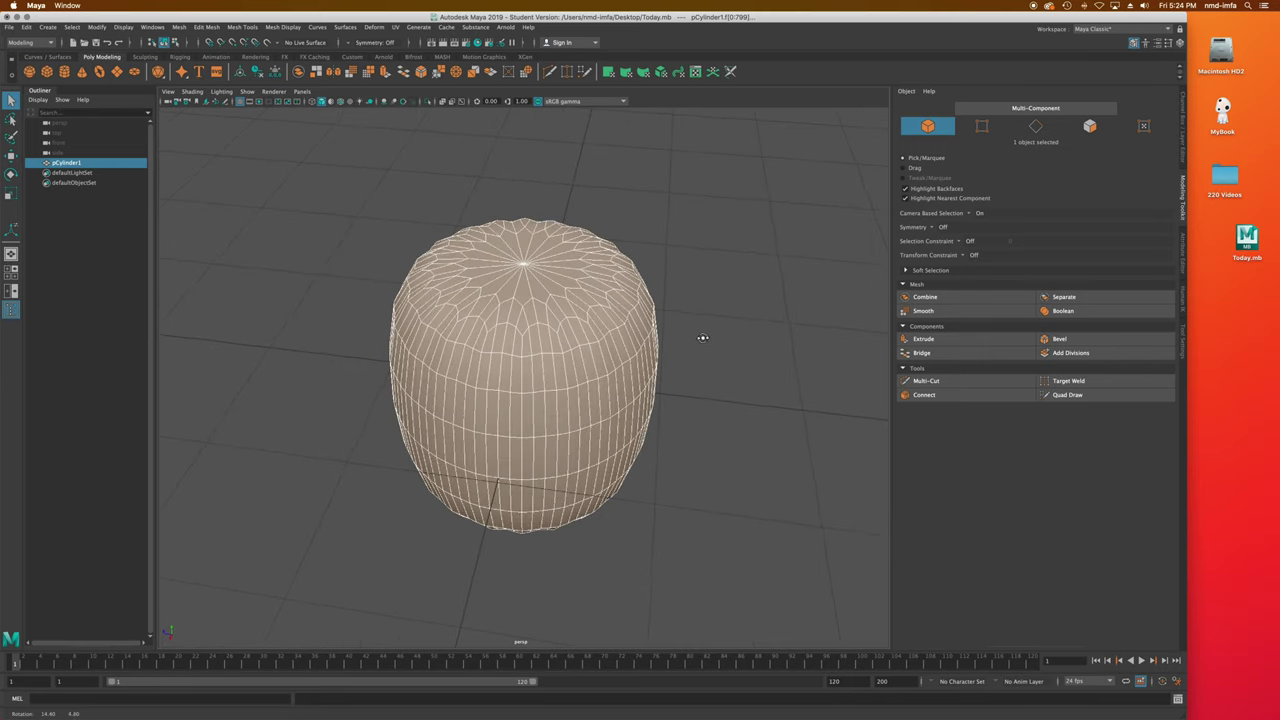
Mirror the smoothed cylinder across the world X axis with Cut Geometry on, combined with the original and border vertices merged.
{"action": "left_click", "coordinate": [206, 27]}
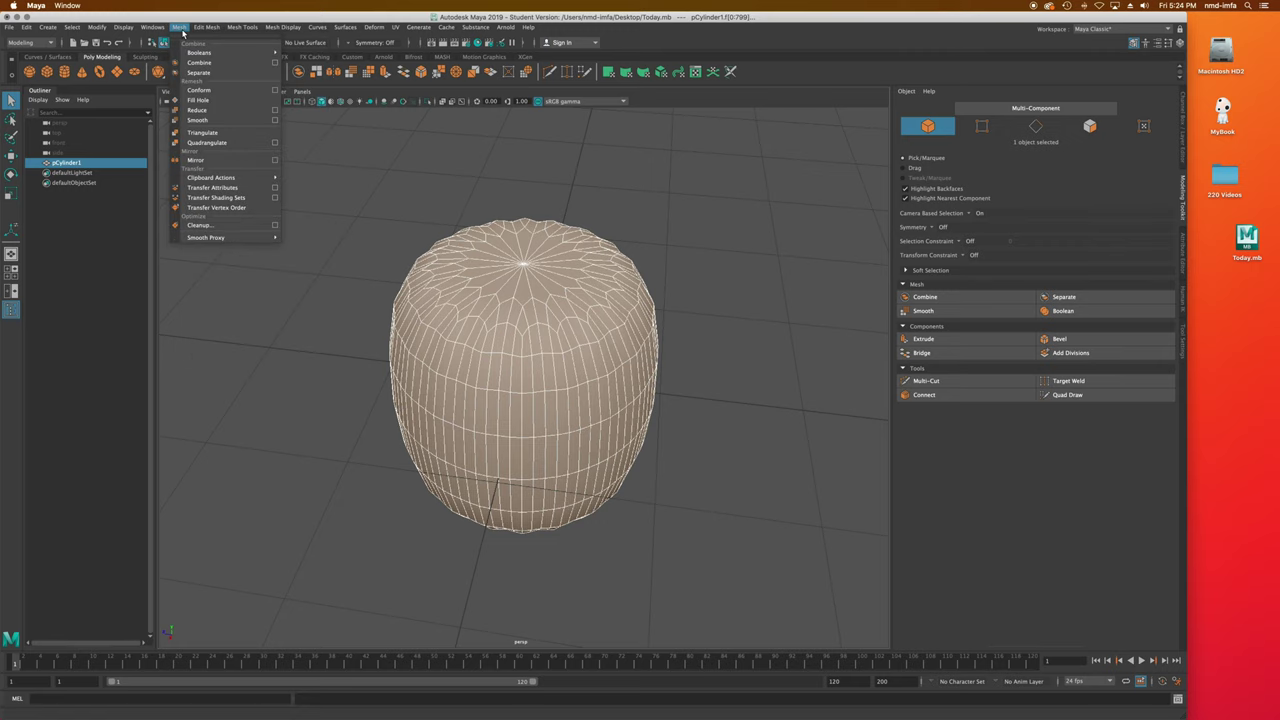
{"action": "left_click", "coordinate": [276, 161]}
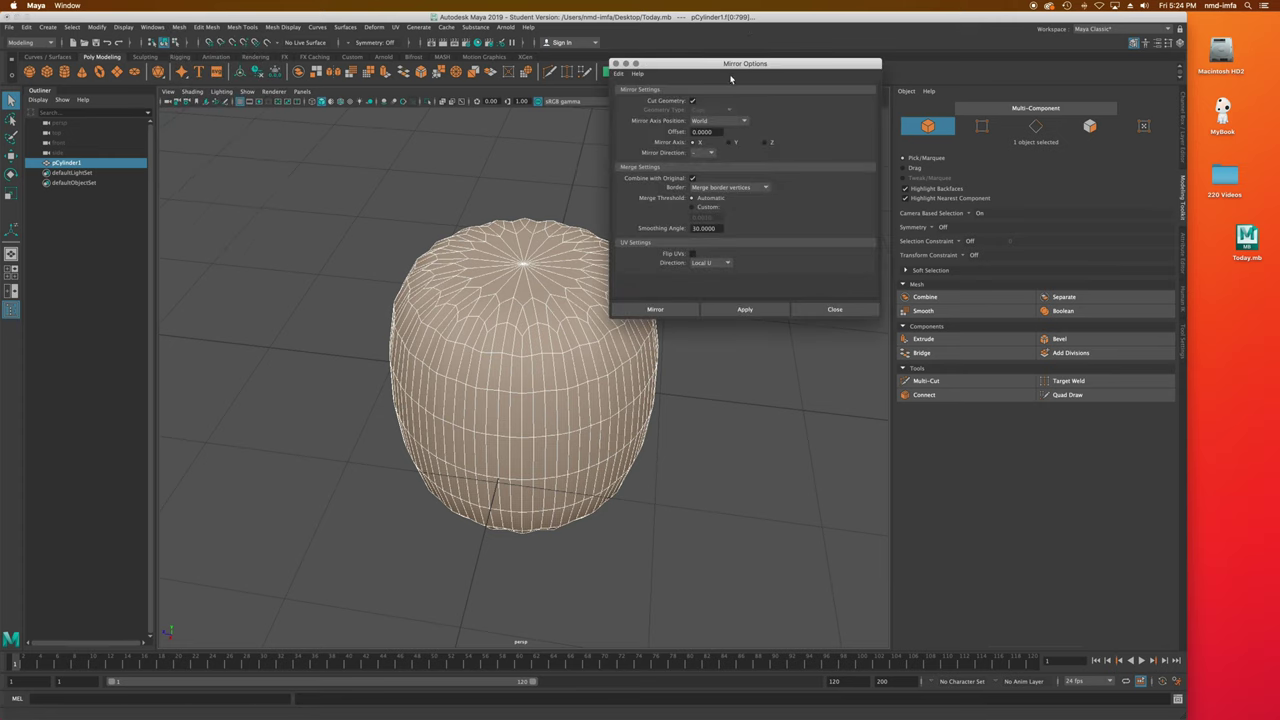
{"action": "left_click_drag", "start_coordinate": [726, 69], "coordinate": [866, 66]}
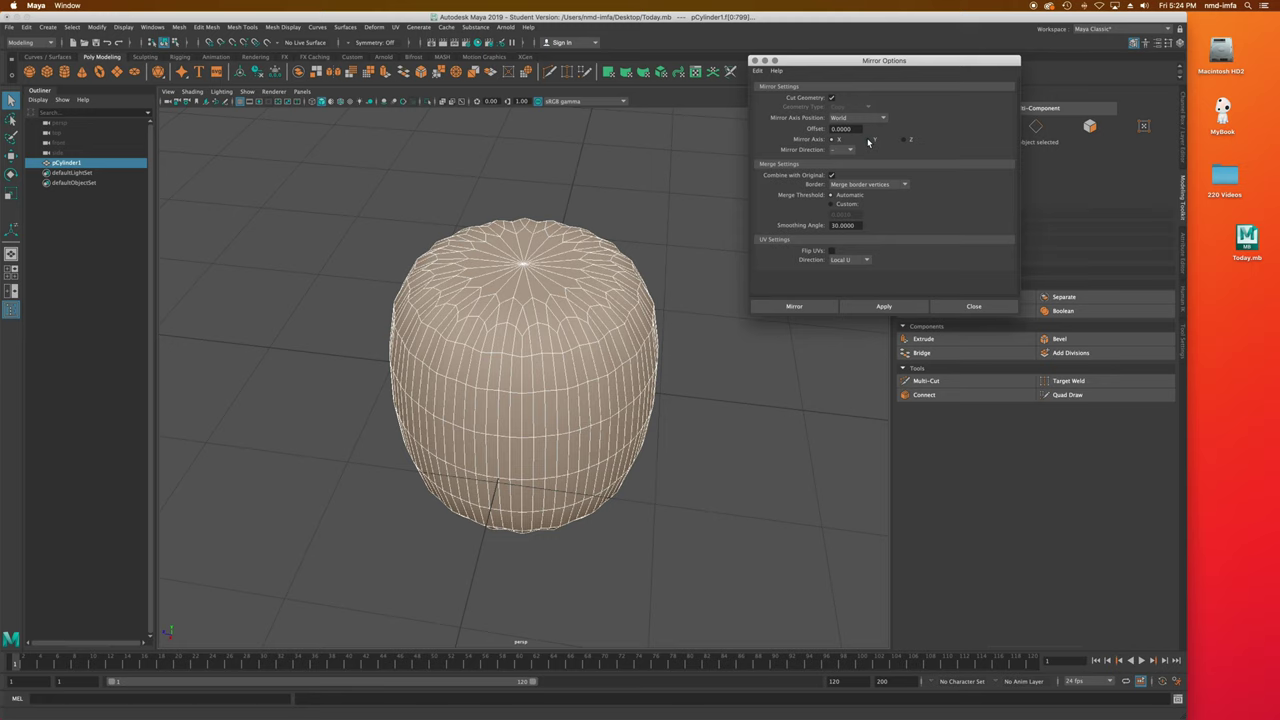
{"action": "left_click", "coordinate": [794, 306]}
{"action": "scroll", "coordinate": [571, 340], "scroll_direction": "down", "scroll_amount": 3}
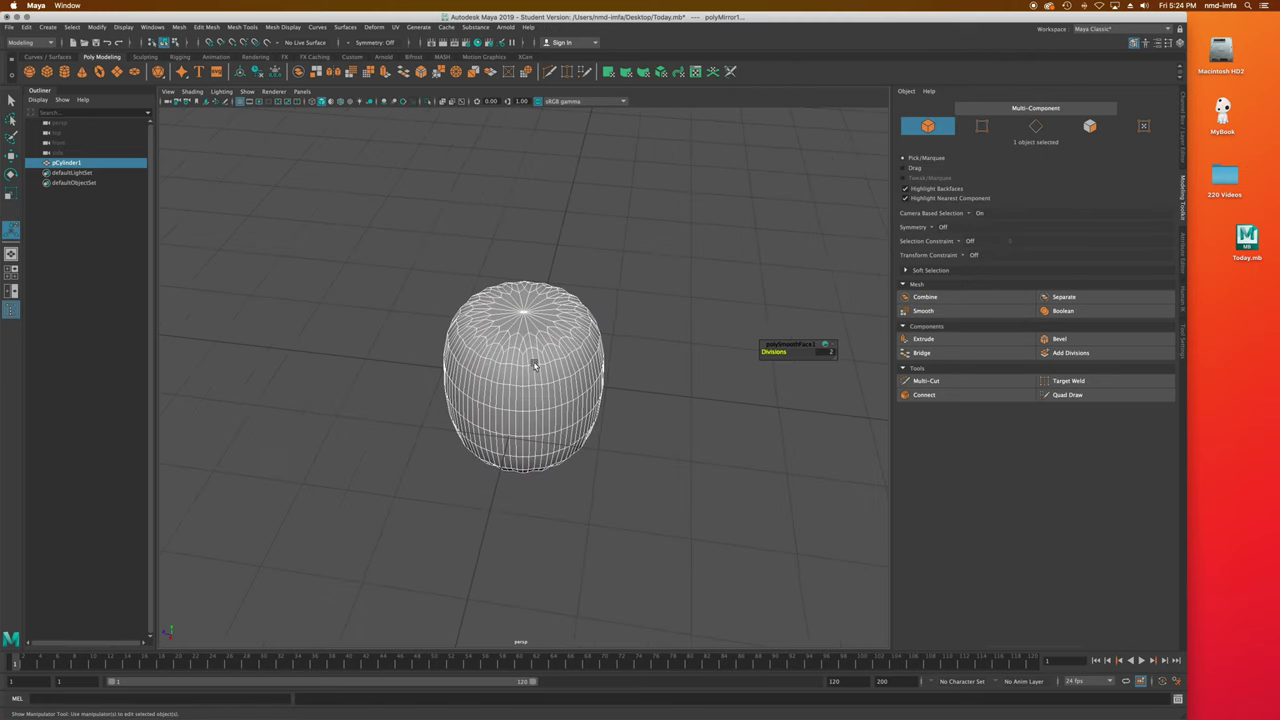
{"action": "left_click", "coordinate": [534, 365]}
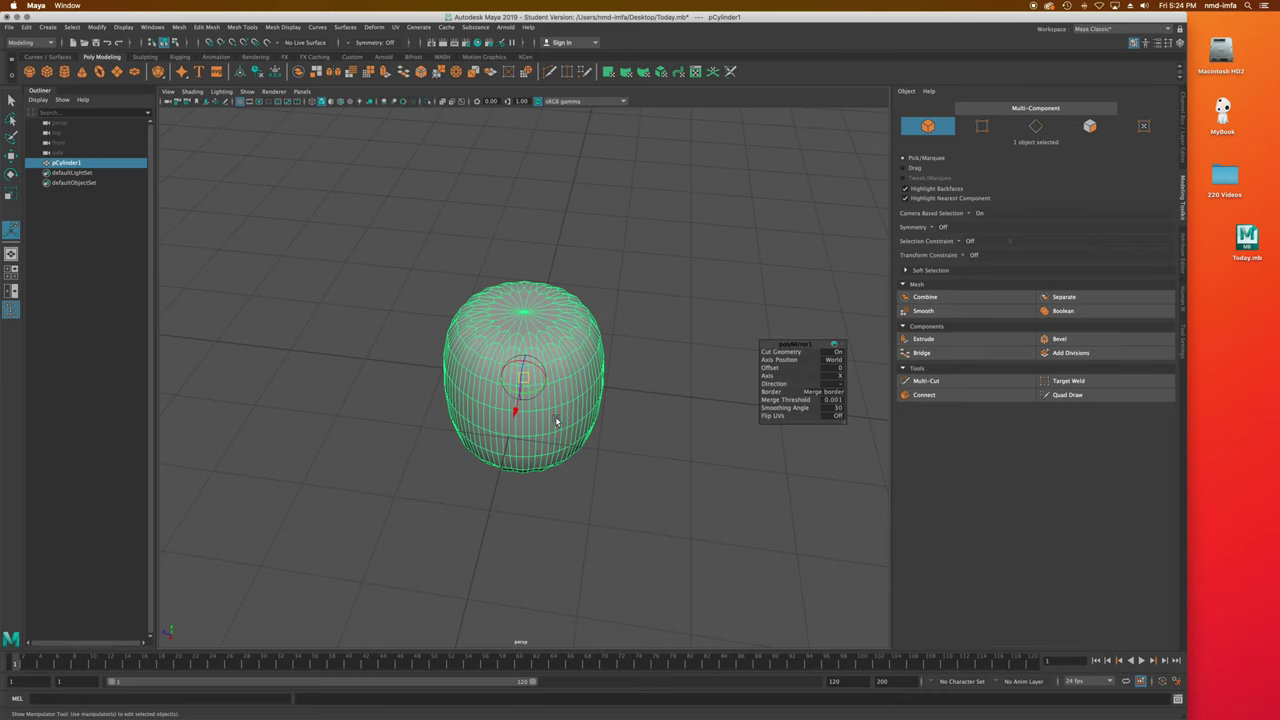
Move the mirror plane back and forth along X, ending at an offset of about -0.63.
{"action": "left_click_drag", "start_coordinate": [515, 410], "coordinate": [543, 428]}
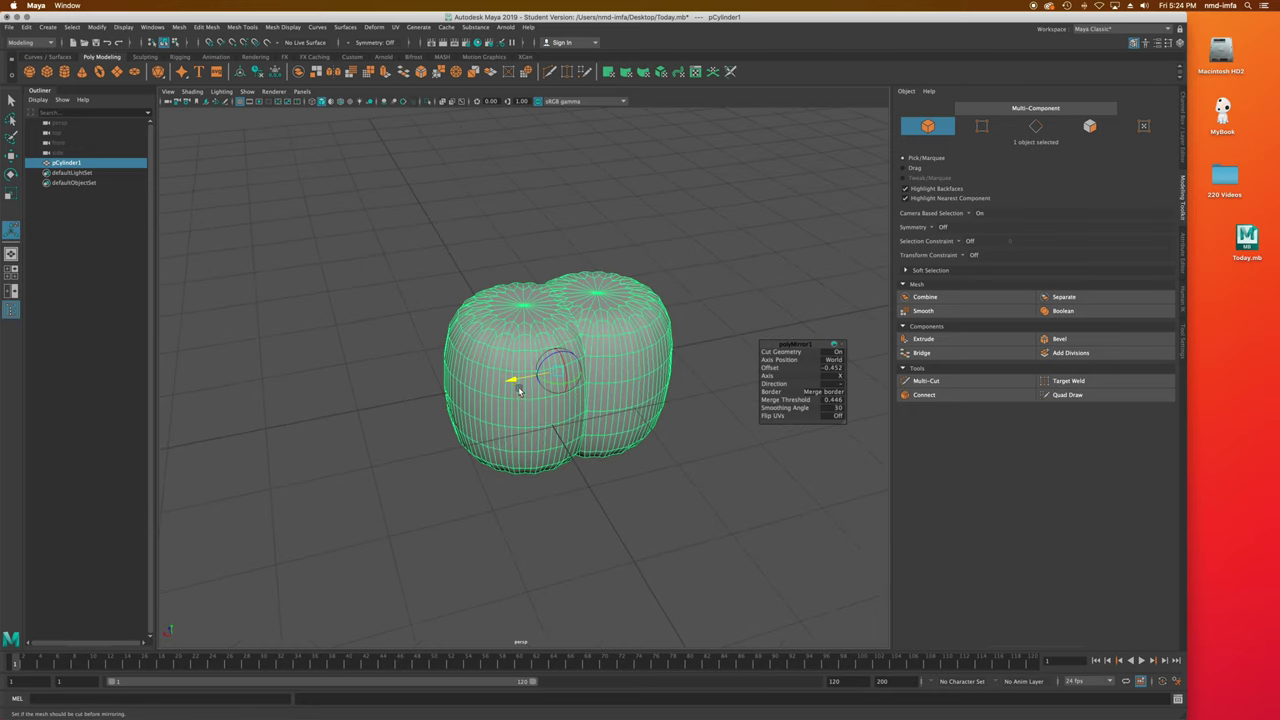
{"action": "left_click_drag", "start_coordinate": [511, 381], "coordinate": [485, 408]}
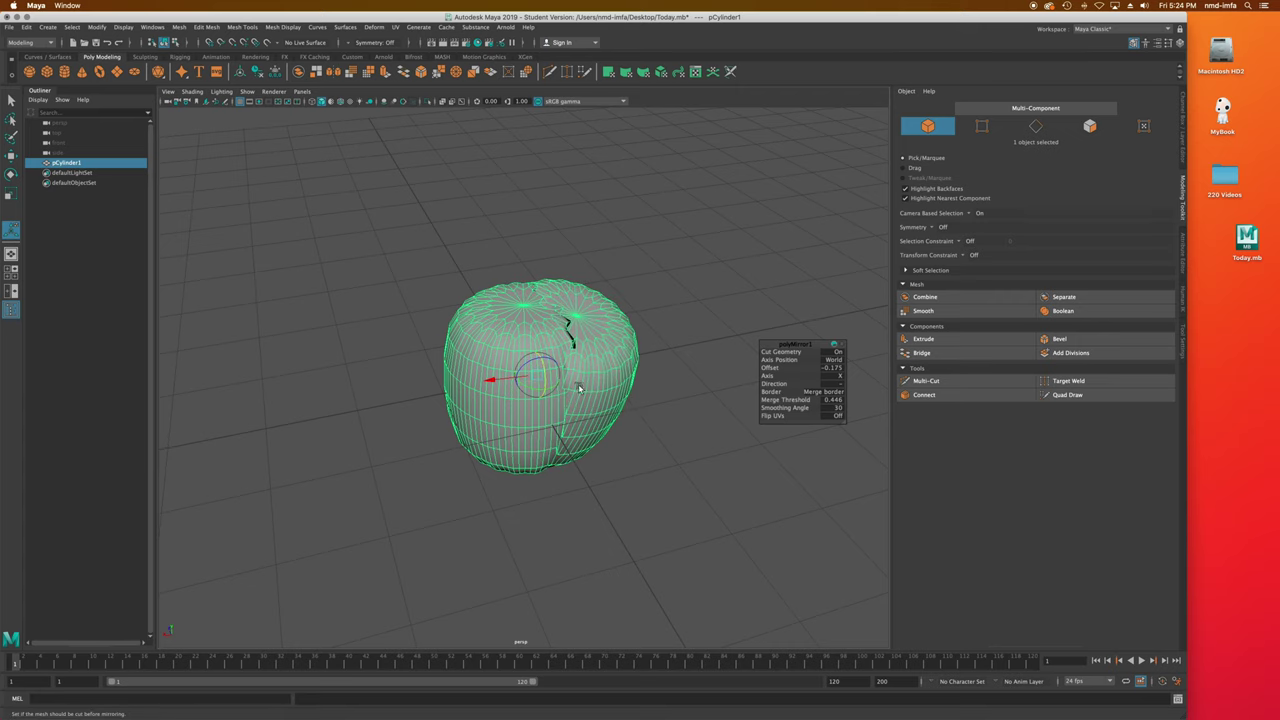
{"action": "left_click_drag", "start_coordinate": [578, 388], "coordinate": [553, 407], "text": "alt"}
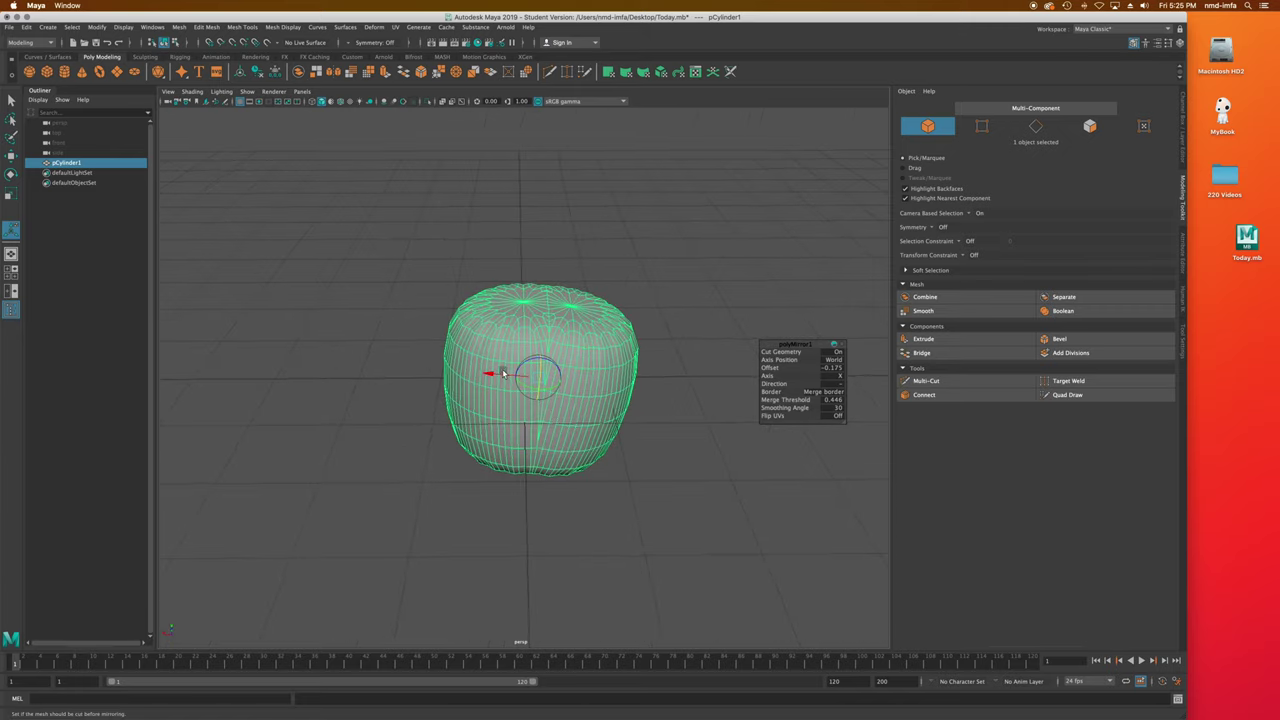
{"action": "left_click_drag", "start_coordinate": [503, 373], "coordinate": [557, 386]}
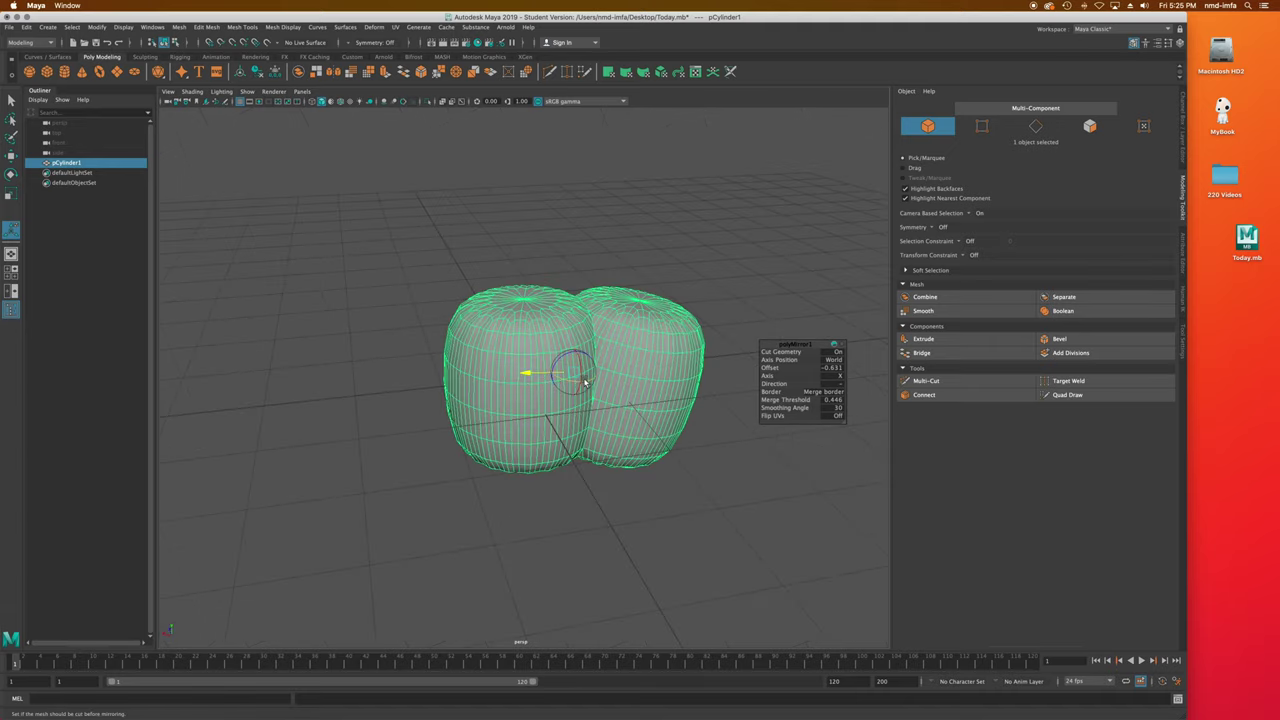
Undo the mirror plane's moves along X, restoring the mirror offset to 0.
{"action": "scroll", "coordinate": [585, 382], "scroll_direction": "up", "scroll_amount": 5}
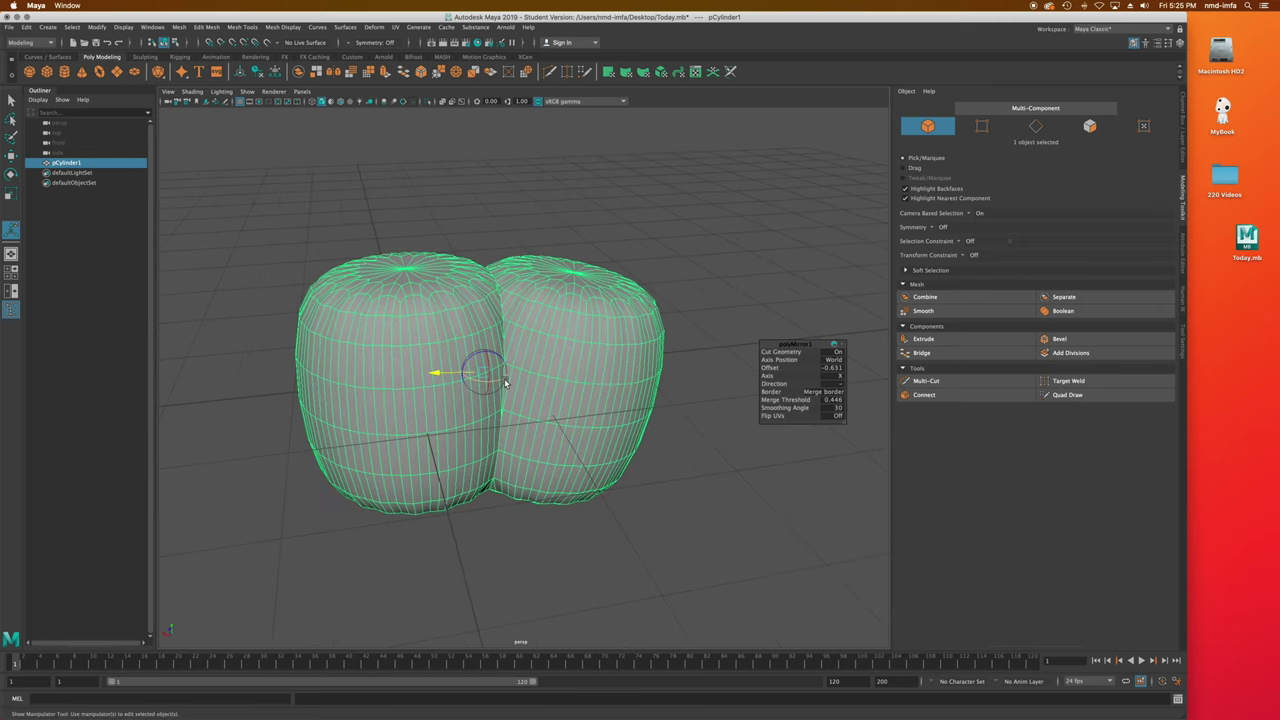
{"action": "mouse_move", "coordinate": [509, 387]}
{"action": "left_mouse_down", "text": "alt"}
{"action": "mouse_move", "coordinate": [514, 452]}
{"action": "mouse_move", "coordinate": [519, 400]}
{"action": "left_mouse_up", "text": "alt"}
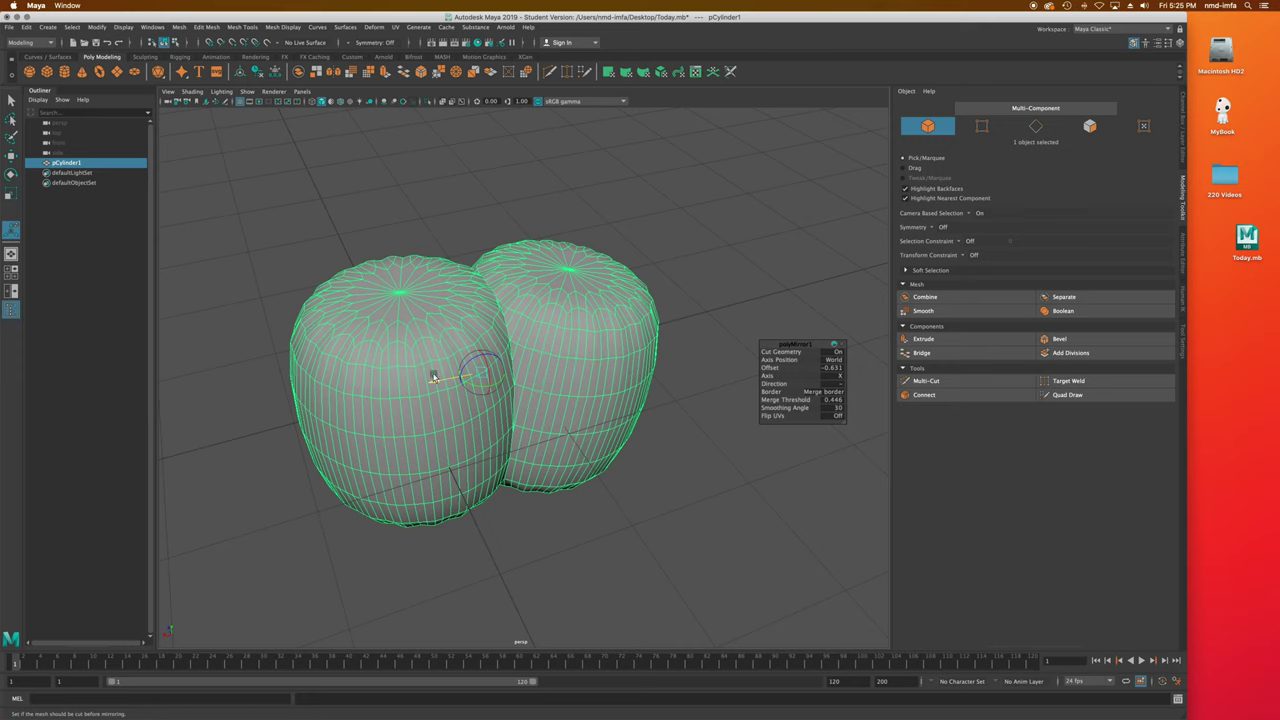
{"action": "mouse_move", "coordinate": [441, 382]}
{"action": "left_mouse_down"}
{"action": "mouse_move", "coordinate": [451, 374]}
{"action": "mouse_move", "coordinate": [400, 391]}
{"action": "mouse_move", "coordinate": [421, 391]}
{"action": "left_mouse_up"}
{"action": "key", "text": "super+z"}
{"action": "mouse_move", "coordinate": [422, 391]}
{"action": "left_mouse_down"}
{"action": "mouse_move", "coordinate": [400, 392]}
{"action": "mouse_move", "coordinate": [480, 356]}
{"action": "mouse_move", "coordinate": [413, 380]}
{"action": "left_mouse_up"}
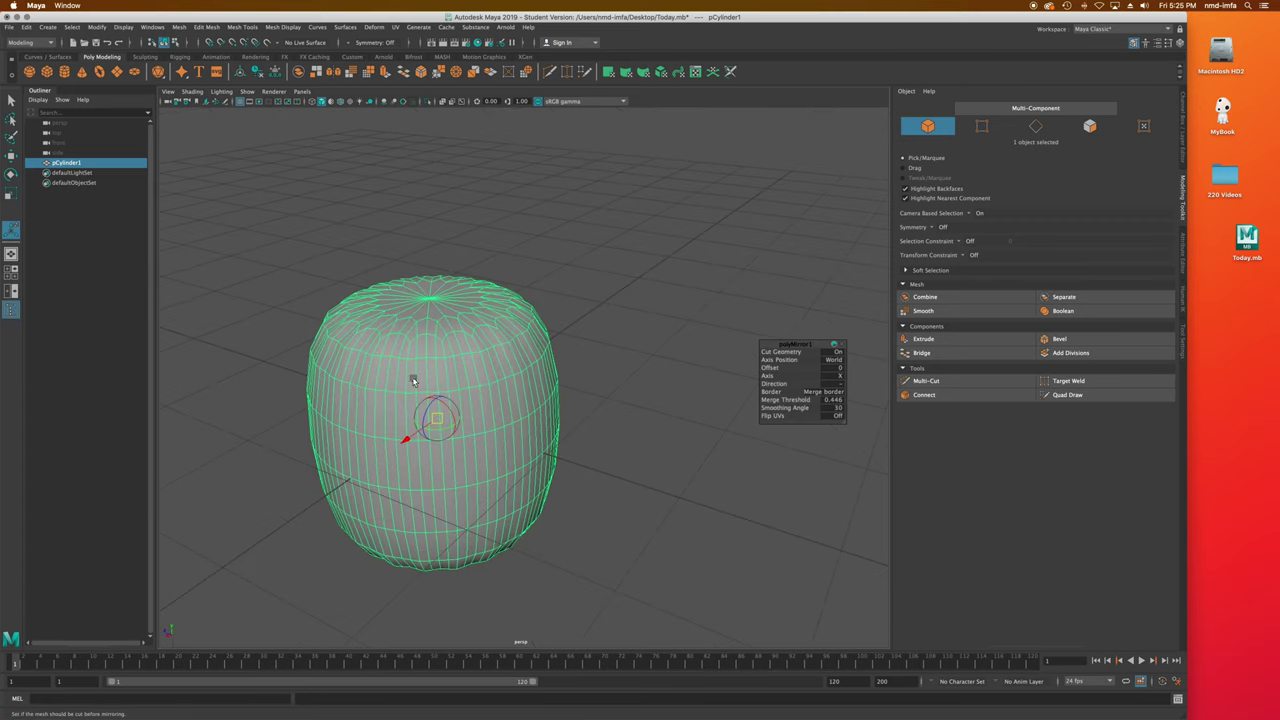
Extrude the full ring of faces around the cylinder's upper half outward with a Local Translate Z of about 0.23.
{"action": "mouse_move", "coordinate": [355, 409]}
{"action": "right_mouse_down"}
{"action": "mouse_move", "coordinate": [300, 412]}
{"action": "mouse_move", "coordinate": [352, 384]}
{"action": "right_mouse_up"}
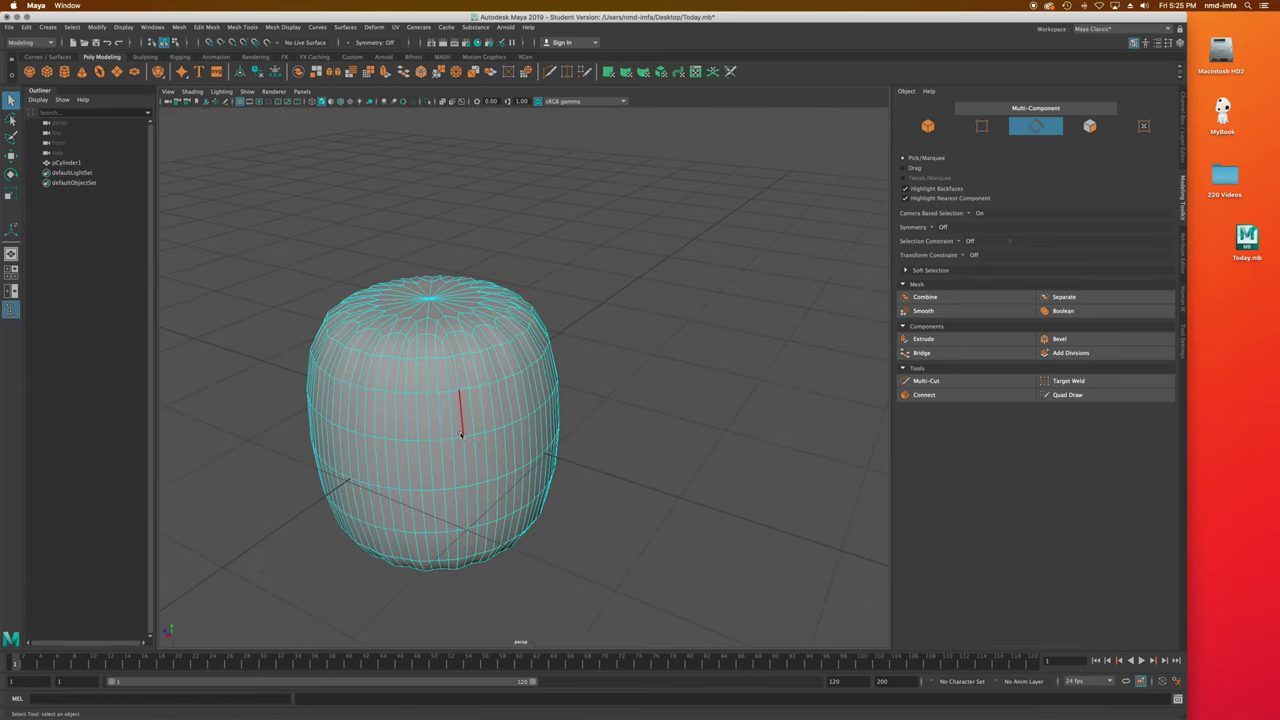
{"action": "right_click_drag", "start_coordinate": [461, 434], "coordinate": [476, 460]}
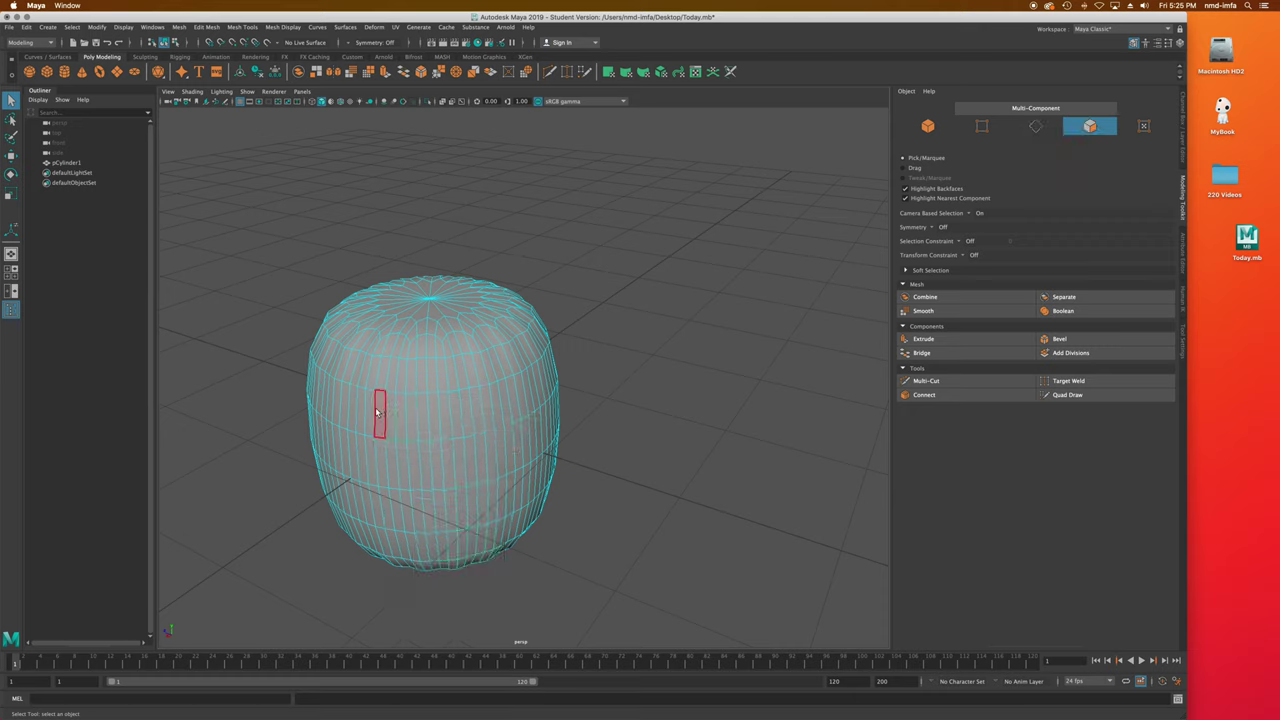
{"action": "left_click", "coordinate": [378, 412]}
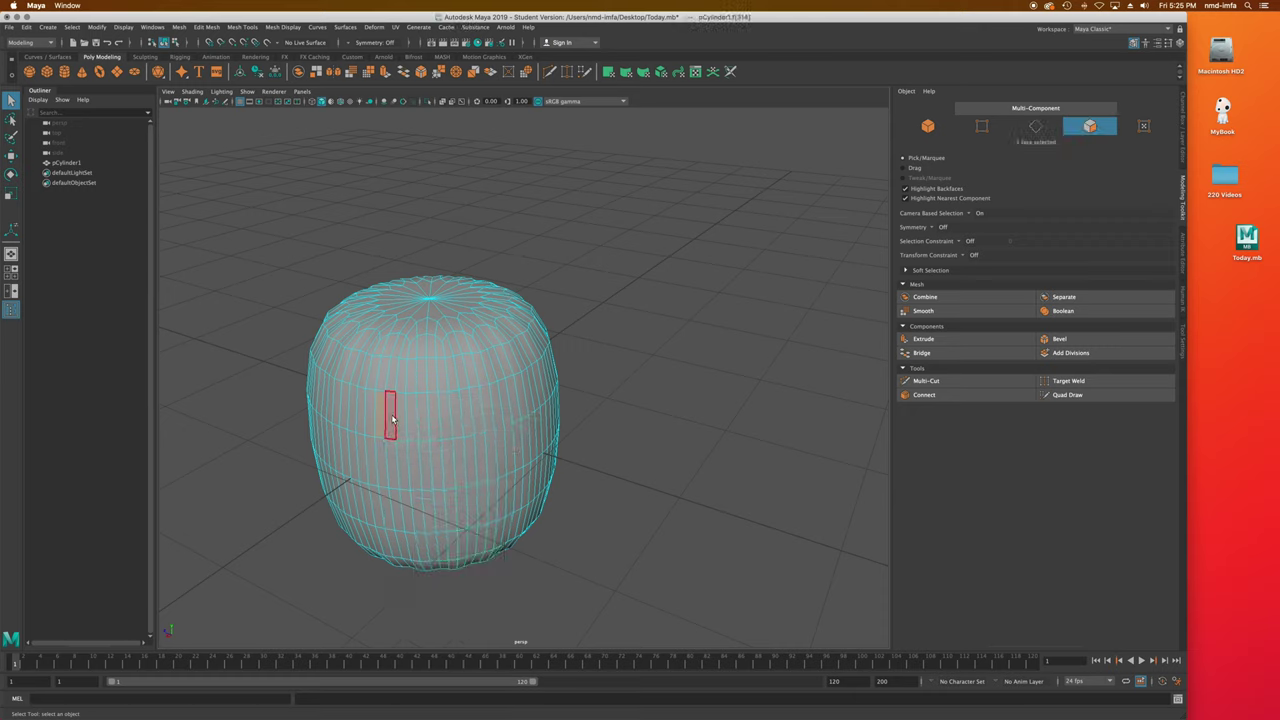
{"action": "double_click", "coordinate": [392, 420]}
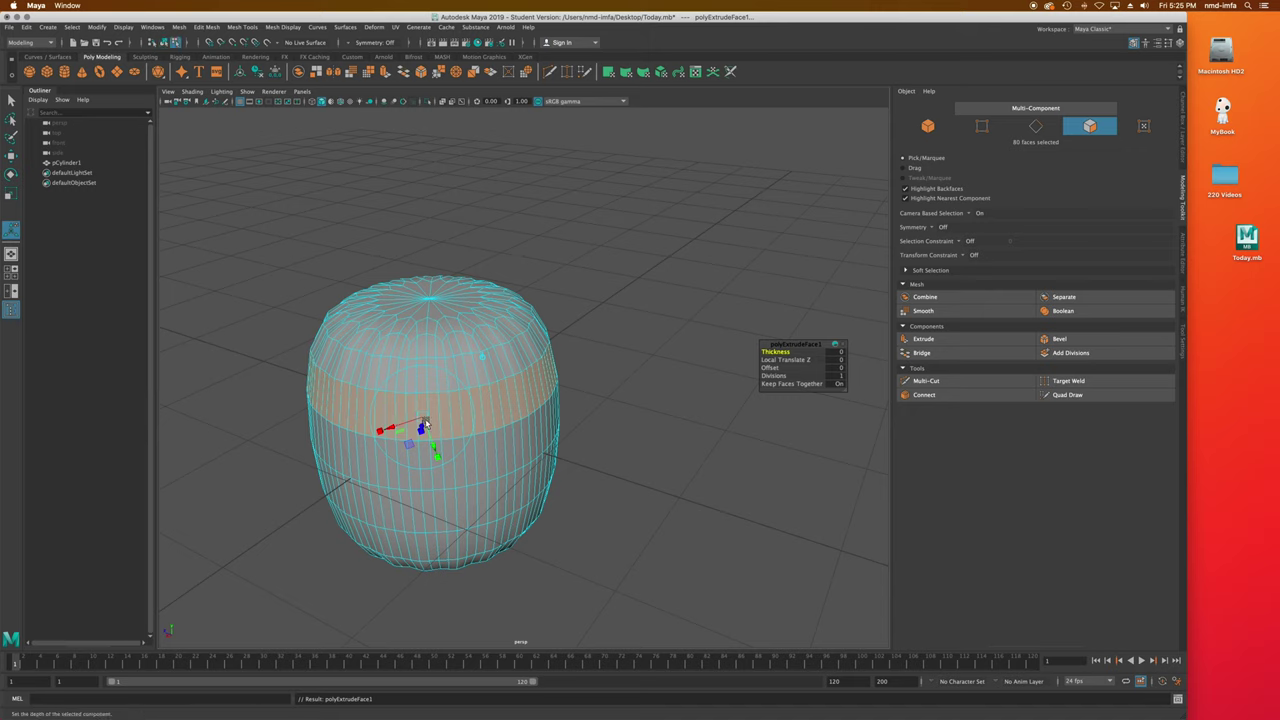
{"action": "key", "text": "ctrl+z"}
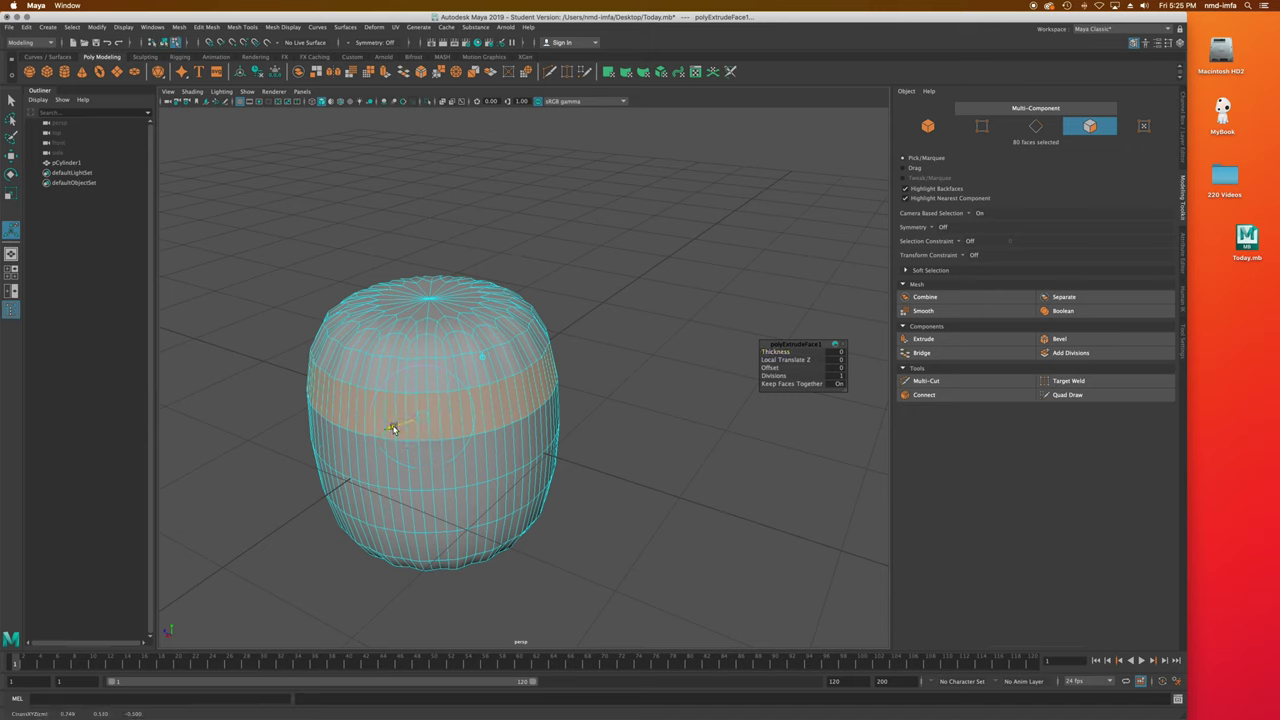
{"action": "left_click_drag", "start_coordinate": [418, 436], "coordinate": [497, 458]}
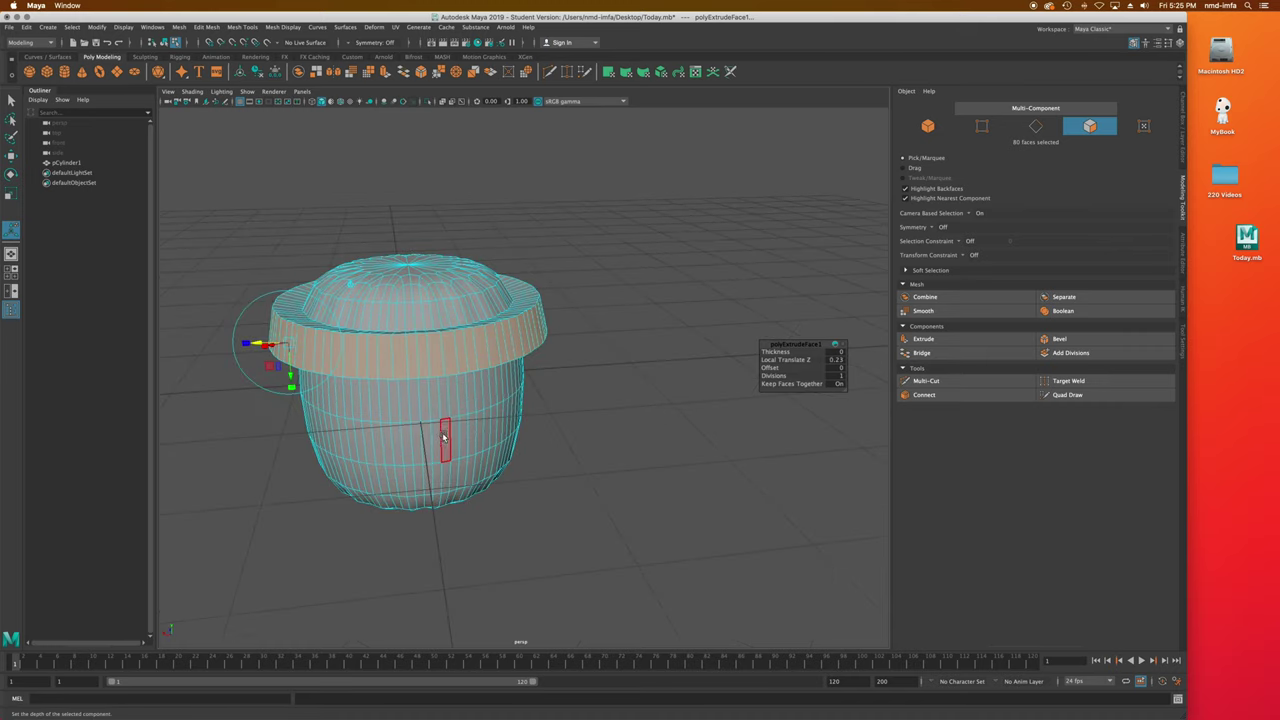
Extrude three spaced faces on the rim's outer side outward with a Local Translate Z of about 0.17.
{"action": "left_click", "coordinate": [332, 358]}
{"action": "left_click_drag", "start_coordinate": [332, 358], "coordinate": [351, 391], "text": "alt"}
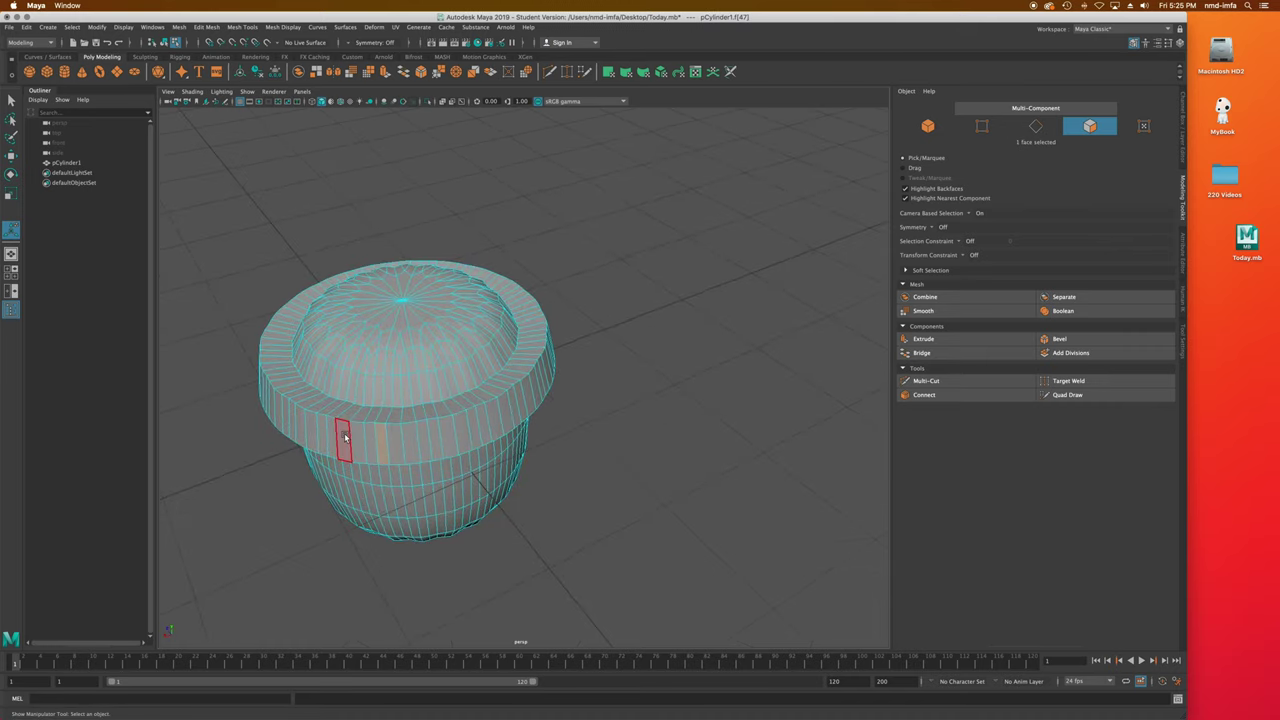
{"action": "left_click", "coordinate": [343, 440]}
{"action": "left_click", "coordinate": [291, 421], "text": "shift"}
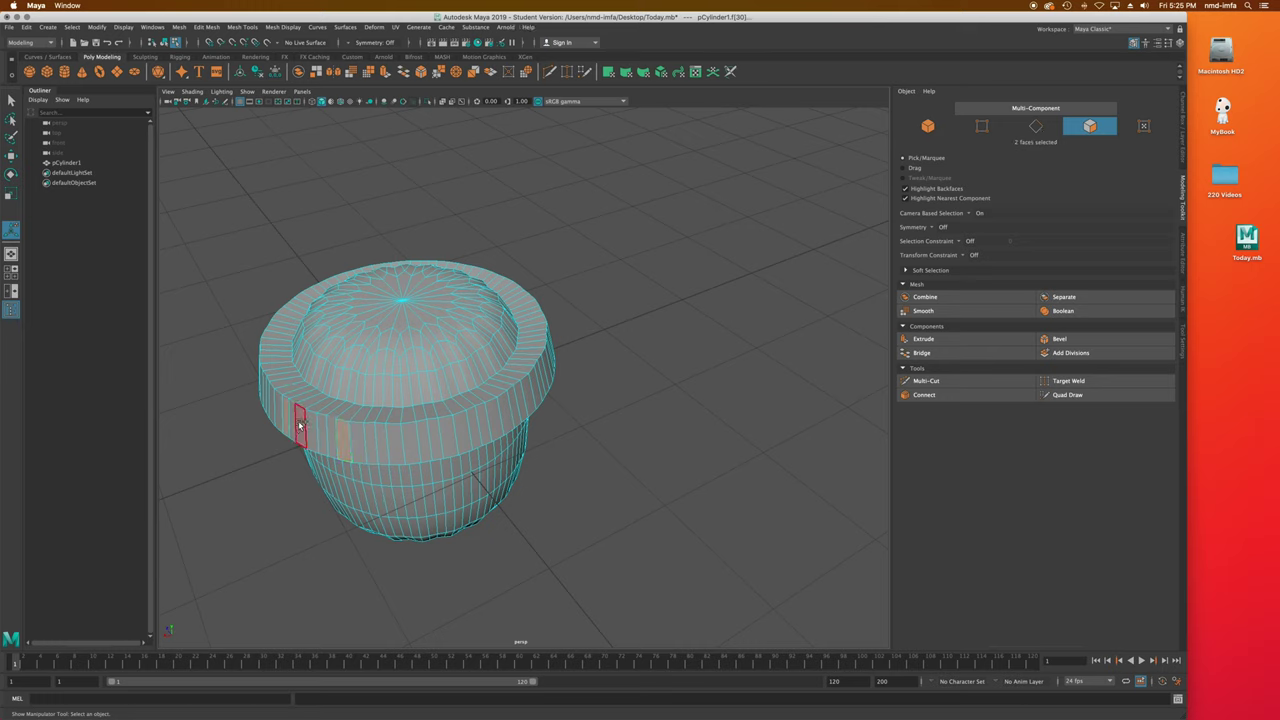
{"action": "left_click", "coordinate": [312, 428], "text": "shift"}
{"action": "key", "text": "ctrl+e"}
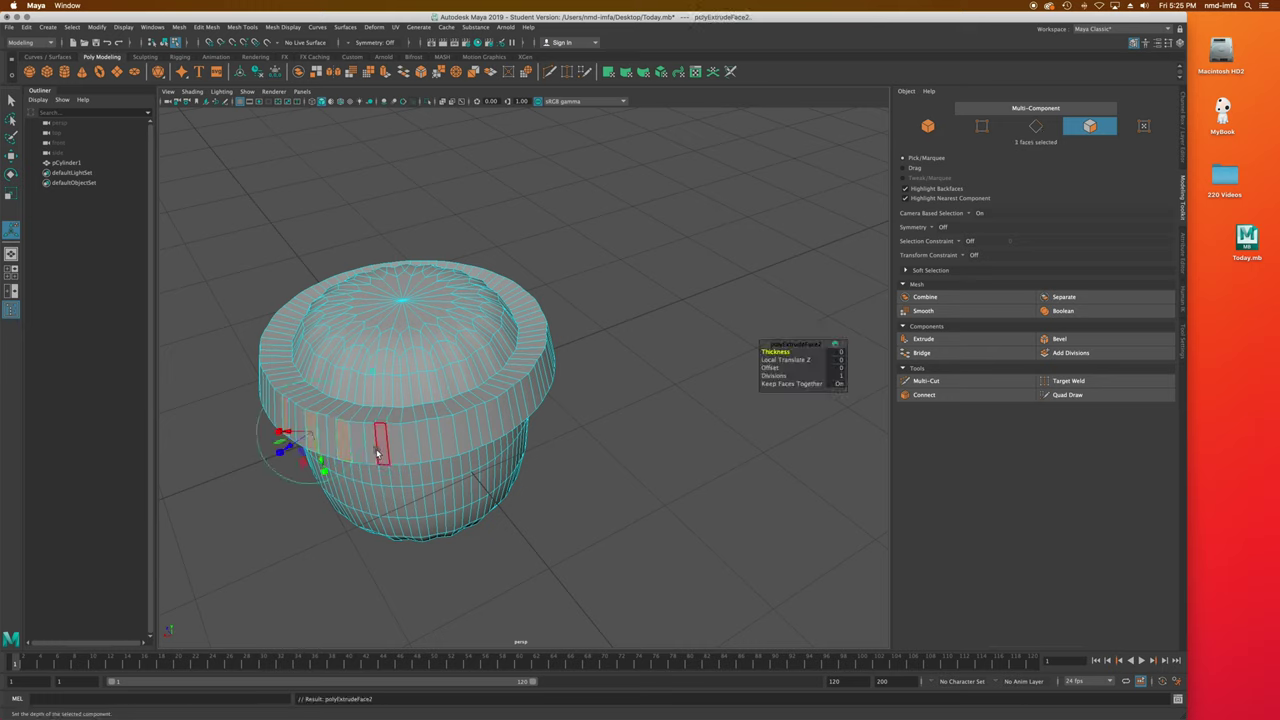
{"action": "left_click_drag", "start_coordinate": [293, 447], "coordinate": [271, 451]}
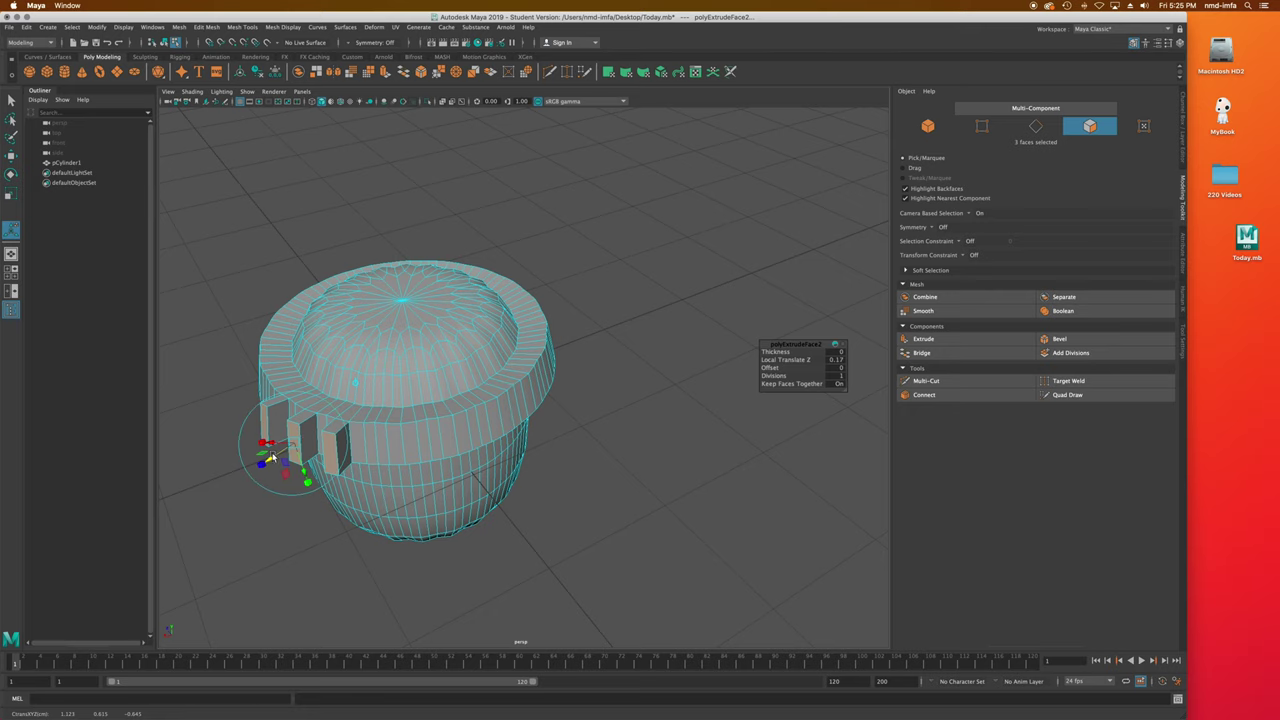
Smooth the three extruded rim faces, try a higher division count, and undo the division change.
{"action": "mouse_move", "coordinate": [715, 432]}
{"action": "left_mouse_down", "text": "alt"}
{"action": "mouse_move", "coordinate": [709, 409]}
{"action": "mouse_move", "coordinate": [697, 423]}
{"action": "left_mouse_up", "text": "alt"}
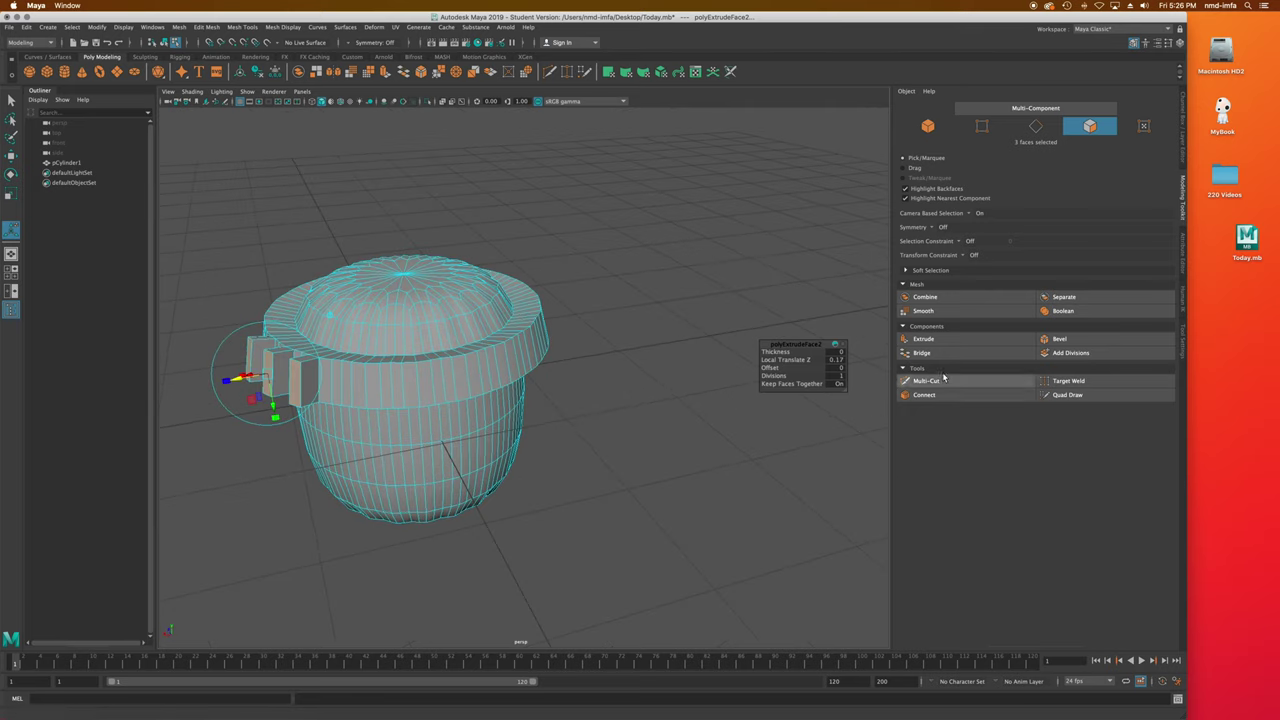
{"action": "left_click", "coordinate": [932, 314]}
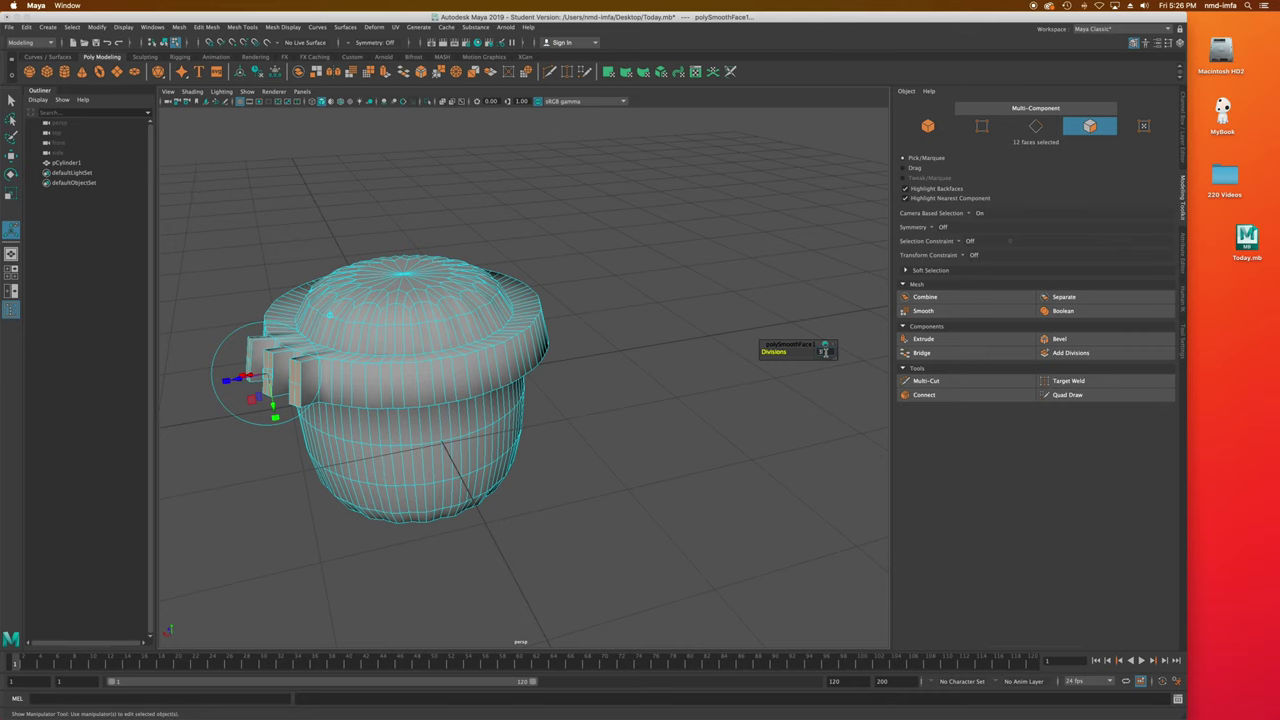
{"action": "left_click_drag", "start_coordinate": [825, 351], "coordinate": [881, 352]}
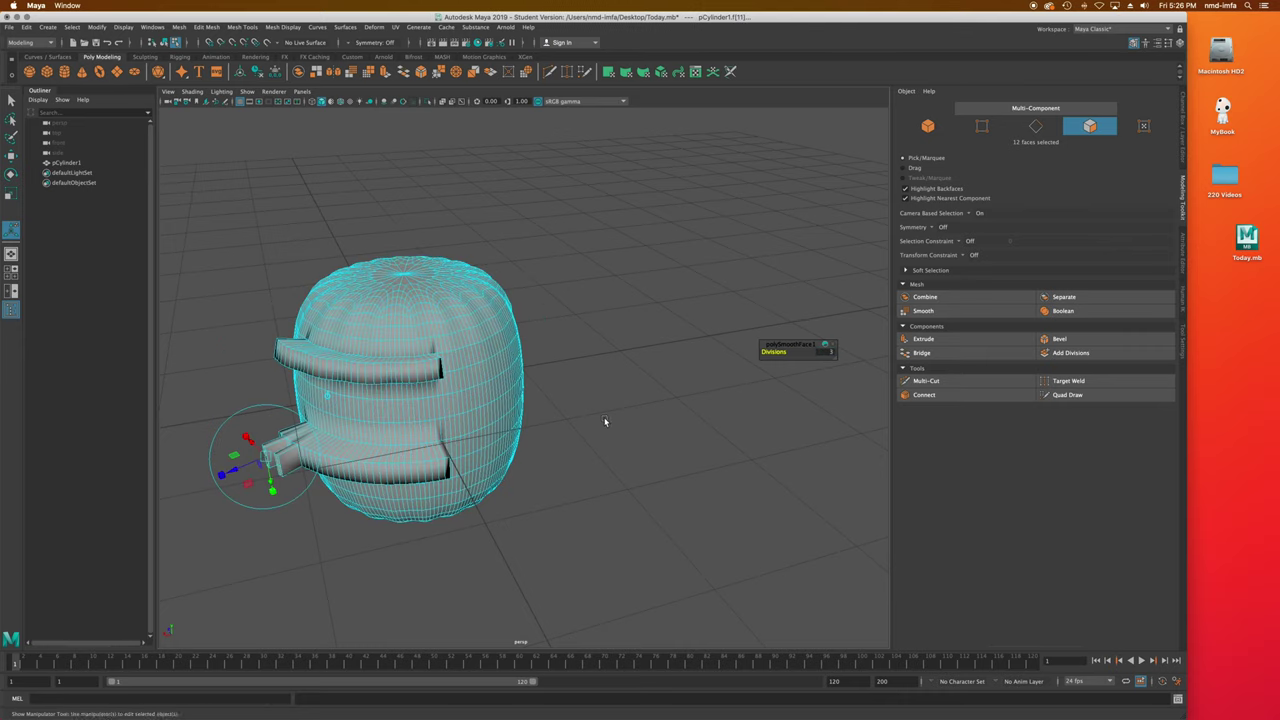
{"action": "key", "text": "ctrl+z"}
Mirror the whole cylinder across the world Z axis with Cut Geometry on, combined with the original and border vertices merged.
{"action": "left_click_drag", "start_coordinate": [613, 419], "coordinate": [400, 278], "text": "alt"}
{"action": "left_click", "coordinate": [11, 99]}
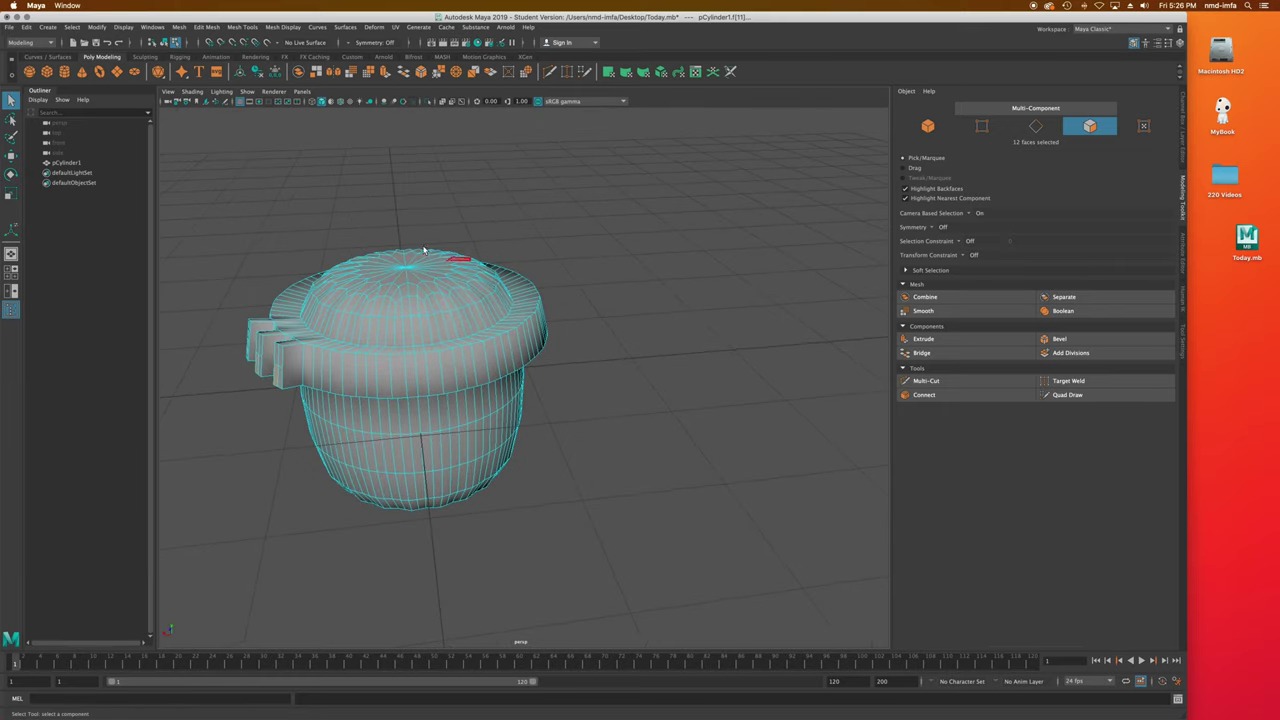
{"action": "mouse_move", "coordinate": [400, 278]}
{"action": "right_mouse_down"}
{"action": "mouse_move", "coordinate": [445, 256]}
{"action": "mouse_move", "coordinate": [418, 293]}
{"action": "right_mouse_up"}
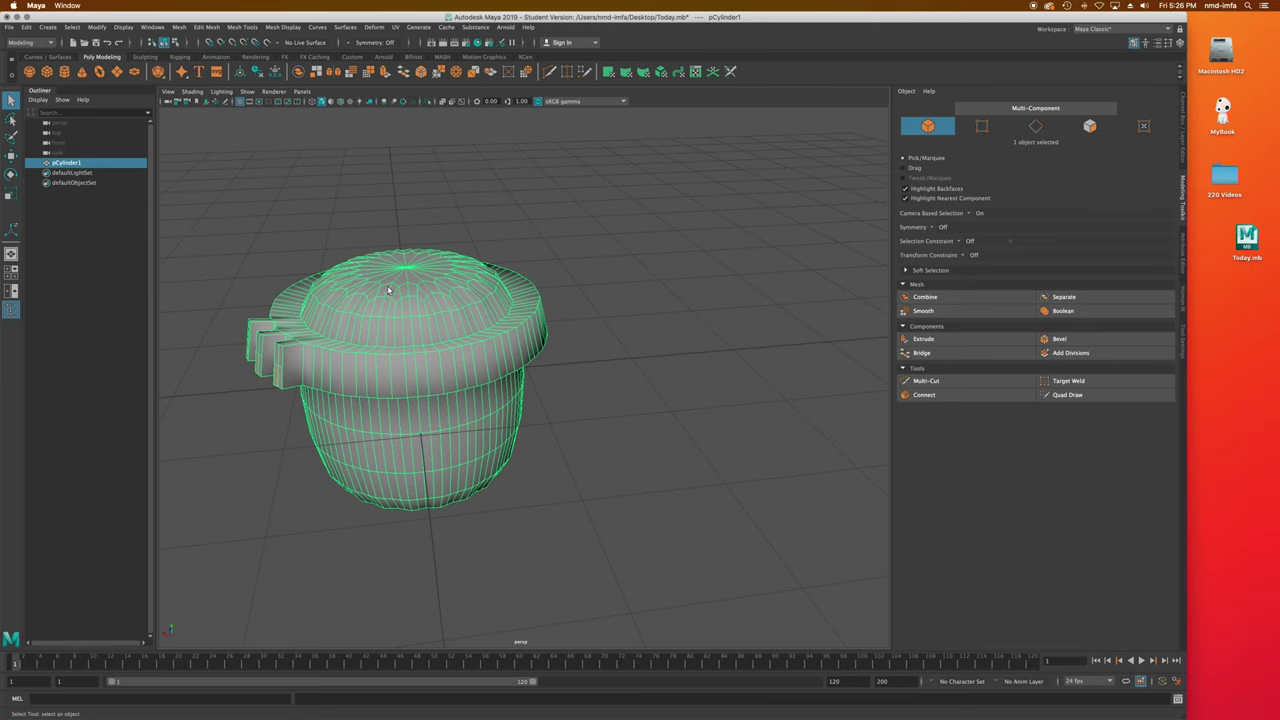
{"action": "left_click", "coordinate": [179, 27]}
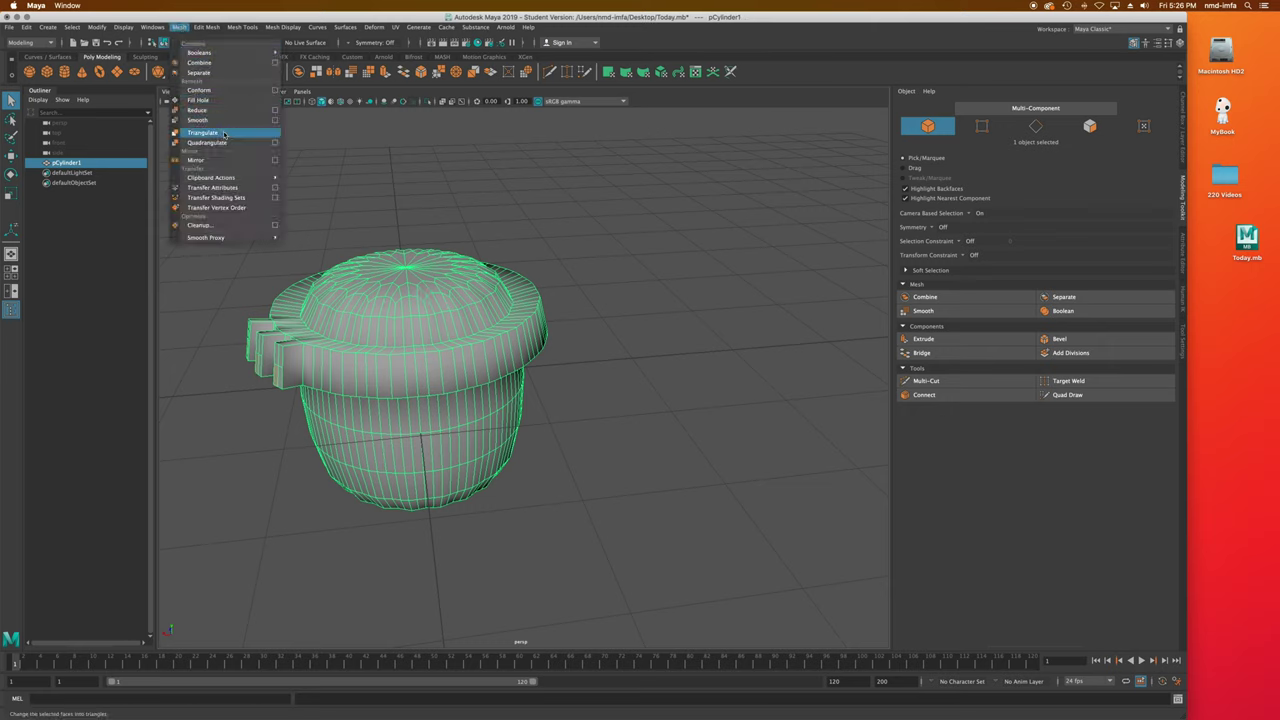
{"action": "left_click", "coordinate": [275, 160]}
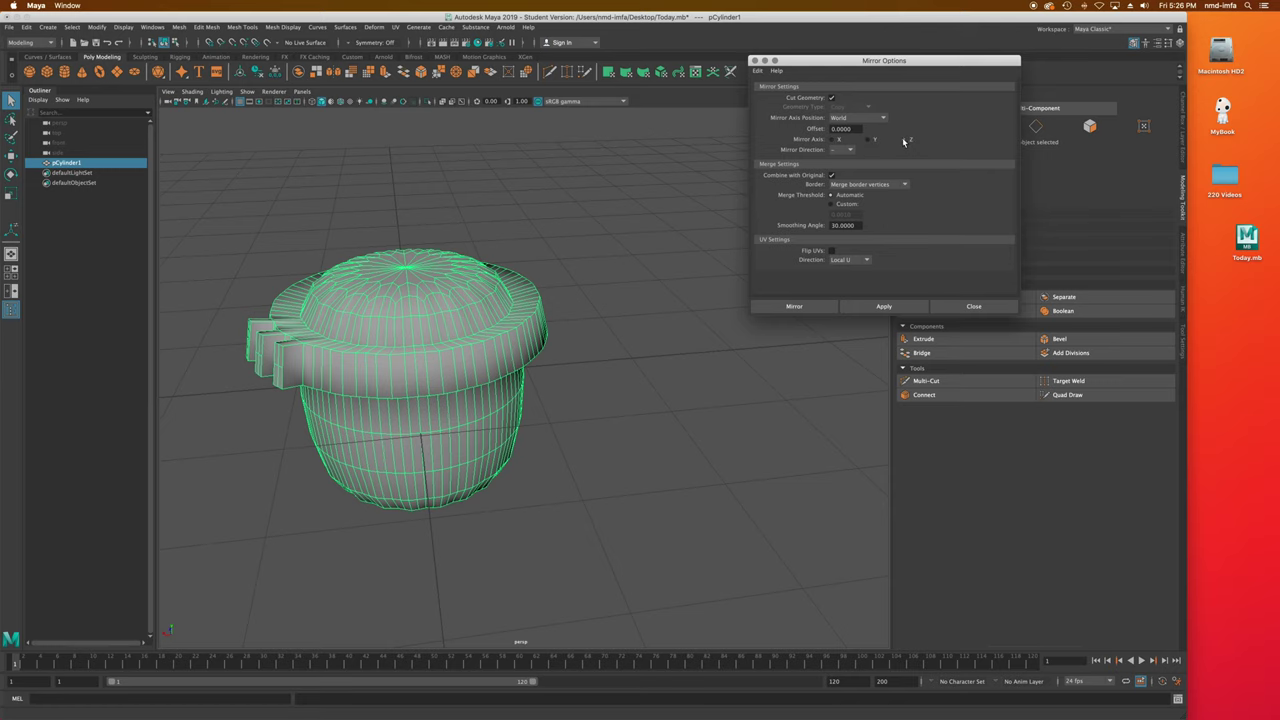
{"action": "left_click", "coordinate": [786, 307]}
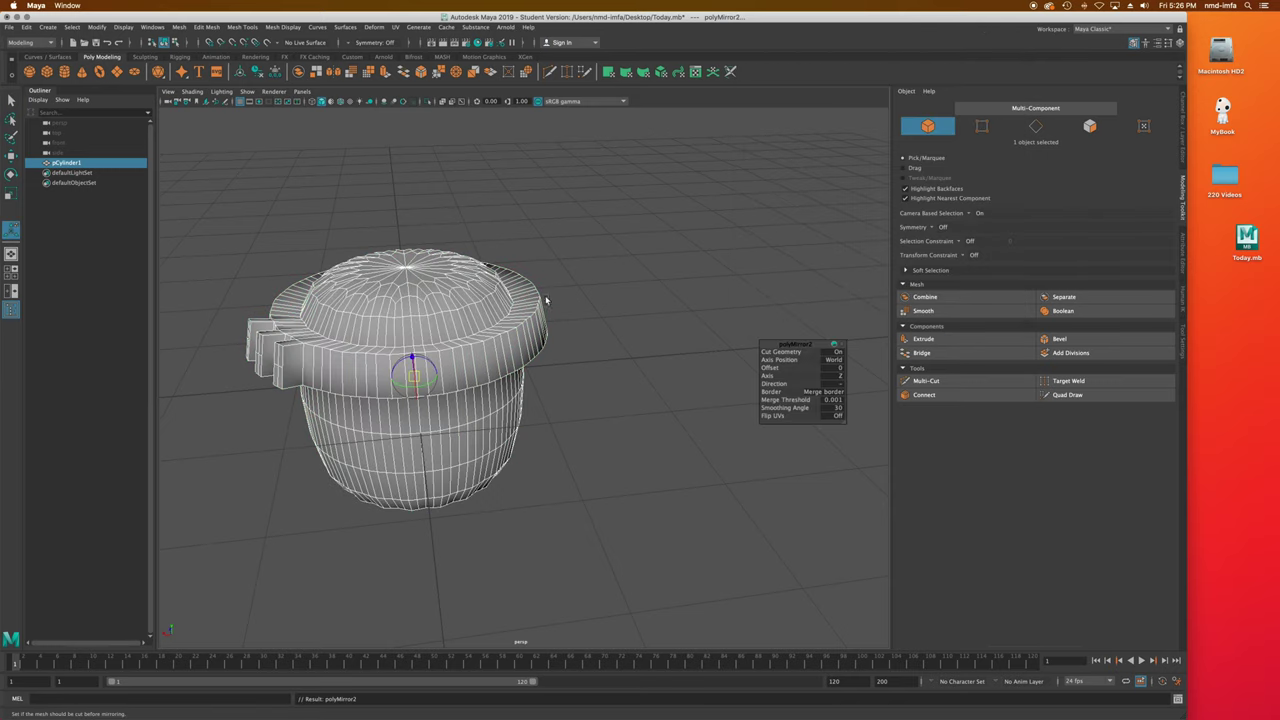
Move the mirror plane along Z to an offset of about 0.76 and reselect the mirrored object.
{"action": "left_click_drag", "start_coordinate": [414, 366], "coordinate": [808, 319], "text": "alt"}
{"action": "scroll", "coordinate": [512, 359], "scroll_direction": "down", "scroll_amount": 3}
{"action": "left_click_drag", "start_coordinate": [511, 359], "coordinate": [476, 365], "text": "alt"}
{"action": "left_click", "coordinate": [448, 400]}
{"action": "left_click", "coordinate": [448, 400]}
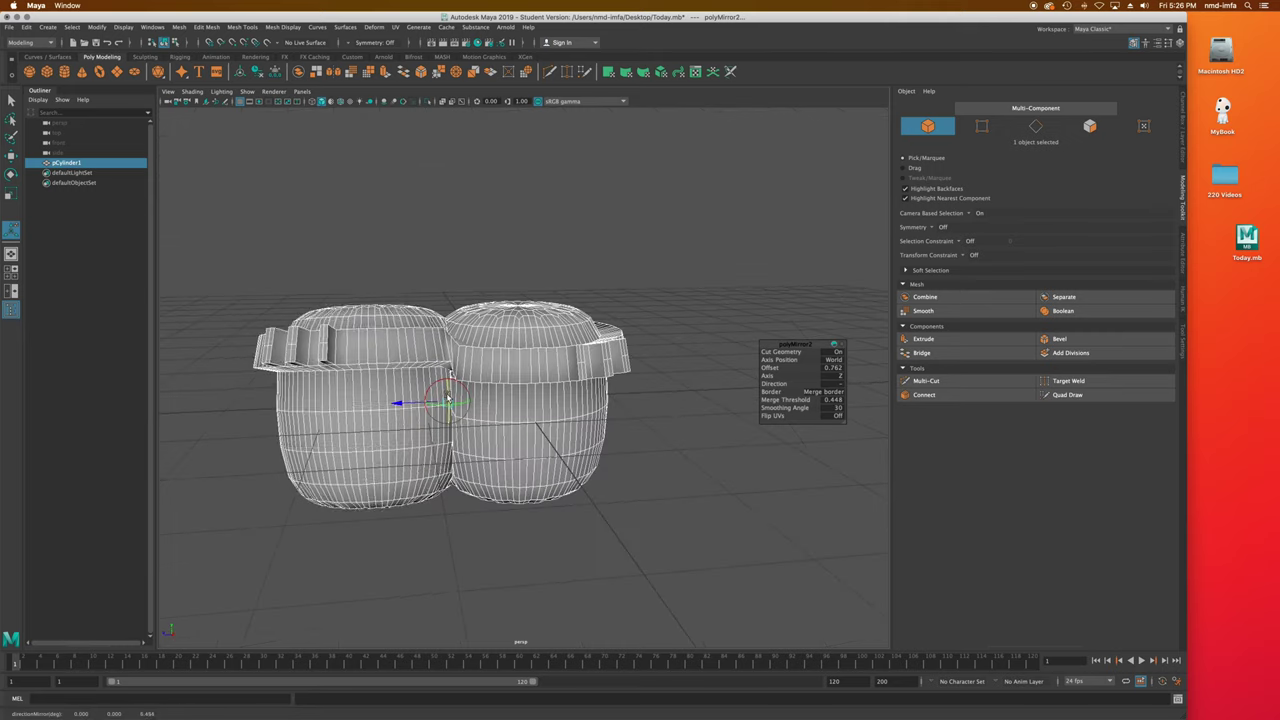
{"action": "key", "text": "ctrl+z"}
{"action": "key", "text": "ctrl+z"}
{"action": "left_click_drag", "start_coordinate": [448, 400], "coordinate": [448, 425], "text": "alt"}
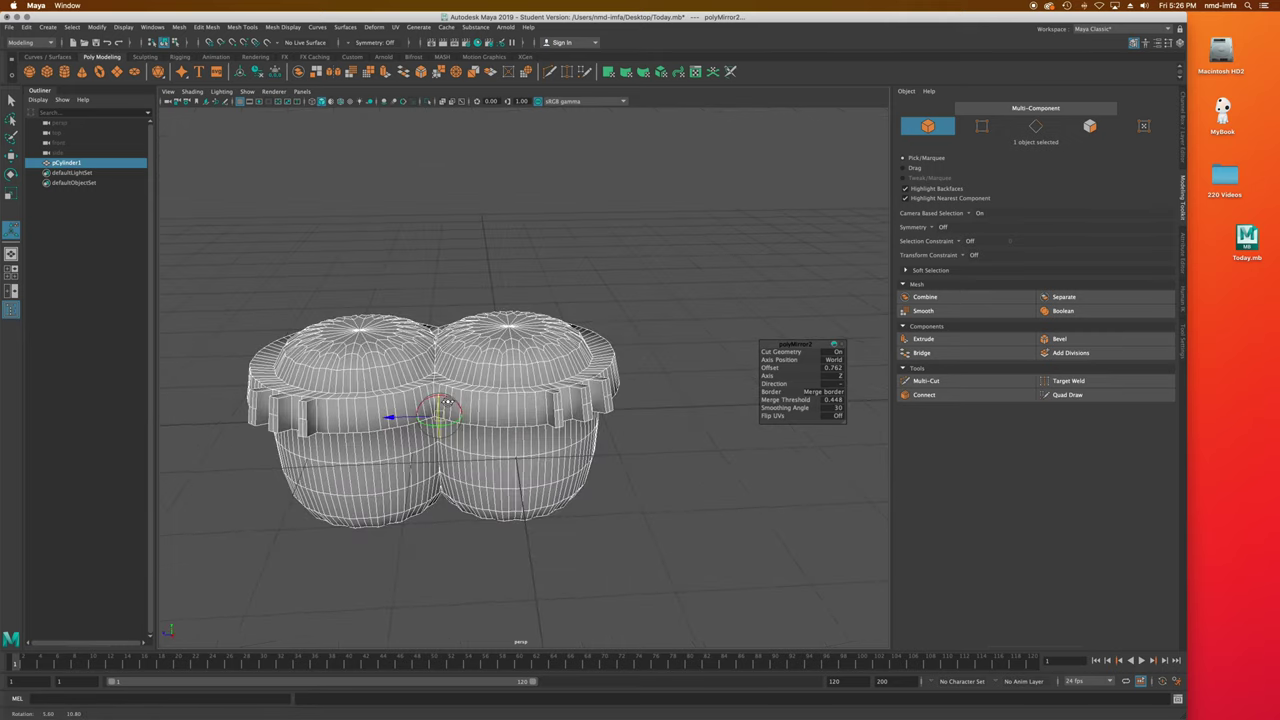
{"action": "left_click", "coordinate": [11, 100]}
{"action": "left_click", "coordinate": [425, 376]}
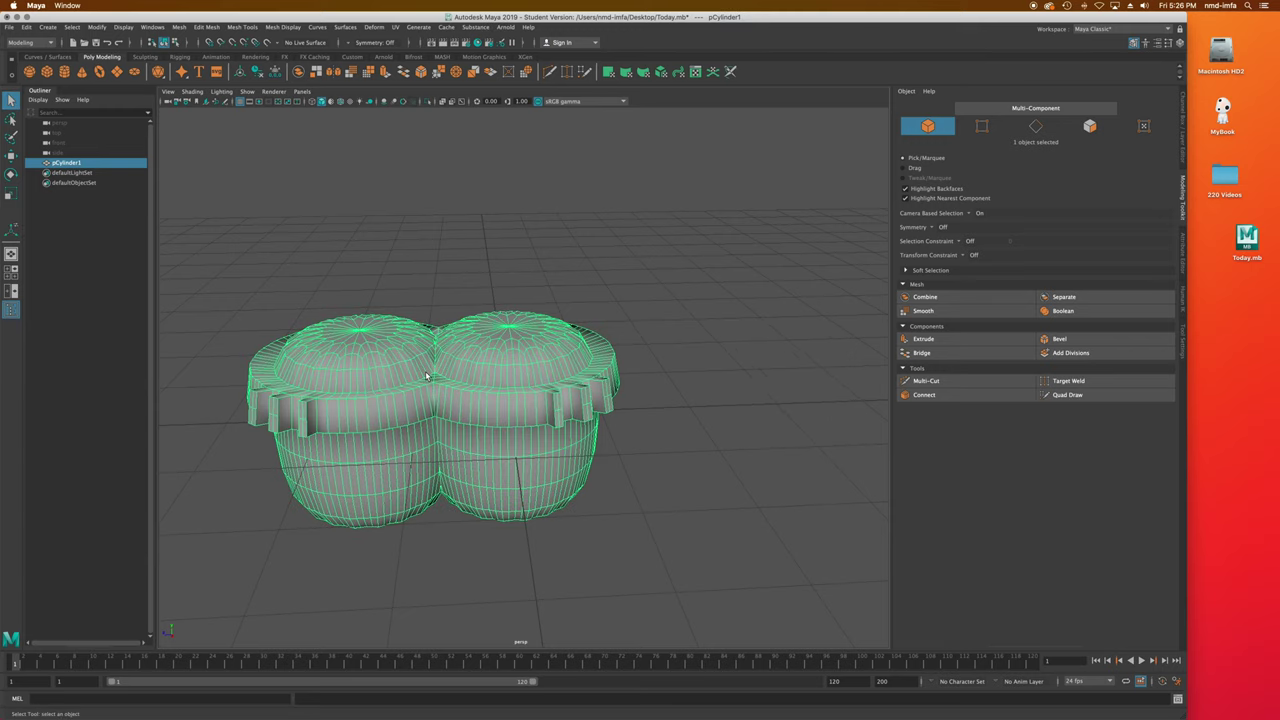
Turn on X-Ray shading to inspect the inside of the joined mesh, and turn it off again.
{"action": "left_click_drag", "start_coordinate": [428, 377], "coordinate": [519, 373], "text": "alt"}
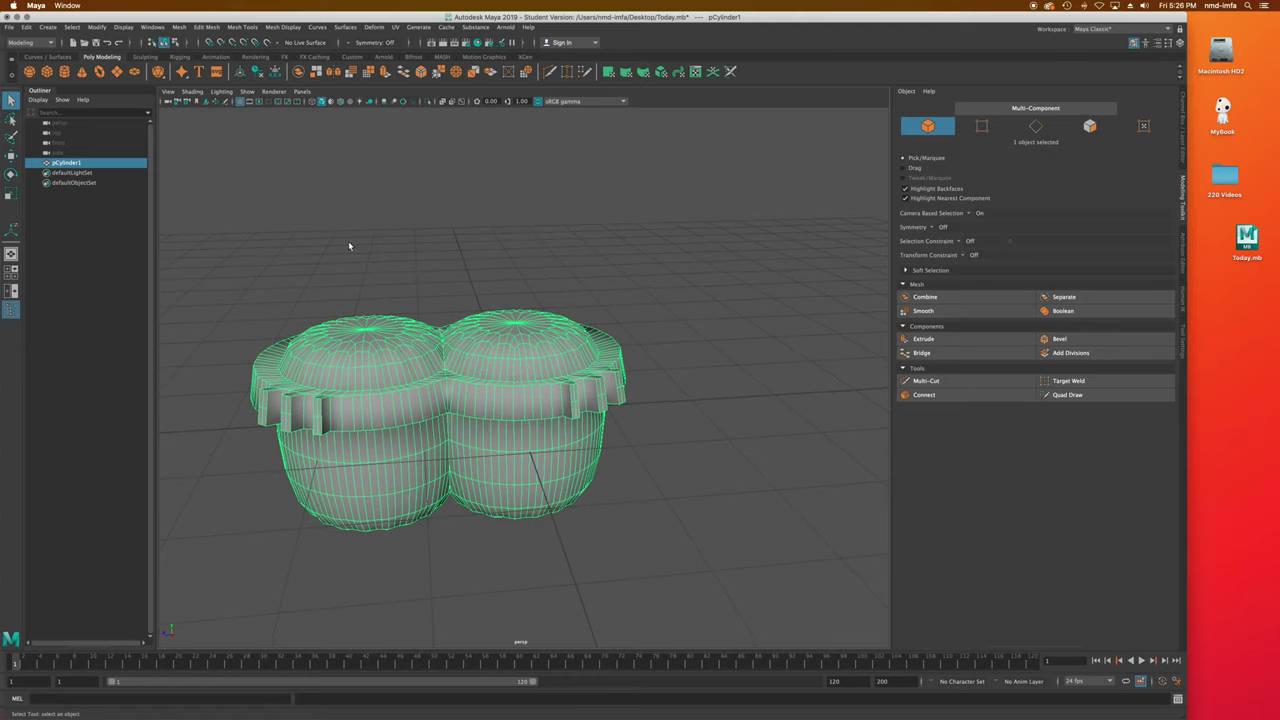
{"action": "left_click", "coordinate": [192, 91]}
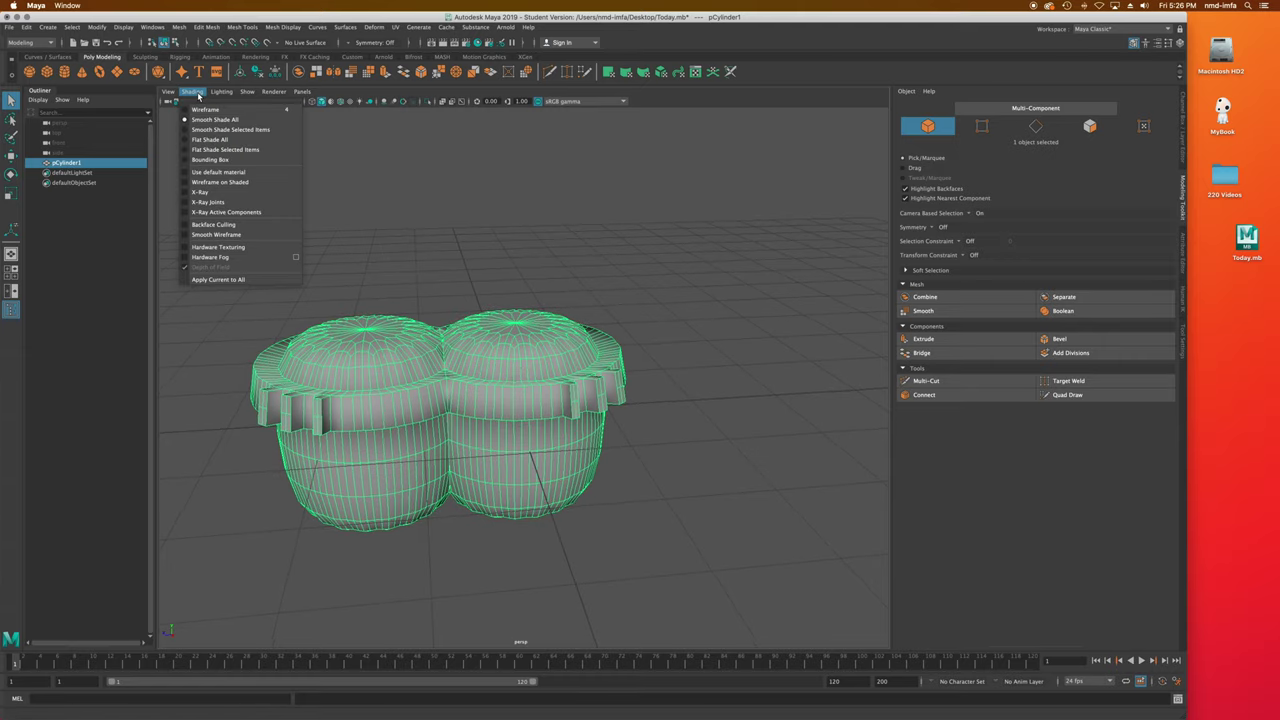
{"action": "left_click", "coordinate": [195, 192]}
{"action": "left_click_drag", "start_coordinate": [311, 341], "coordinate": [343, 337], "text": "alt"}
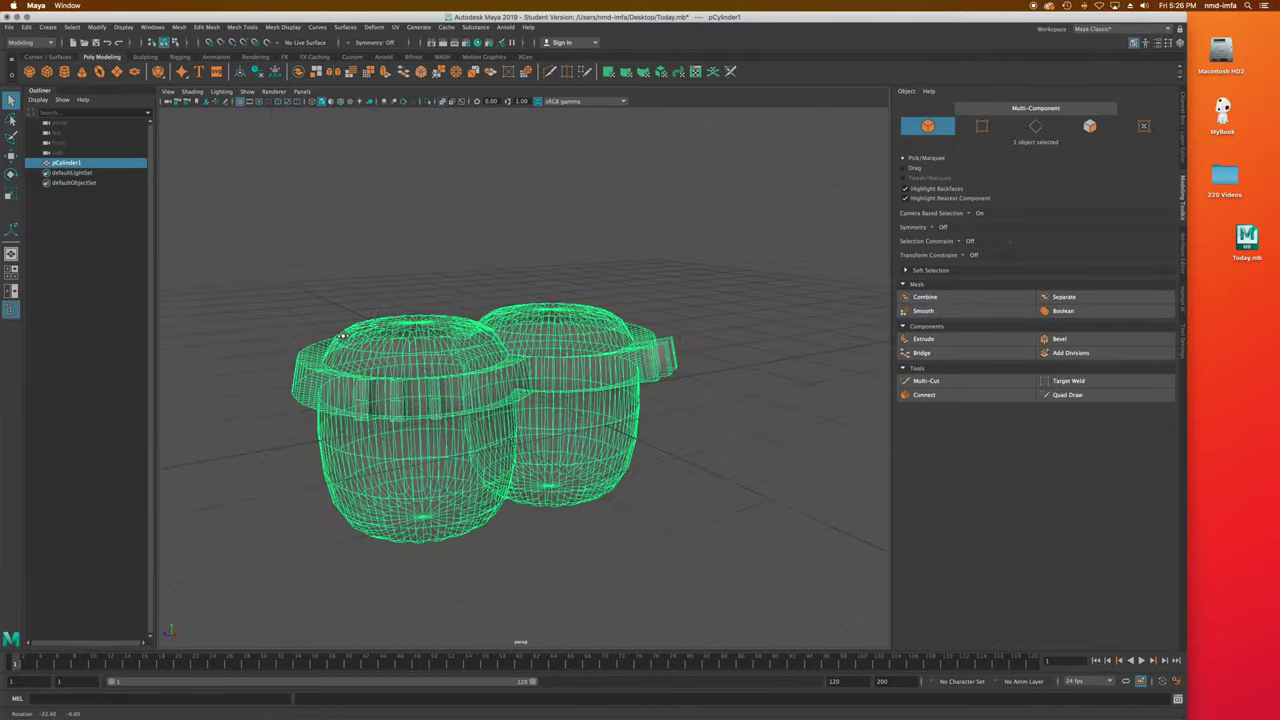
{"action": "left_click", "coordinate": [192, 91]}
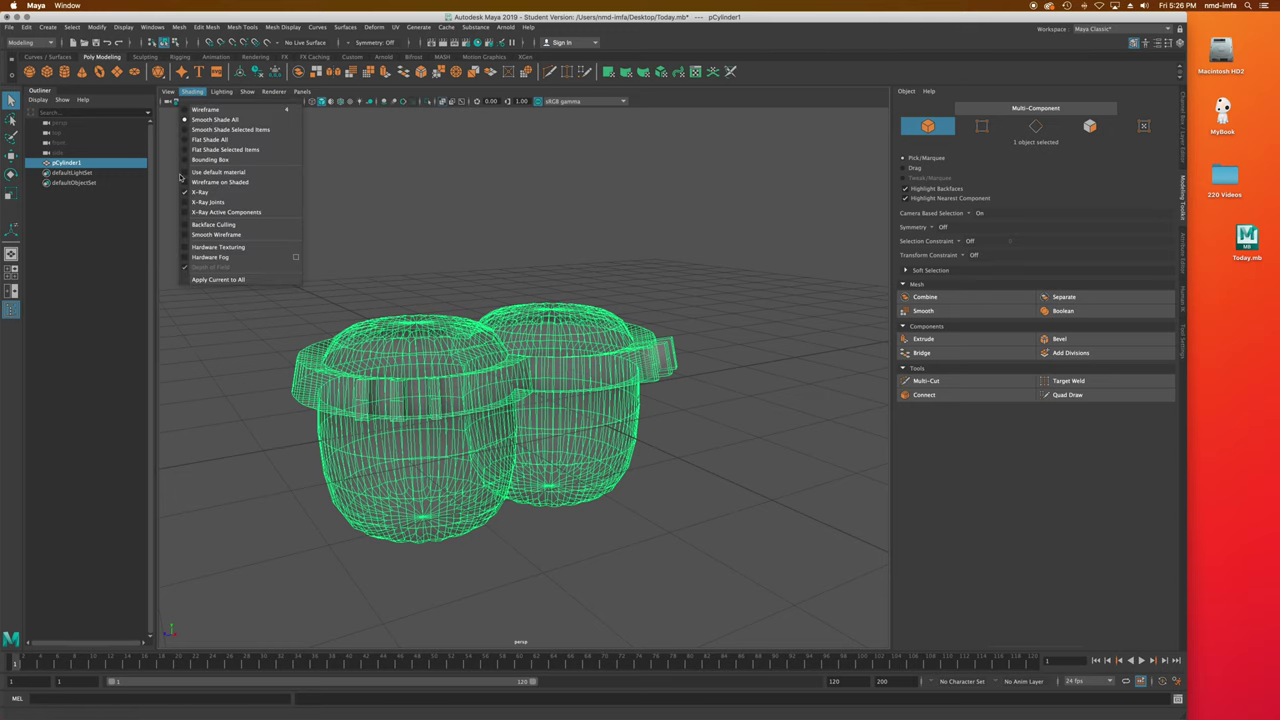
{"action": "left_click", "coordinate": [208, 195]}
{"action": "mouse_move", "coordinate": [208, 197]}
{"action": "left_mouse_down", "text": "alt"}
{"action": "mouse_move", "coordinate": [394, 309]}
{"action": "mouse_move", "coordinate": [384, 314]}
{"action": "left_mouse_up", "text": "alt"}
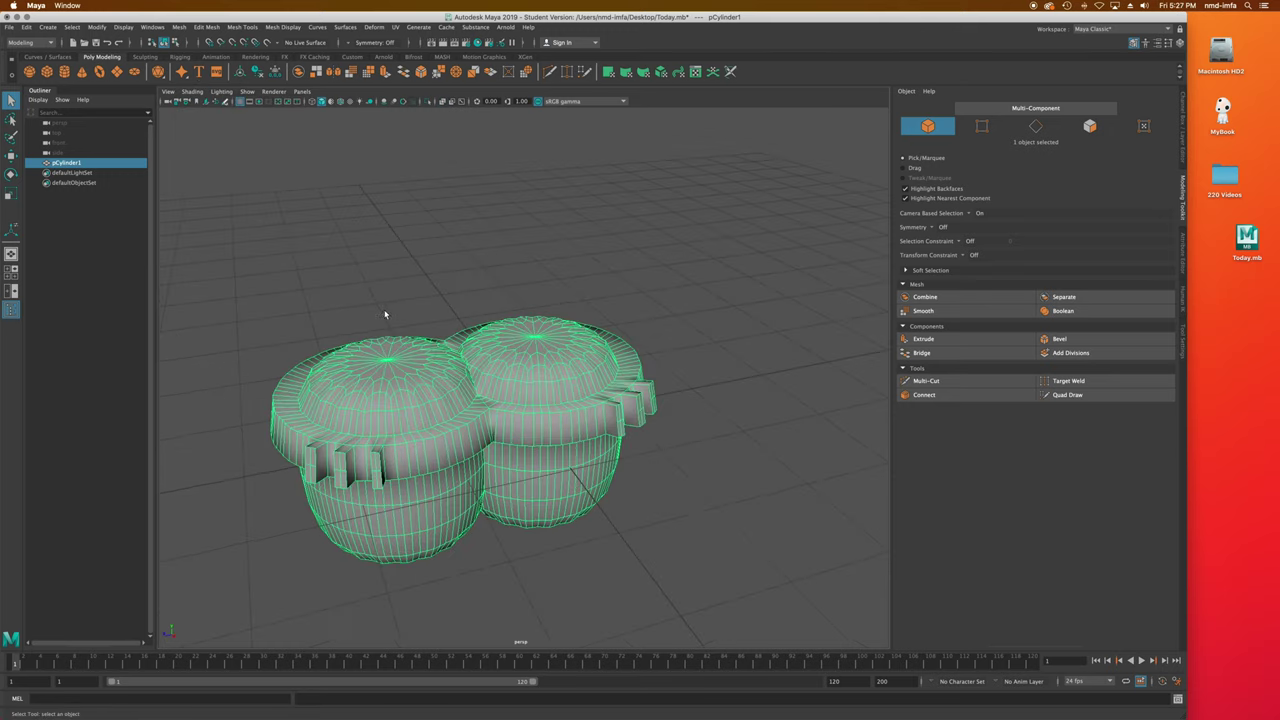
Reduce the mirrored mesh by 50 percent using the Percentage method with Preserve quads at 1.
{"action": "mouse_move", "coordinate": [610, 378]}
{"action": "left_mouse_down", "text": "alt"}
{"action": "mouse_move", "coordinate": [640, 376]}
{"action": "mouse_move", "coordinate": [604, 370]}
{"action": "left_mouse_up", "text": "alt"}
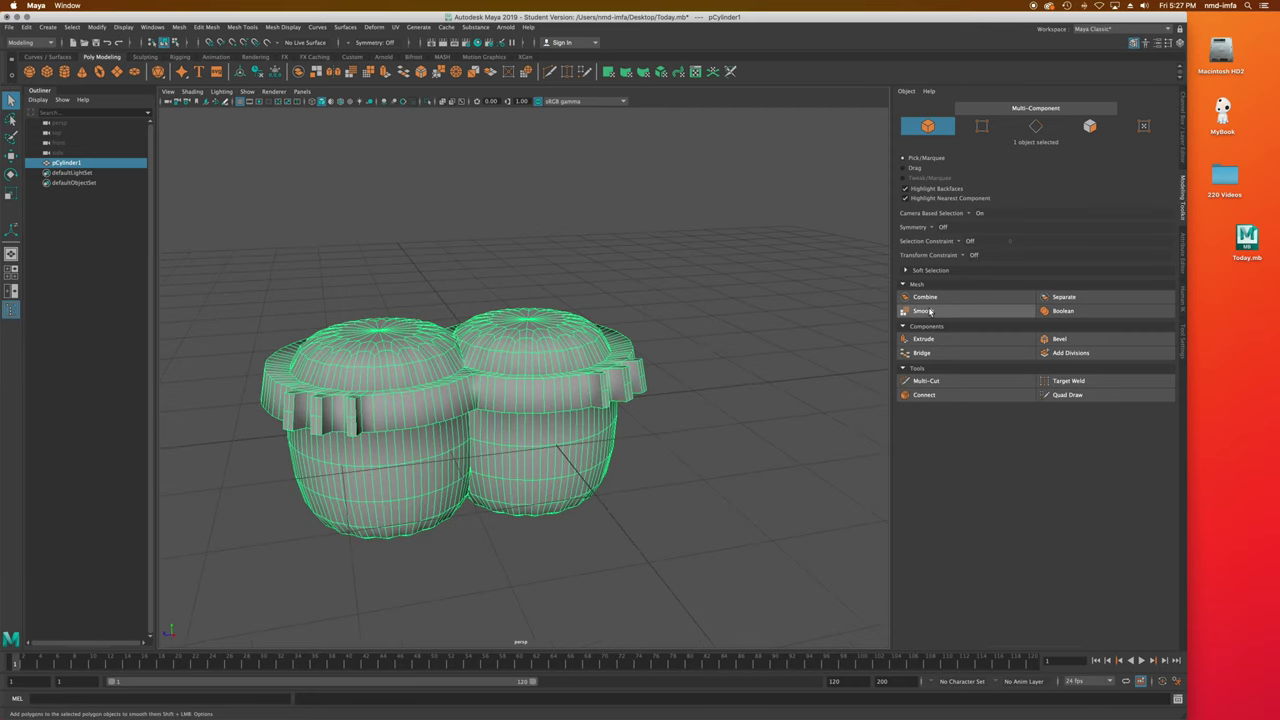
{"action": "left_click_drag", "start_coordinate": [425, 405], "coordinate": [432, 441], "text": "alt"}
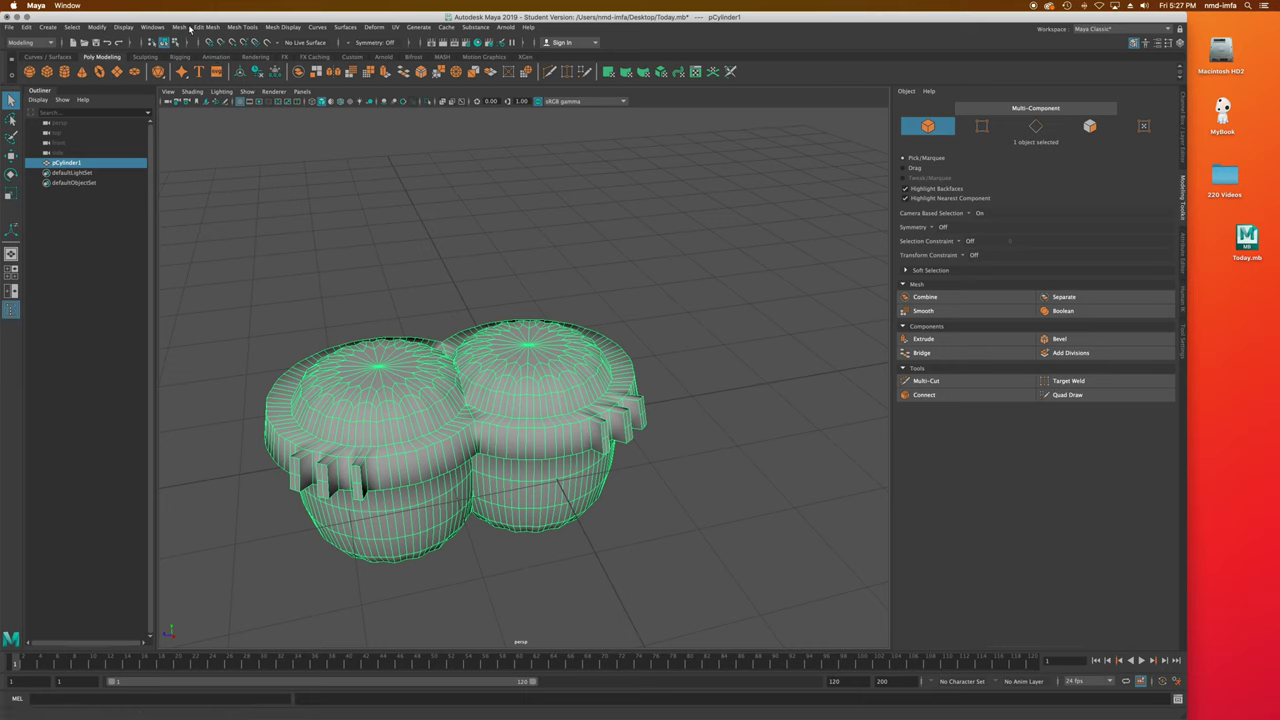
{"action": "left_click", "coordinate": [179, 27]}
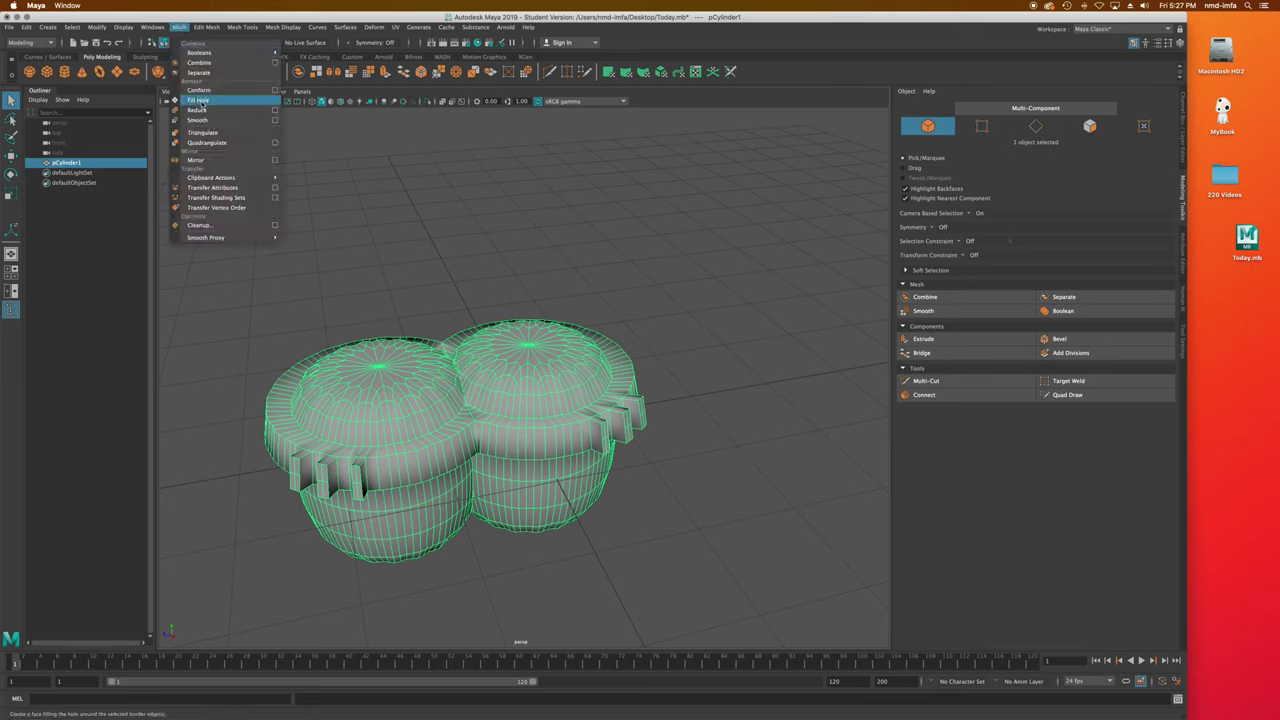
{"action": "left_click", "coordinate": [275, 110]}
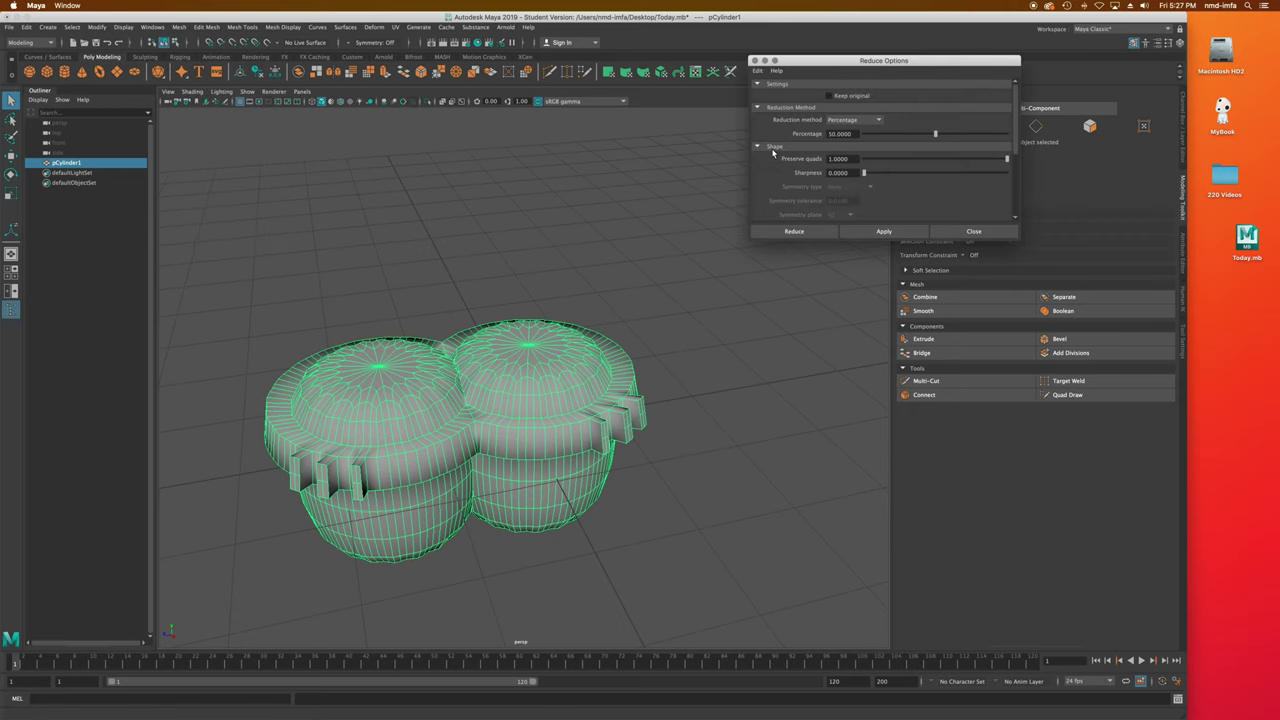
{"action": "left_click", "coordinate": [800, 231]}
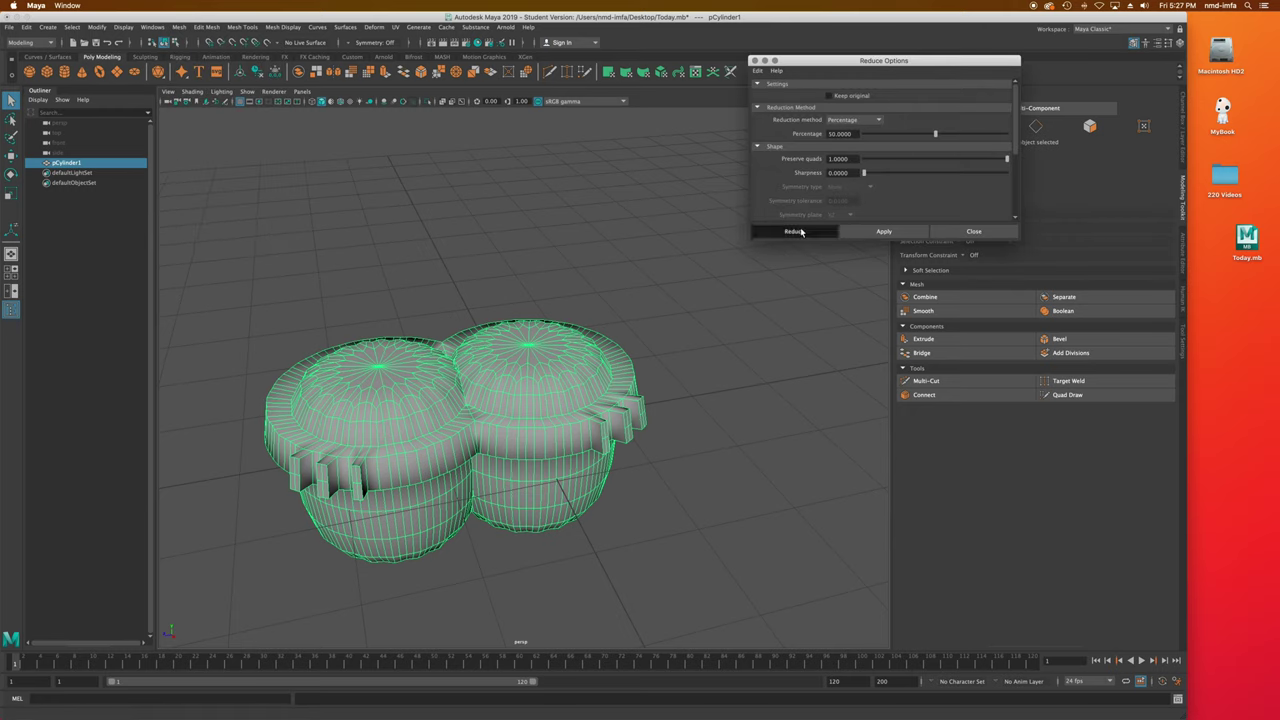
{"action": "mouse_move", "coordinate": [500, 423]}
{"action": "left_mouse_down", "text": "alt"}
{"action": "mouse_move", "coordinate": [495, 370]}
{"action": "mouse_move", "coordinate": [495, 414]}
{"action": "left_mouse_up", "text": "alt"}
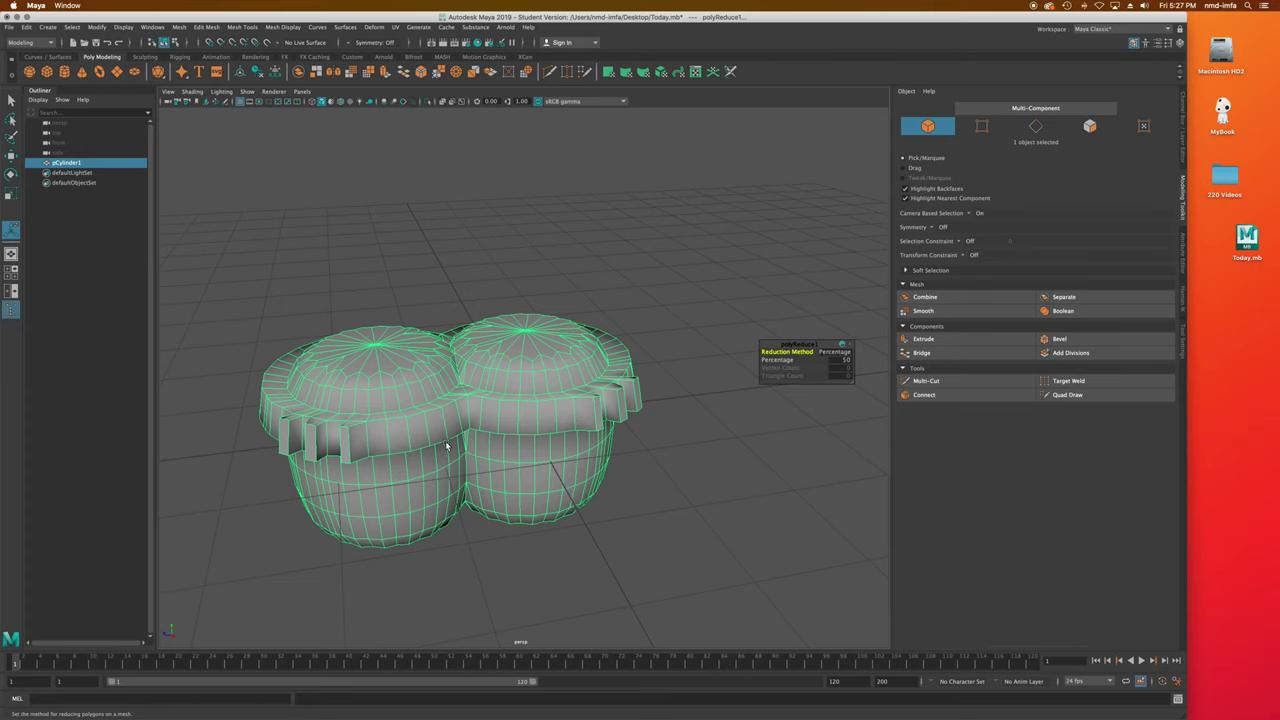
Try a reduction percentage of 75 on the mirrored mesh and undo that change.
{"action": "left_click", "coordinate": [178, 27]}
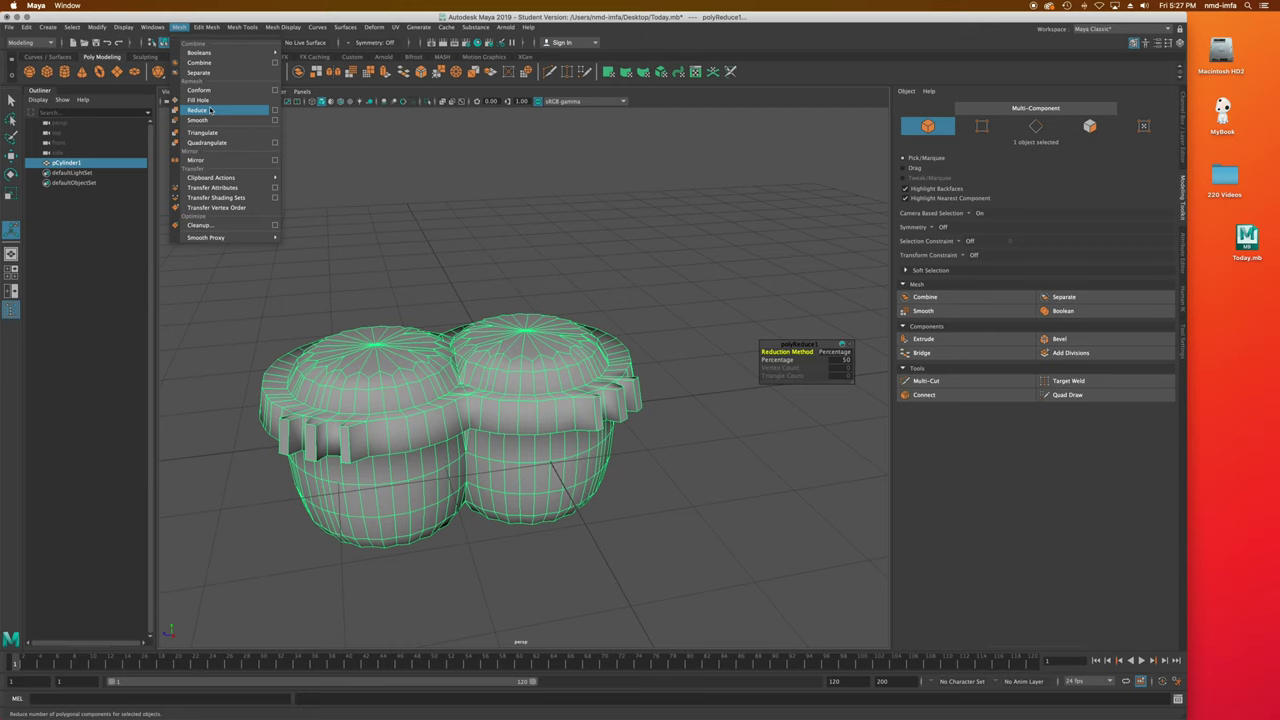
{"action": "left_click", "coordinate": [849, 363]}
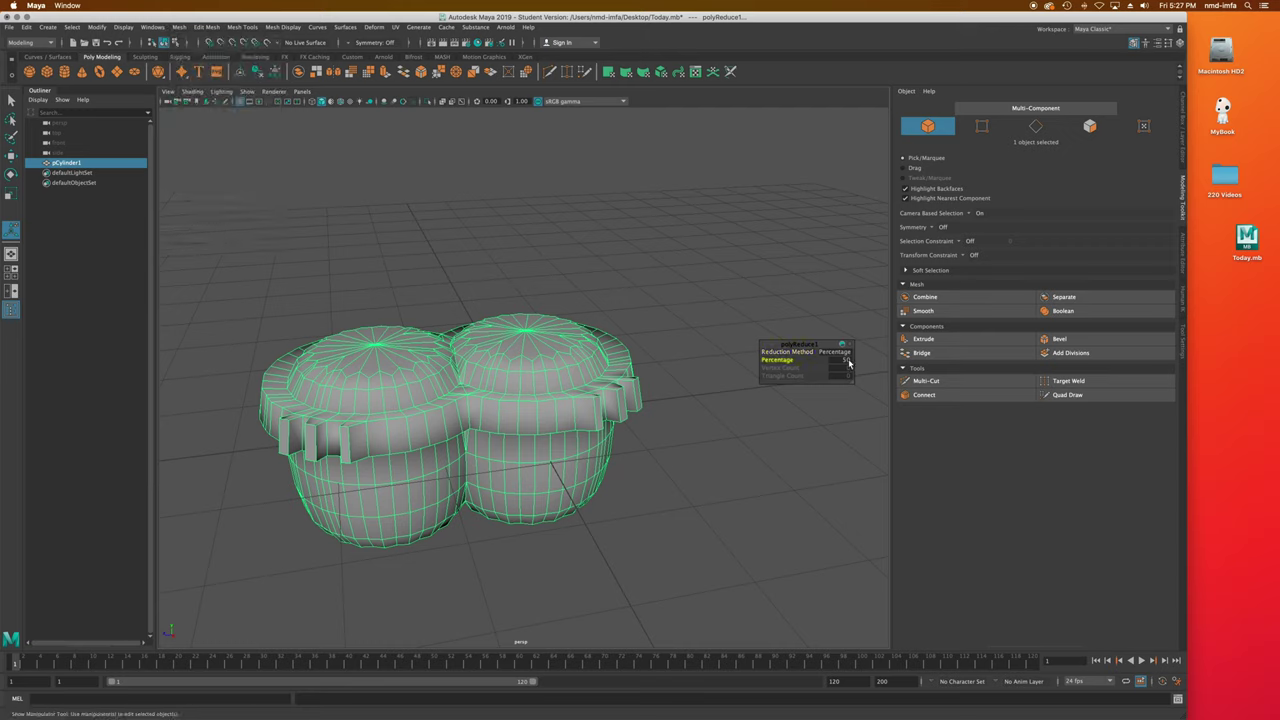
{"action": "left_click", "coordinate": [849, 360]}
{"action": "key", "text": "Return"}
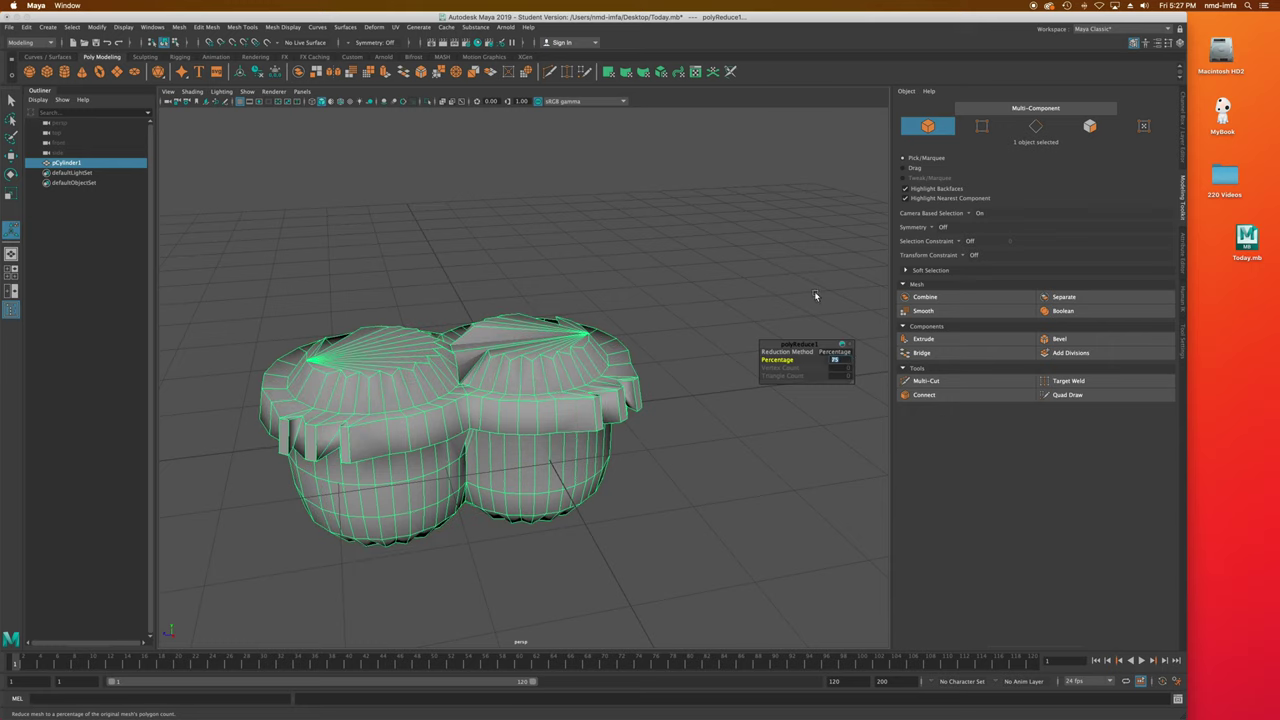
{"action": "mouse_move", "coordinate": [384, 417]}
{"action": "left_mouse_down", "text": "alt"}
{"action": "mouse_move", "coordinate": [403, 449]}
{"action": "mouse_move", "coordinate": [371, 409]}
{"action": "left_mouse_up", "text": "alt"}
{"action": "key", "text": "z"}
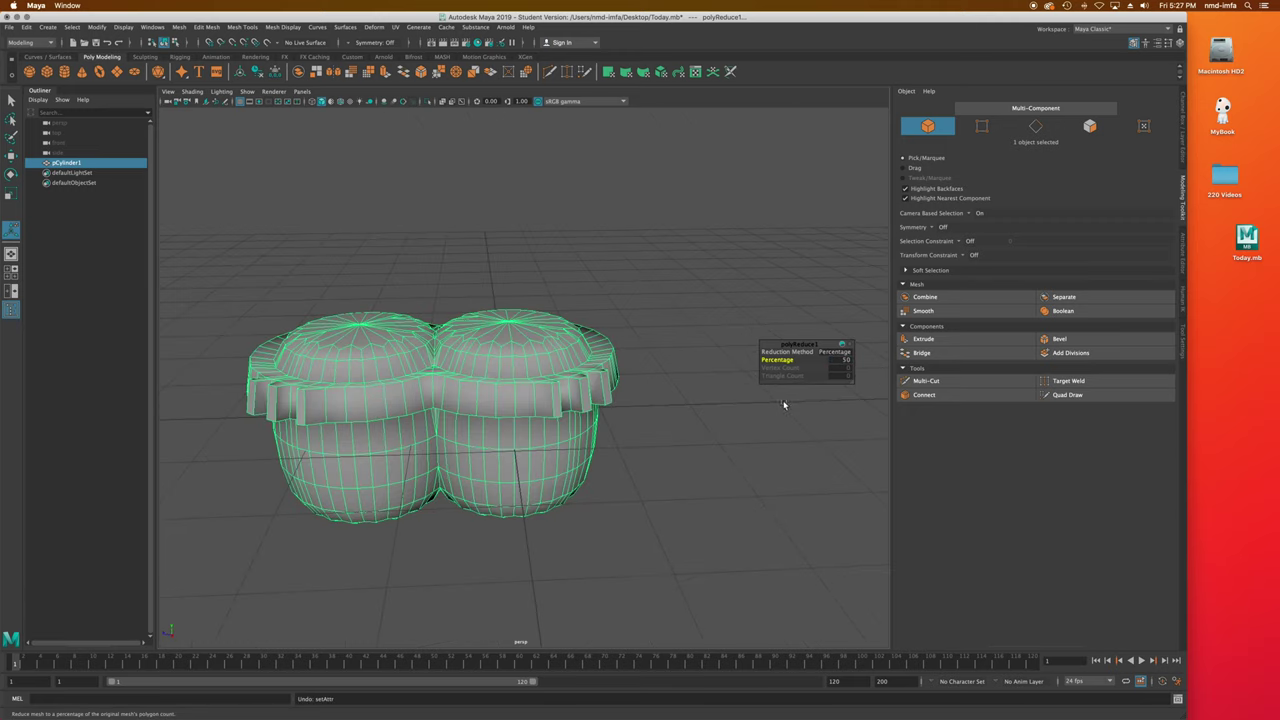
Apply another percentage value to the mesh reduction, inspect the mesh from above and return to the Select tool.
{"action": "left_click", "coordinate": [839, 360]}
{"action": "key", "text": "Return"}
{"action": "left_click_drag", "start_coordinate": [590, 428], "coordinate": [607, 434], "text": "alt"}
{"action": "key", "text": "q"}
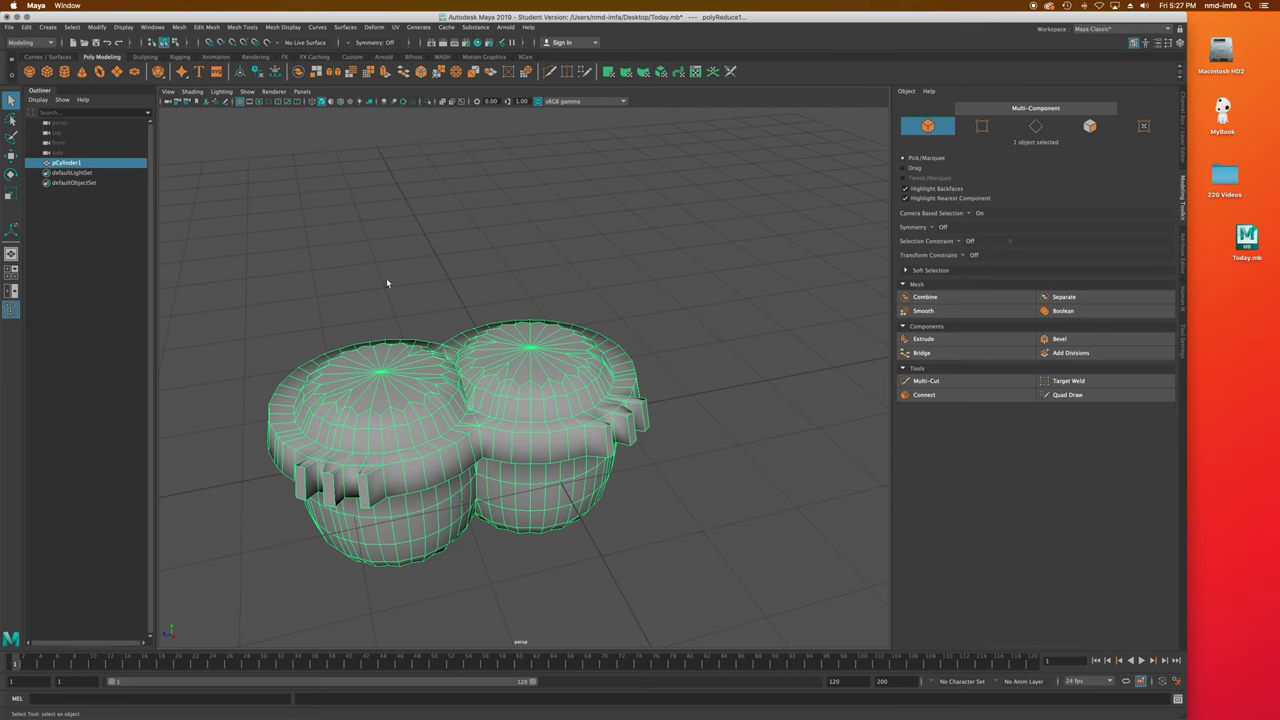
{"action": "scroll", "coordinate": [470, 392], "scroll_direction": "down", "scroll_amount": 2}
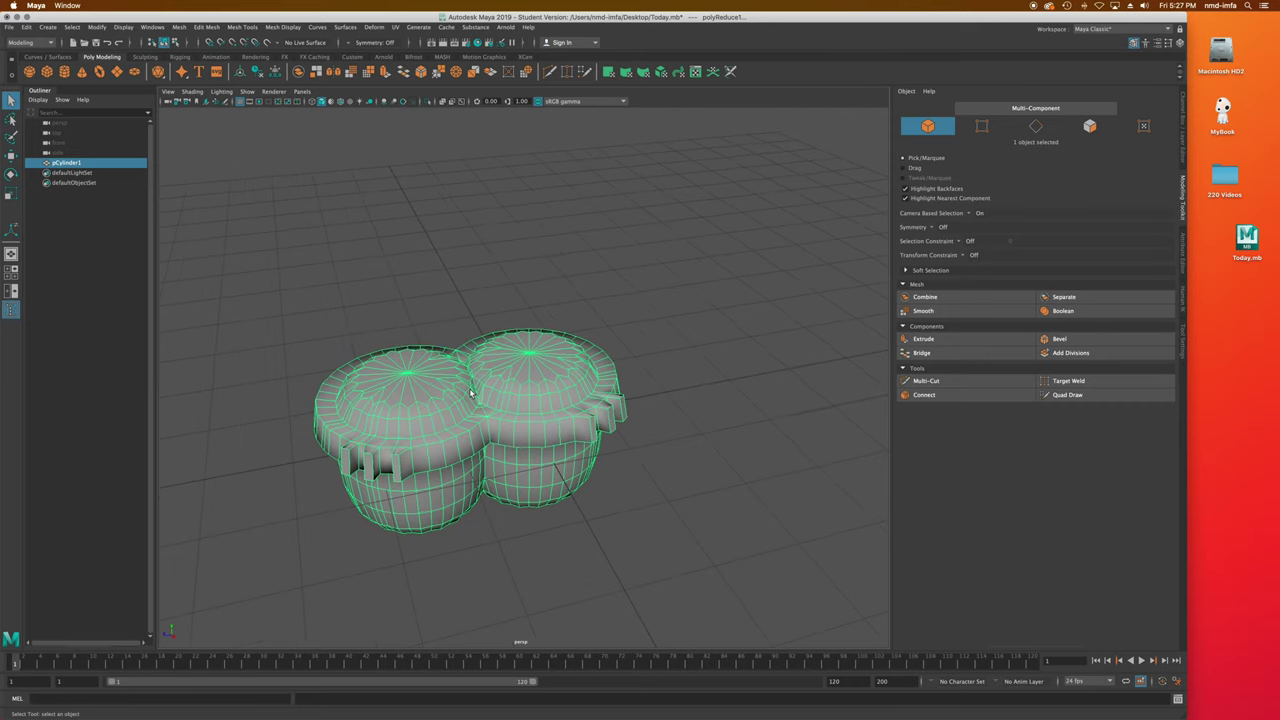
Undo the mesh reduction and the mirror to get back to the single cylinder.
{"action": "key", "text": "z"}
{"action": "key", "text": "z"}
{"action": "key", "text": "z"}
{"action": "key", "text": "z"}
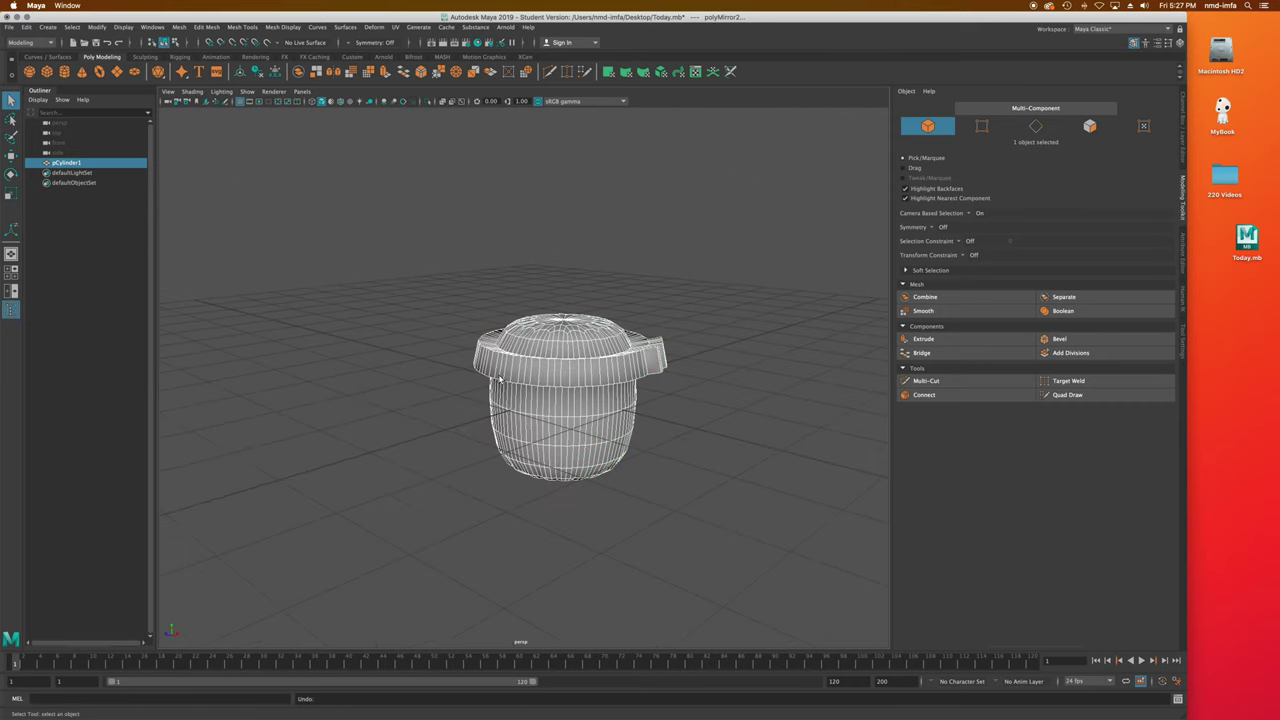
Duplicate the cylinder and move the copy along Z to about 1.61, slightly overlapping the original.
{"action": "left_click_drag", "start_coordinate": [557, 393], "coordinate": [498, 404], "text": "alt"}
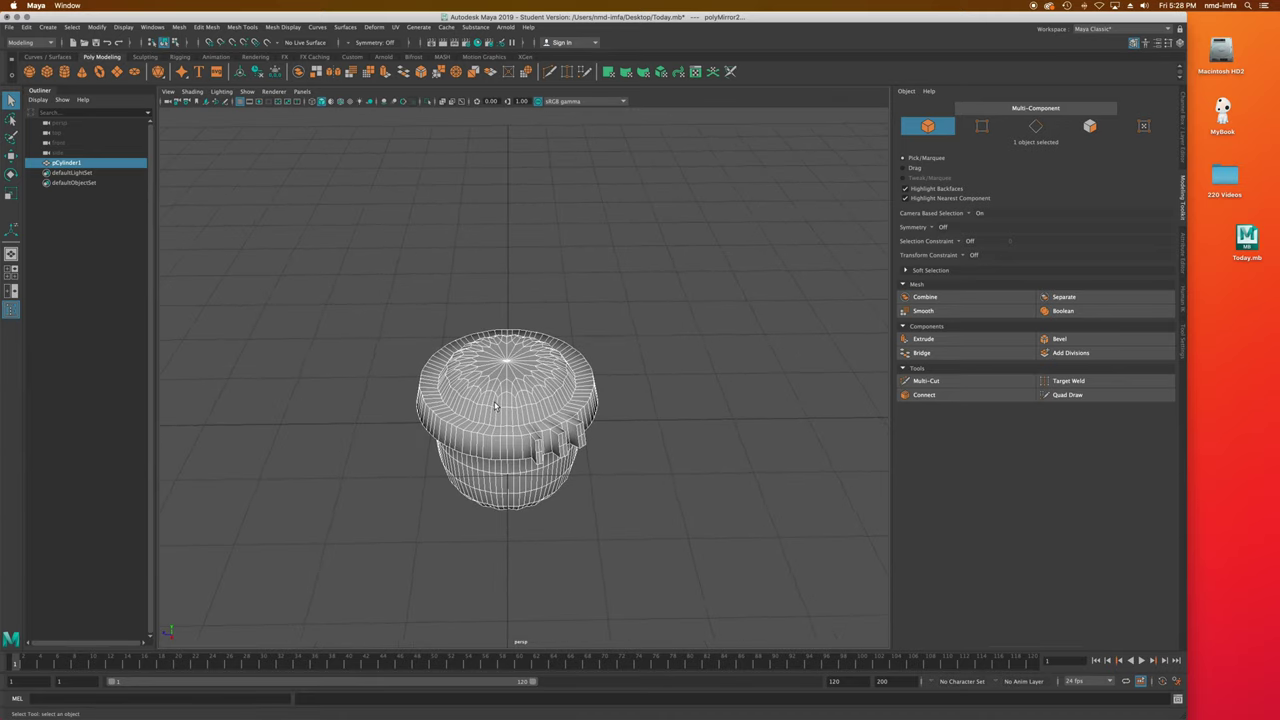
{"action": "left_click_drag", "start_coordinate": [421, 418], "coordinate": [496, 350], "text": "alt"}
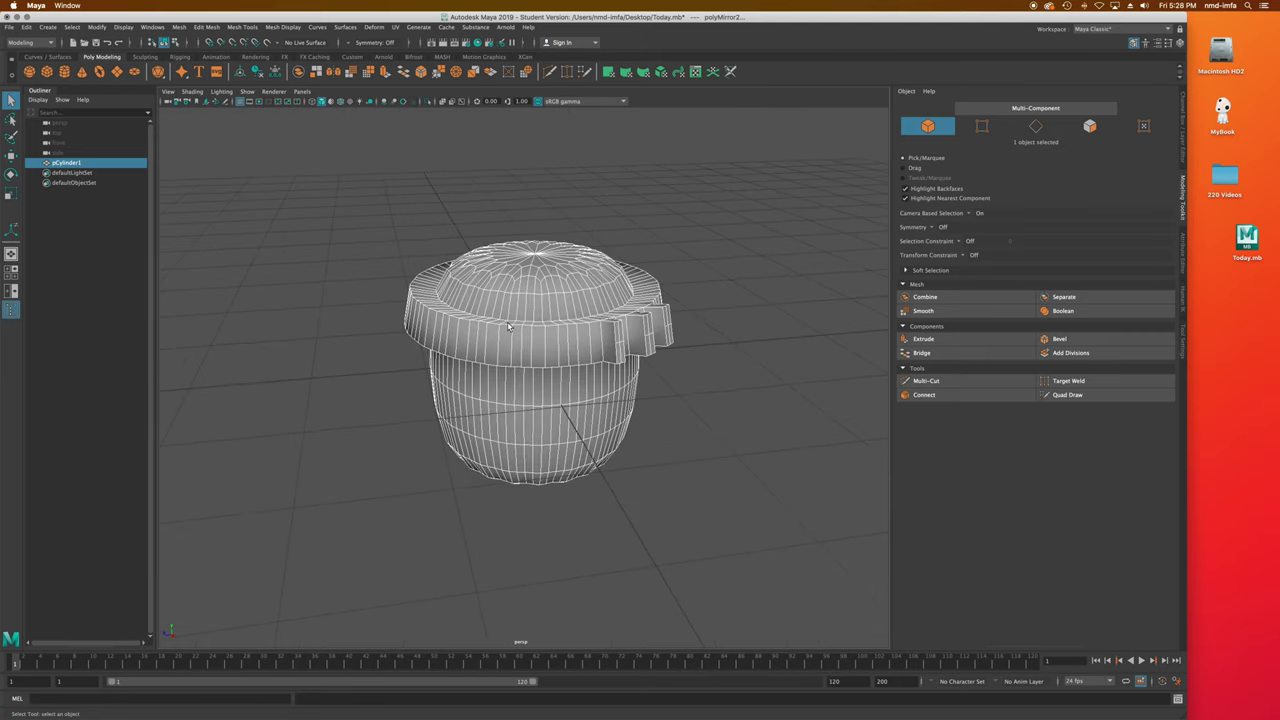
{"action": "left_click", "coordinate": [508, 326]}
{"action": "key", "text": "ctrl+d"}
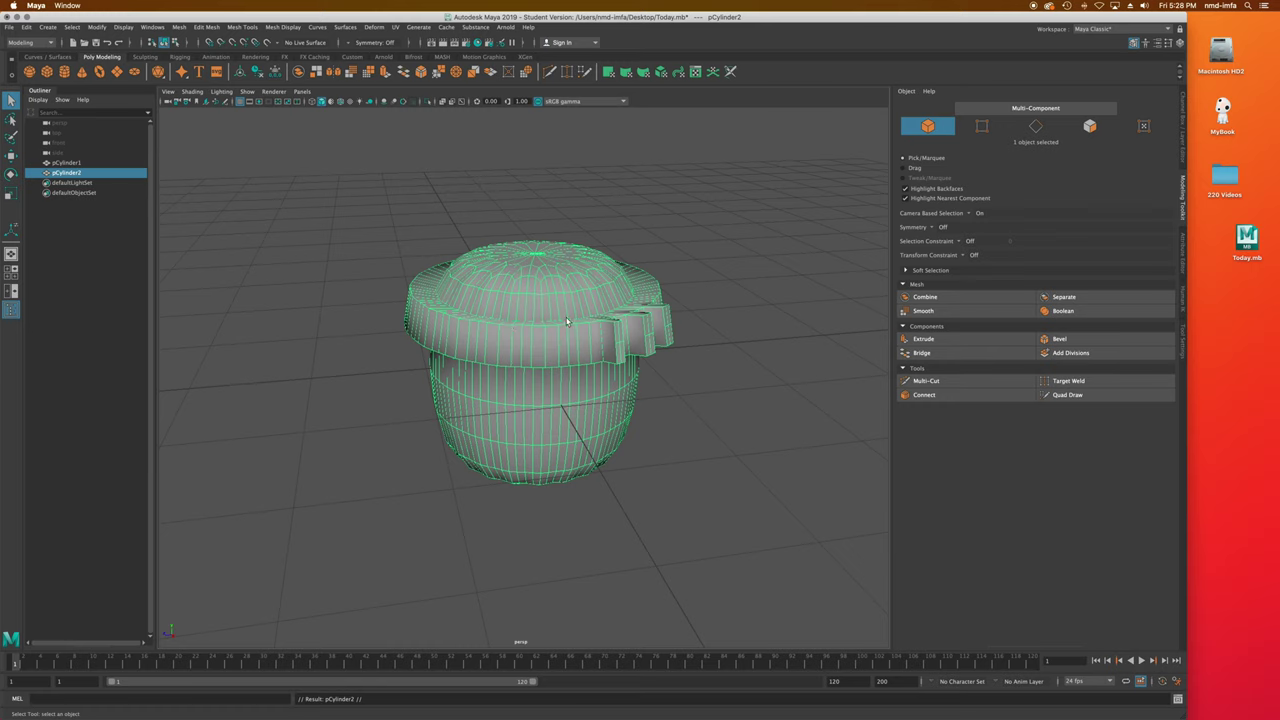
{"action": "key", "text": "w"}
{"action": "key", "text": "e"}
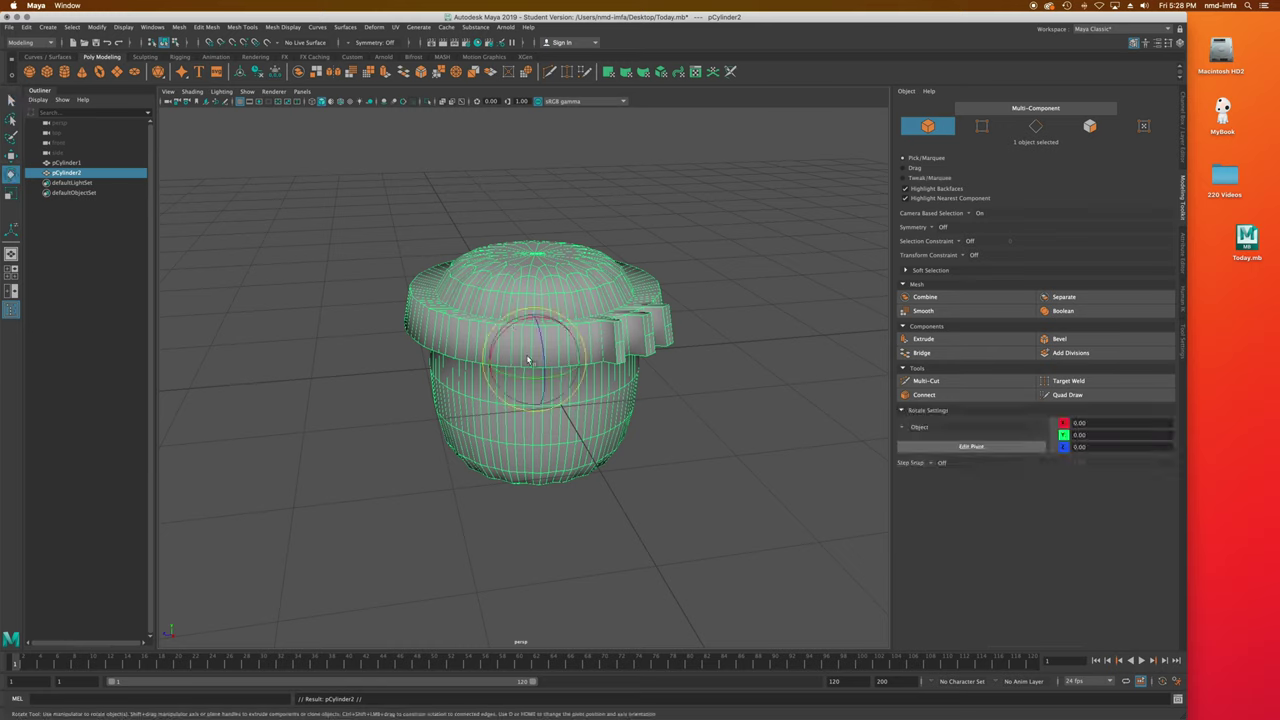
{"action": "key", "text": "w"}
{"action": "left_click_drag", "start_coordinate": [518, 364], "coordinate": [340, 384]}
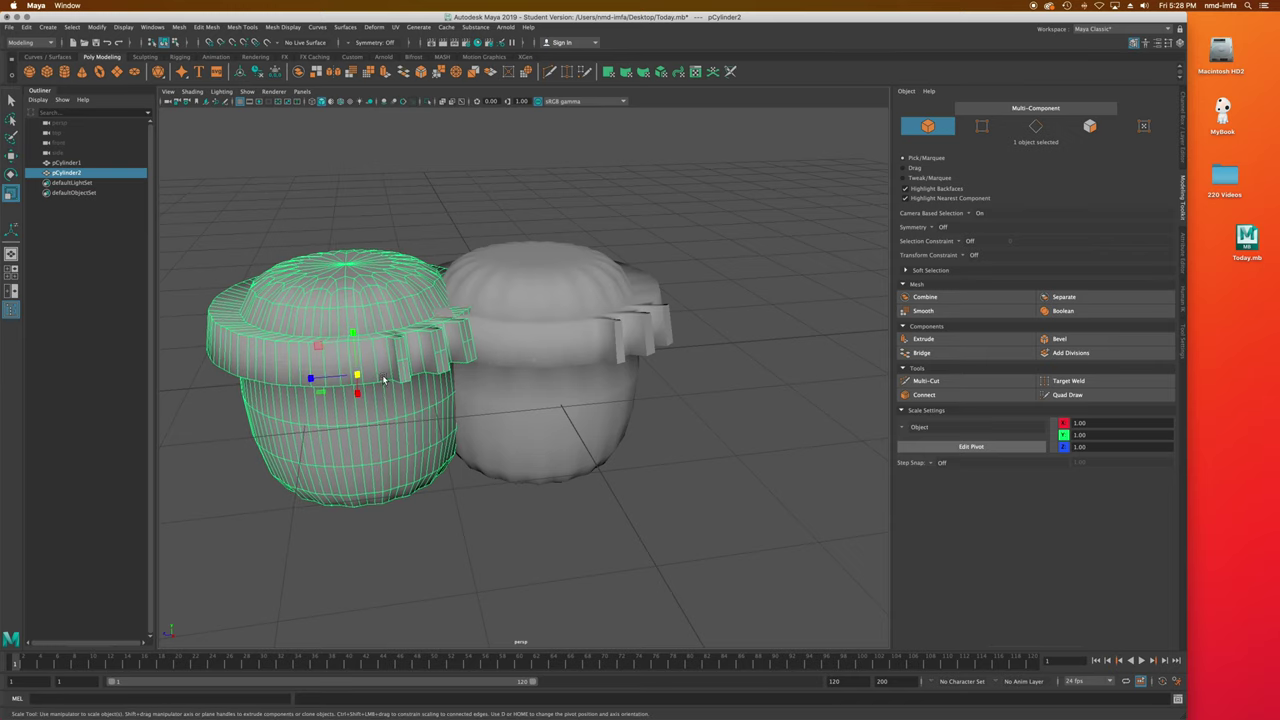
Rotate the duplicate cylinder about its Y axis so its extruded teeth face away from the original.
{"action": "key", "text": "e"}
{"action": "mouse_move", "coordinate": [358, 390]}
{"action": "left_mouse_down"}
{"action": "mouse_move", "coordinate": [325, 400]}
{"action": "mouse_move", "coordinate": [360, 403]}
{"action": "mouse_move", "coordinate": [348, 408]}
{"action": "left_mouse_up"}
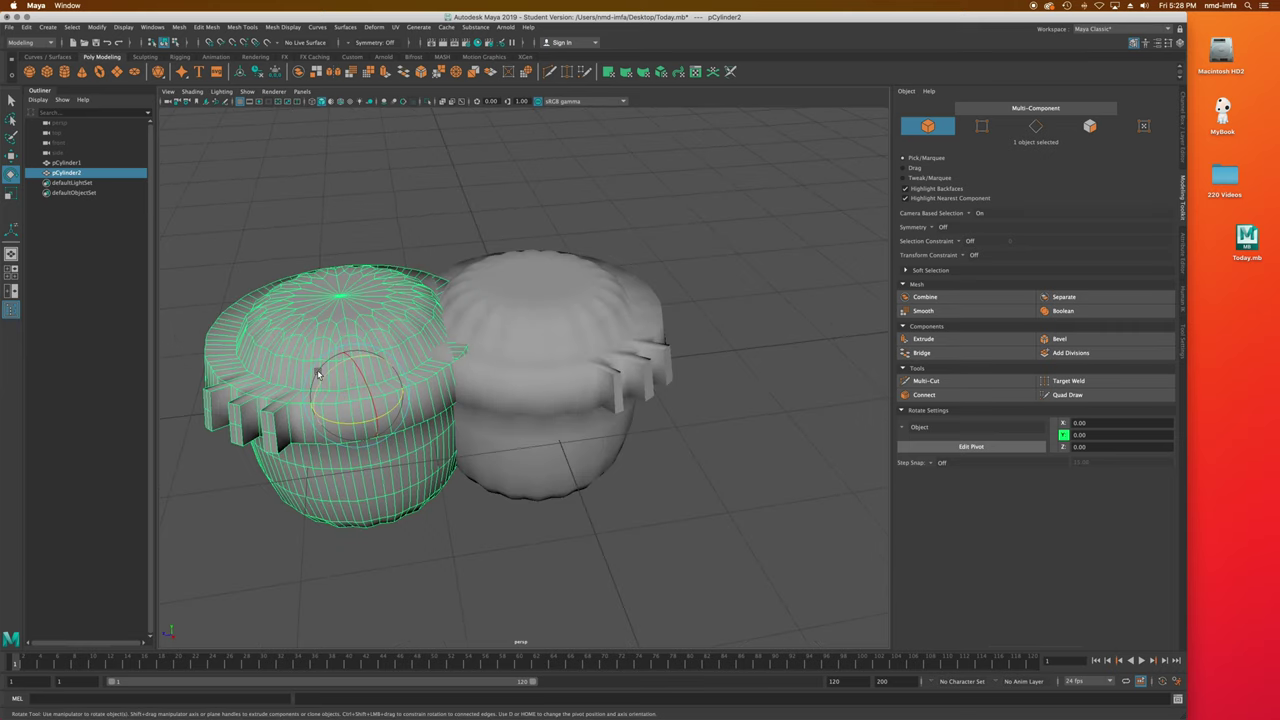
{"action": "left_click", "coordinate": [10, 100]}
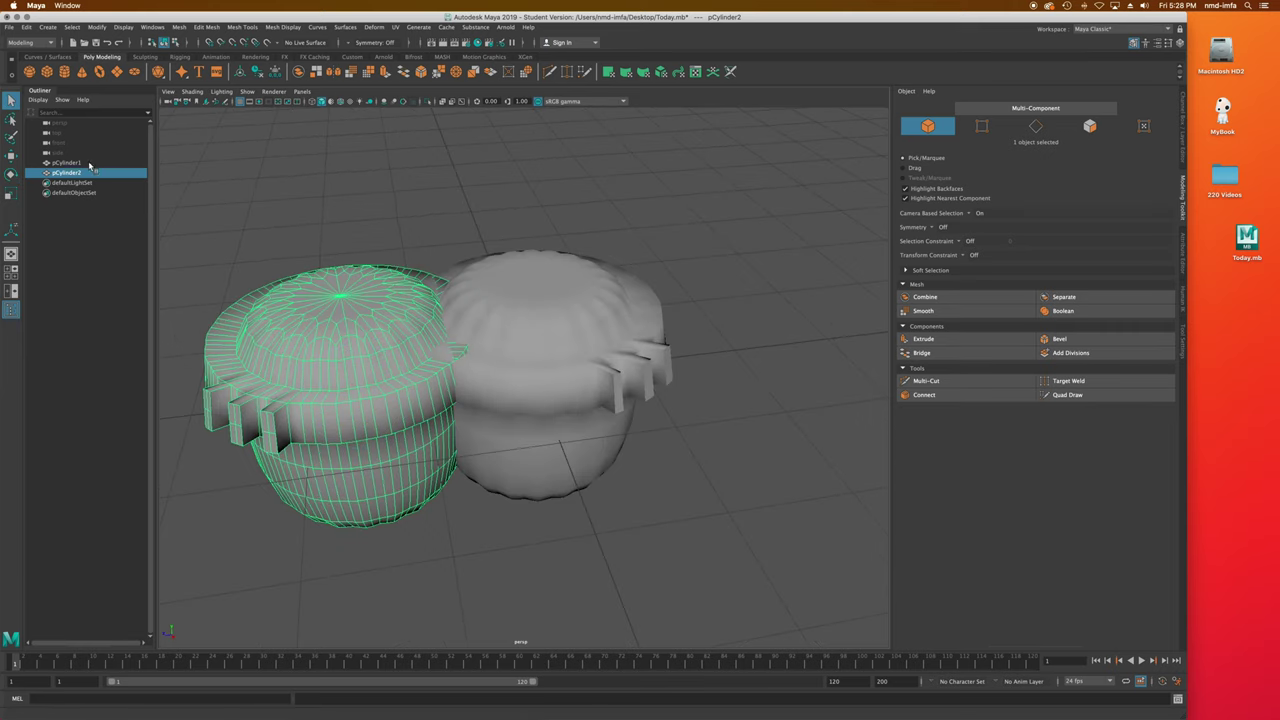
Combine the two cylinders into one mesh and move it along Z to about 0.39.
{"action": "left_click", "coordinate": [527, 343], "text": "shift"}
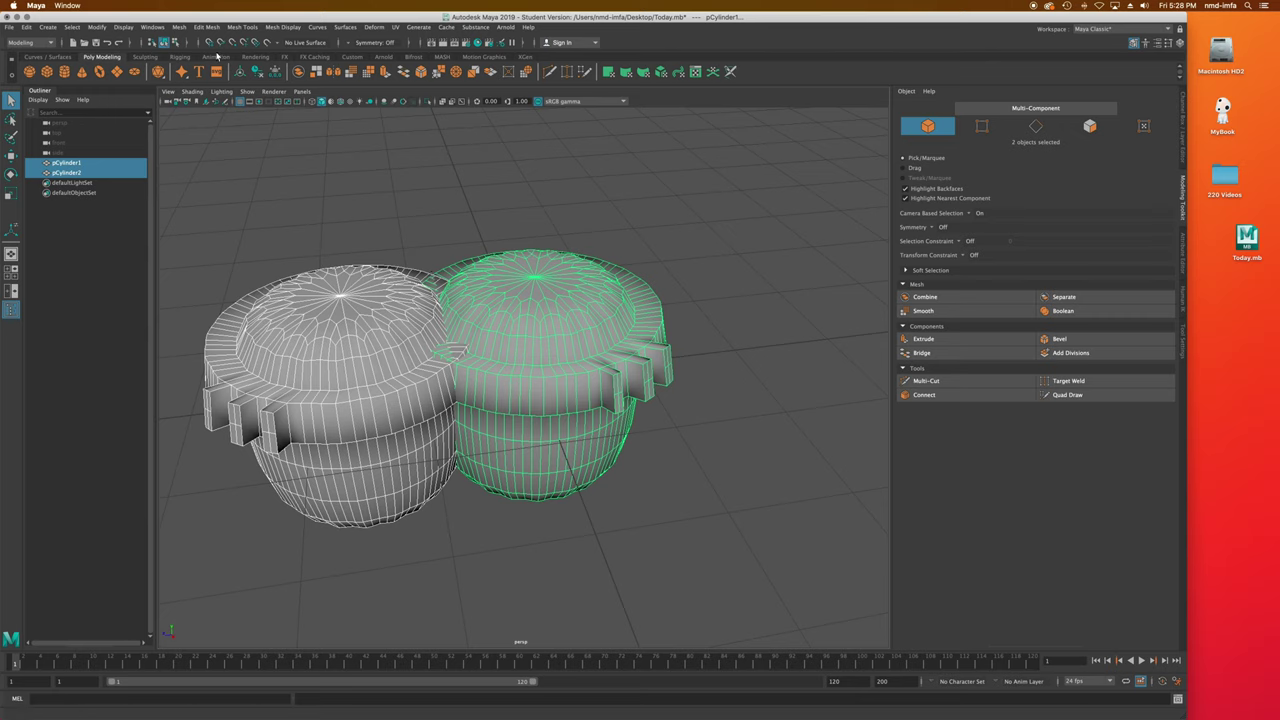
{"action": "left_click", "coordinate": [178, 27]}
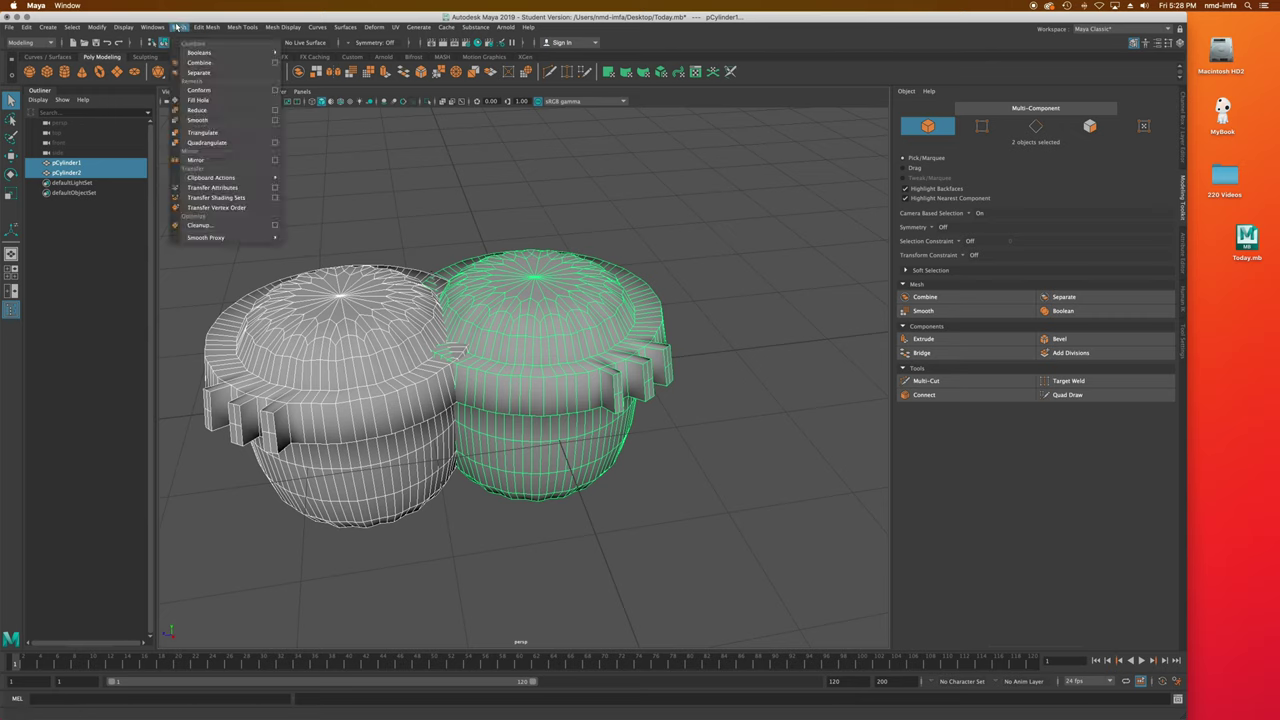
{"action": "left_click", "coordinate": [211, 64]}
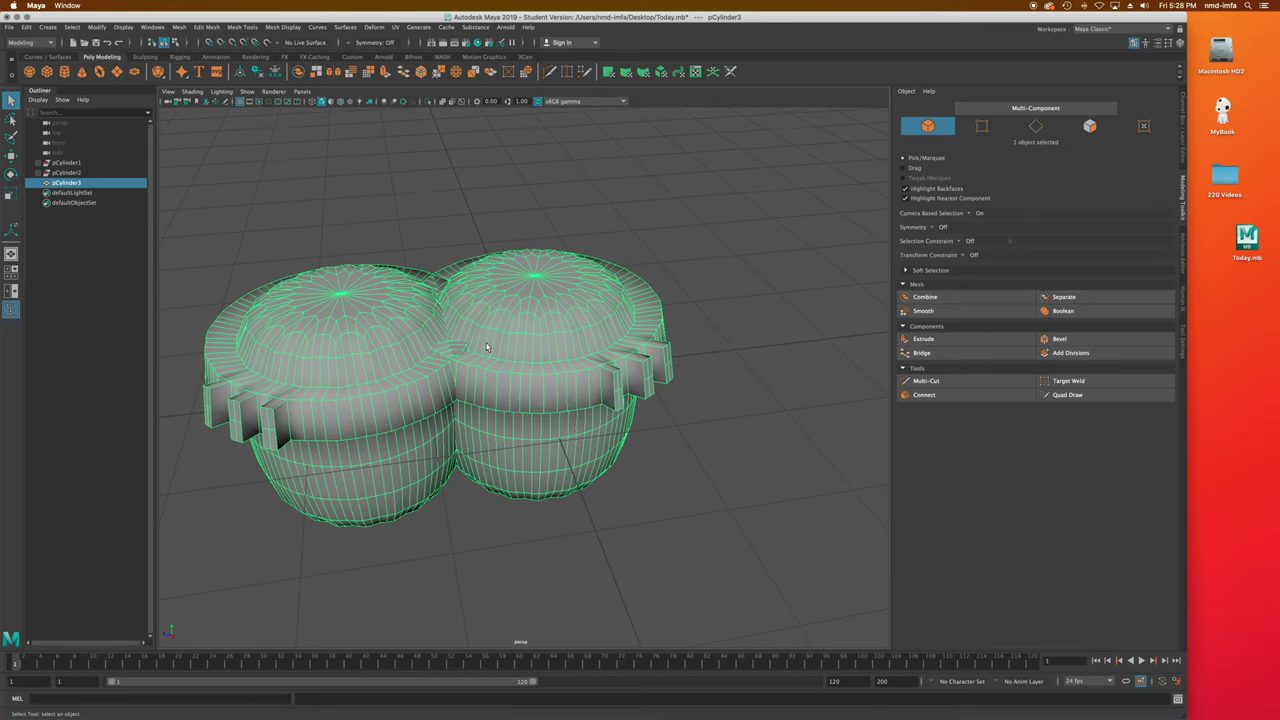
{"action": "key", "text": "r"}
{"action": "key", "text": "w"}
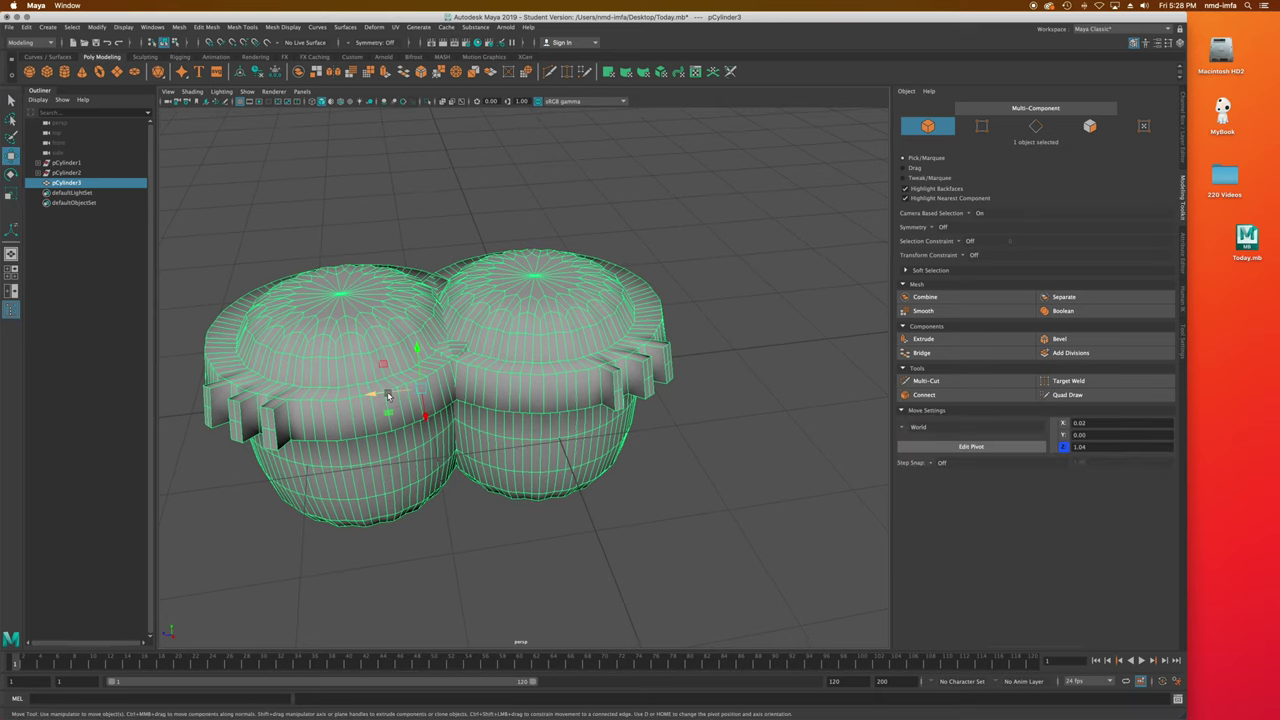
{"action": "left_click_drag", "start_coordinate": [410, 385], "coordinate": [457, 385]}
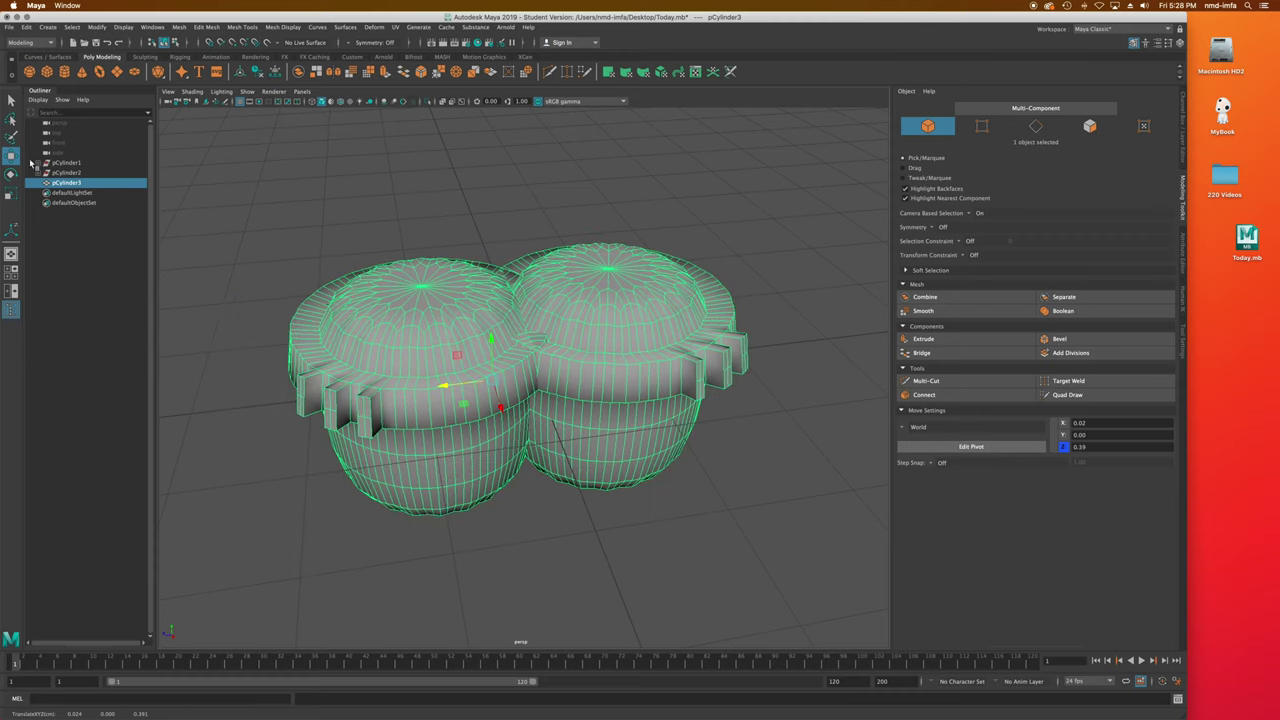
Expand pCylinder1 and pCylinder2 in the Outliner to examine the nodes left over from combining.
{"action": "left_click", "coordinate": [60, 173]}
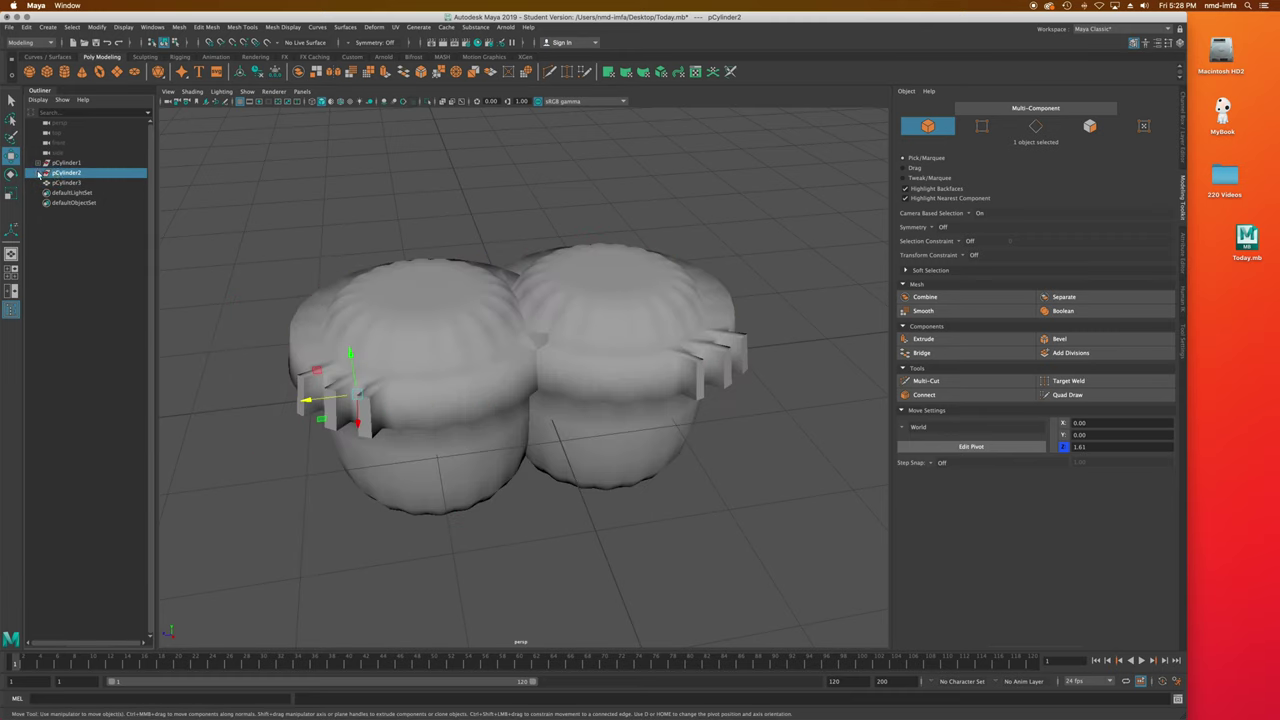
{"action": "left_click", "coordinate": [39, 174]}
{"action": "left_click", "coordinate": [69, 184]}
{"action": "left_click", "coordinate": [65, 193]}
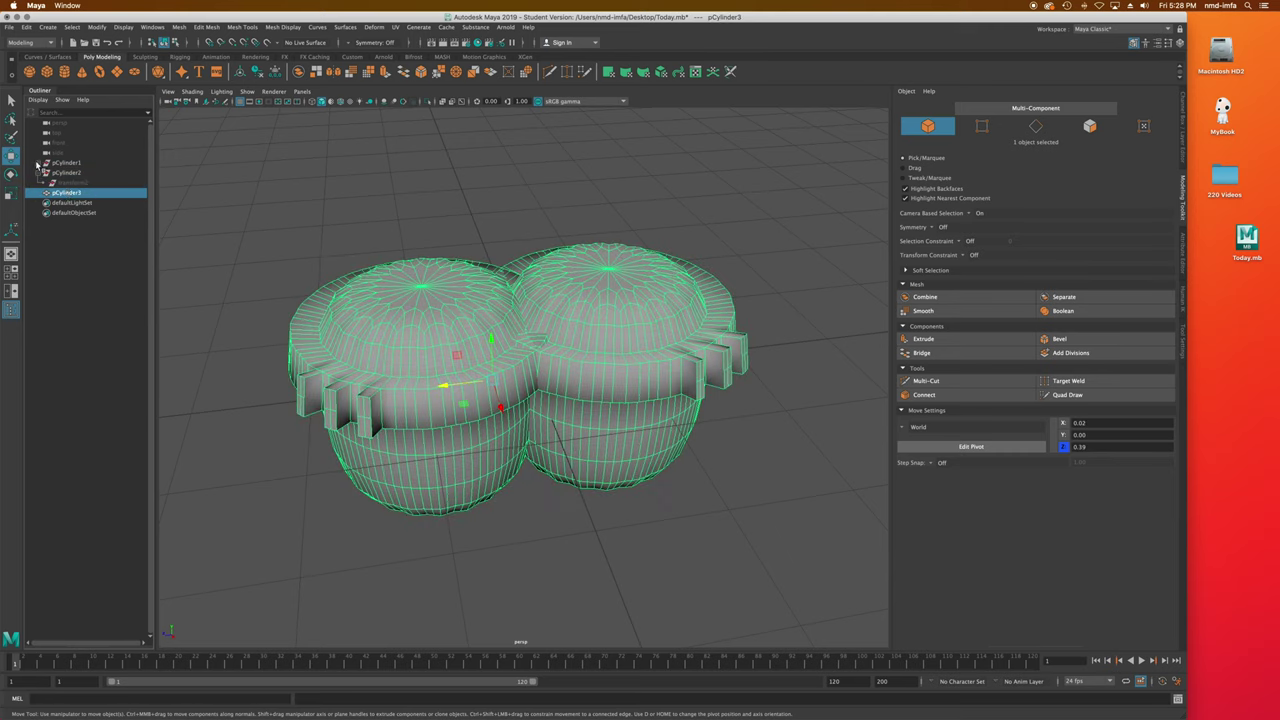
{"action": "left_click", "coordinate": [38, 163]}
{"action": "left_click", "coordinate": [199, 227]}
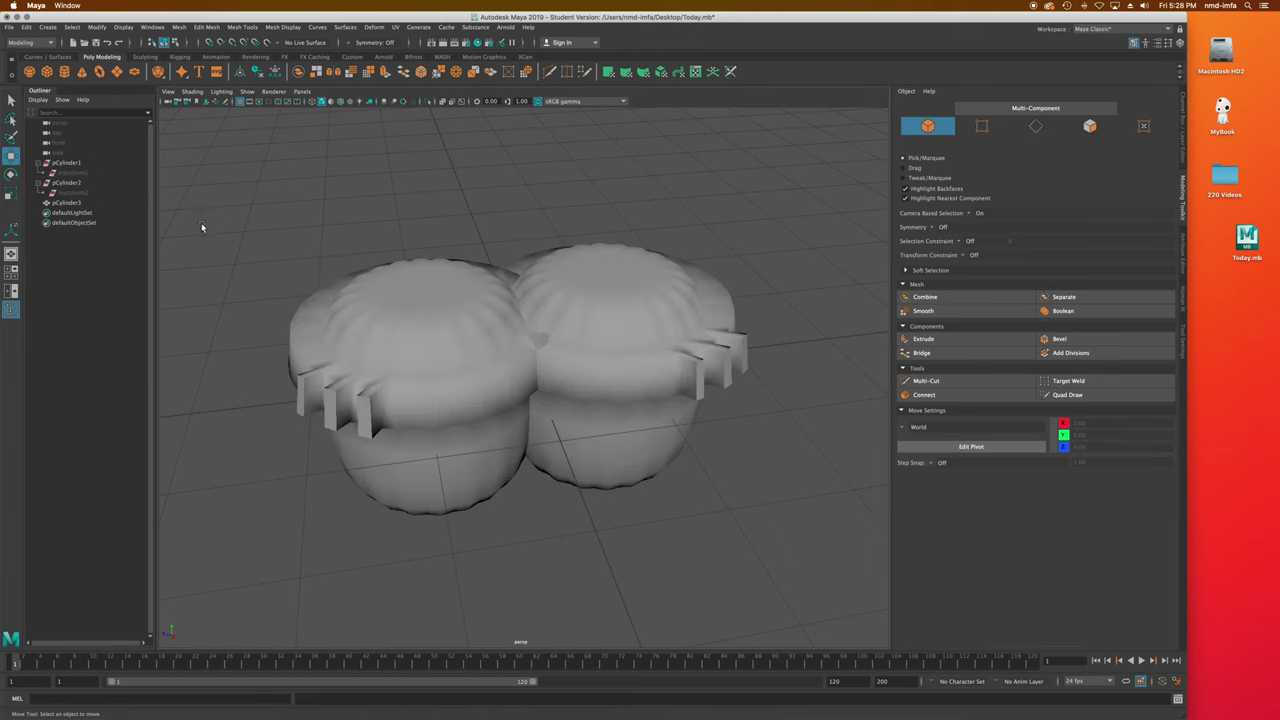
Separate the combined mesh into its individual cylinders and expand pCylinder3 in the Outliner.
{"action": "left_click", "coordinate": [540, 319]}
{"action": "mouse_move", "coordinate": [587, 361]}
{"action": "left_mouse_down", "text": "alt"}
{"action": "mouse_move", "coordinate": [632, 367]}
{"action": "mouse_move", "coordinate": [598, 364]}
{"action": "left_mouse_up", "text": "alt"}
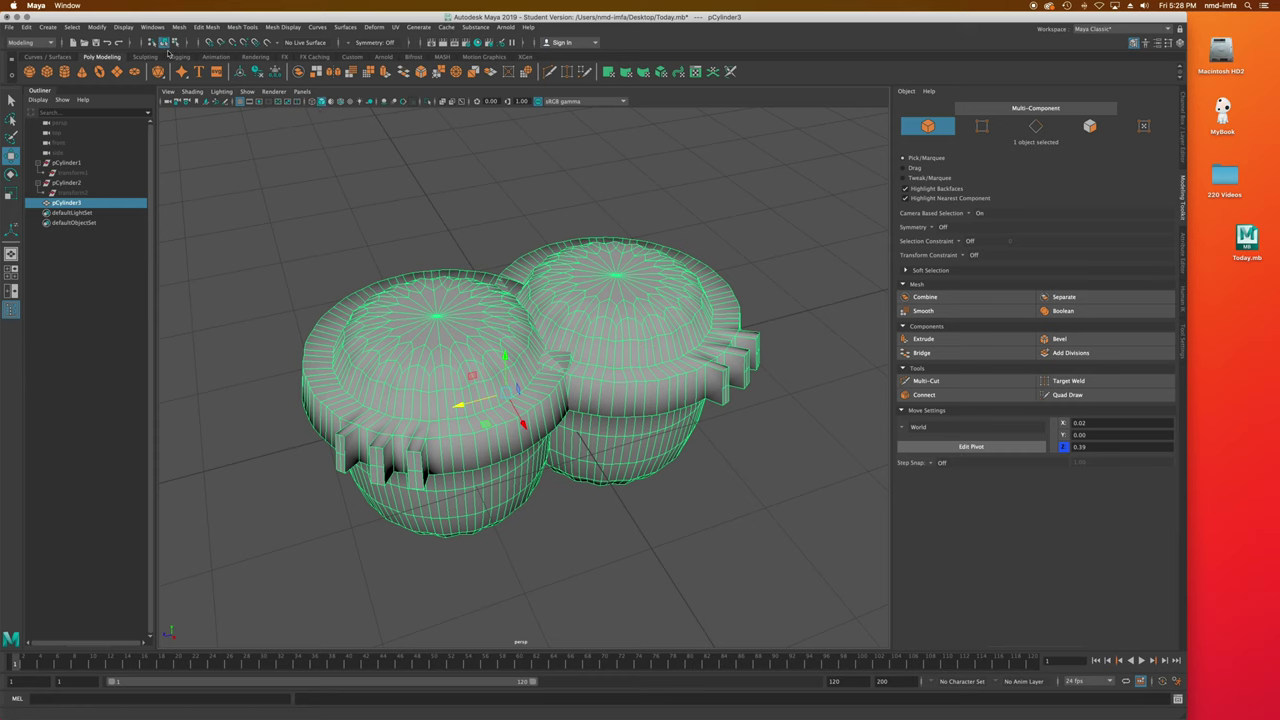
{"action": "left_click", "coordinate": [184, 27]}
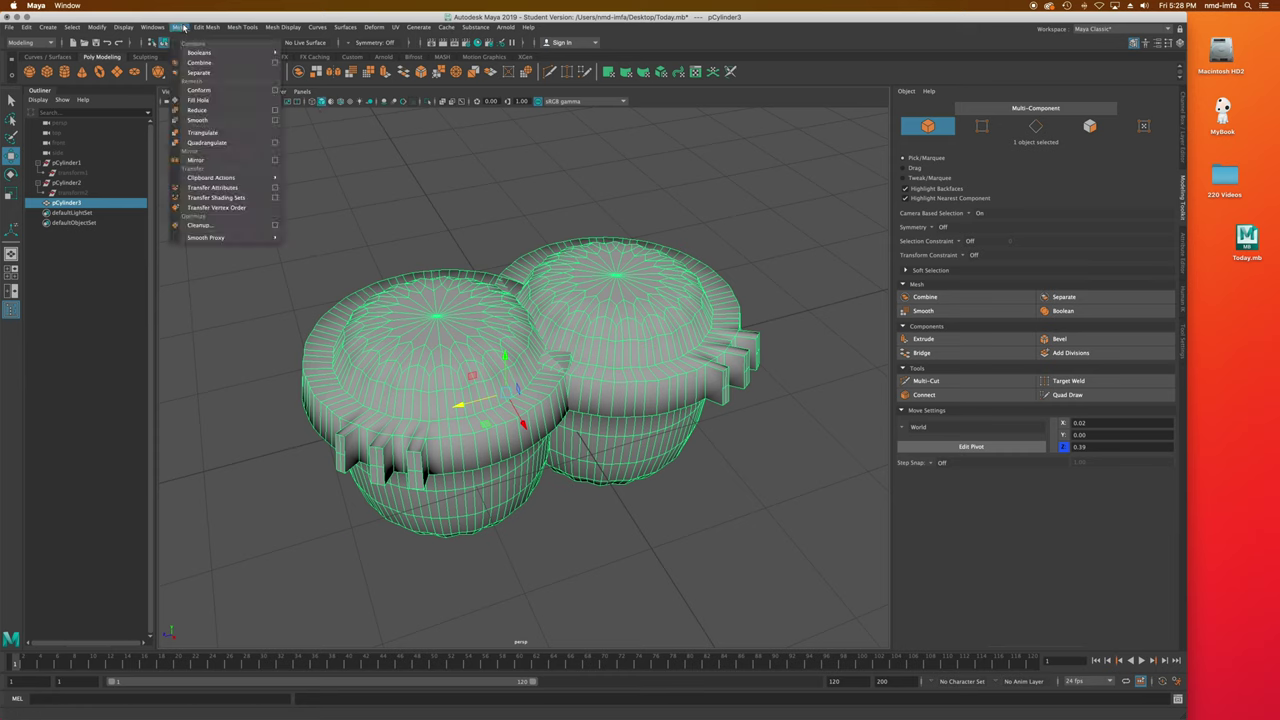
{"action": "left_click", "coordinate": [215, 64]}
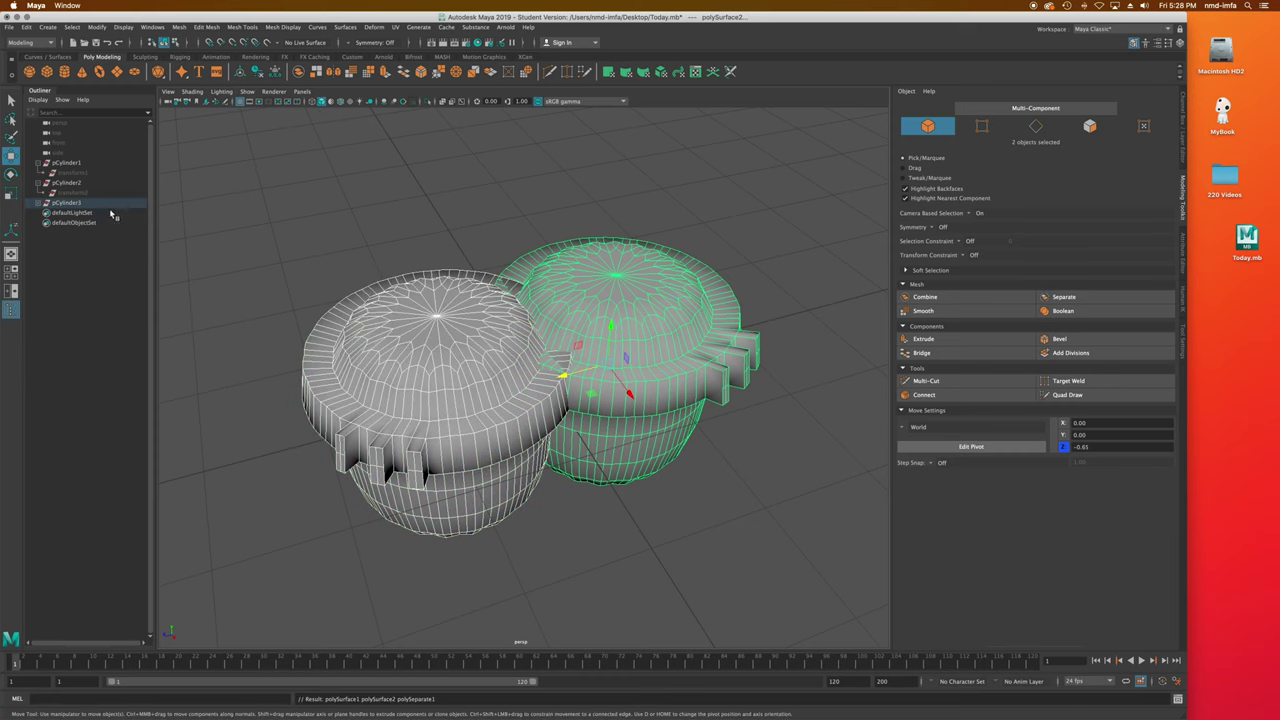
{"action": "left_click", "coordinate": [44, 203]}
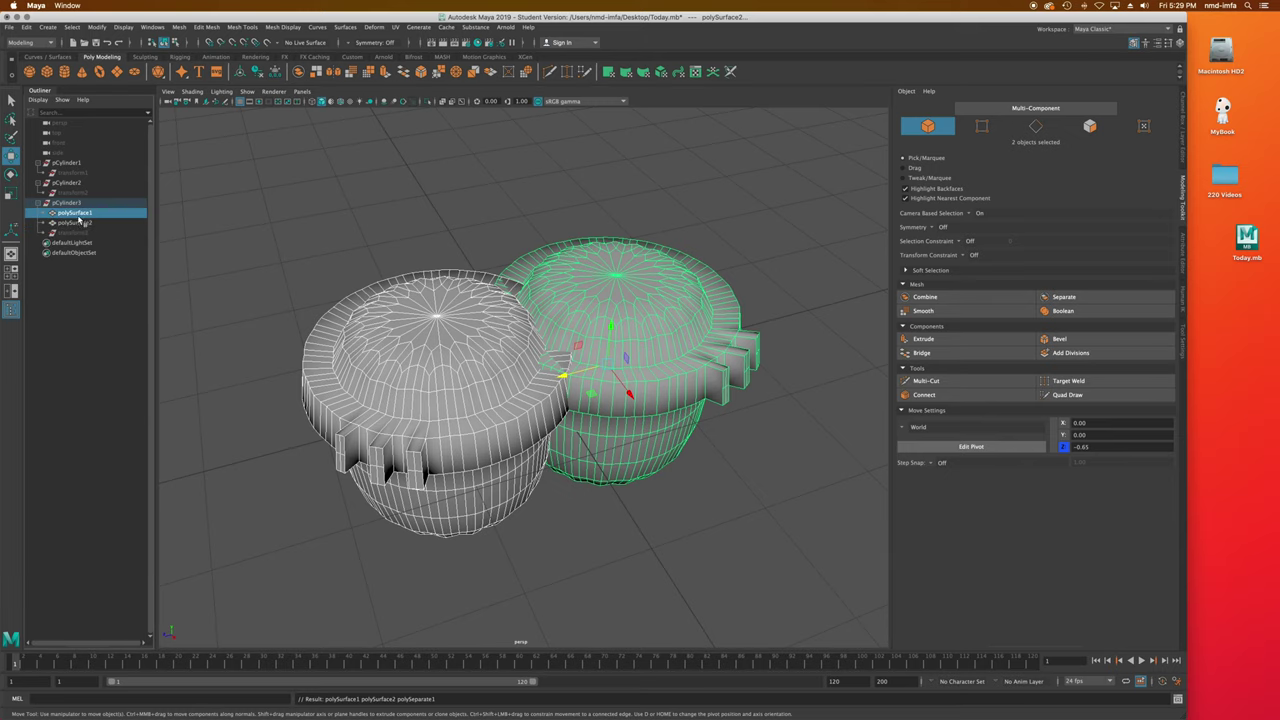
Select polySurface1 and polySurface2 individually and examine the separated cylinders from several angles.
{"action": "left_click", "coordinate": [74, 212]}
{"action": "left_click", "coordinate": [76, 222]}
{"action": "left_click_drag", "start_coordinate": [588, 454], "coordinate": [623, 486], "text": "alt"}
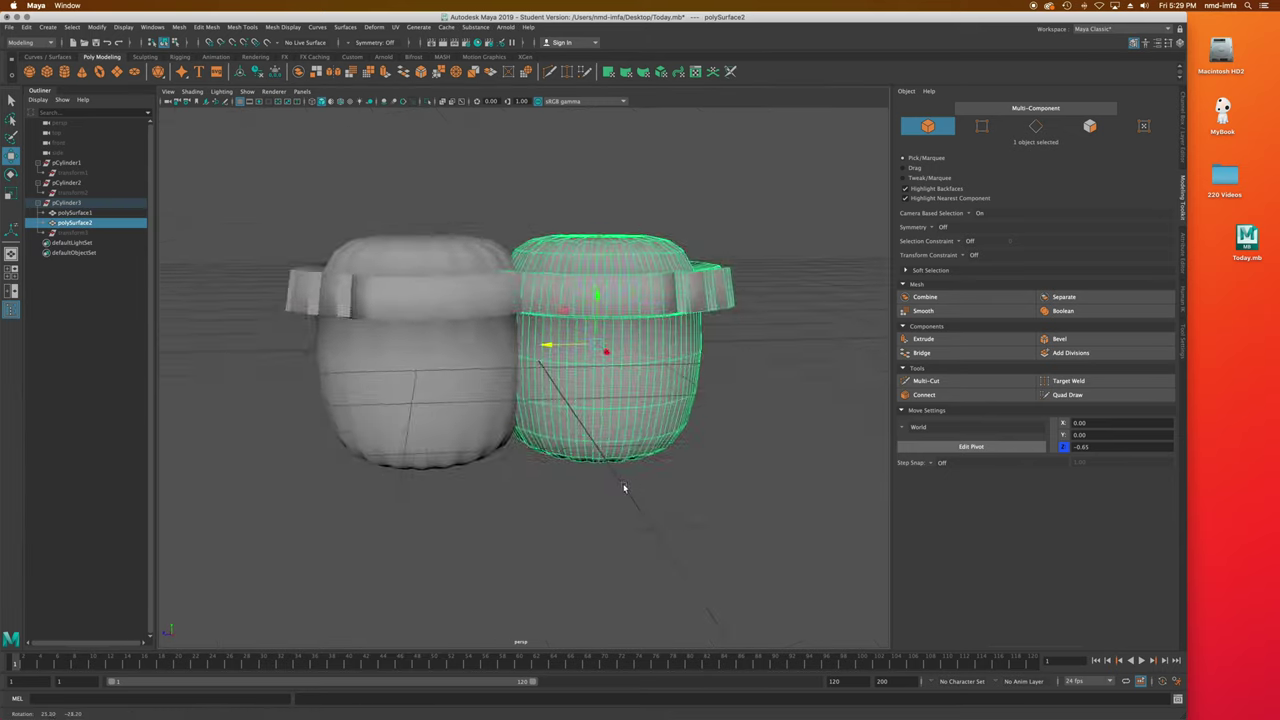
{"action": "scroll", "coordinate": [640, 497], "scroll_direction": "up", "scroll_amount": 5}
{"action": "scroll", "coordinate": [549, 413], "scroll_direction": "down", "scroll_amount": 2}
{"action": "scroll", "coordinate": [549, 409], "scroll_direction": "down", "scroll_amount": 3}
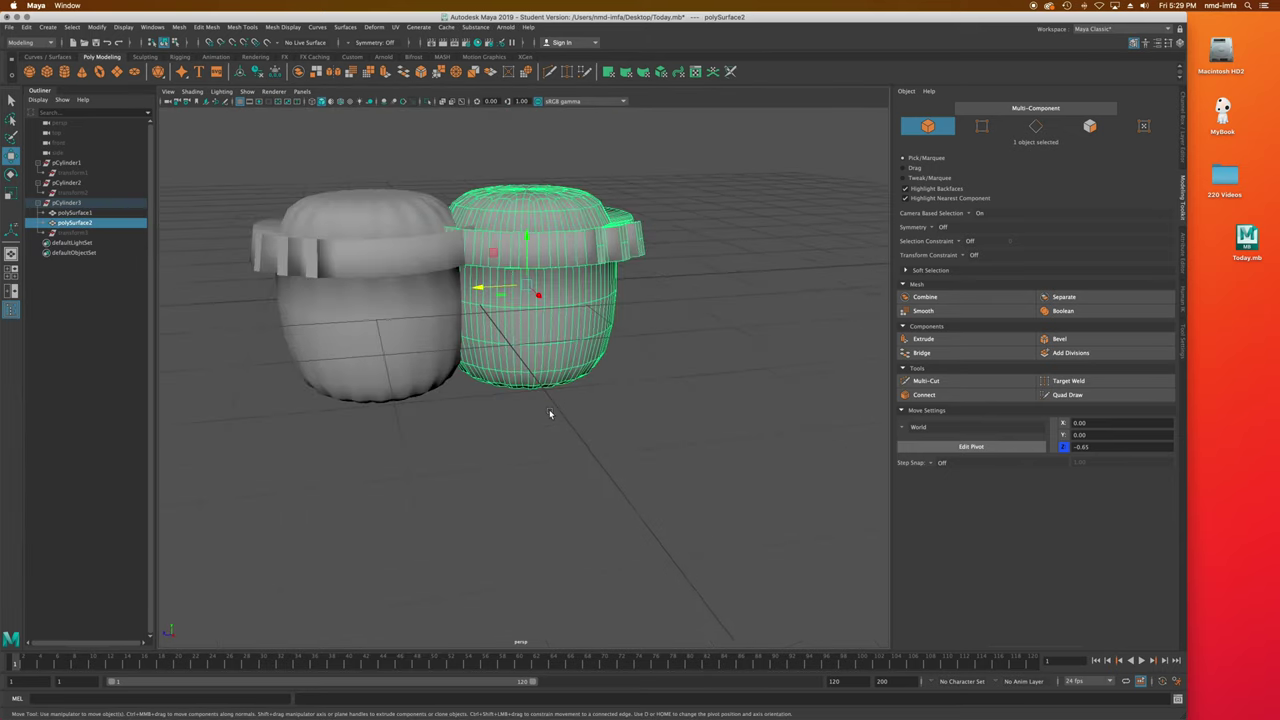
{"action": "mouse_move", "coordinate": [549, 409]}
{"action": "left_mouse_down", "text": "alt"}
{"action": "mouse_move", "coordinate": [557, 329]}
{"action": "mouse_move", "coordinate": [597, 353]}
{"action": "mouse_move", "coordinate": [686, 486]}
{"action": "mouse_move", "coordinate": [651, 449]}
{"action": "mouse_move", "coordinate": [603, 463]}
{"action": "mouse_move", "coordinate": [646, 449]}
{"action": "mouse_move", "coordinate": [556, 422]}
{"action": "left_mouse_up", "text": "alt"}
{"action": "left_click", "coordinate": [505, 411]}
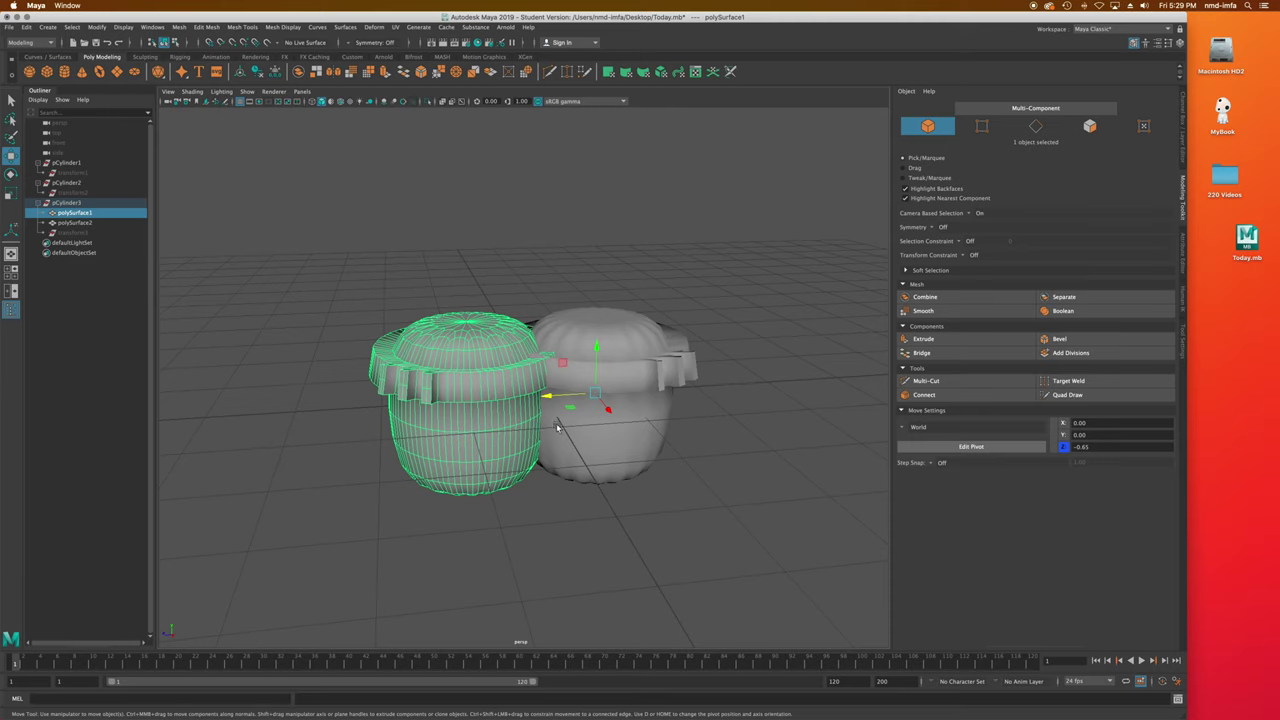
{"action": "left_click_drag", "start_coordinate": [557, 427], "coordinate": [583, 429], "text": "alt"}
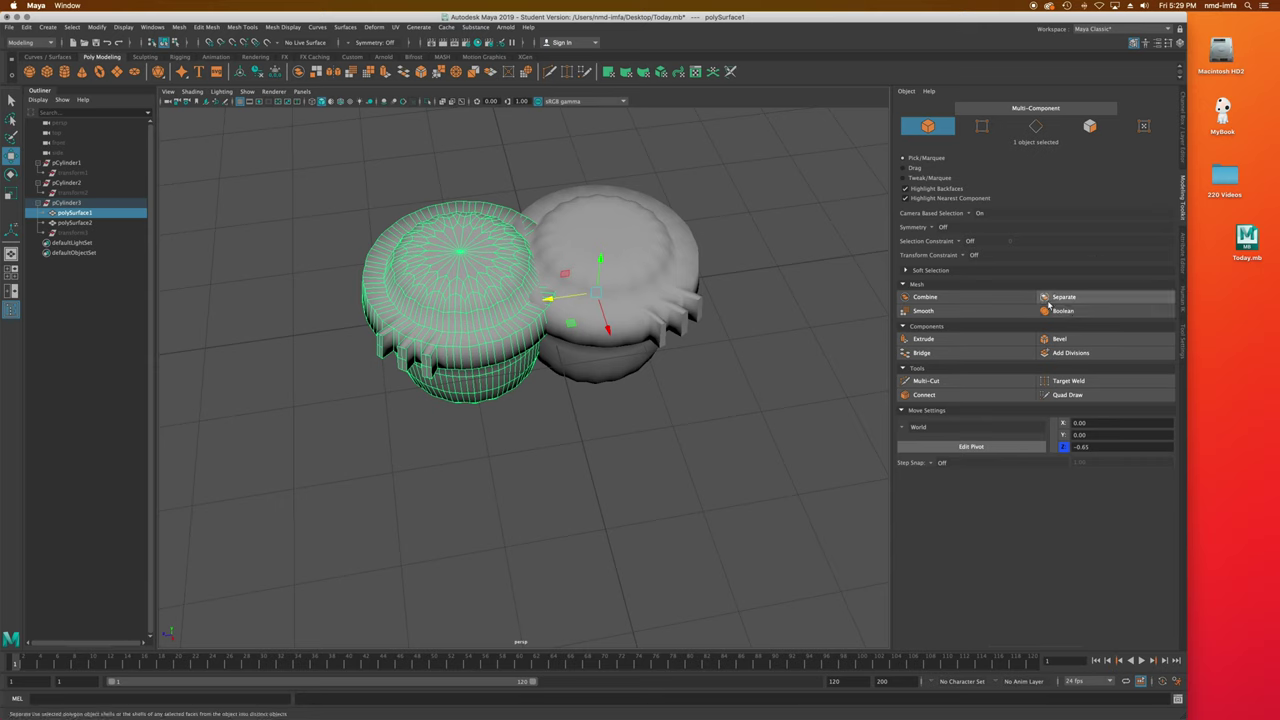
Select both separated cylinders and combine them into one mesh.
{"action": "left_click", "coordinate": [617, 289], "text": "shift"}
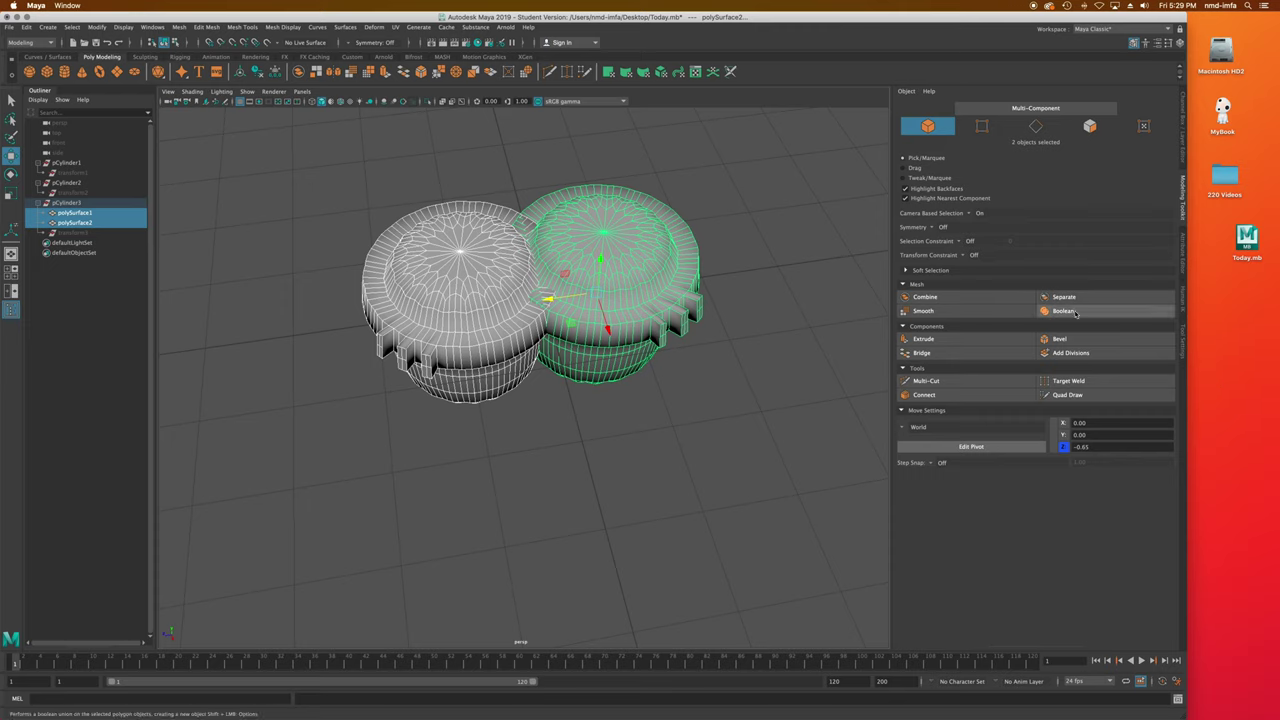
{"action": "left_click", "coordinate": [178, 27]}
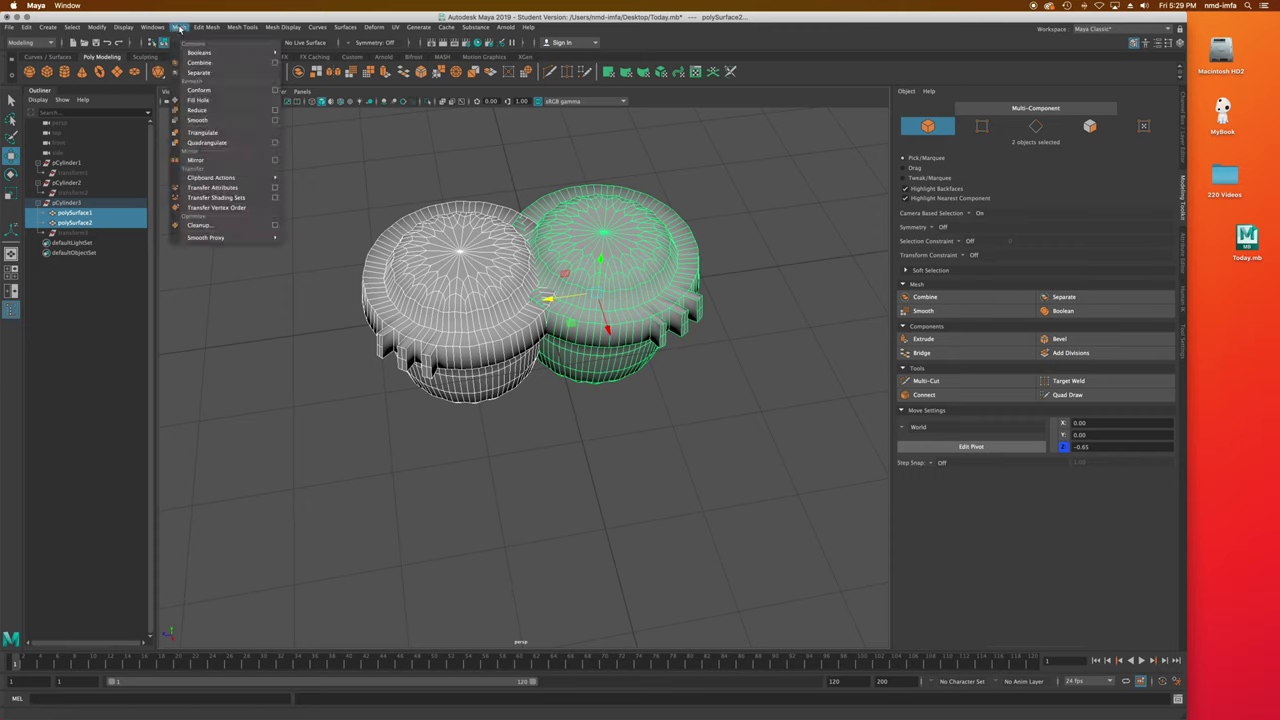
{"action": "mouse_move", "coordinate": [215, 55]}
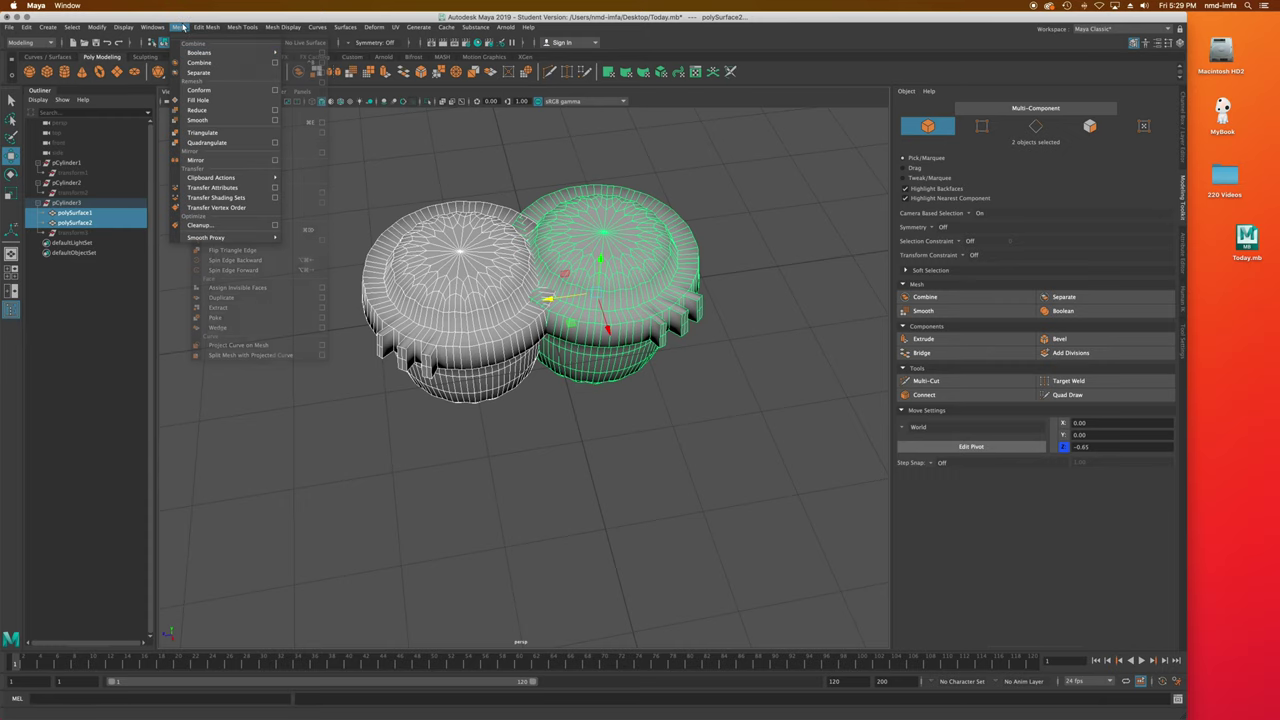
{"action": "key", "text": "Escape"}
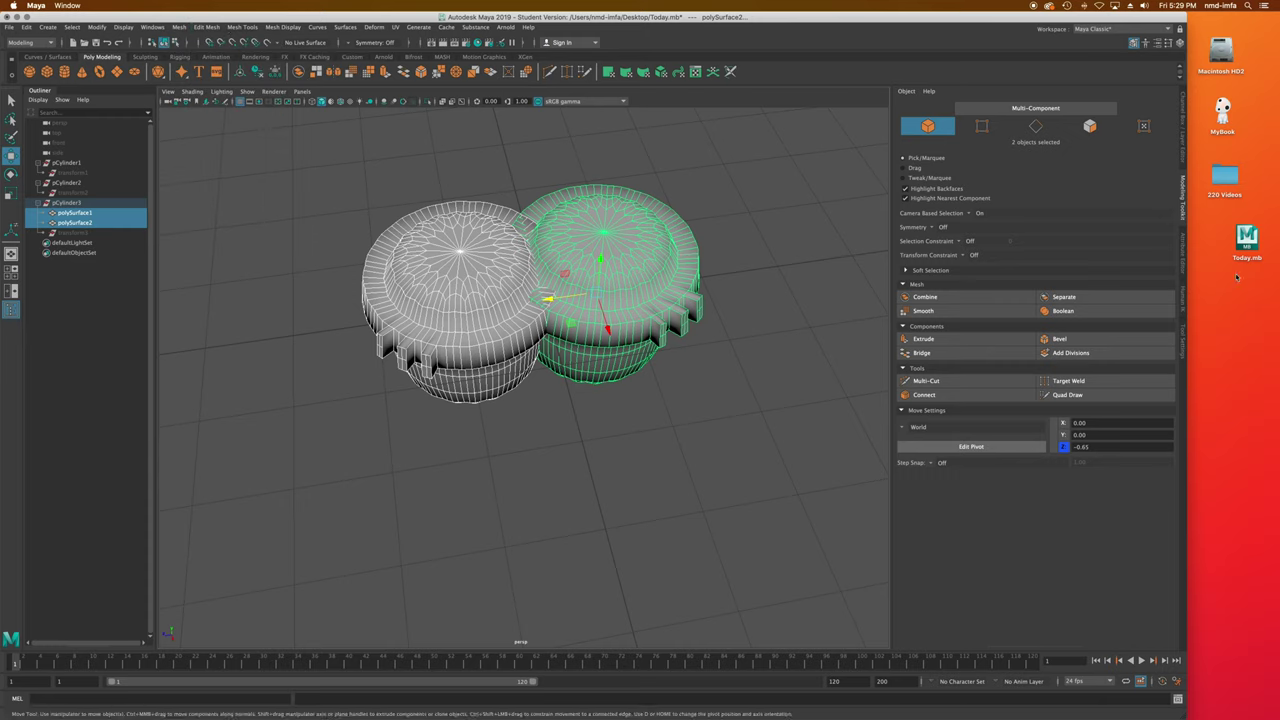
{"action": "scroll", "coordinate": [592, 305], "scroll_direction": "up", "scroll_amount": 2}
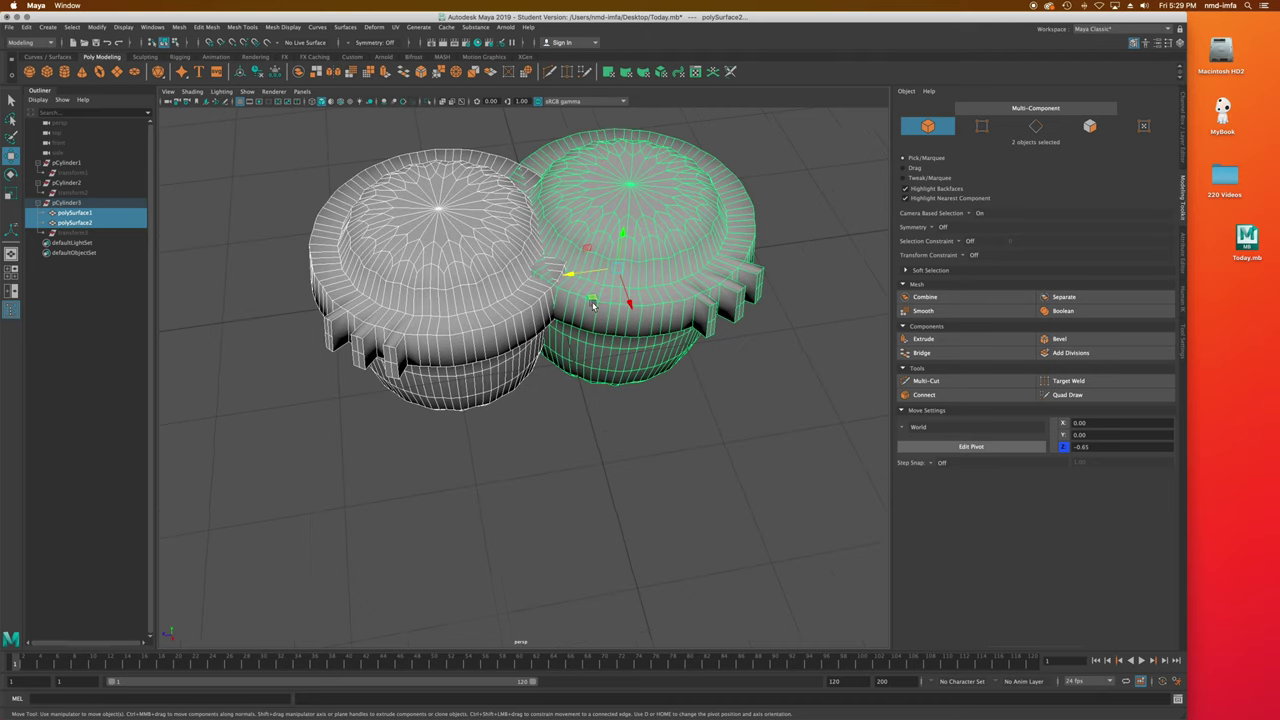
{"action": "left_click_drag", "start_coordinate": [598, 305], "coordinate": [567, 380], "text": "alt"}
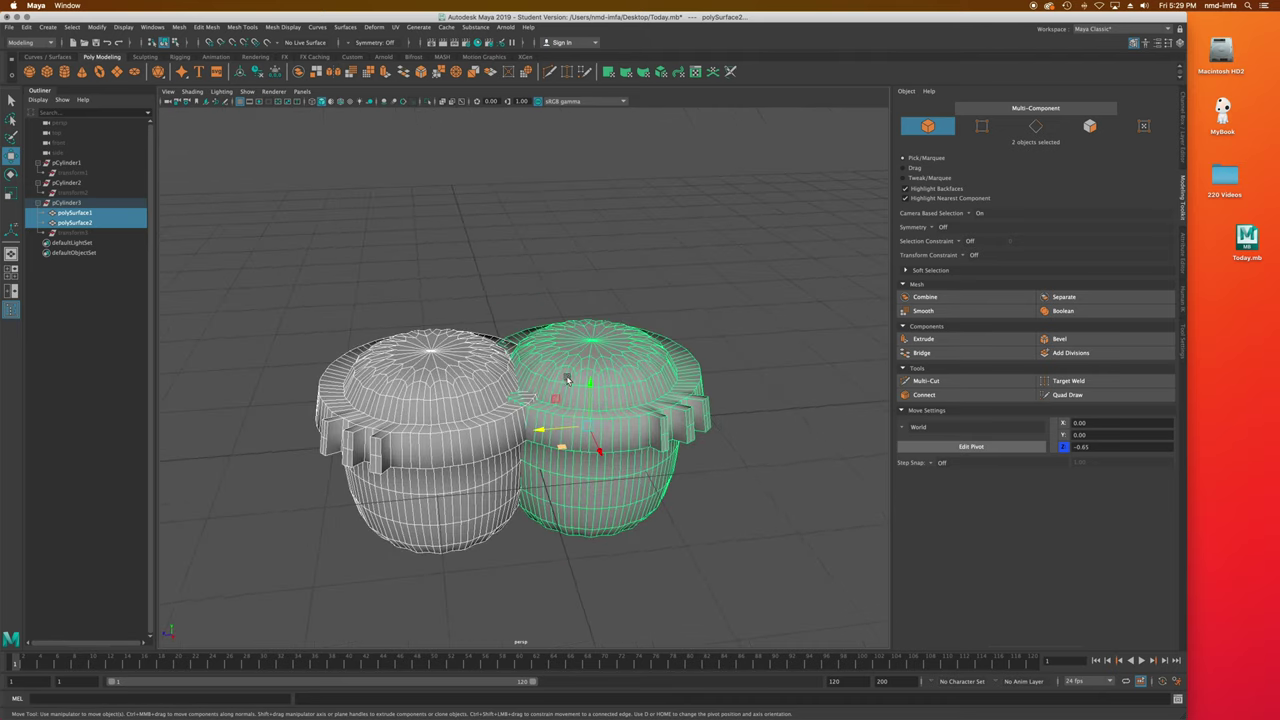
{"action": "left_click", "coordinate": [178, 27]}
{"action": "left_click", "coordinate": [212, 66]}
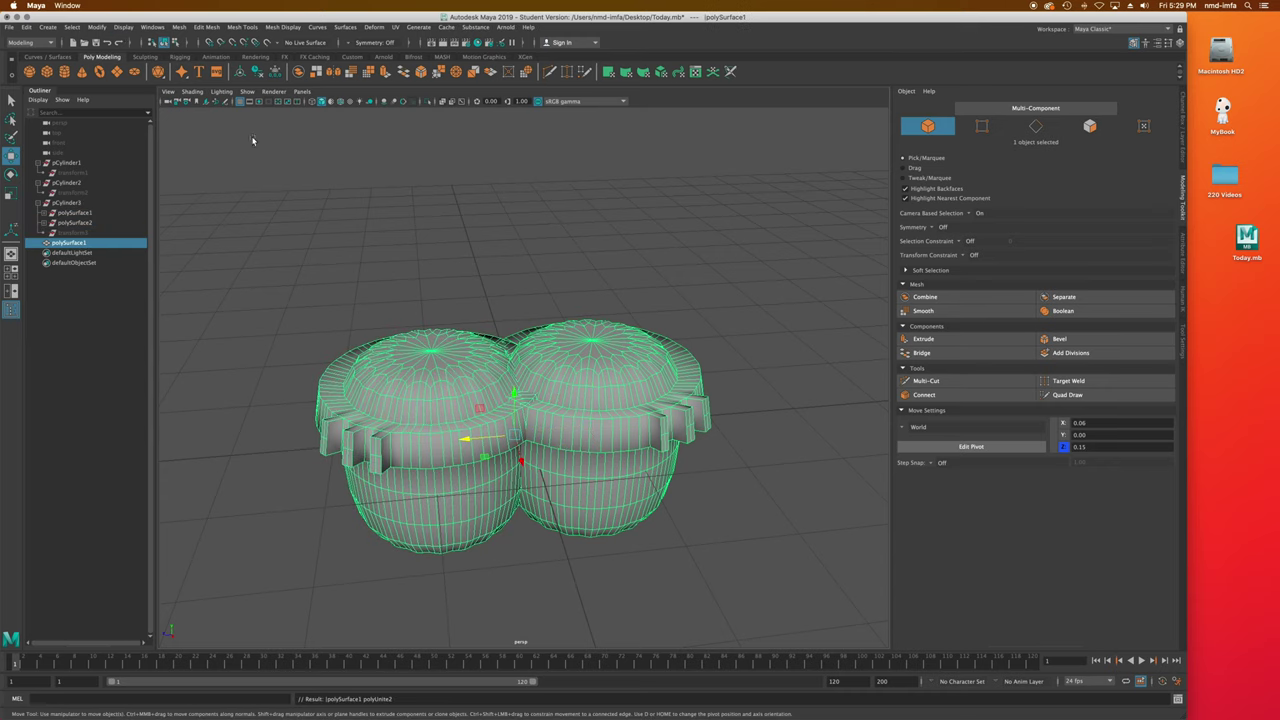
Inspect the combined mesh's interior with X-Ray shading, and undo the combine.
{"action": "left_click", "coordinate": [192, 91]}
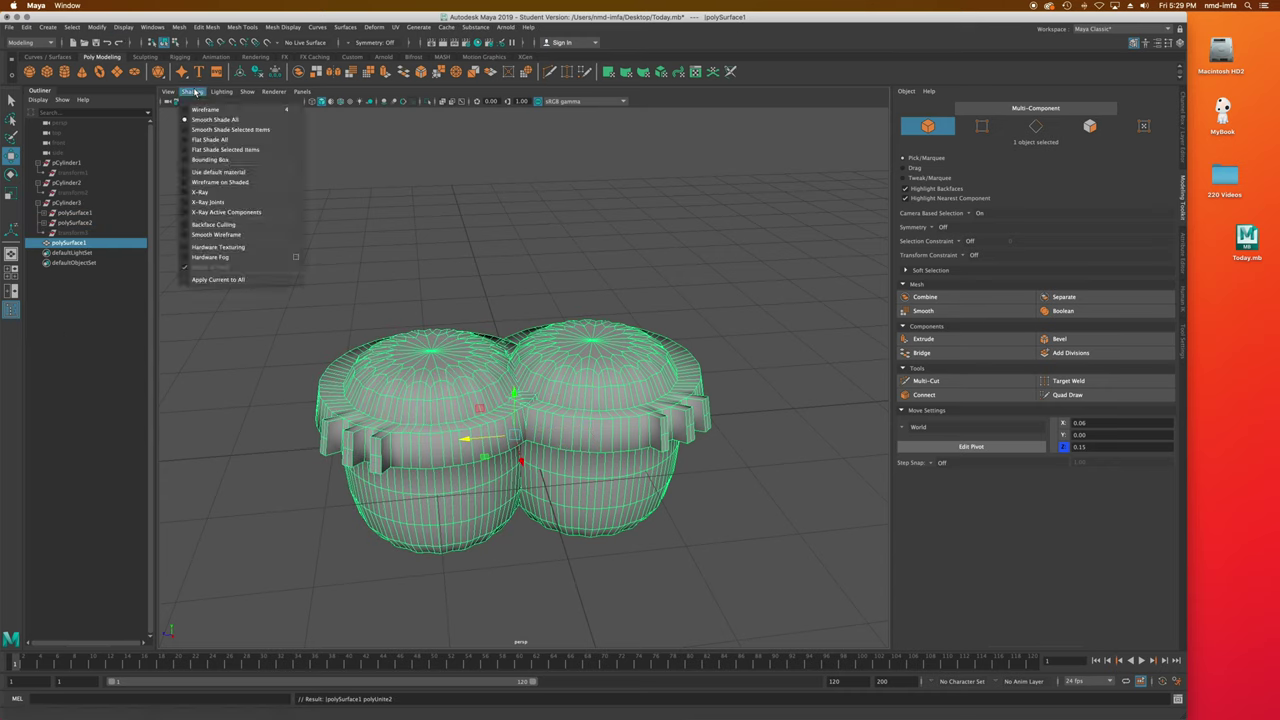
{"action": "left_click", "coordinate": [223, 219]}
{"action": "left_click_drag", "start_coordinate": [550, 458], "coordinate": [519, 468], "text": "alt"}
{"action": "key", "text": "f"}
{"action": "key", "text": "ctrl+z"}
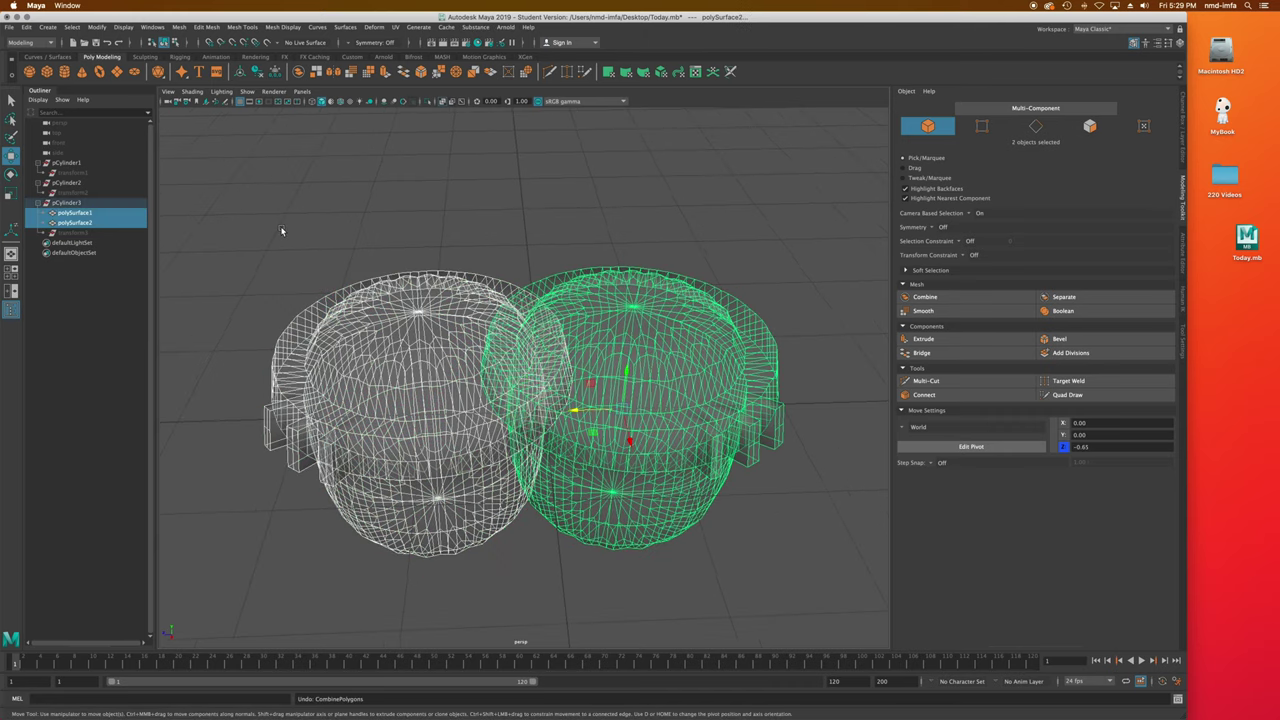
Select polySurface2, add polySurface1 to the selection, and apply a Boolean union to the two cylinders.
{"action": "left_click", "coordinate": [78, 223]}
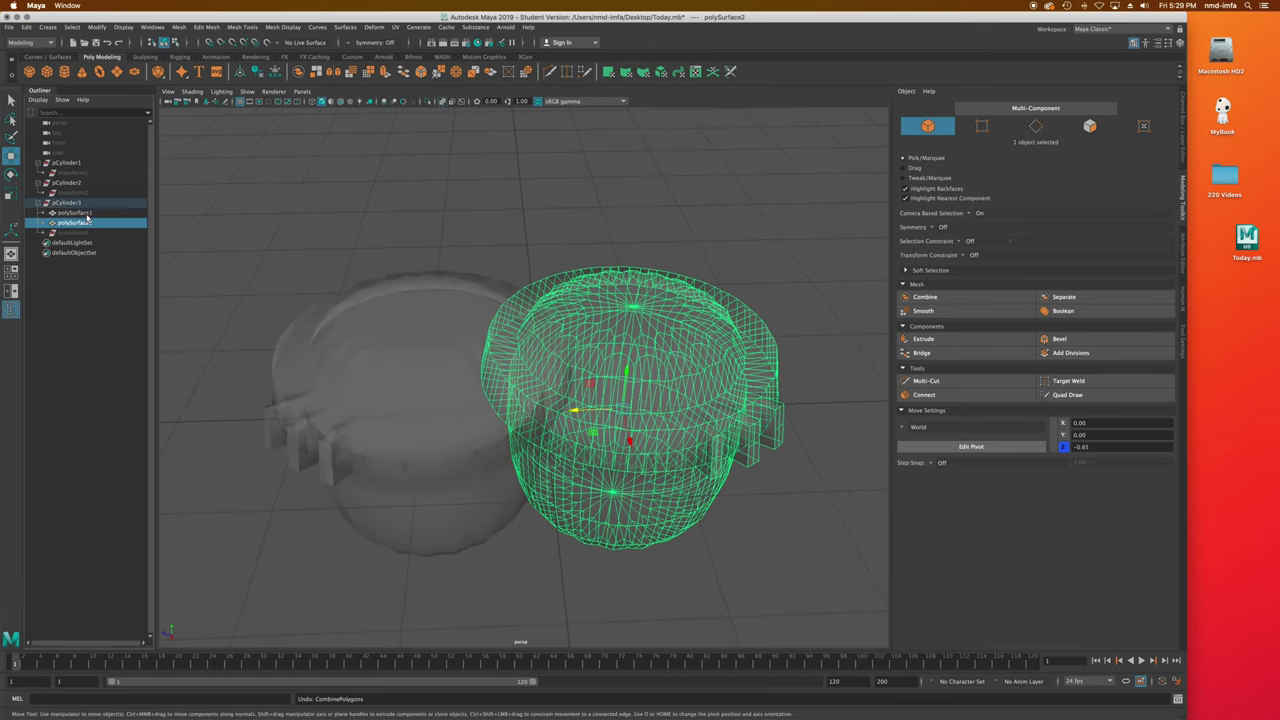
{"action": "left_click", "coordinate": [75, 213], "text": "shift"}
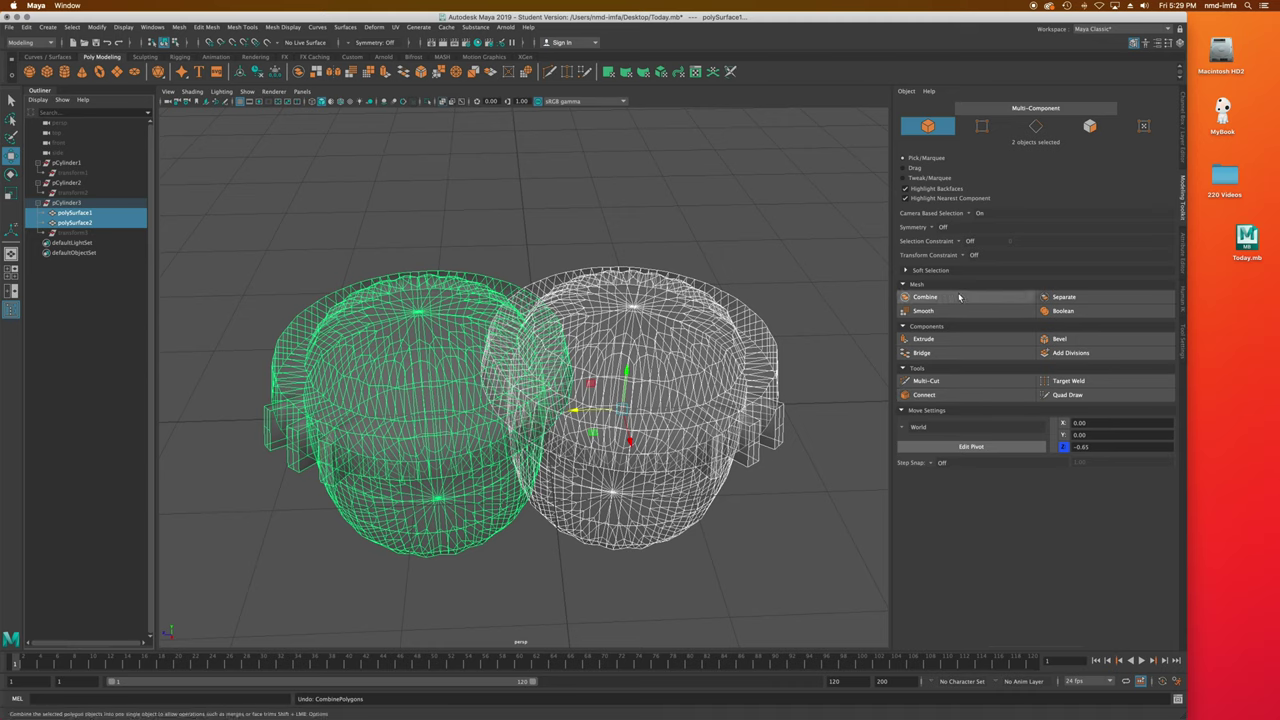
{"action": "left_click", "coordinate": [1071, 311]}
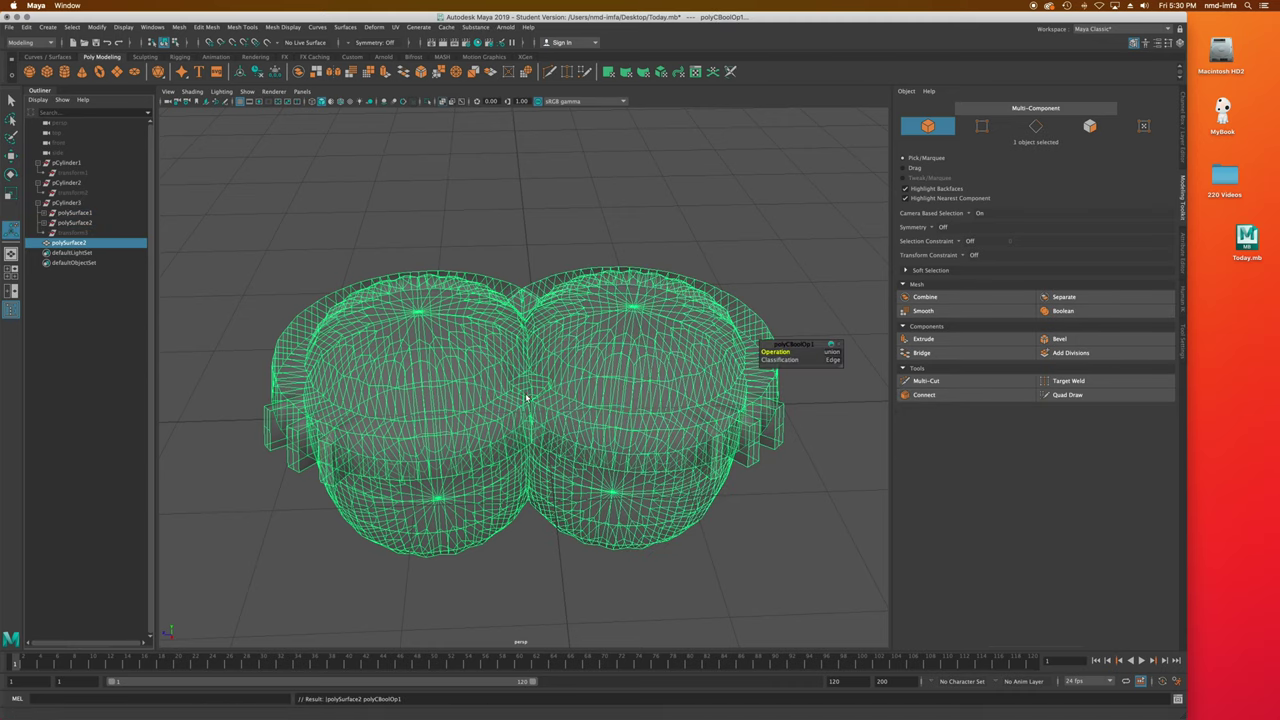
{"action": "left_click_drag", "start_coordinate": [619, 429], "coordinate": [466, 392], "text": "alt"}
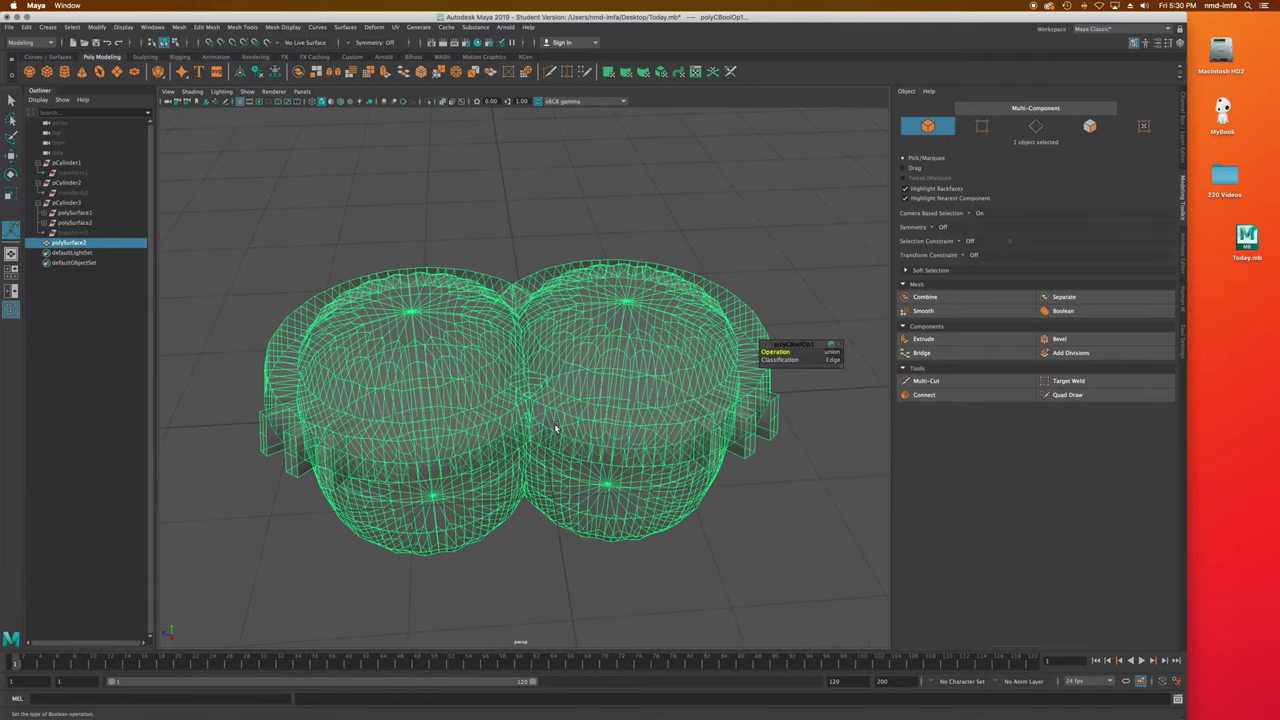
Change the Boolean operation to difference and inspect the cut cylinder from the side.
{"action": "left_click", "coordinate": [839, 350]}
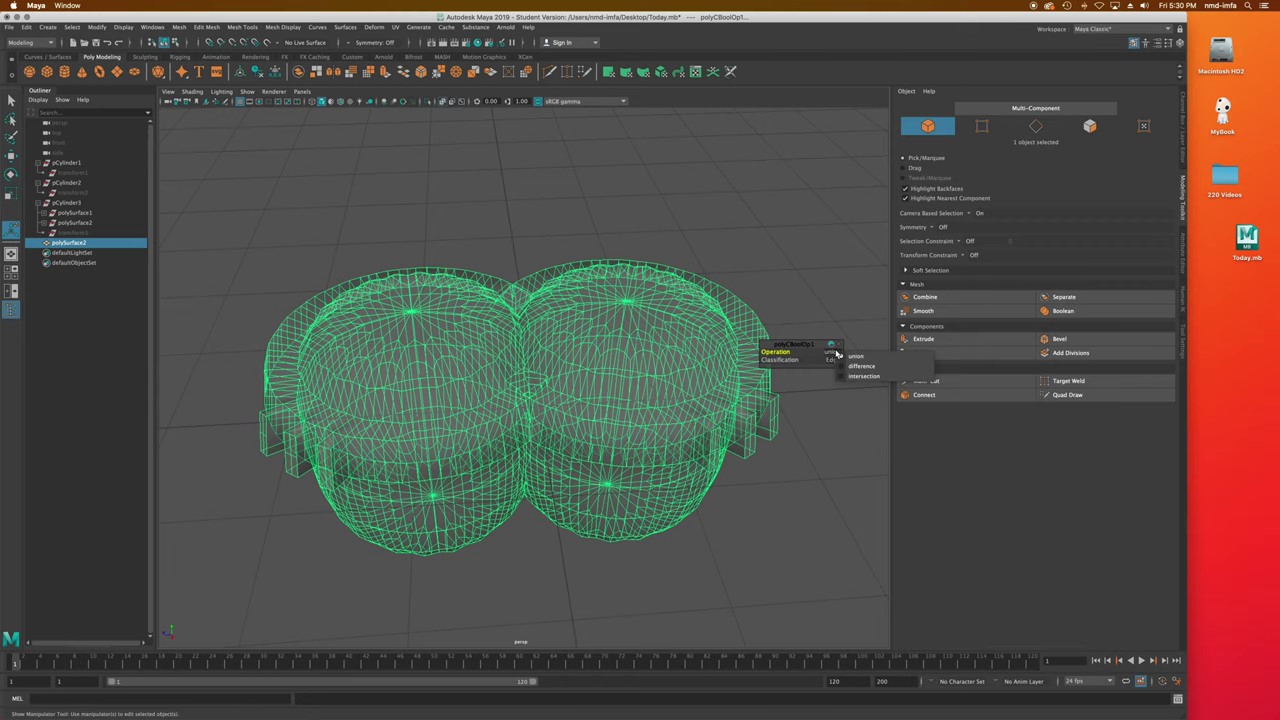
{"action": "left_click", "coordinate": [862, 367]}
{"action": "mouse_move", "coordinate": [566, 427]}
{"action": "left_mouse_down", "text": "alt"}
{"action": "mouse_move", "coordinate": [617, 394]}
{"action": "mouse_move", "coordinate": [626, 369]}
{"action": "mouse_move", "coordinate": [609, 380]}
{"action": "mouse_move", "coordinate": [671, 397]}
{"action": "mouse_move", "coordinate": [652, 370]}
{"action": "mouse_move", "coordinate": [655, 395]}
{"action": "left_mouse_up", "text": "alt"}
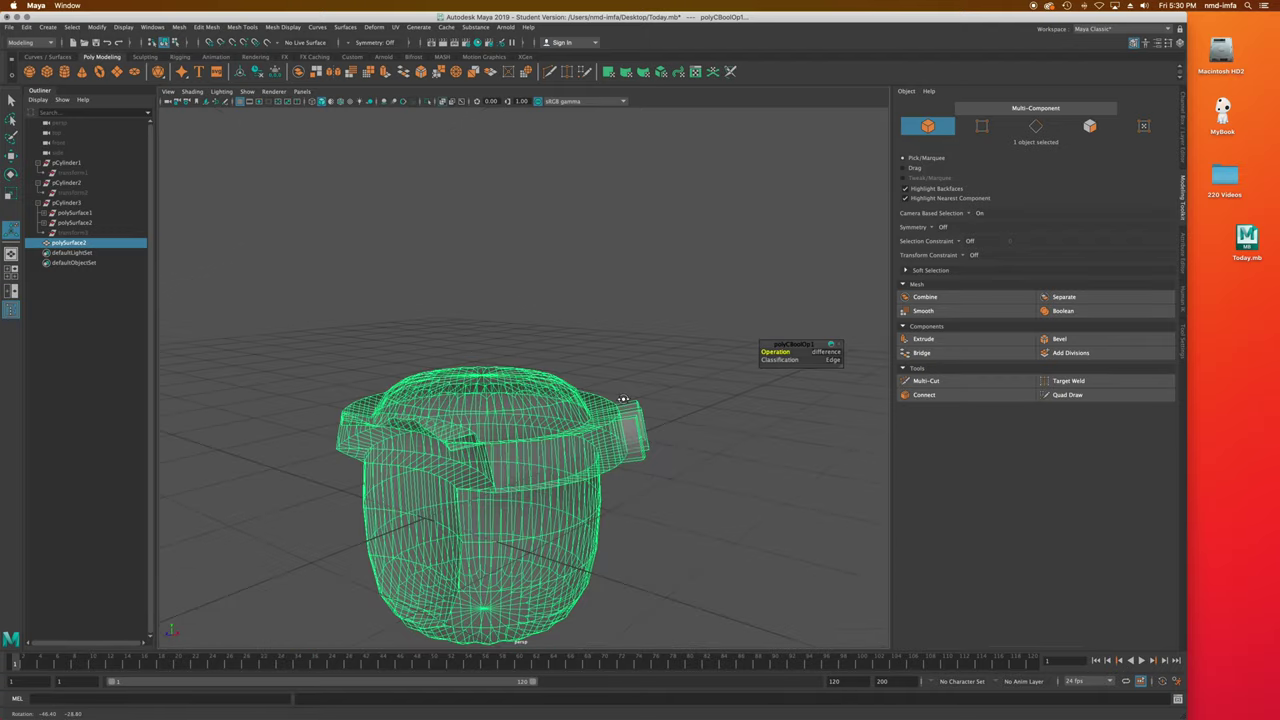
Turn off X-Ray shading and change the Boolean operation to intersection.
{"action": "left_click", "coordinate": [192, 92]}
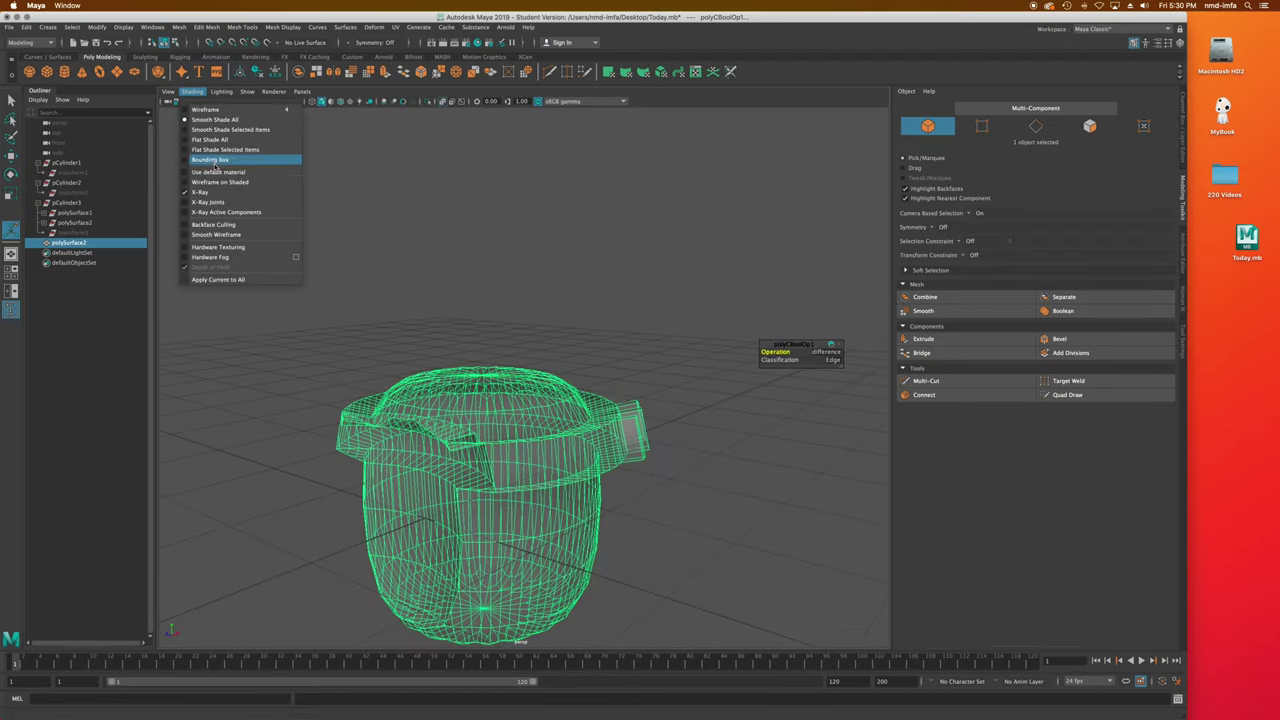
{"action": "left_click", "coordinate": [200, 191]}
{"action": "mouse_move", "coordinate": [393, 355]}
{"action": "left_mouse_down", "text": "alt"}
{"action": "mouse_move", "coordinate": [408, 328]}
{"action": "mouse_move", "coordinate": [408, 349]}
{"action": "mouse_move", "coordinate": [457, 406]}
{"action": "mouse_move", "coordinate": [513, 413]}
{"action": "mouse_move", "coordinate": [526, 449]}
{"action": "left_mouse_up", "text": "alt"}
{"action": "left_click", "coordinate": [830, 352]}
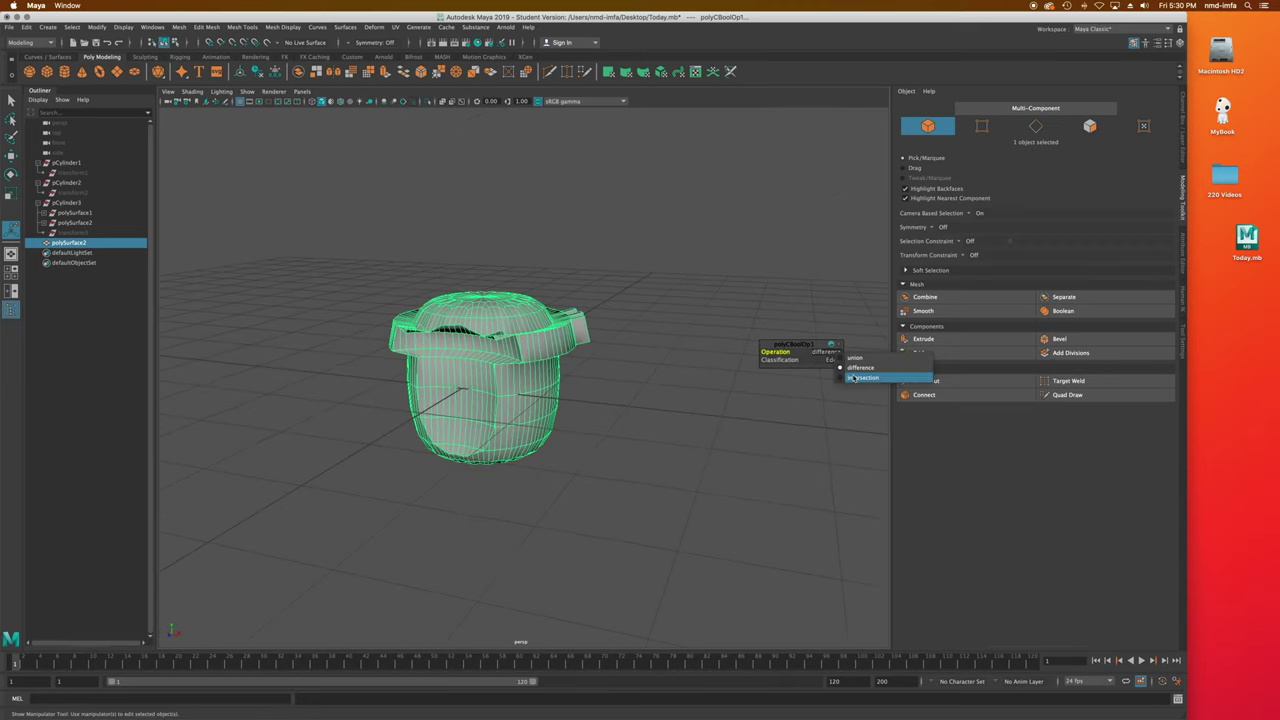
{"action": "left_click", "coordinate": [855, 378]}
{"action": "left_click_drag", "start_coordinate": [391, 443], "coordinate": [568, 424], "text": "alt"}
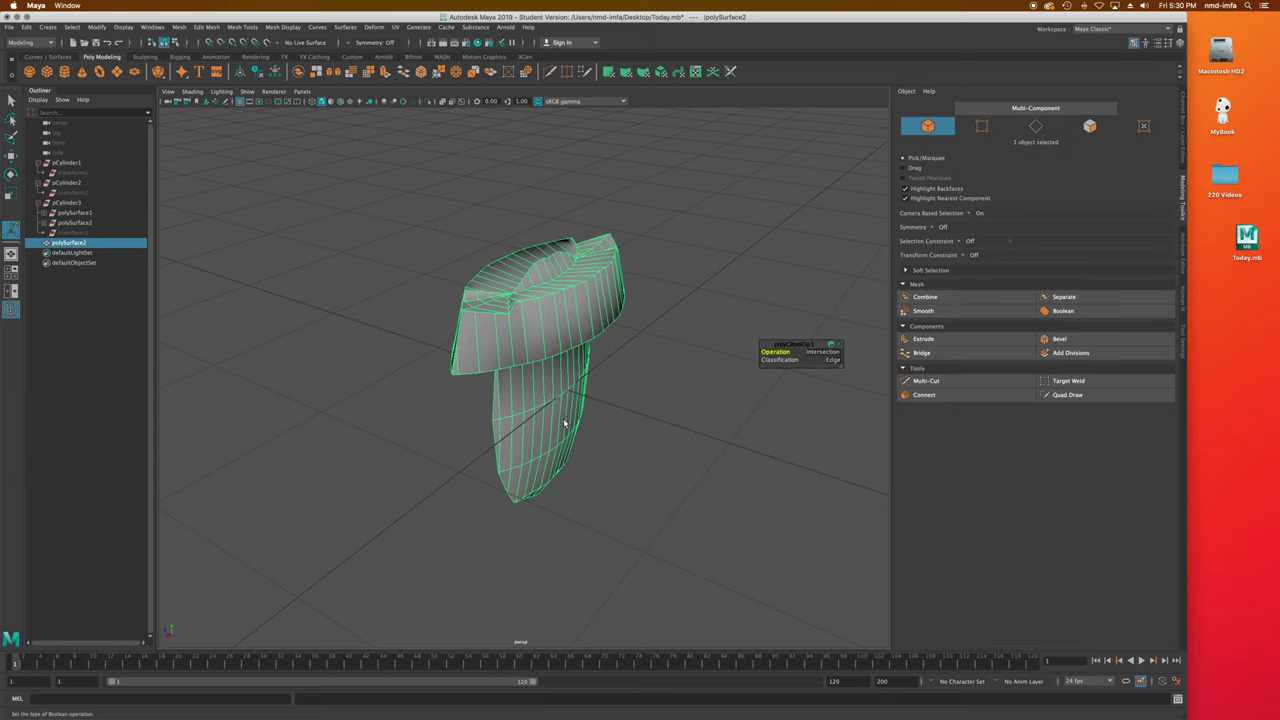
Examine the intersection mesh's edges and faces up close and from several angles.
{"action": "scroll", "coordinate": [545, 268], "scroll_direction": "up", "scroll_amount": 3}
{"action": "scroll", "coordinate": [528, 290], "scroll_direction": "up", "scroll_amount": 6}
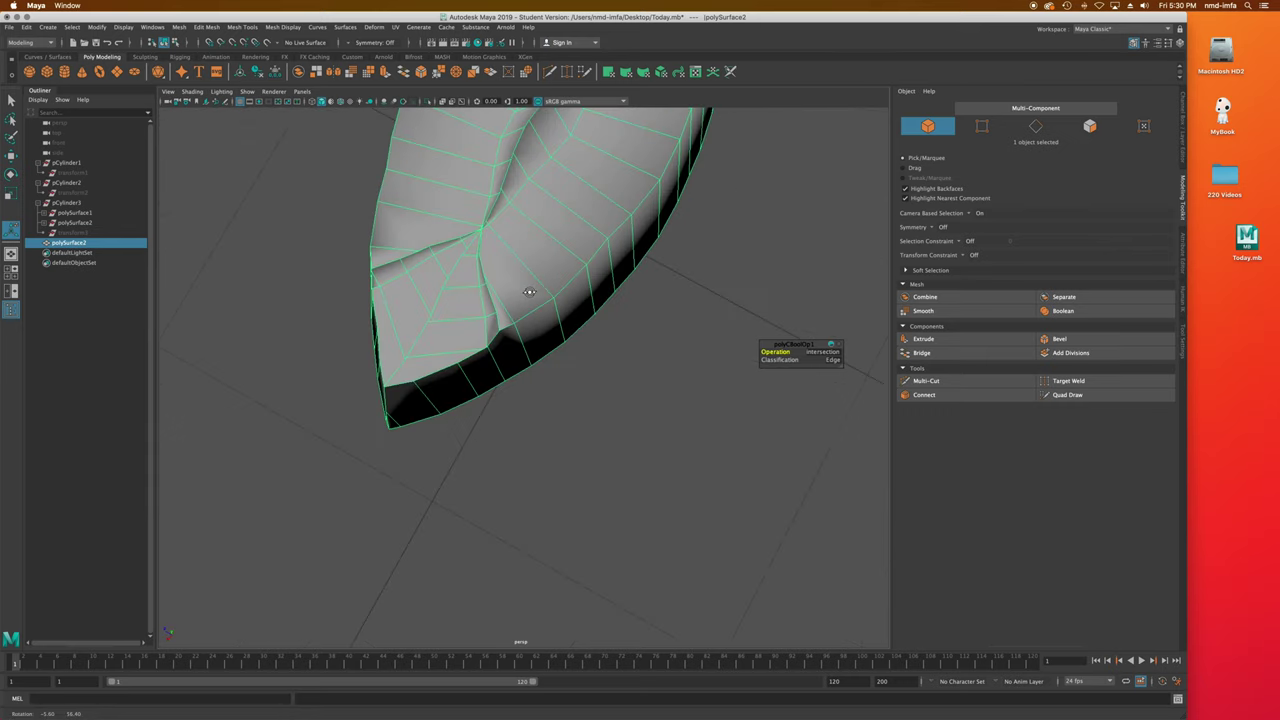
{"action": "scroll", "coordinate": [472, 270], "scroll_direction": "up", "scroll_amount": 5}
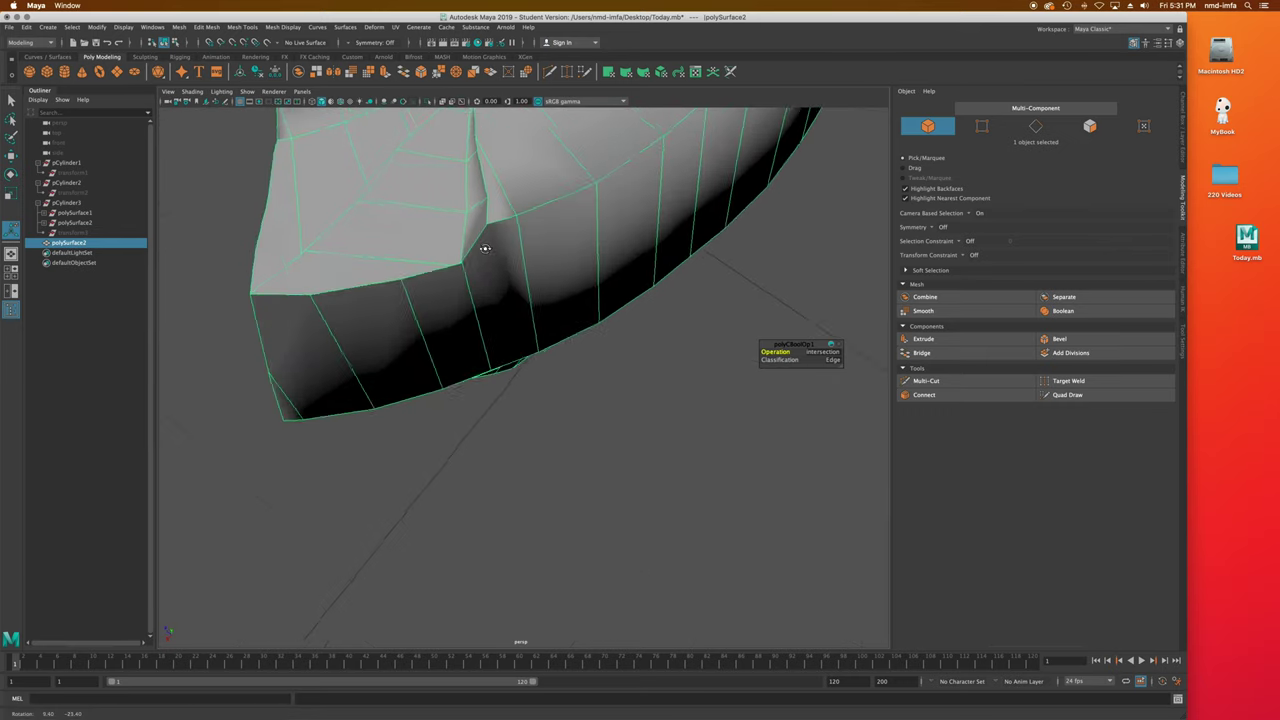
{"action": "scroll", "coordinate": [505, 320], "scroll_direction": "down", "scroll_amount": 3}
{"action": "scroll", "coordinate": [486, 423], "scroll_direction": "up", "scroll_amount": 5}
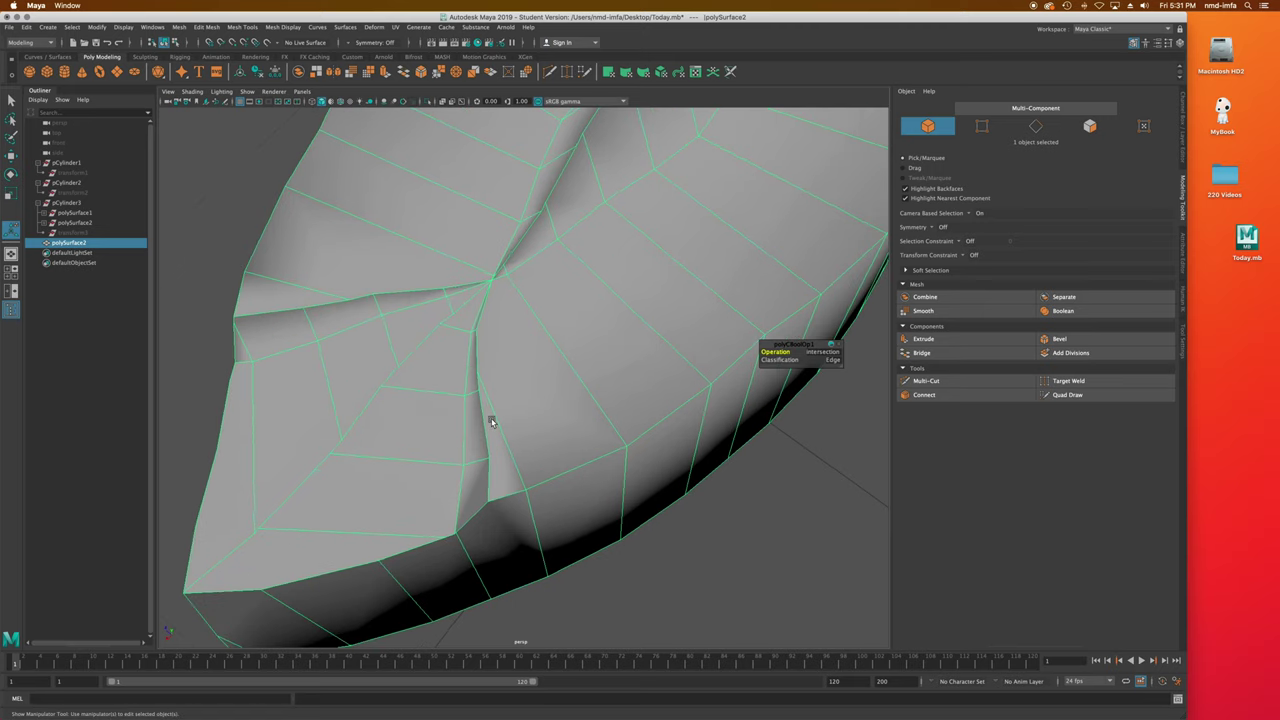
{"action": "left_click_drag", "start_coordinate": [489, 251], "coordinate": [534, 261], "text": "alt"}
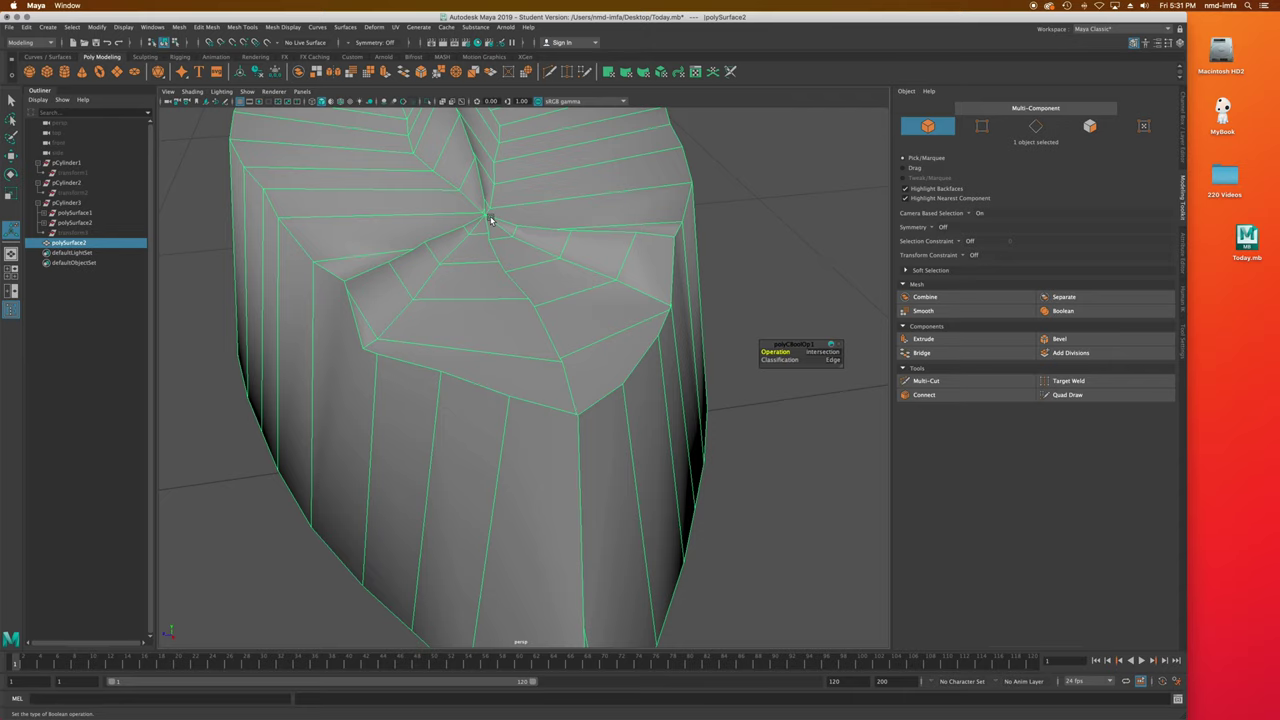
{"action": "scroll", "coordinate": [490, 224], "scroll_direction": "down", "scroll_amount": 5}
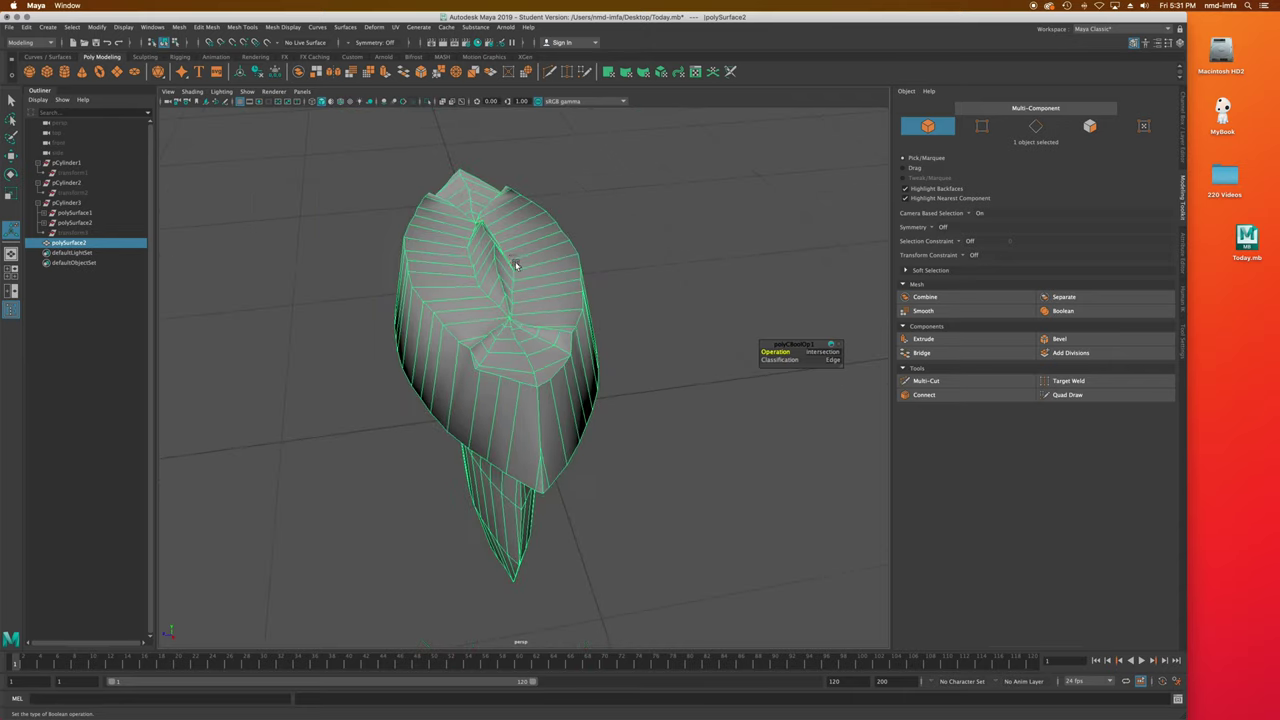
{"action": "mouse_move", "coordinate": [559, 322]}
{"action": "left_mouse_down", "text": "alt"}
{"action": "mouse_move", "coordinate": [610, 318]}
{"action": "mouse_move", "coordinate": [574, 318]}
{"action": "left_mouse_up", "text": "alt"}
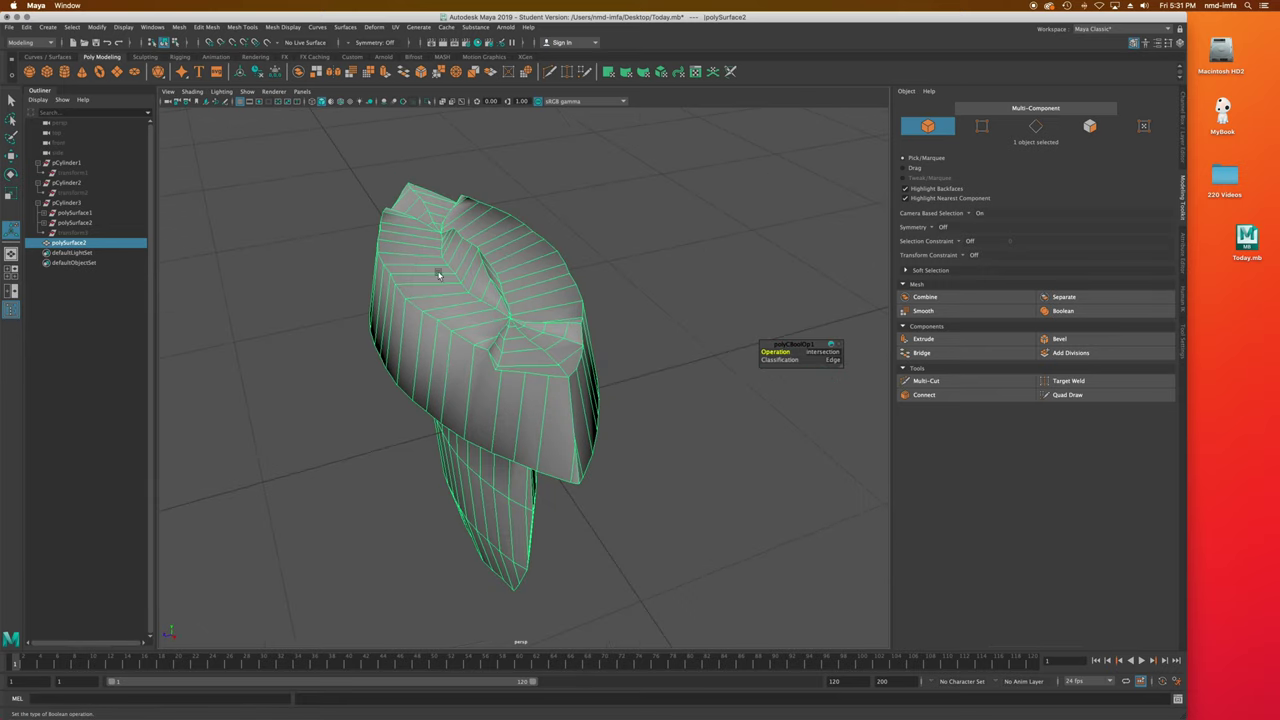
{"action": "left_click", "coordinate": [79, 297]}
{"action": "left_click", "coordinate": [71, 243]}
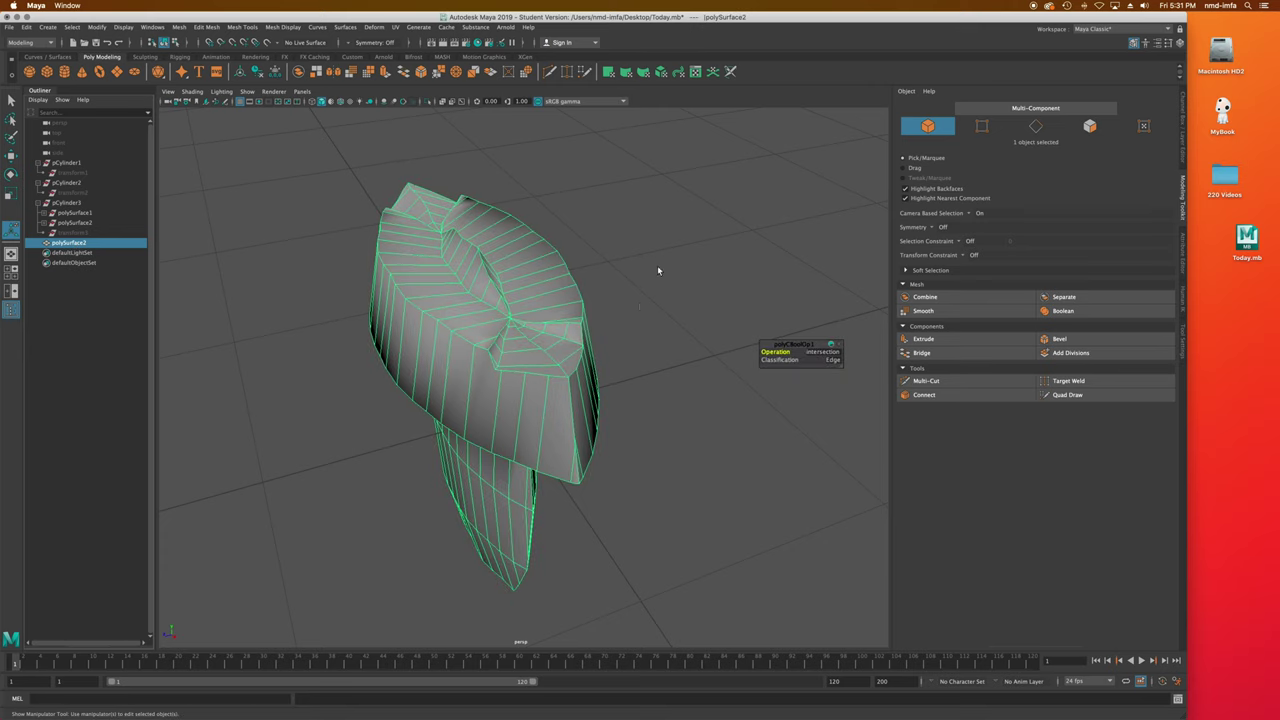
{"action": "mouse_move", "coordinate": [637, 305]}
{"action": "left_mouse_down", "text": "alt"}
{"action": "mouse_move", "coordinate": [597, 300]}
{"action": "mouse_move", "coordinate": [517, 323]}
{"action": "mouse_move", "coordinate": [534, 322]}
{"action": "mouse_move", "coordinate": [532, 305]}
{"action": "mouse_move", "coordinate": [638, 300]}
{"action": "left_mouse_up", "text": "alt"}
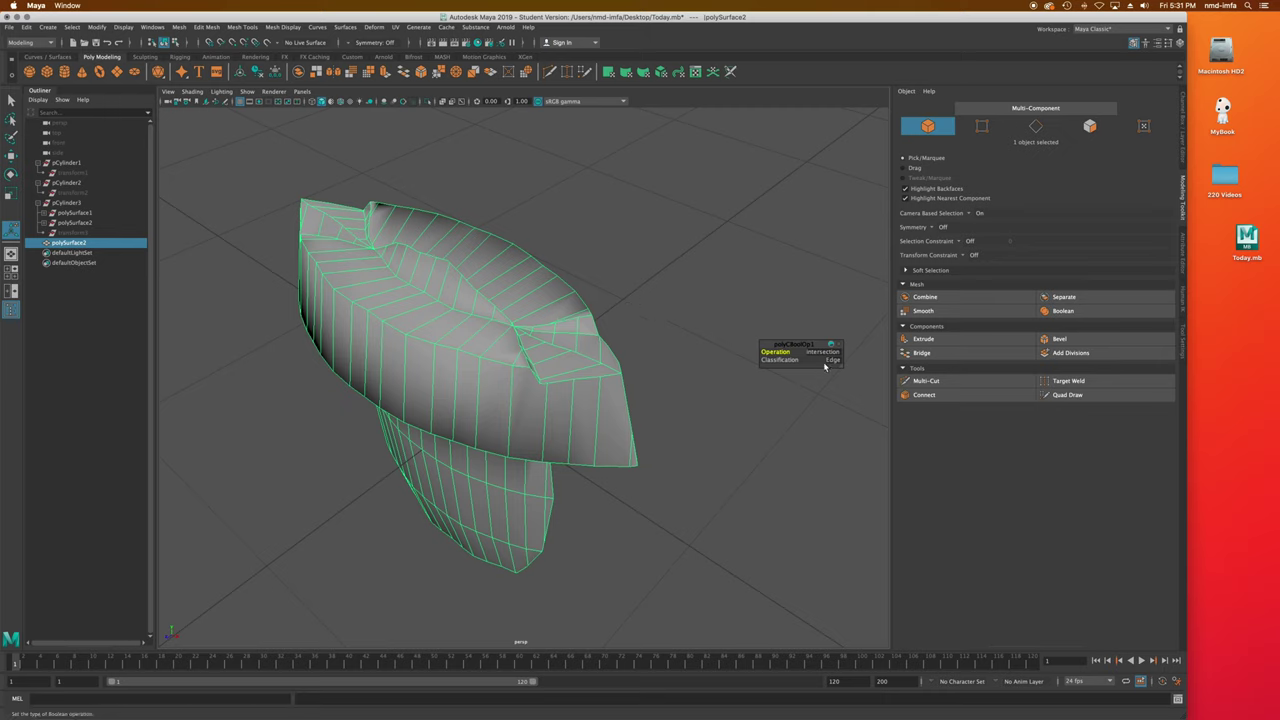
Dismiss the Boolean settings by reselecting the intersection mesh and switching to the Select tool.
{"action": "left_click", "coordinate": [815, 312]}
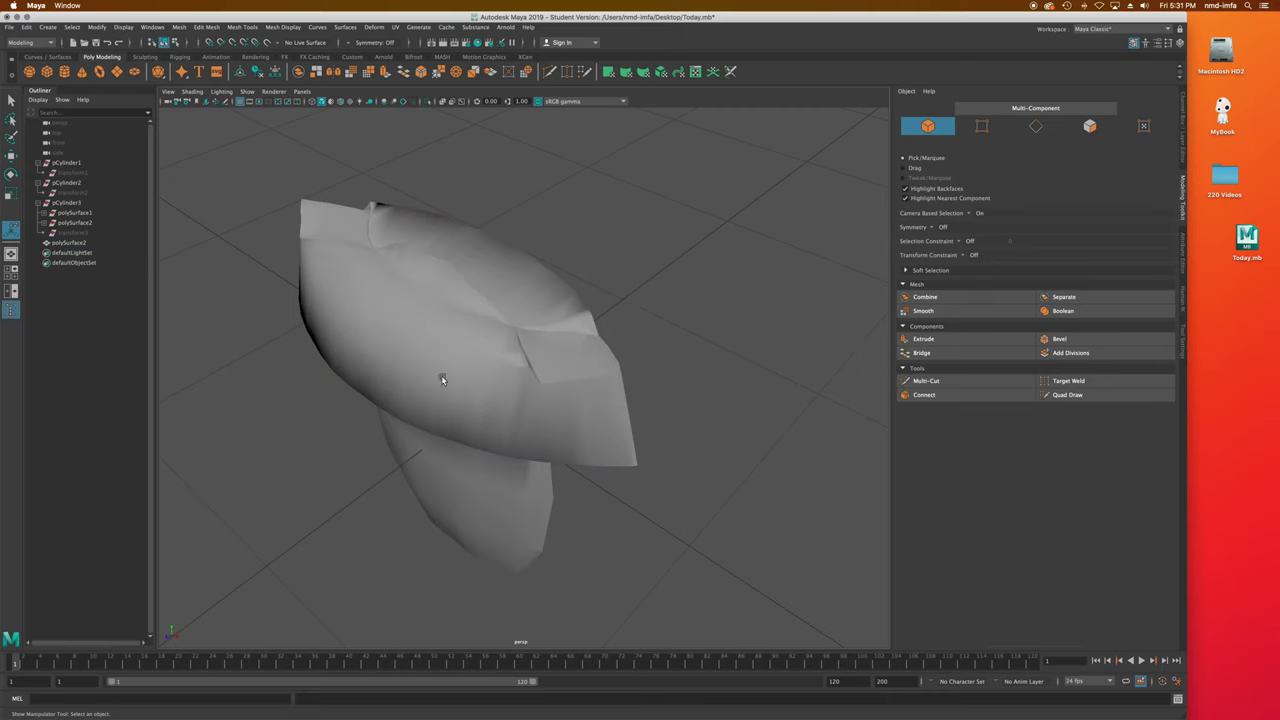
{"action": "left_click", "coordinate": [443, 380]}
{"action": "left_click", "coordinate": [12, 99]}
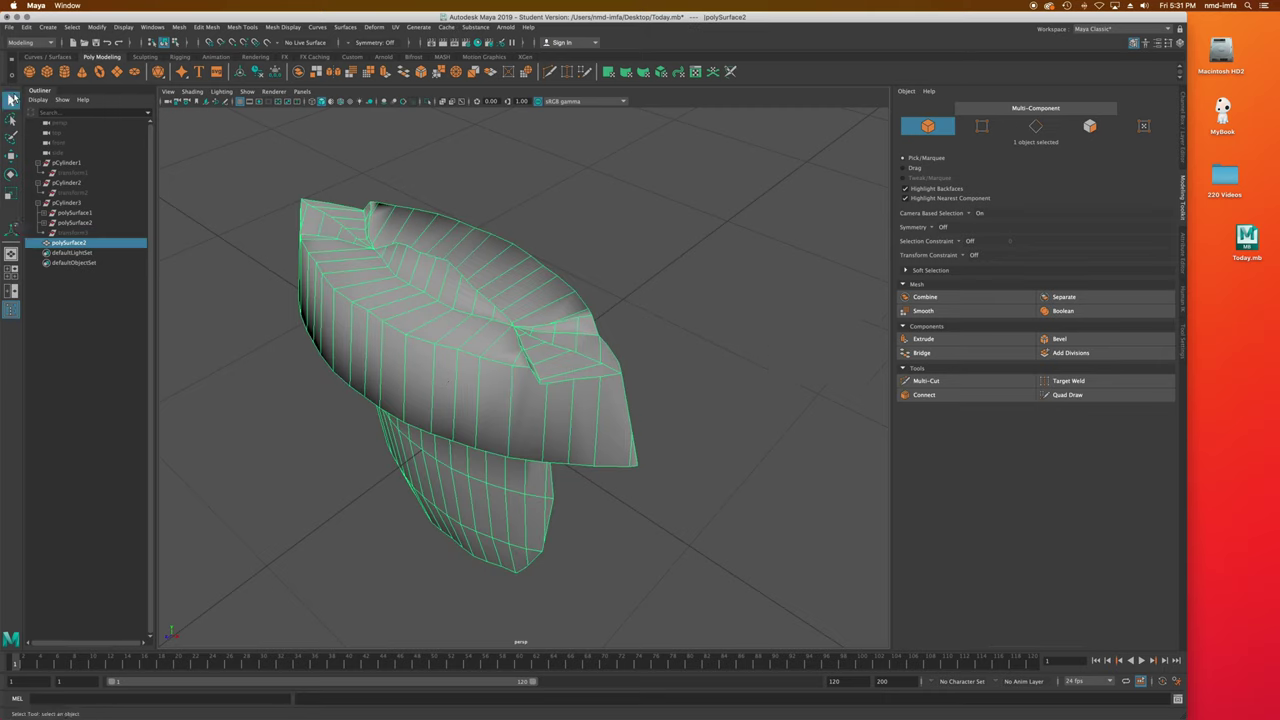
{"action": "left_click_drag", "start_coordinate": [570, 399], "coordinate": [585, 454], "text": "alt"}
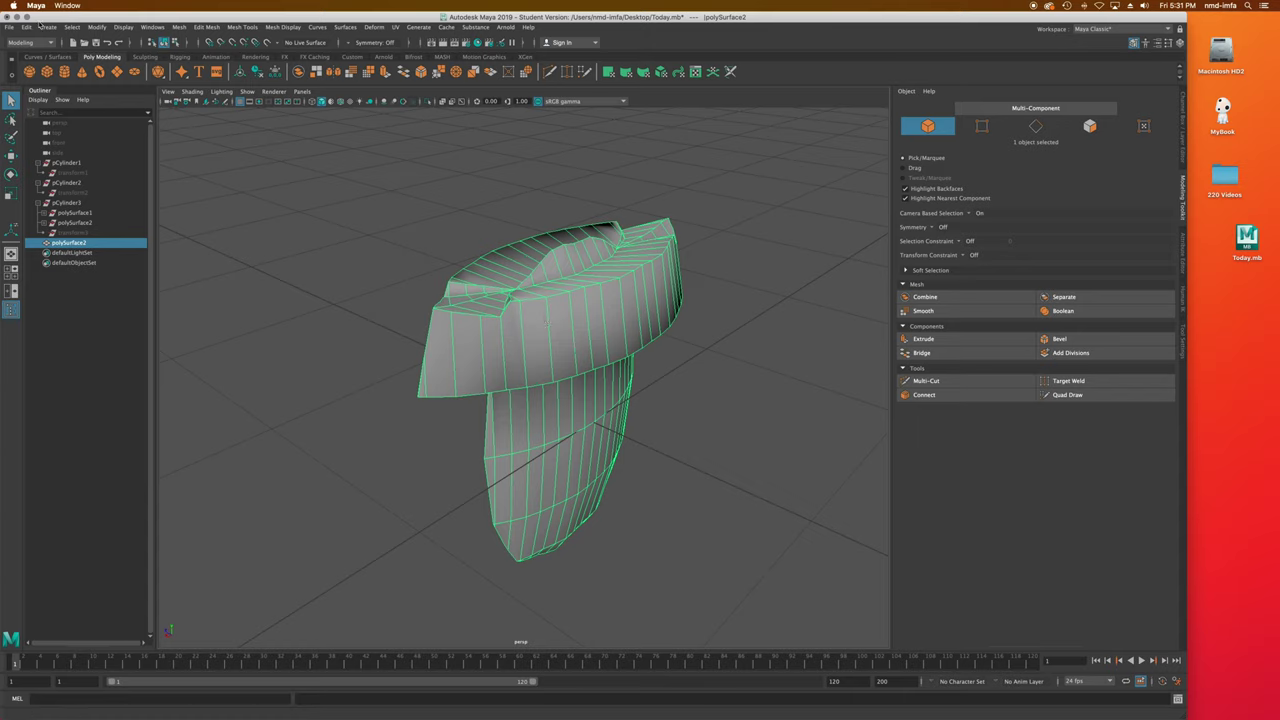
Create 15 Duplicate Special copies of the intersection mesh with Translate X 1 and Rotate Y 15, and undo them.
{"action": "left_click", "coordinate": [28, 27]}
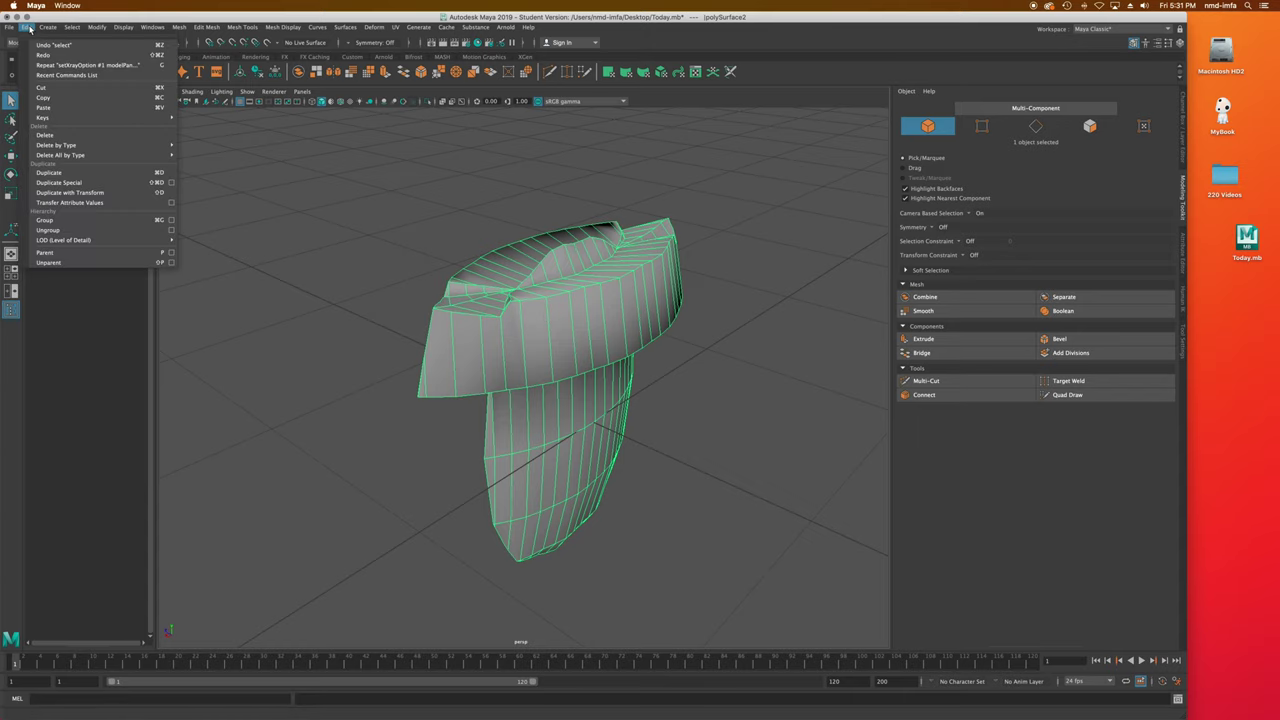
{"action": "left_click", "coordinate": [172, 183]}
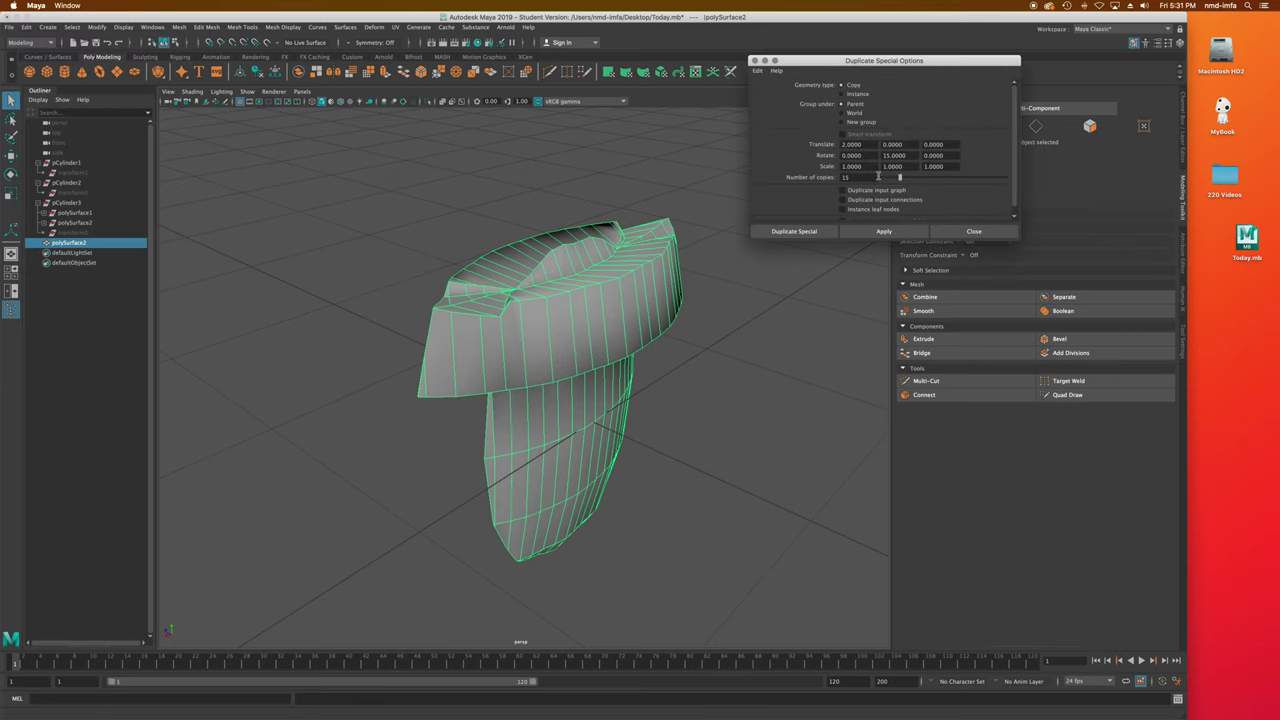
{"action": "left_click_drag", "start_coordinate": [590, 330], "coordinate": [442, 365], "text": "alt"}
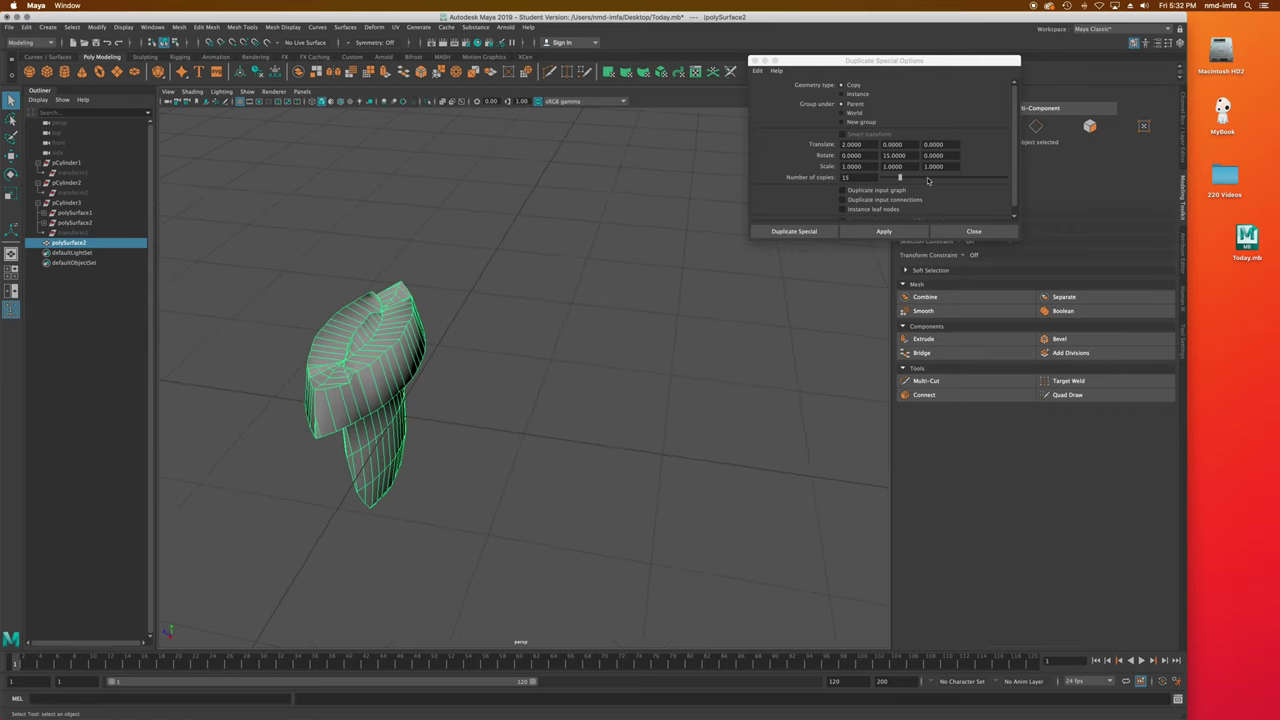
{"action": "left_click", "coordinate": [855, 146]}
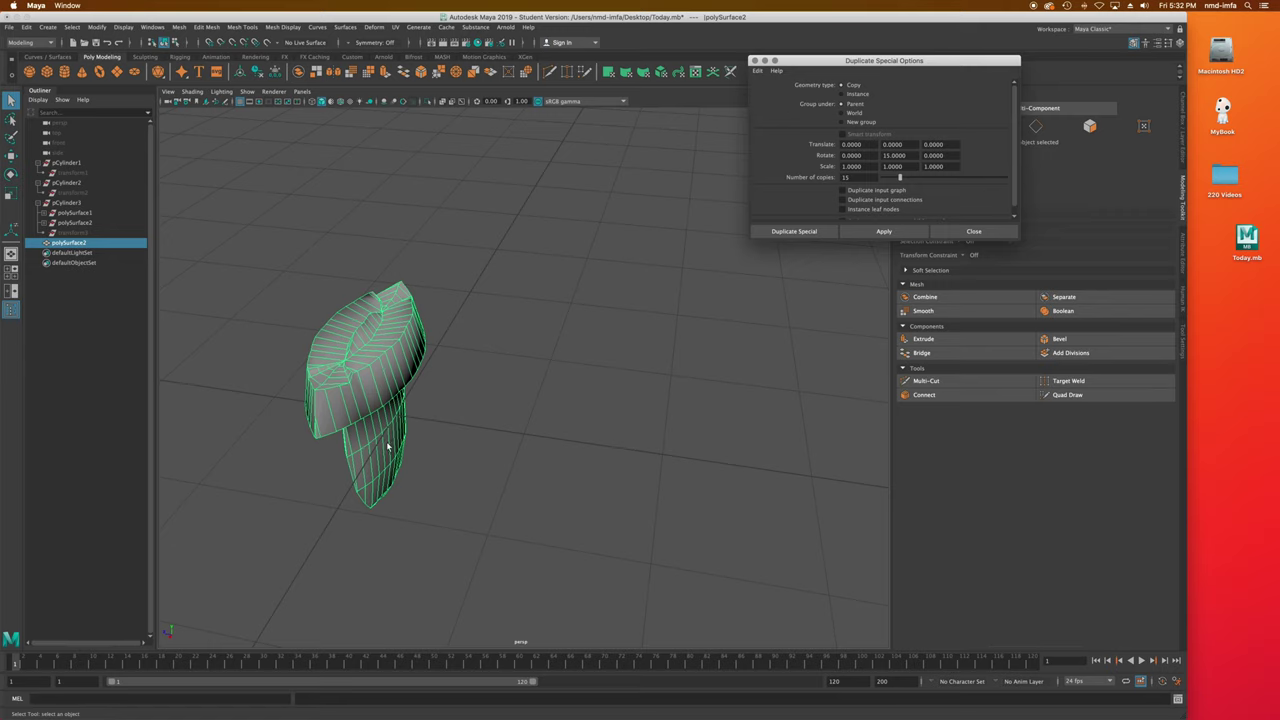
{"action": "mouse_move", "coordinate": [388, 447]}
{"action": "left_mouse_down", "text": "alt"}
{"action": "mouse_move", "coordinate": [385, 421]}
{"action": "mouse_move", "coordinate": [390, 431]}
{"action": "left_mouse_up", "text": "alt"}
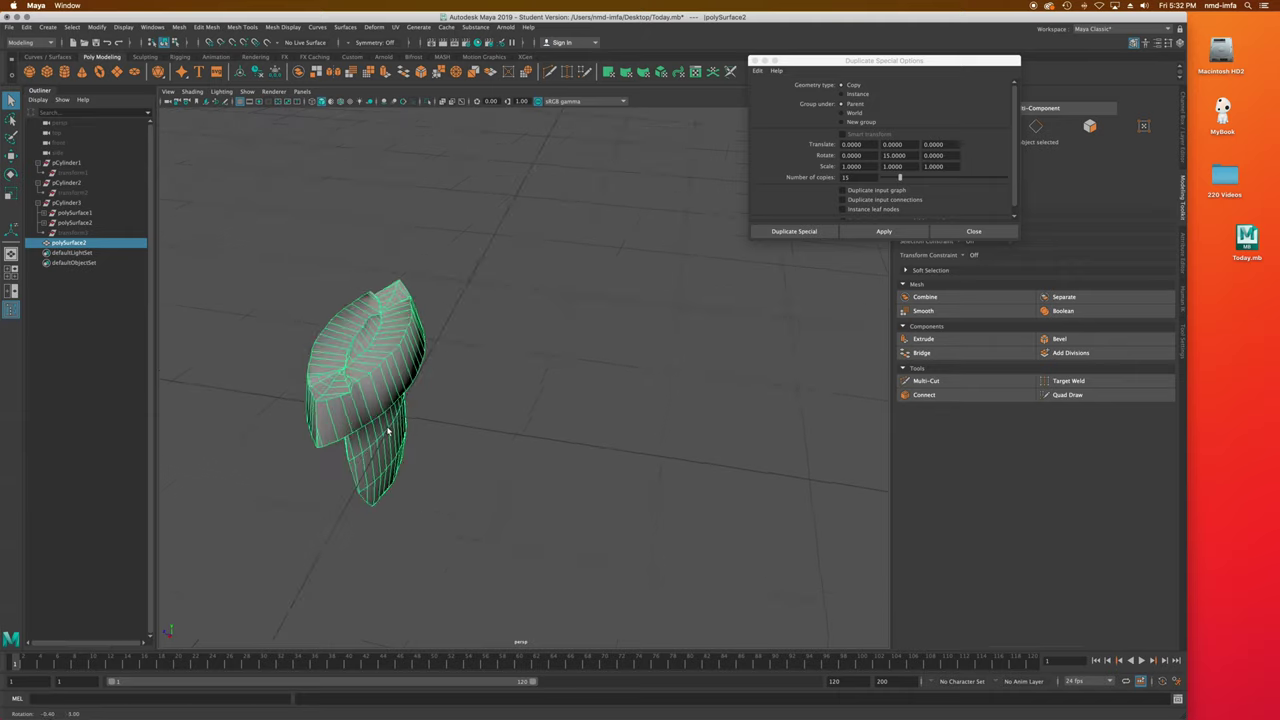
{"action": "left_click", "coordinate": [864, 145]}
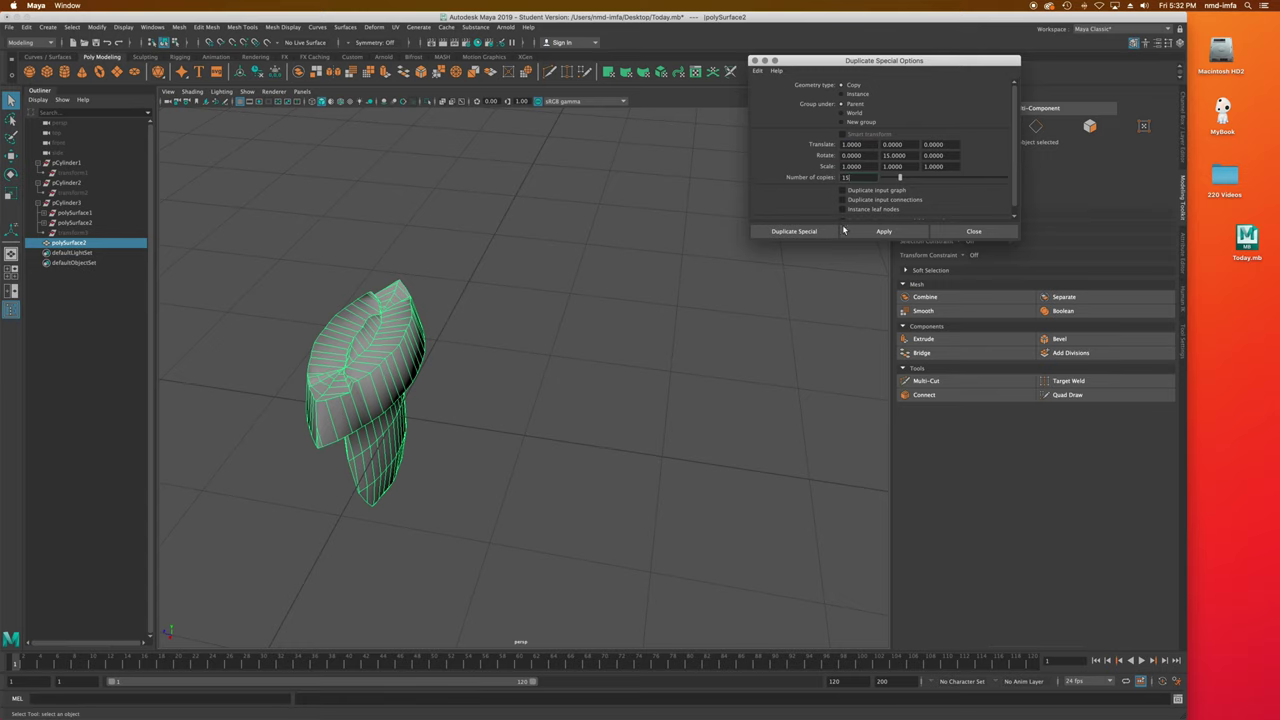
{"action": "left_click", "coordinate": [795, 231]}
{"action": "key", "text": "f"}
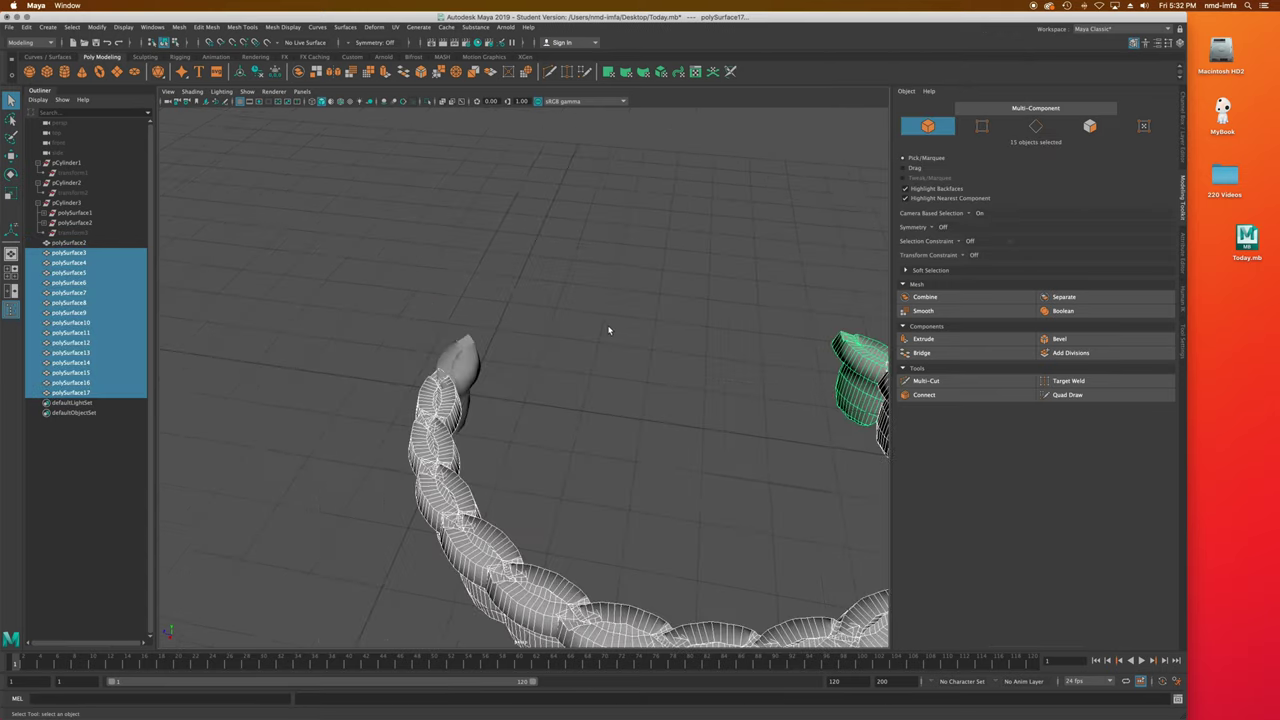
{"action": "key", "text": "ctrl+z"}
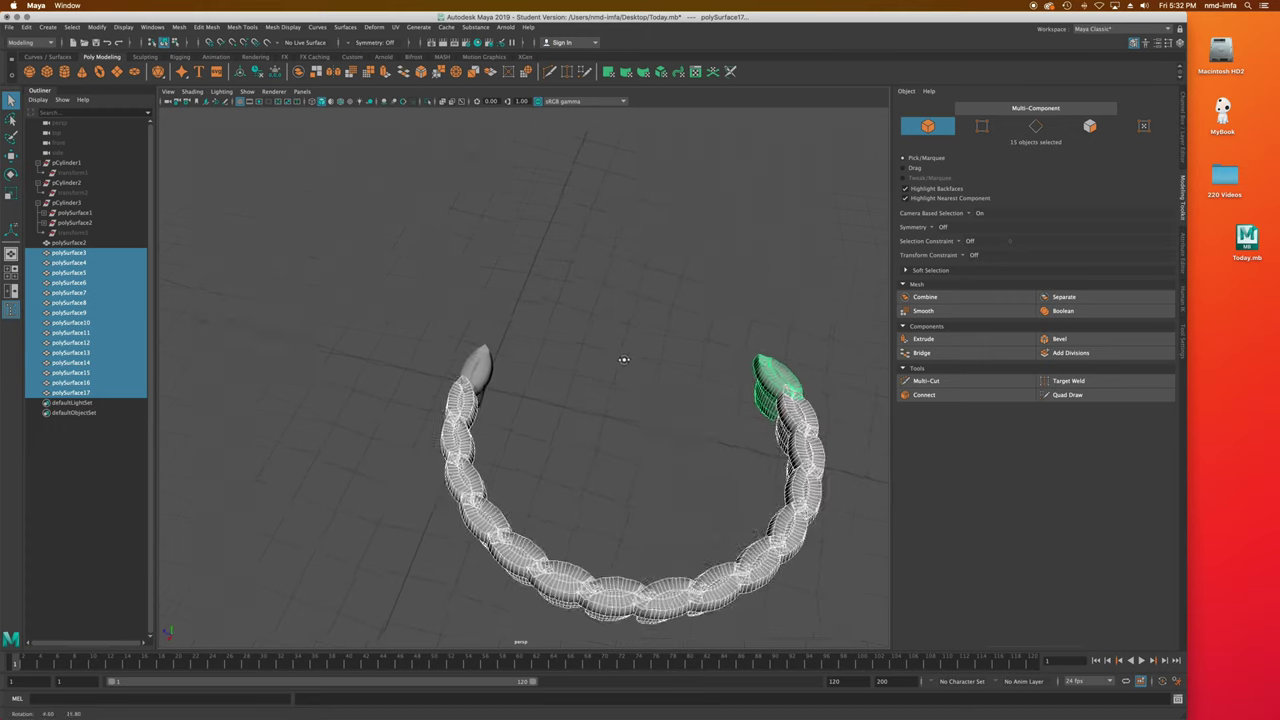
{"action": "key", "text": "ctrl+z"}
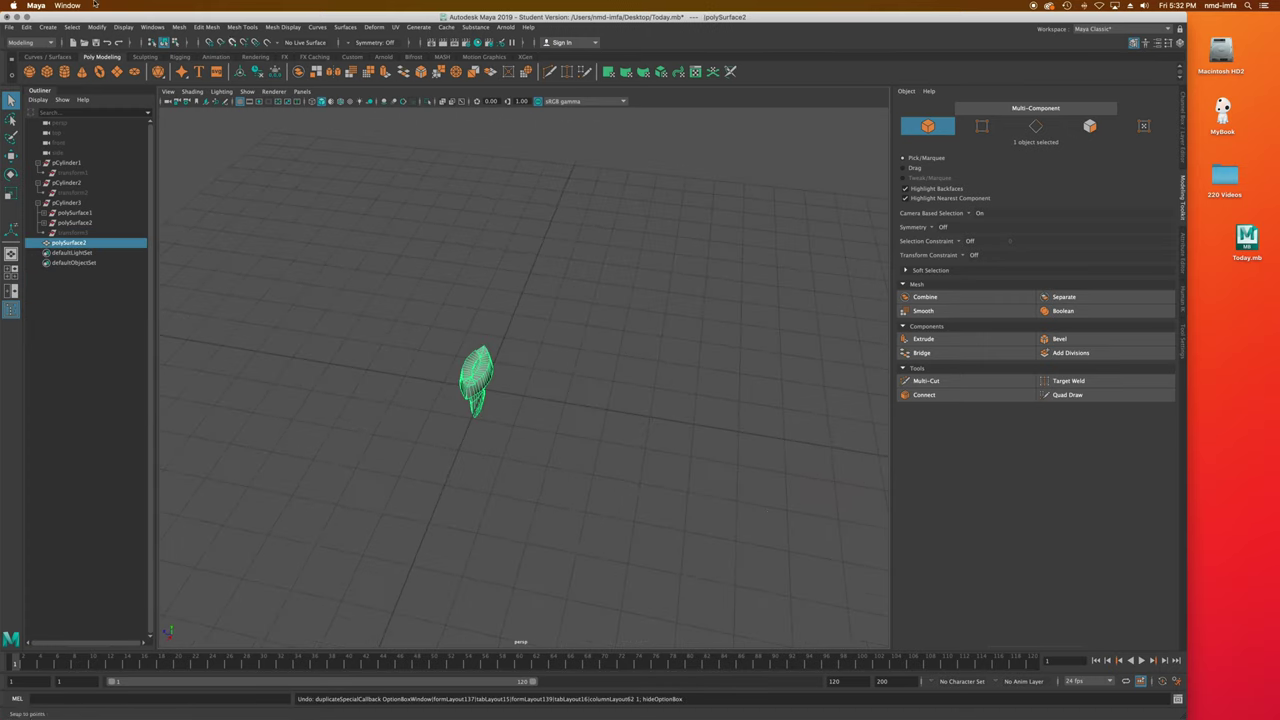
Create a straight row of 15 Duplicate Special copies of the mesh with Translate X 1 and Rotate Y 0.
{"action": "left_click", "coordinate": [28, 27]}
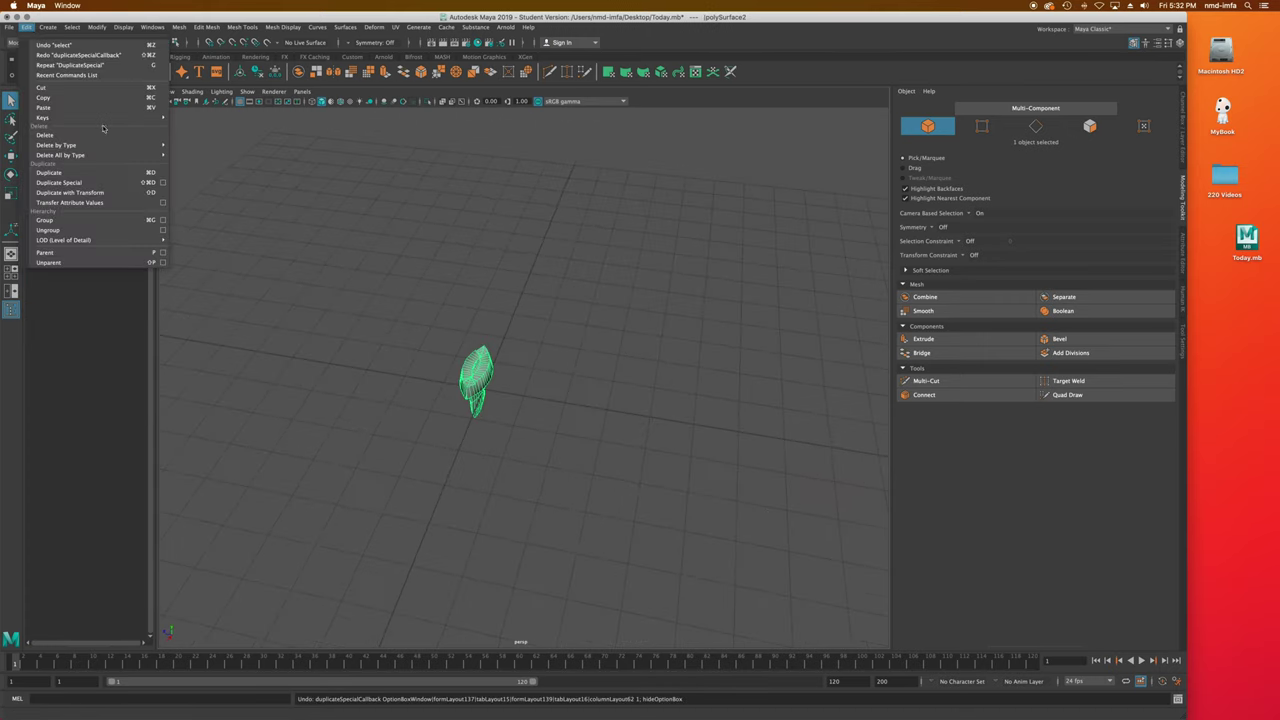
{"action": "left_click", "coordinate": [164, 182]}
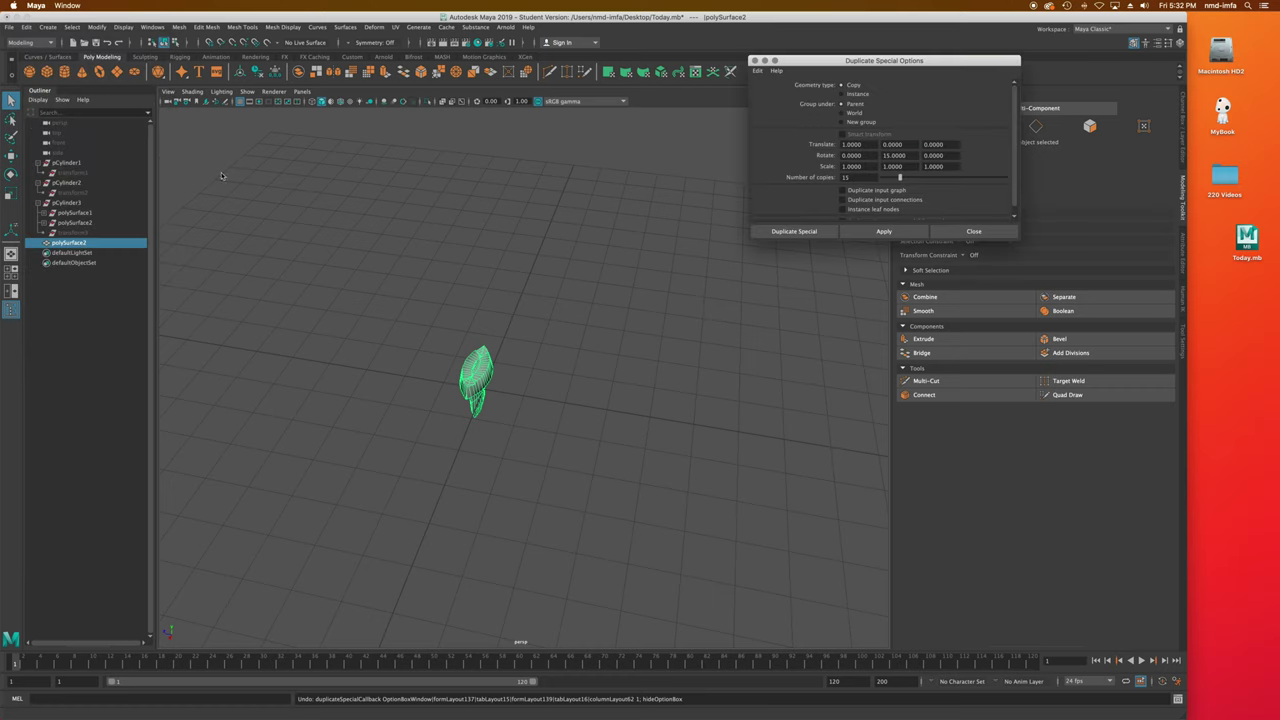
{"action": "double_click", "coordinate": [910, 157]}
{"action": "type", "text": "0"}
{"action": "left_click", "coordinate": [914, 145]}
{"action": "left_click", "coordinate": [810, 231]}
{"action": "left_click_drag", "start_coordinate": [623, 344], "coordinate": [684, 344], "text": "alt"}
Select the original mesh and its first copy individually, and undo the row of copies.
{"action": "left_click", "coordinate": [530, 397]}
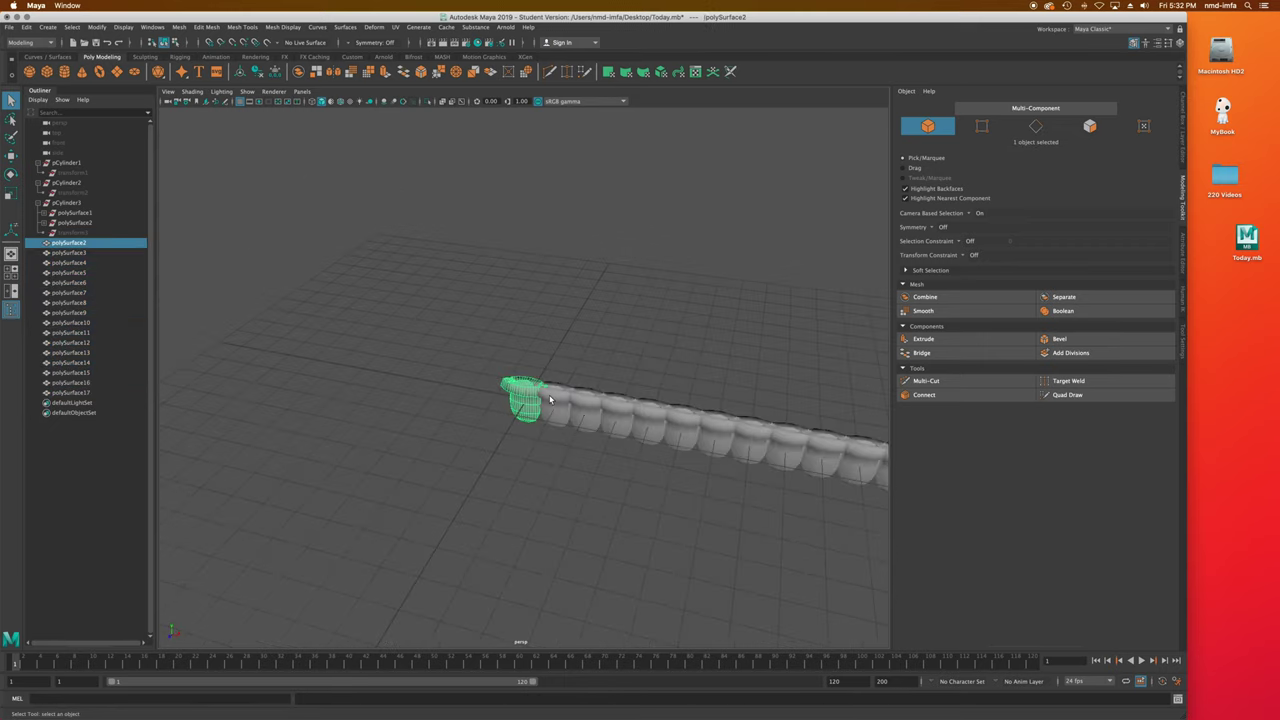
{"action": "left_click", "coordinate": [556, 400]}
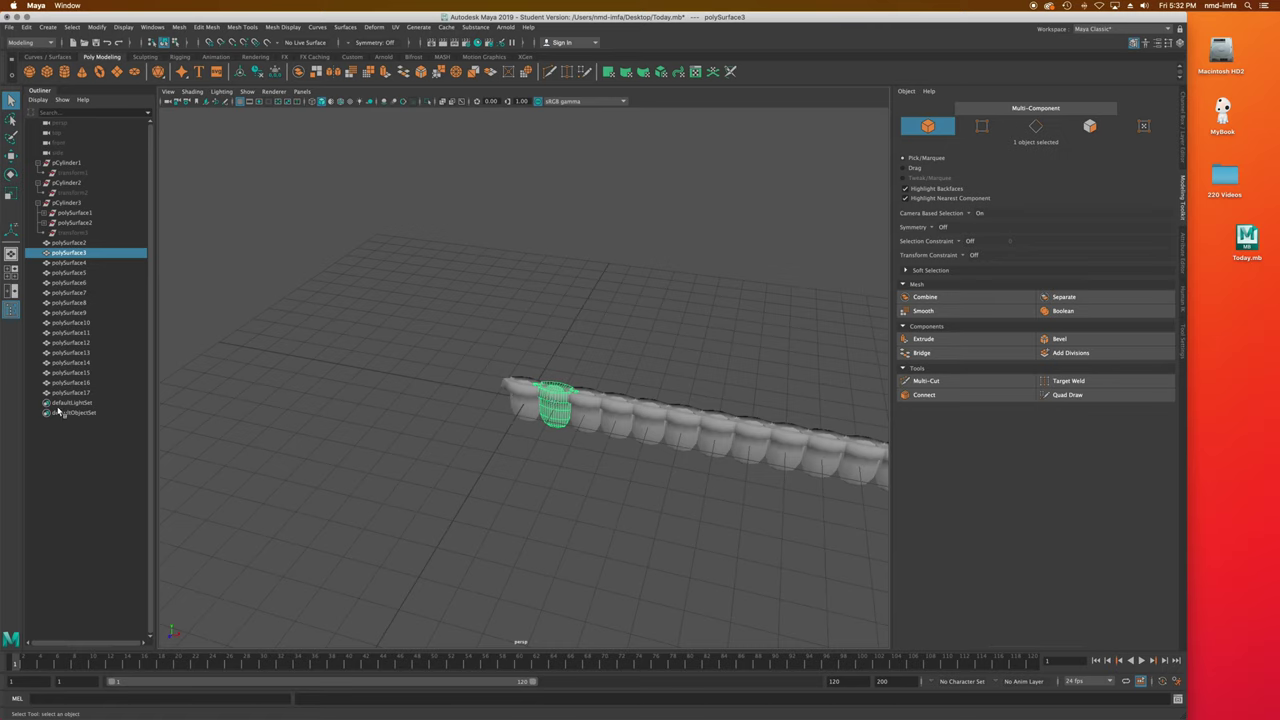
{"action": "key", "text": "ctrl+z"}
{"action": "key", "text": "ctrl+z"}
{"action": "key", "text": "ctrl+z"}
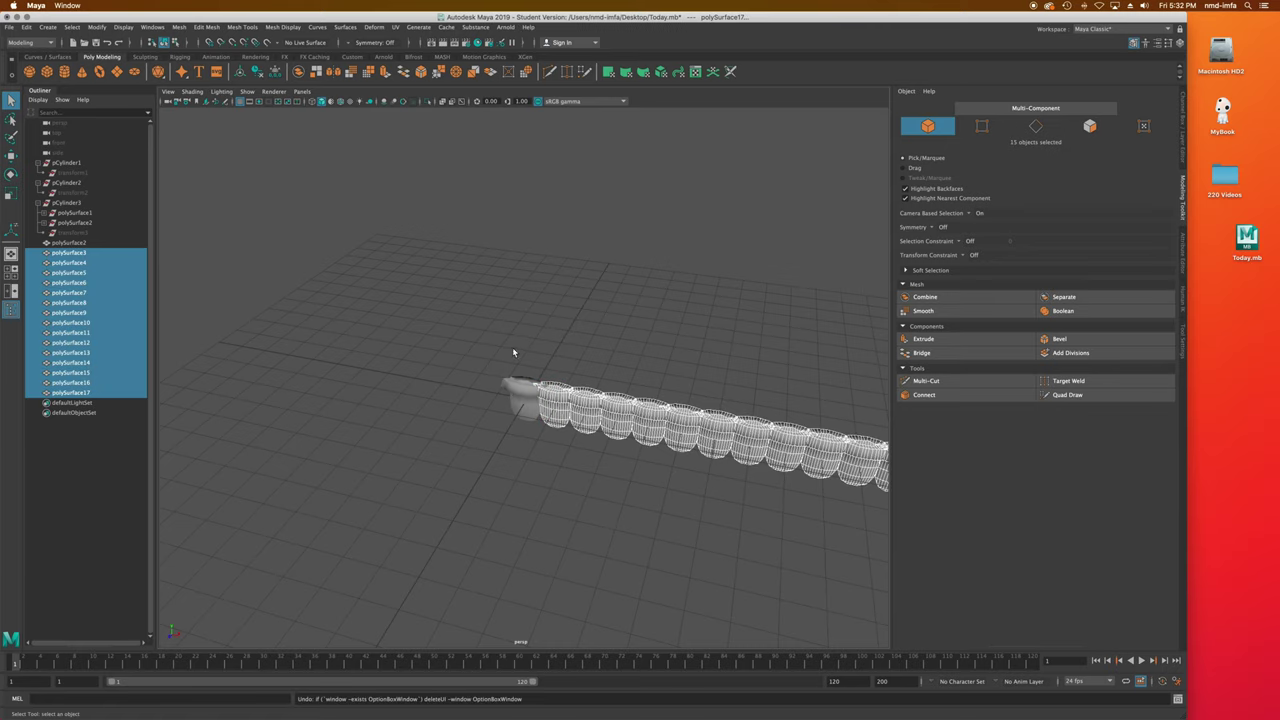
Create 15 Duplicate Special instances of the mesh with geometry type Instance and Translate X 1.
{"action": "middle_click_drag", "start_coordinate": [550, 403], "coordinate": [514, 374], "text": "alt"}
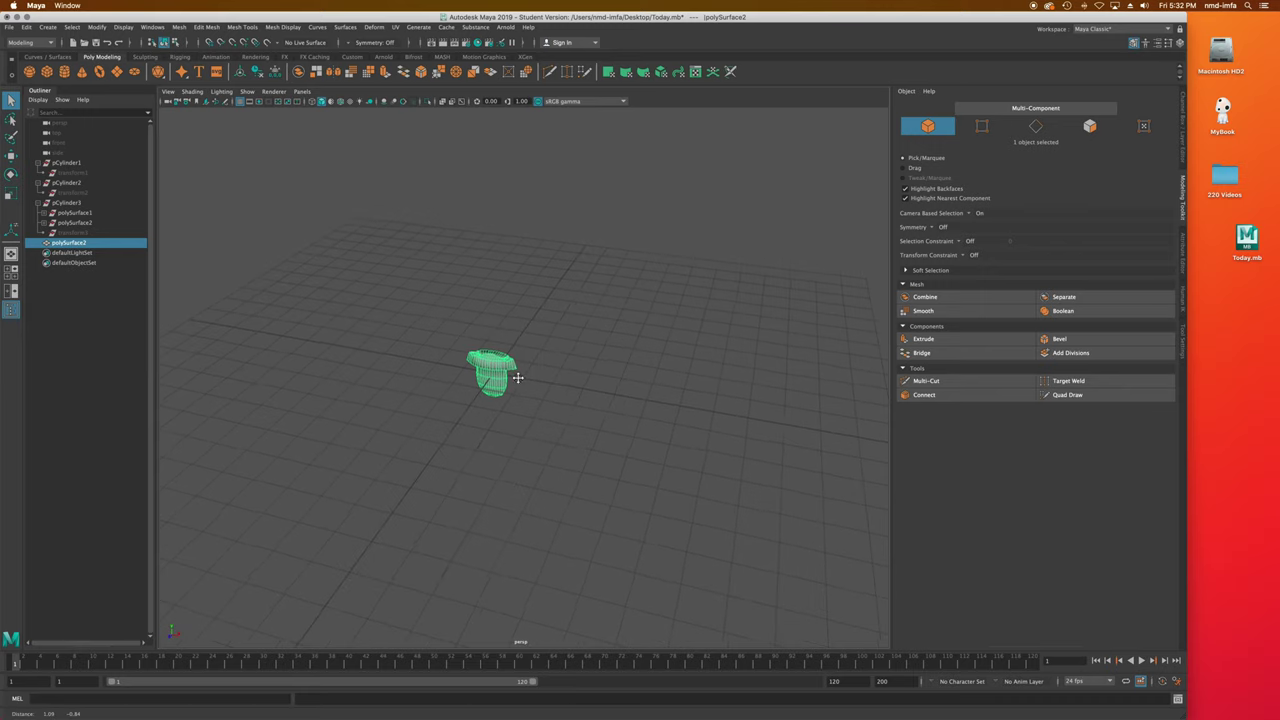
{"action": "scroll", "coordinate": [514, 378], "scroll_direction": "up", "scroll_amount": 5}
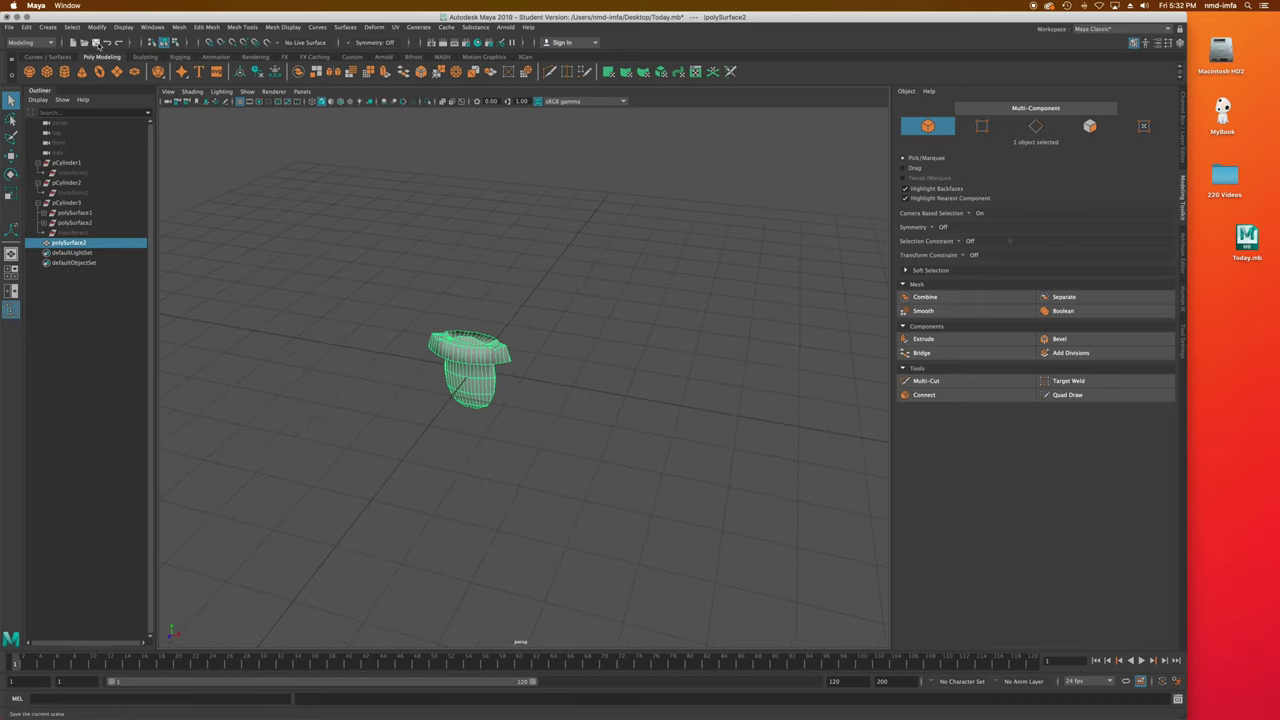
{"action": "left_click", "coordinate": [31, 28]}
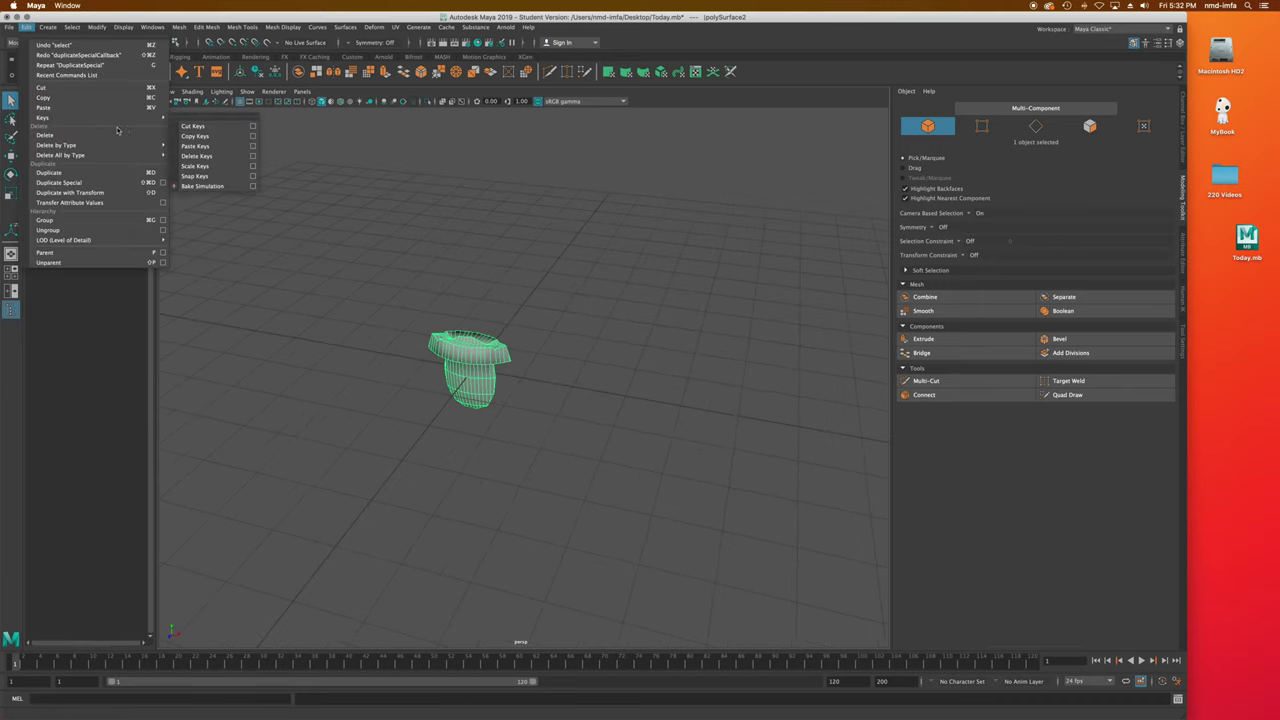
{"action": "left_click", "coordinate": [163, 183]}
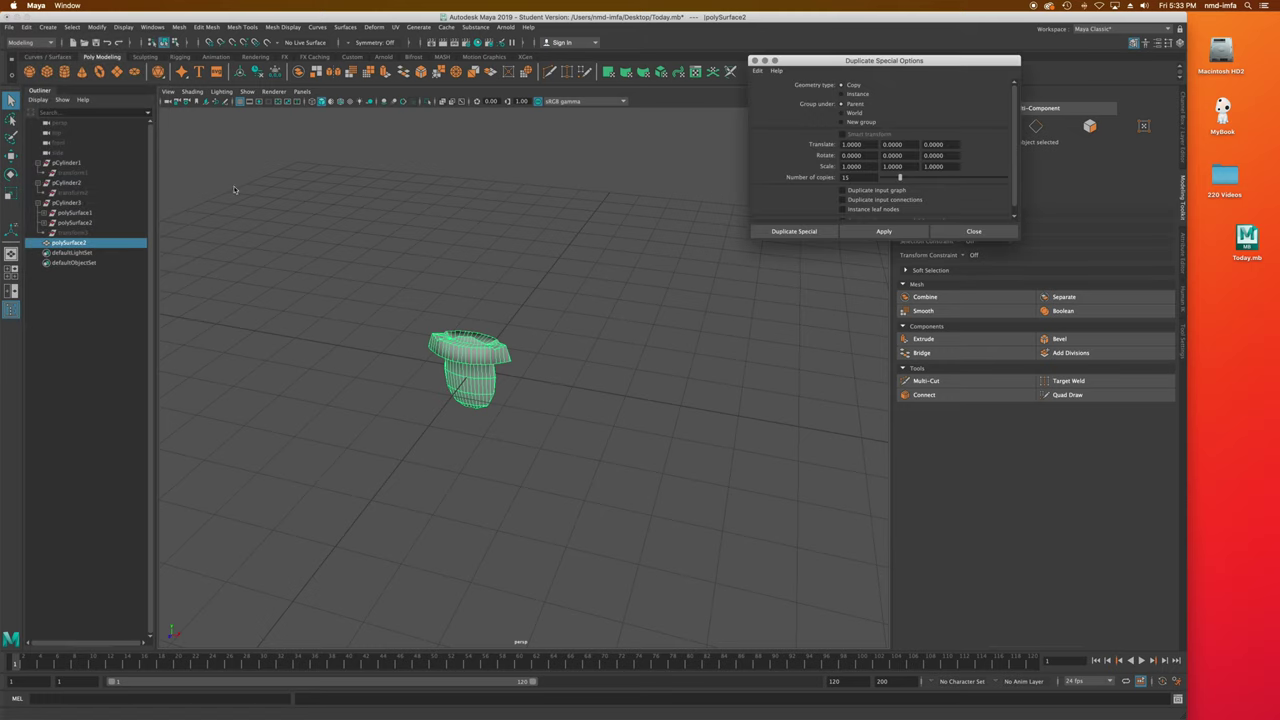
{"action": "left_click", "coordinate": [841, 94]}
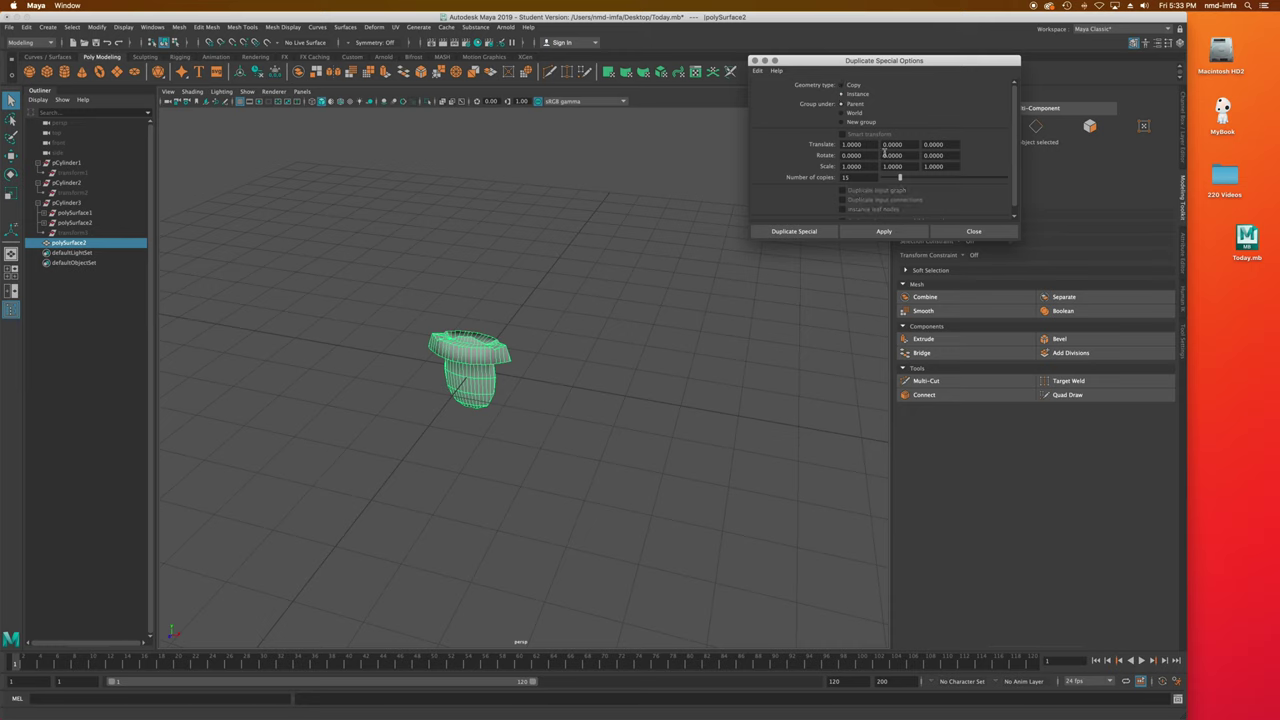
{"action": "left_click", "coordinate": [806, 231]}
{"action": "scroll", "coordinate": [632, 310], "scroll_direction": "up", "scroll_amount": 2}
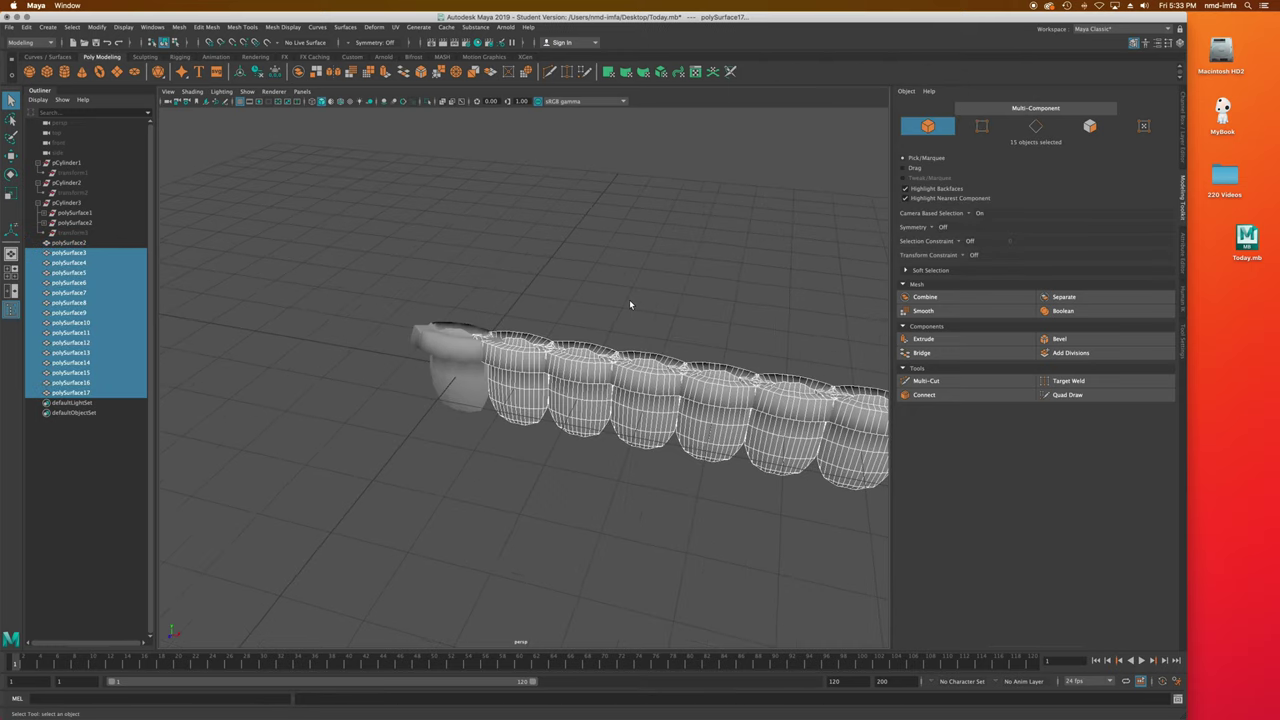
Extrude a patch of adjacent faces on the original mesh's lower body outward by about 0.398 and view the instanced row.
{"action": "left_click", "coordinate": [460, 362]}
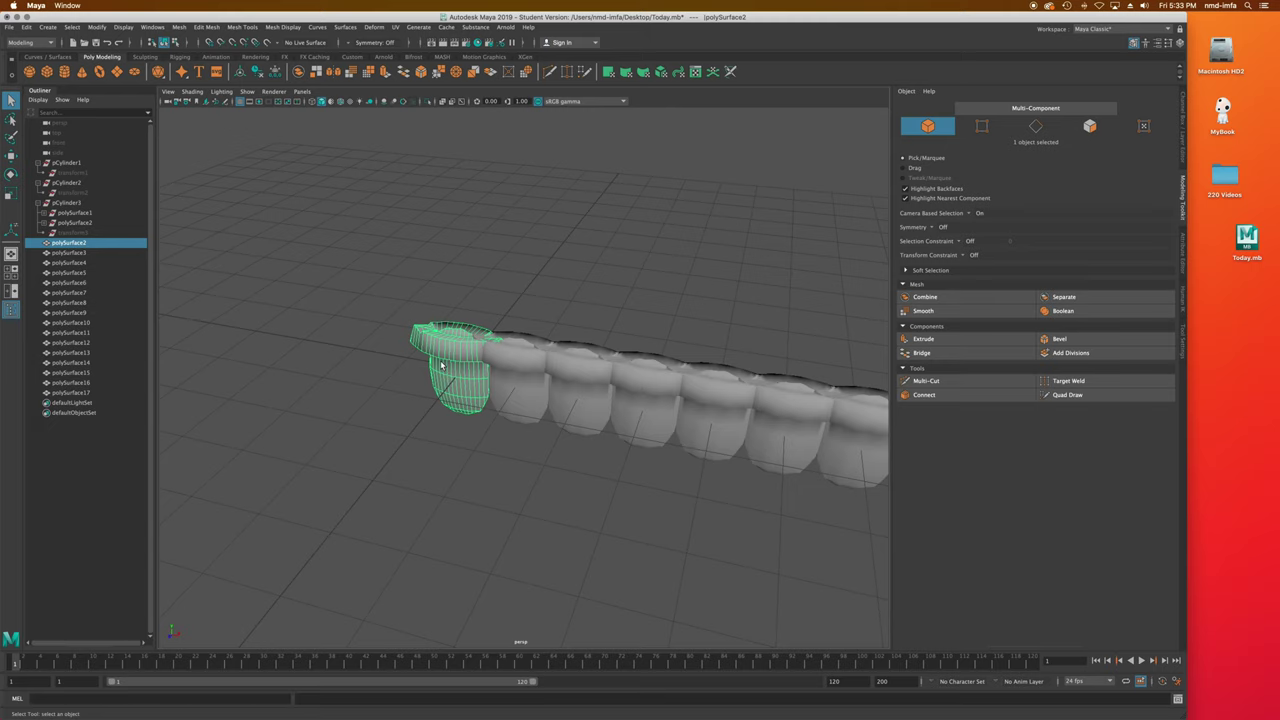
{"action": "right_click_drag", "start_coordinate": [440, 365], "coordinate": [437, 390]}
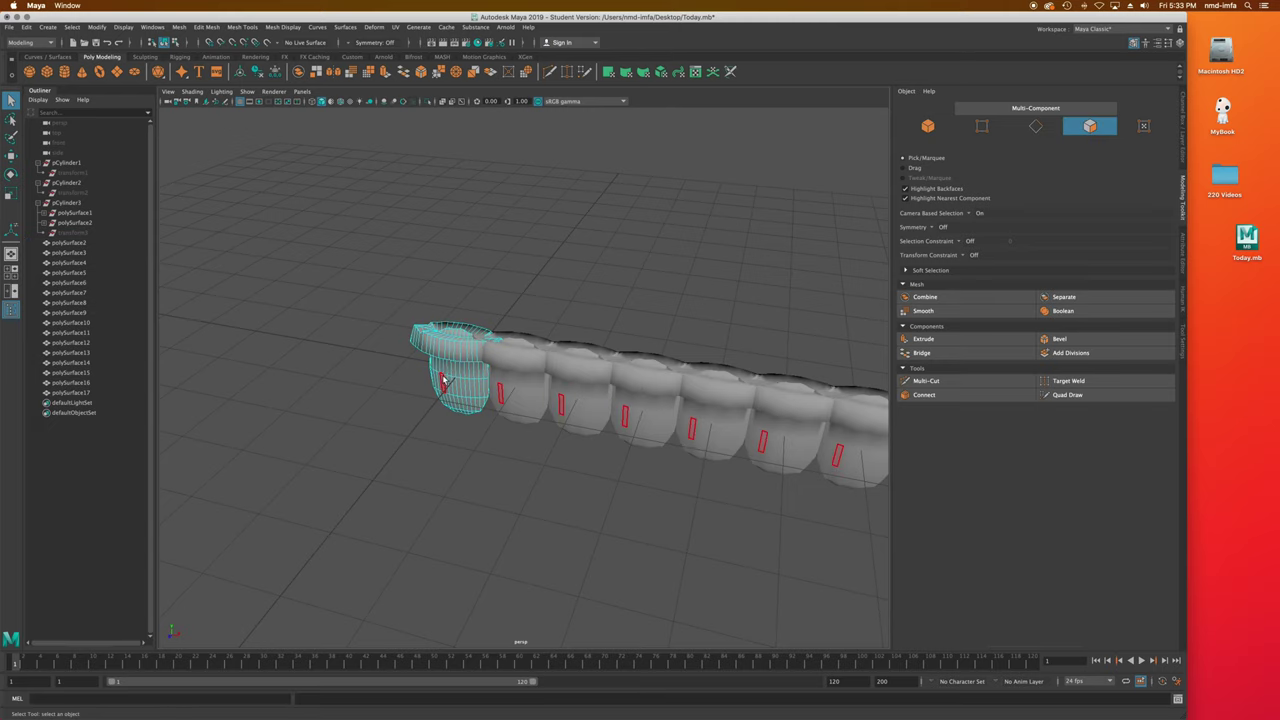
{"action": "left_click", "coordinate": [444, 382]}
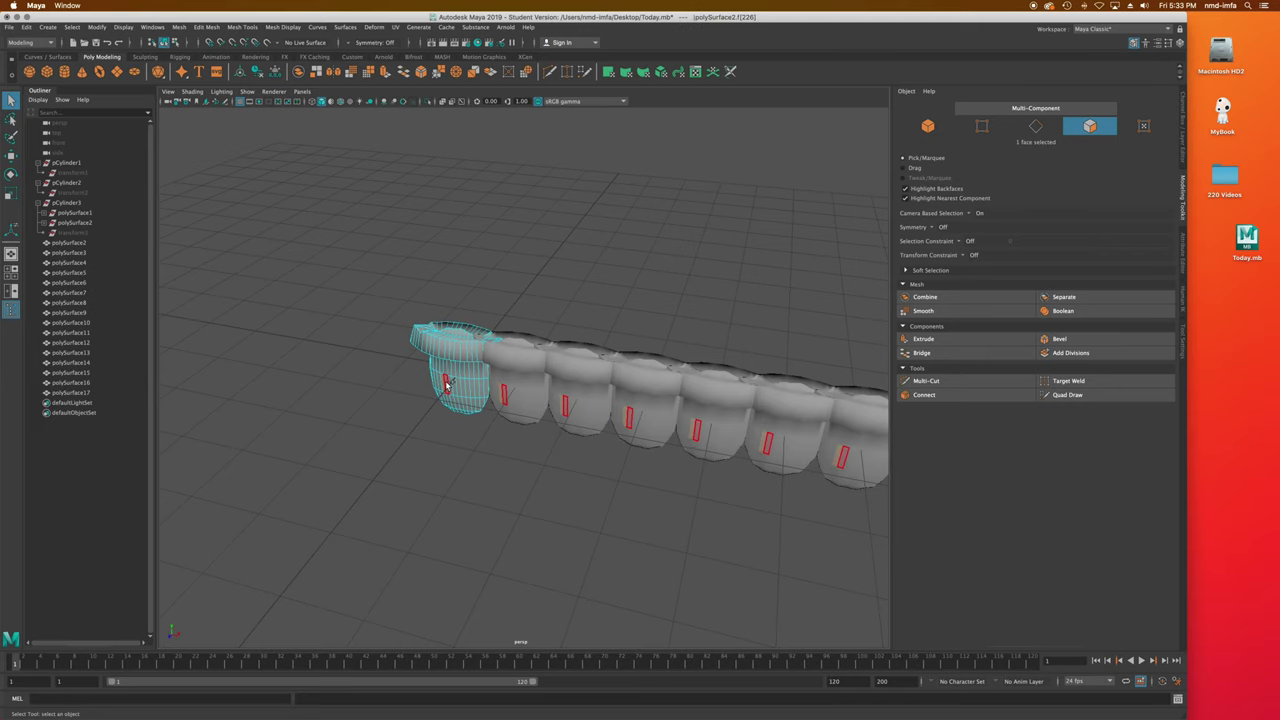
{"action": "left_click", "coordinate": [446, 385], "text": "shift"}
{"action": "left_click_drag", "start_coordinate": [446, 385], "coordinate": [449, 402], "text": "alt"}
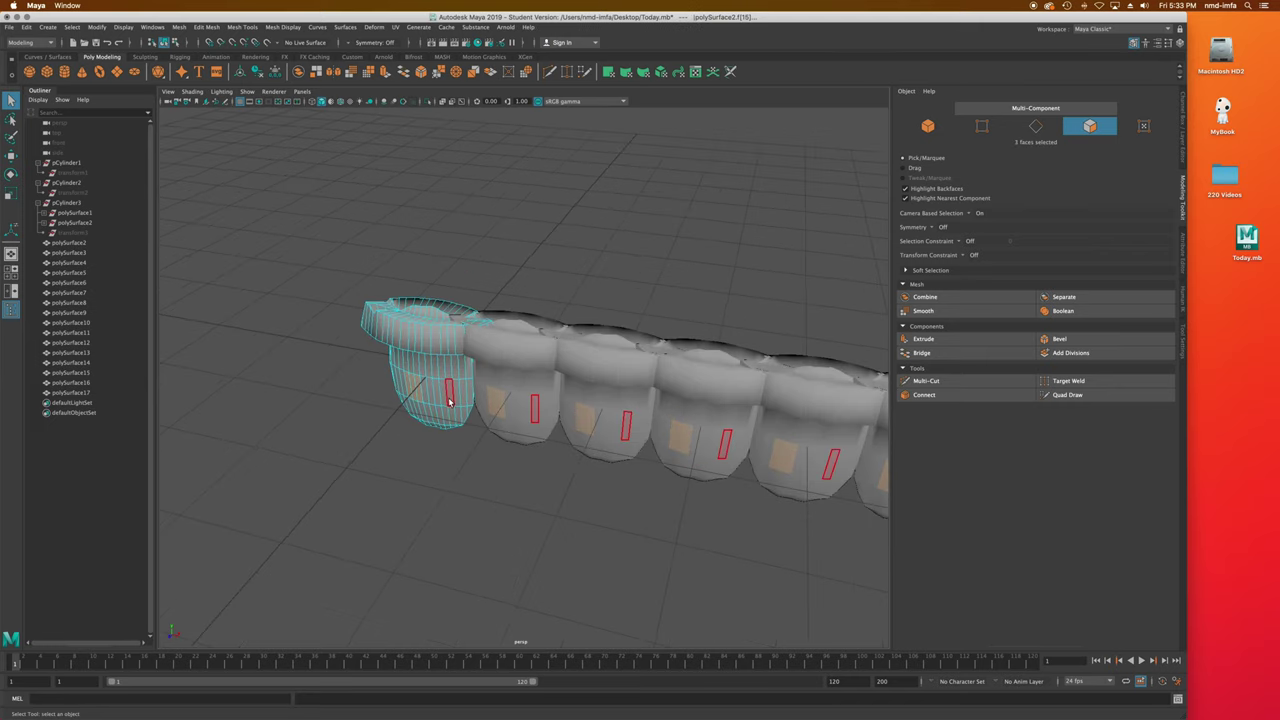
{"action": "key", "text": "ctrl+e"}
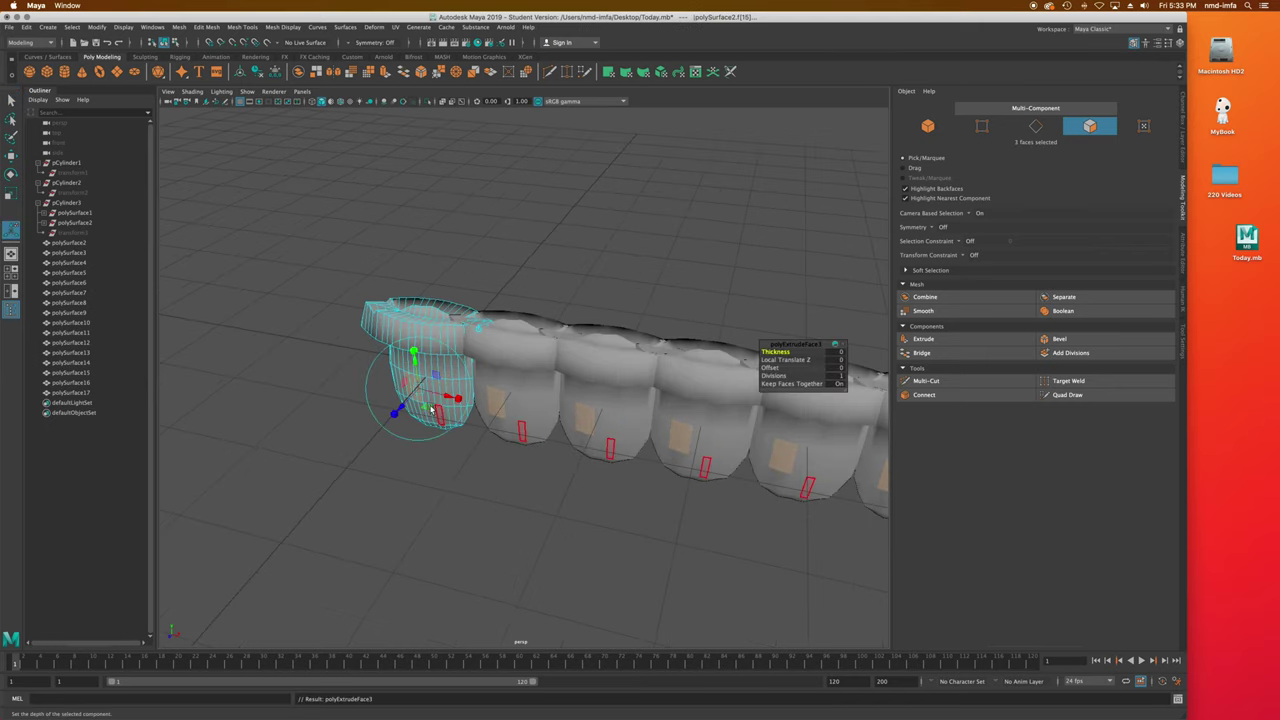
{"action": "mouse_move", "coordinate": [395, 418]}
{"action": "left_mouse_down"}
{"action": "mouse_move", "coordinate": [390, 400]}
{"action": "mouse_move", "coordinate": [533, 432]}
{"action": "mouse_move", "coordinate": [377, 420]}
{"action": "left_mouse_up"}
{"action": "scroll", "coordinate": [386, 425], "scroll_direction": "down", "scroll_amount": 10}
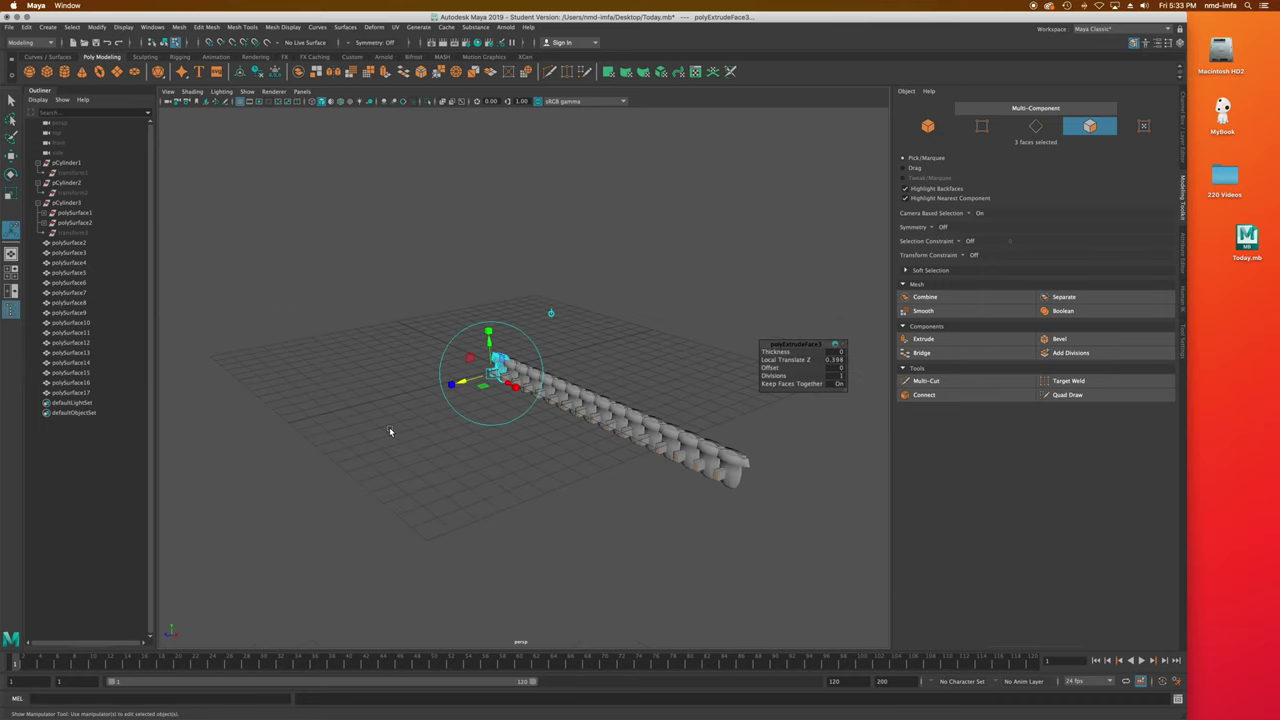
{"action": "scroll", "coordinate": [390, 431], "scroll_direction": "up", "scroll_amount": 3}
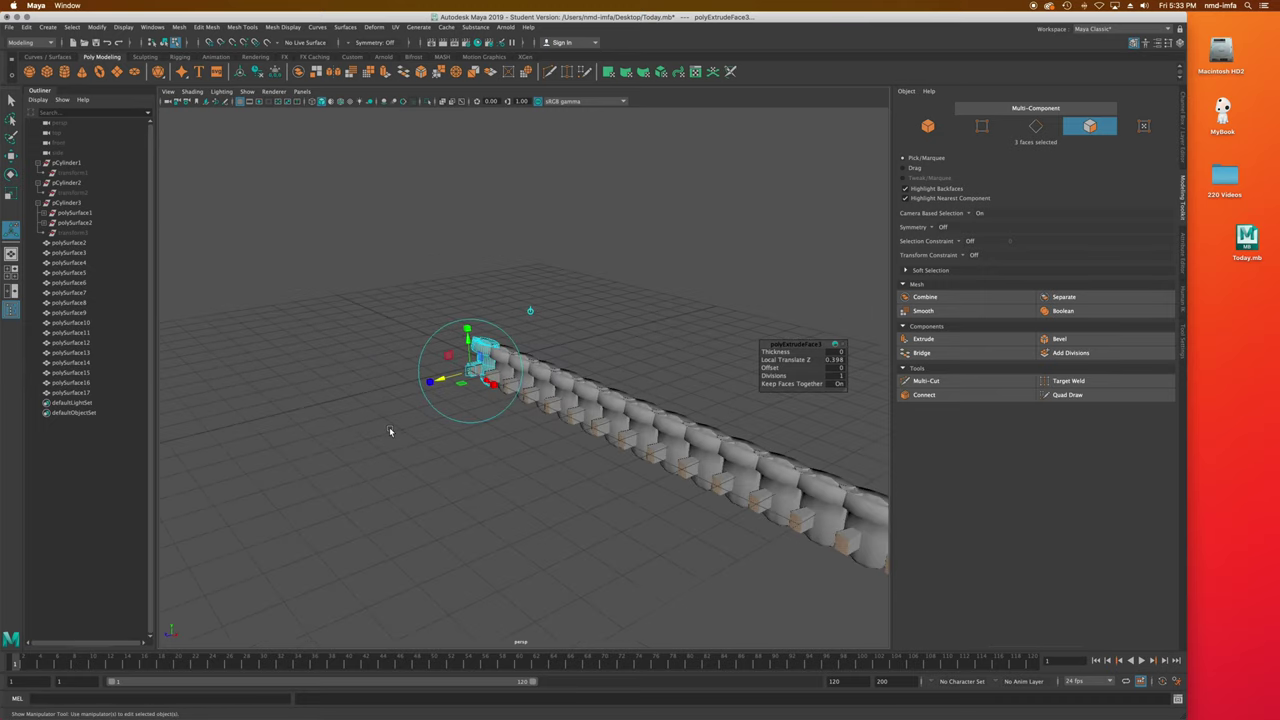
{"action": "left_click_drag", "start_coordinate": [403, 440], "coordinate": [451, 446], "text": "alt"}
{"action": "scroll", "coordinate": [448, 449], "scroll_direction": "up", "scroll_amount": 5}
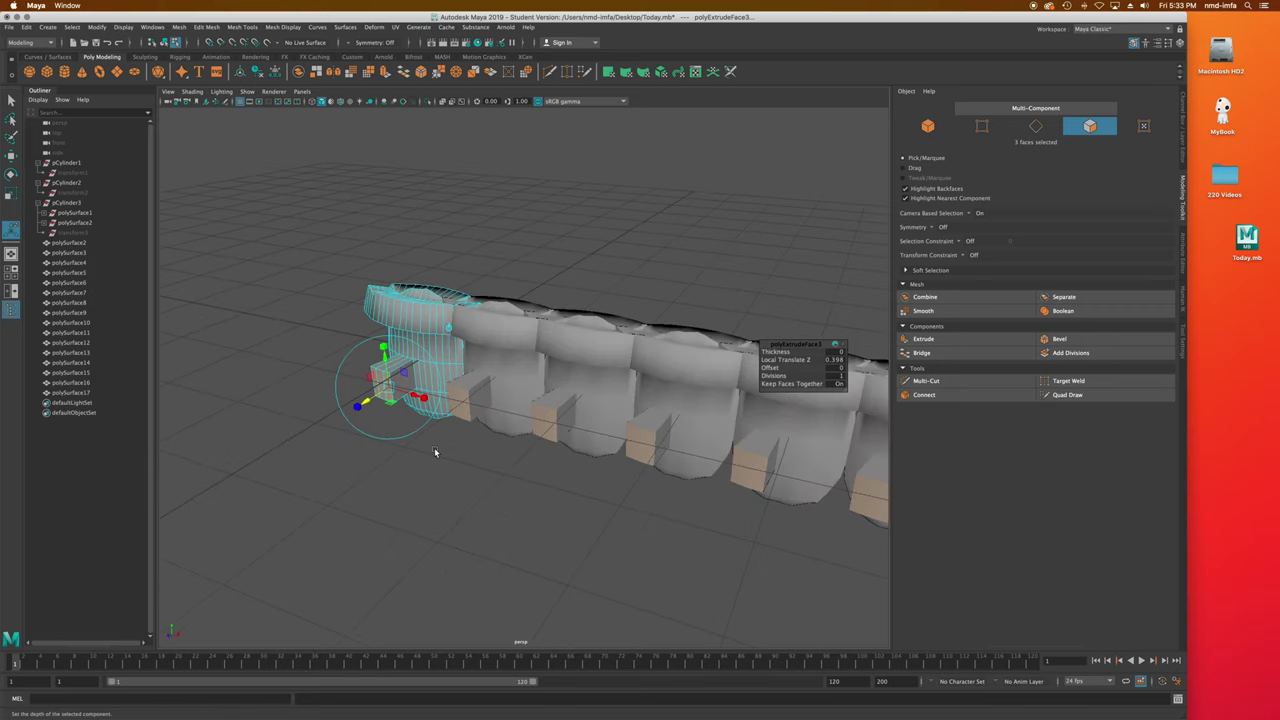
Clear the face selection and undo the face extrusion and the row of instances.
{"action": "left_click", "coordinate": [432, 455]}
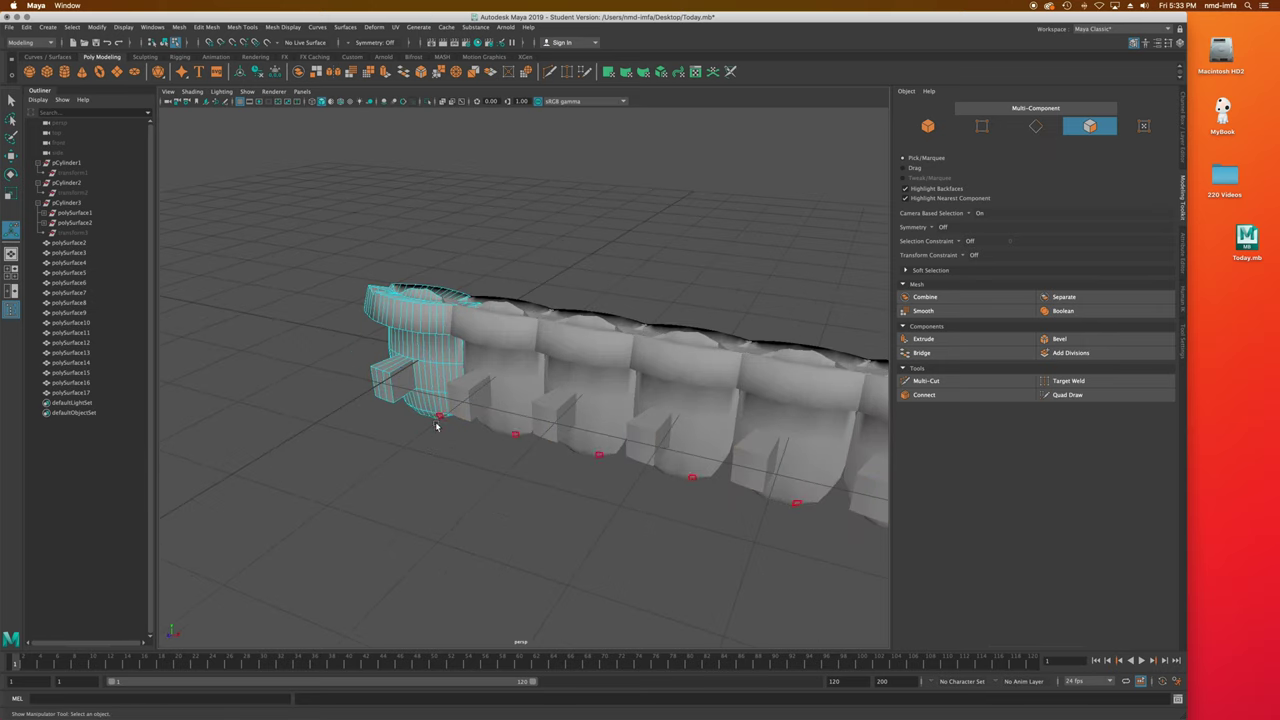
{"action": "left_click_drag", "start_coordinate": [436, 426], "coordinate": [358, 352]}
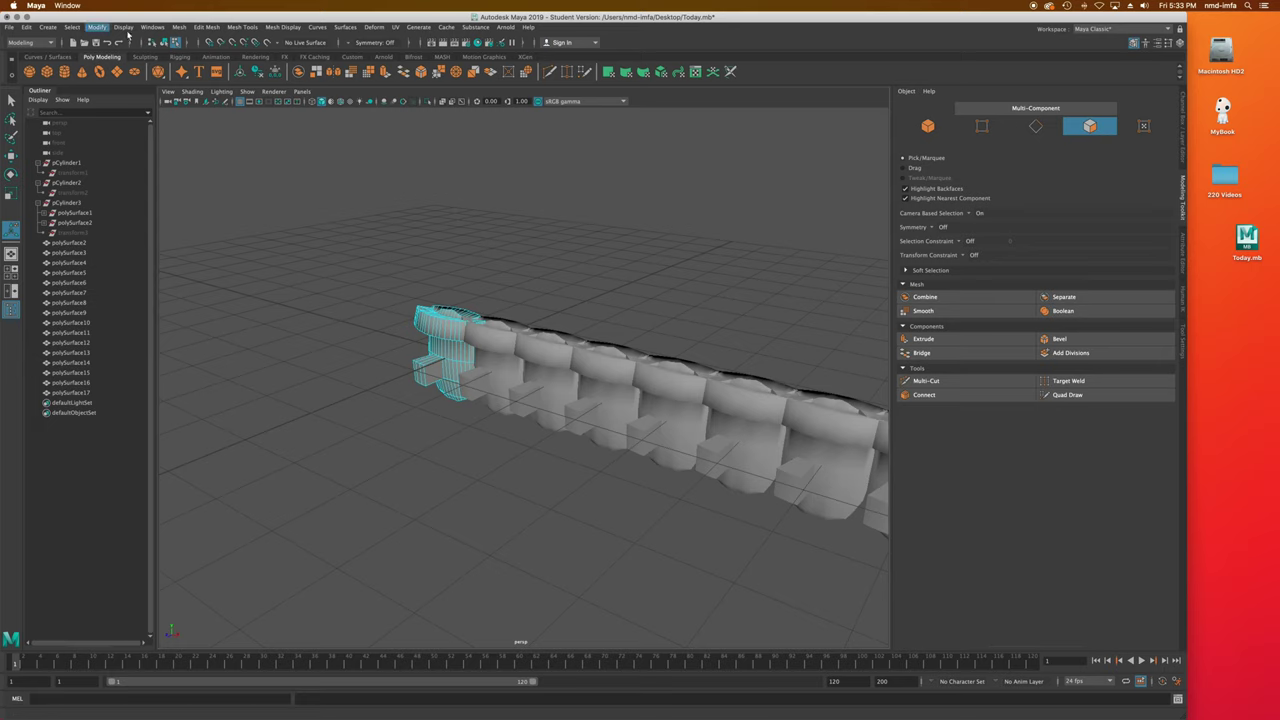
{"action": "key", "text": "ctrl+e"}
{"action": "key", "text": "3"}
{"action": "key", "text": "ctrl+z"}
{"action": "key", "text": "ctrl+z"}
{"action": "key", "text": "ctrl+z"}
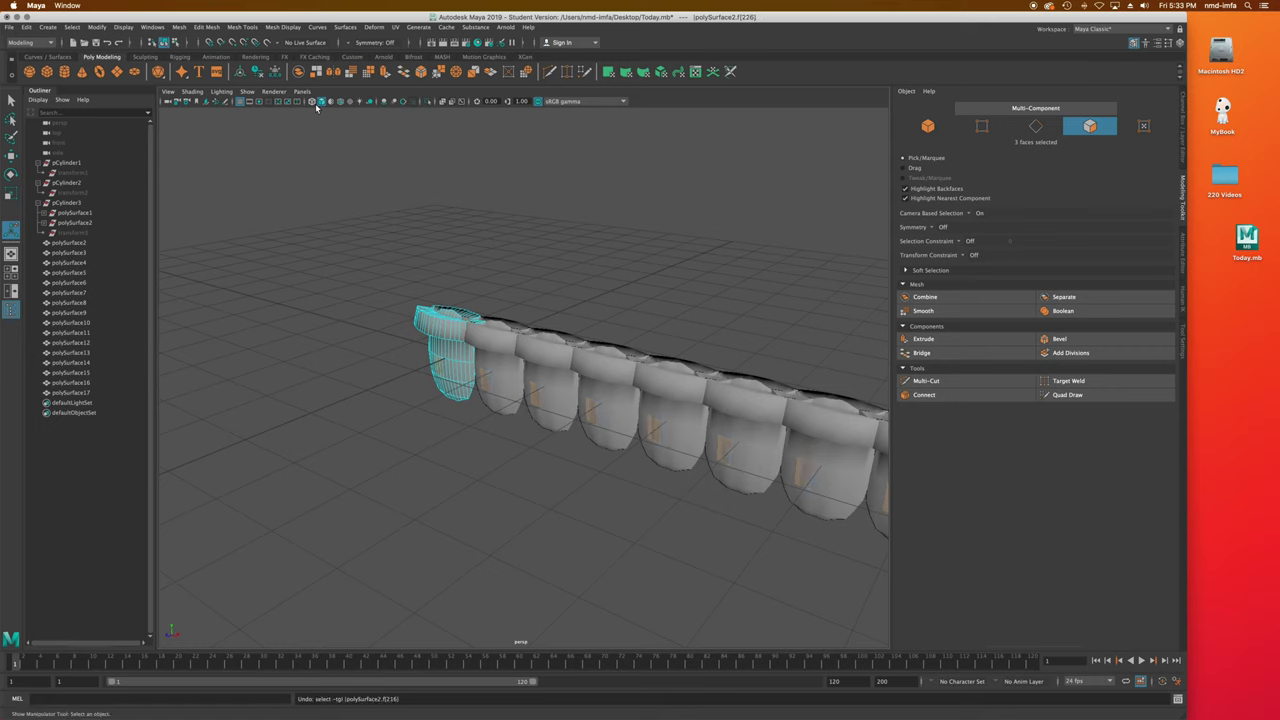
{"action": "key", "text": "ctrl+z"}
{"action": "key", "text": "ctrl+z"}
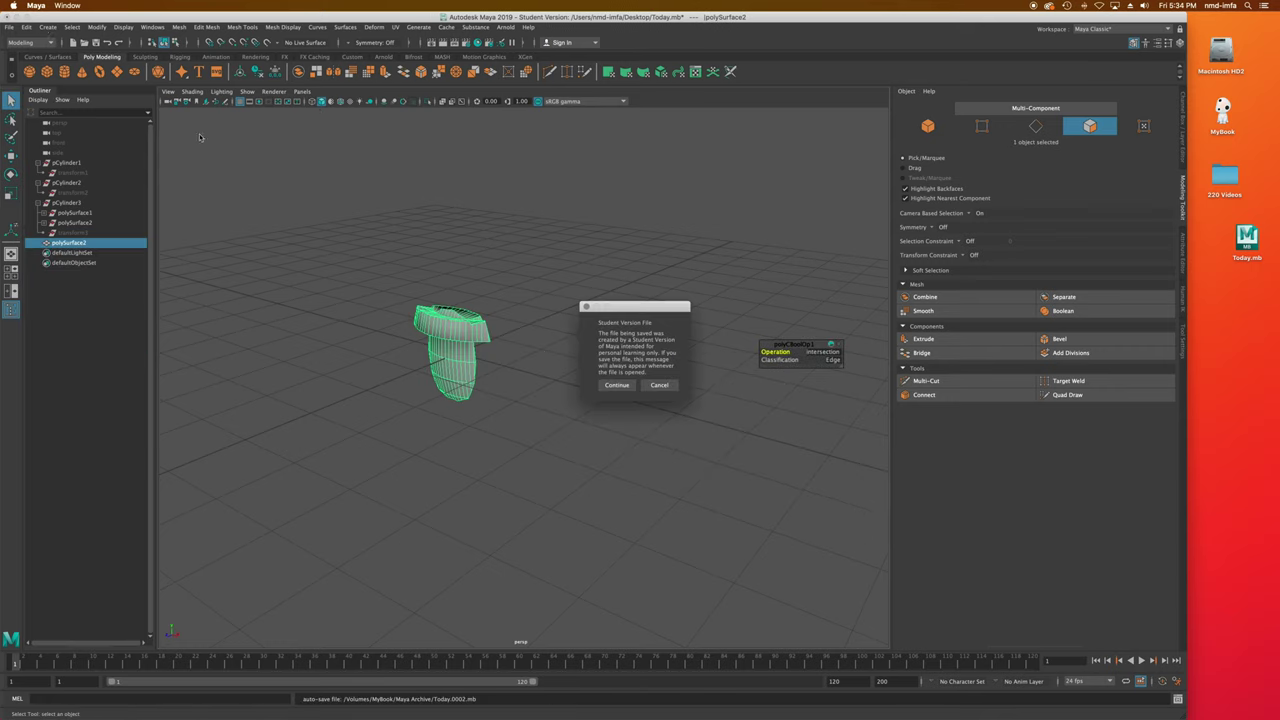
Continue past the student version notice and create 15 Duplicate Special instances of the mesh with Translate X 1 and Rotate Y 15.
{"action": "left_click", "coordinate": [614, 385]}
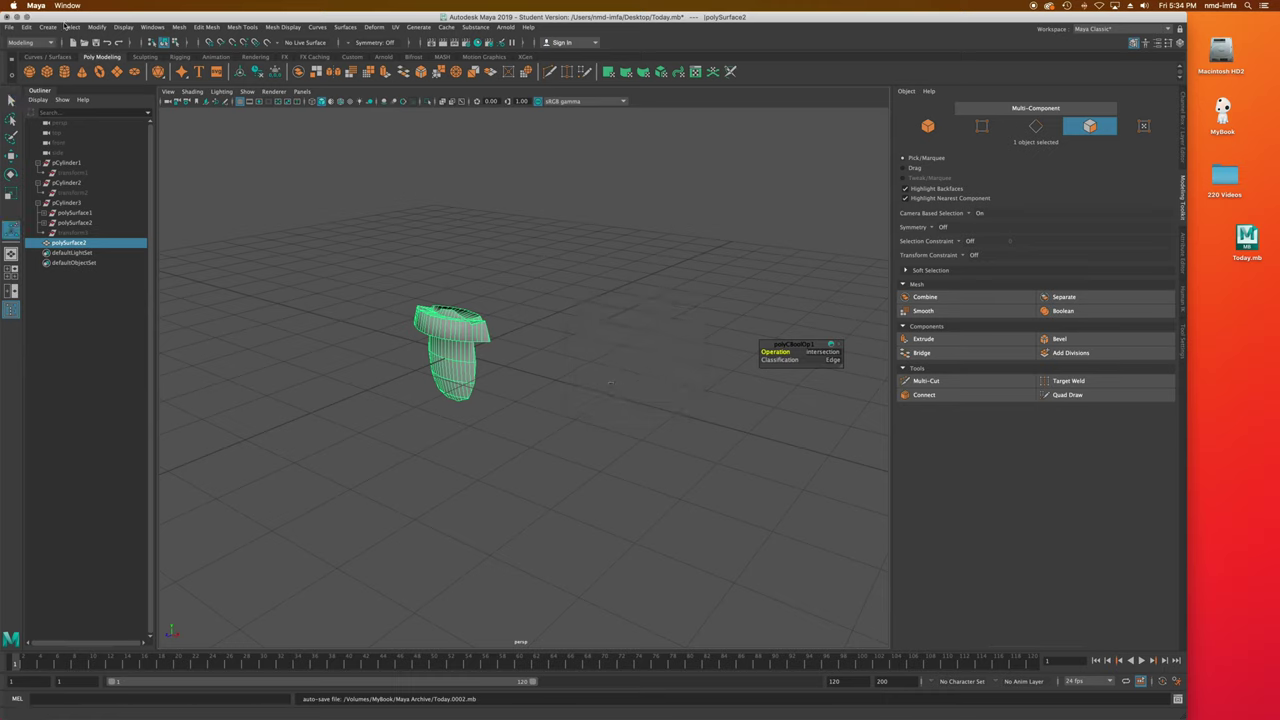
{"action": "left_click", "coordinate": [27, 27]}
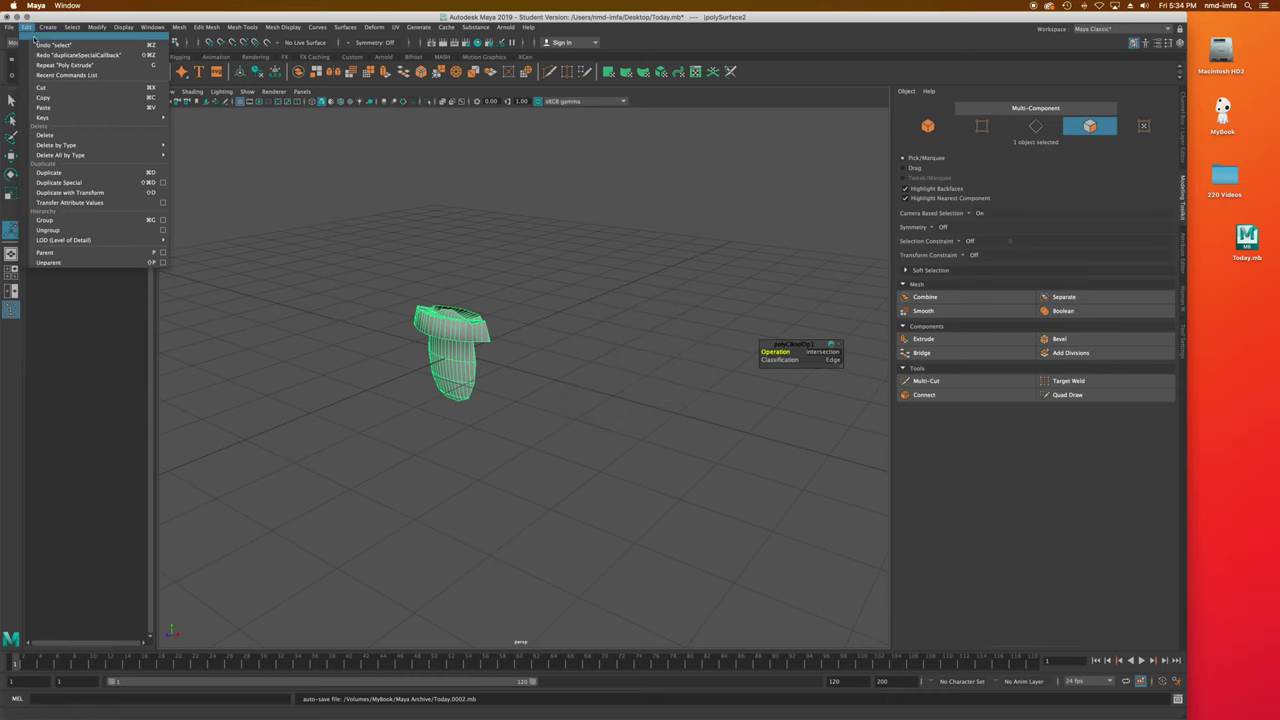
{"action": "left_click", "coordinate": [163, 184]}
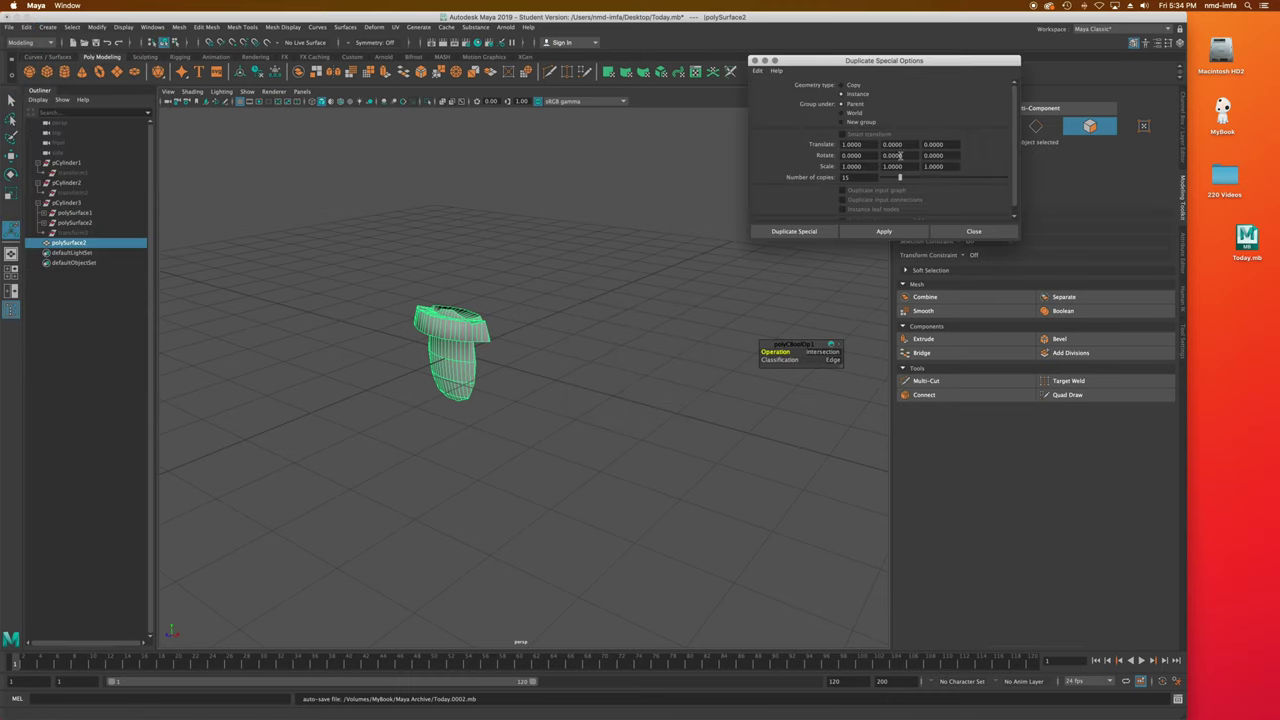
{"action": "left_click", "coordinate": [932, 167]}
{"action": "double_click", "coordinate": [912, 156]}
{"action": "type", "text": "15"}
{"action": "left_click", "coordinate": [795, 232]}
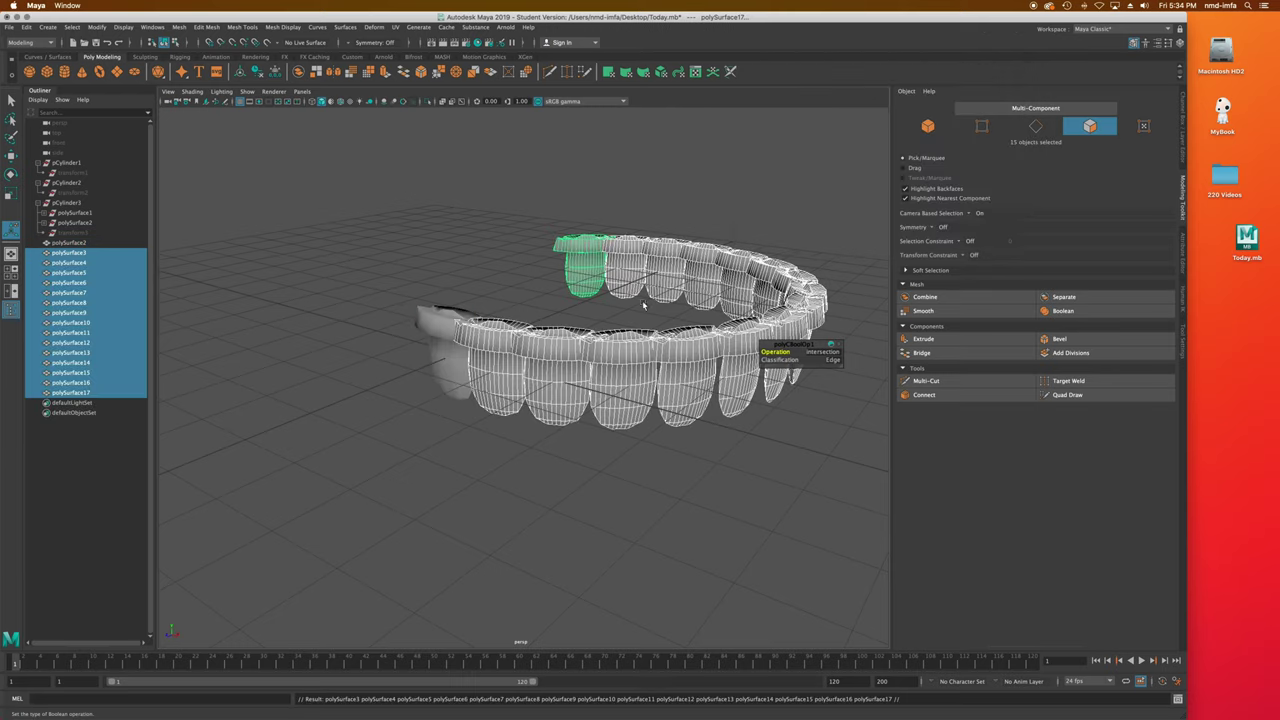
Examine the curved arrangement of instances from several angles and undo the duplication.
{"action": "left_click_drag", "start_coordinate": [646, 305], "coordinate": [1154, 314], "text": "alt"}
{"action": "scroll", "coordinate": [578, 325], "scroll_direction": "up", "scroll_amount": 5}
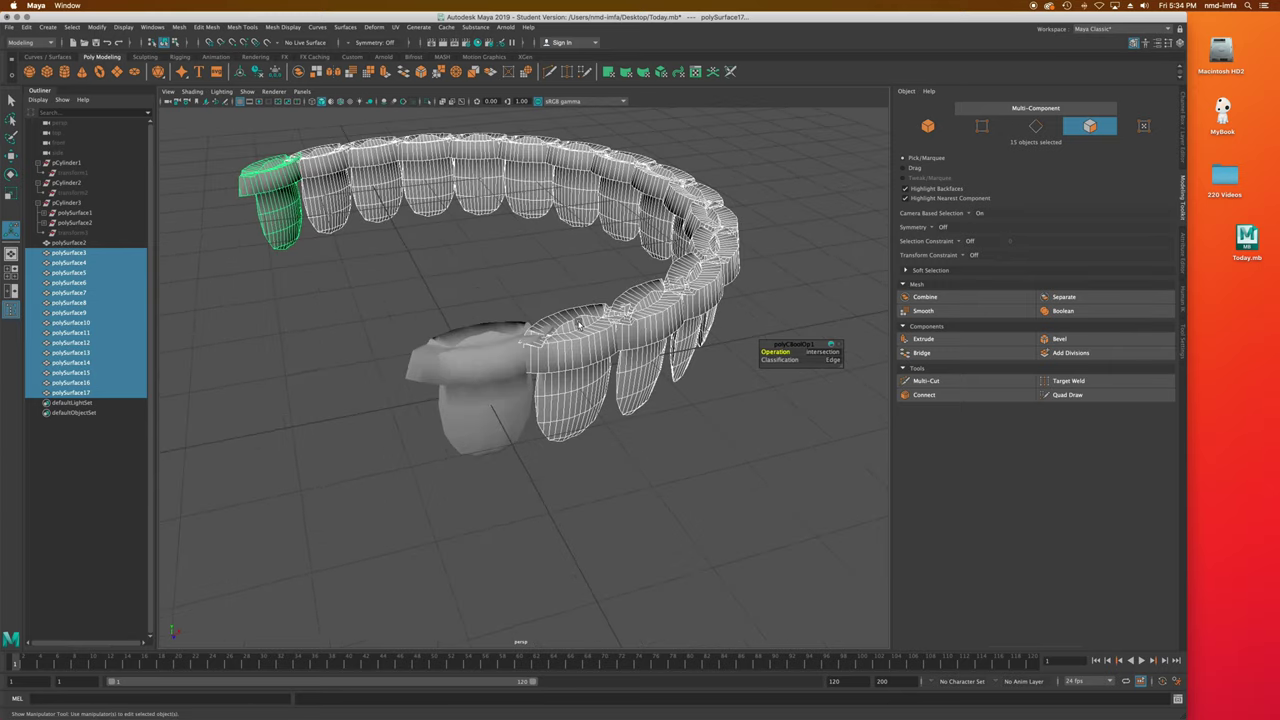
{"action": "scroll", "coordinate": [578, 325], "scroll_direction": "down", "scroll_amount": 5}
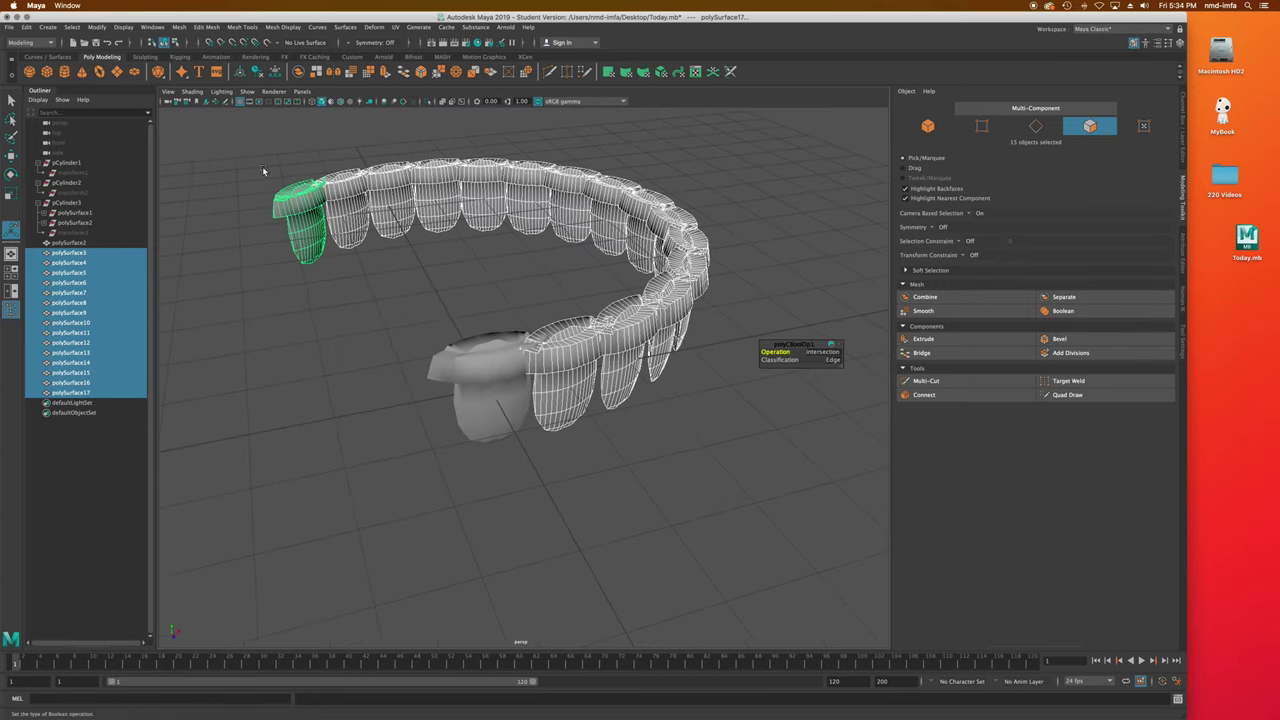
{"action": "left_click_drag", "start_coordinate": [612, 296], "coordinate": [470, 352], "text": "alt"}
{"action": "scroll", "coordinate": [440, 357], "scroll_direction": "up", "scroll_amount": 3}
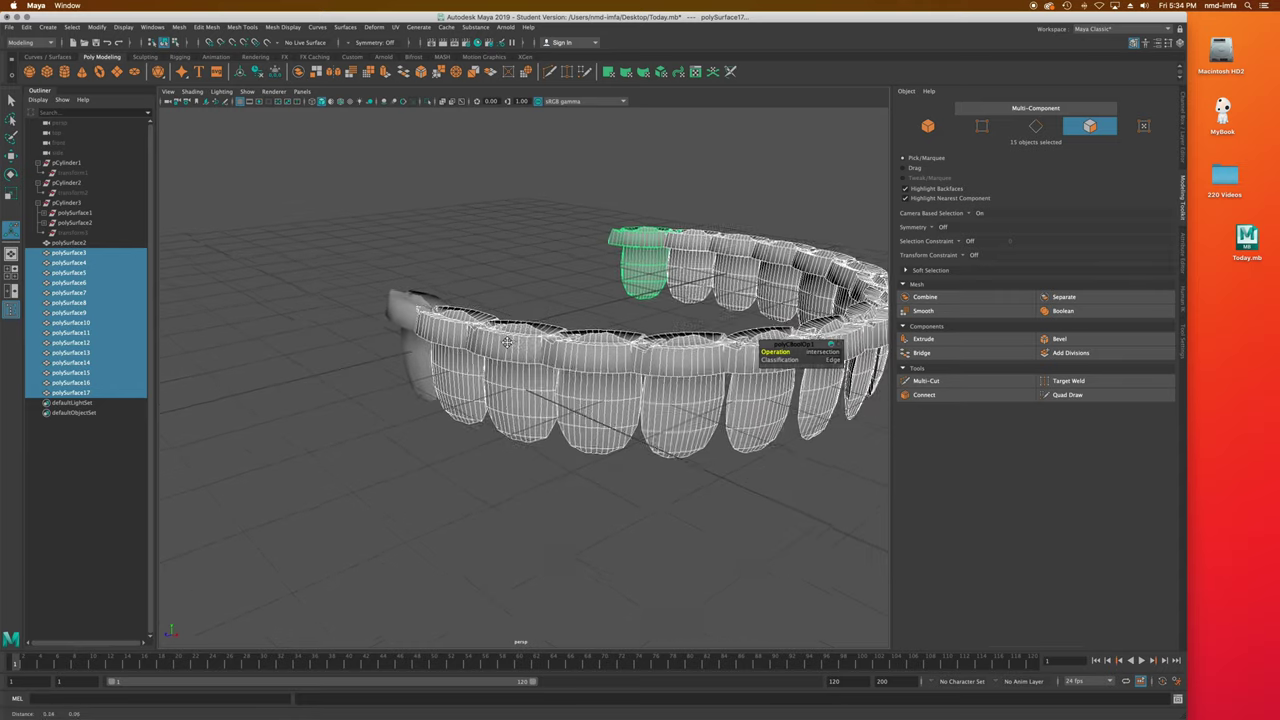
{"action": "scroll", "coordinate": [440, 357], "scroll_direction": "down", "scroll_amount": 4}
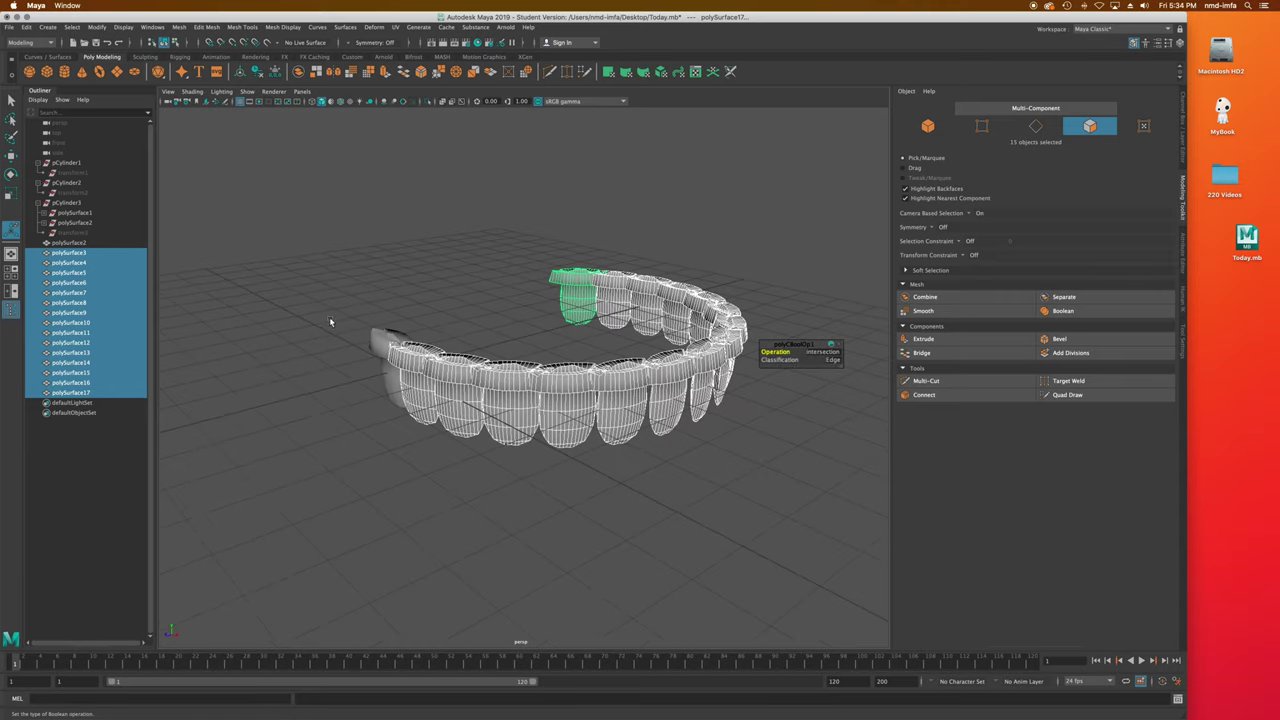
{"action": "left_click", "coordinate": [26, 28]}
{"action": "left_click", "coordinate": [53, 45]}
Create 15 Duplicate Special instances with Translate X 1, Rotate Y 15 and a scale of 3 on all axes.
{"action": "left_click", "coordinate": [26, 28]}
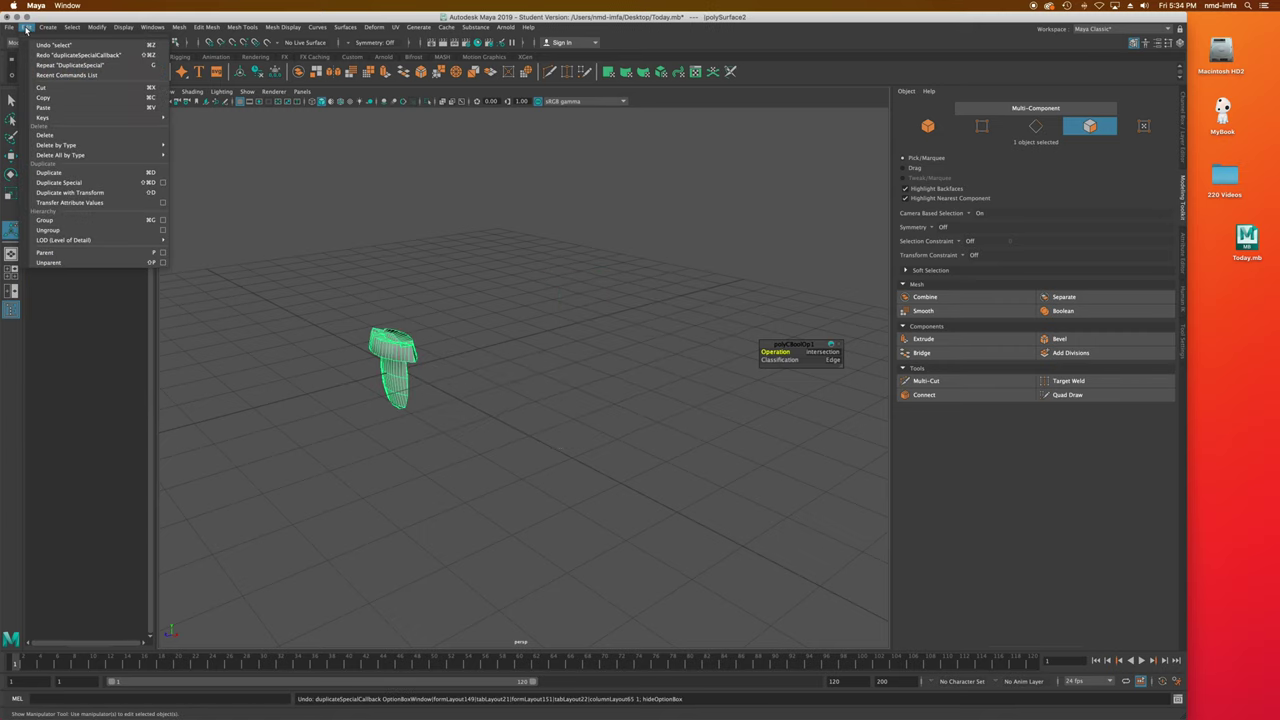
{"action": "left_click", "coordinate": [162, 183]}
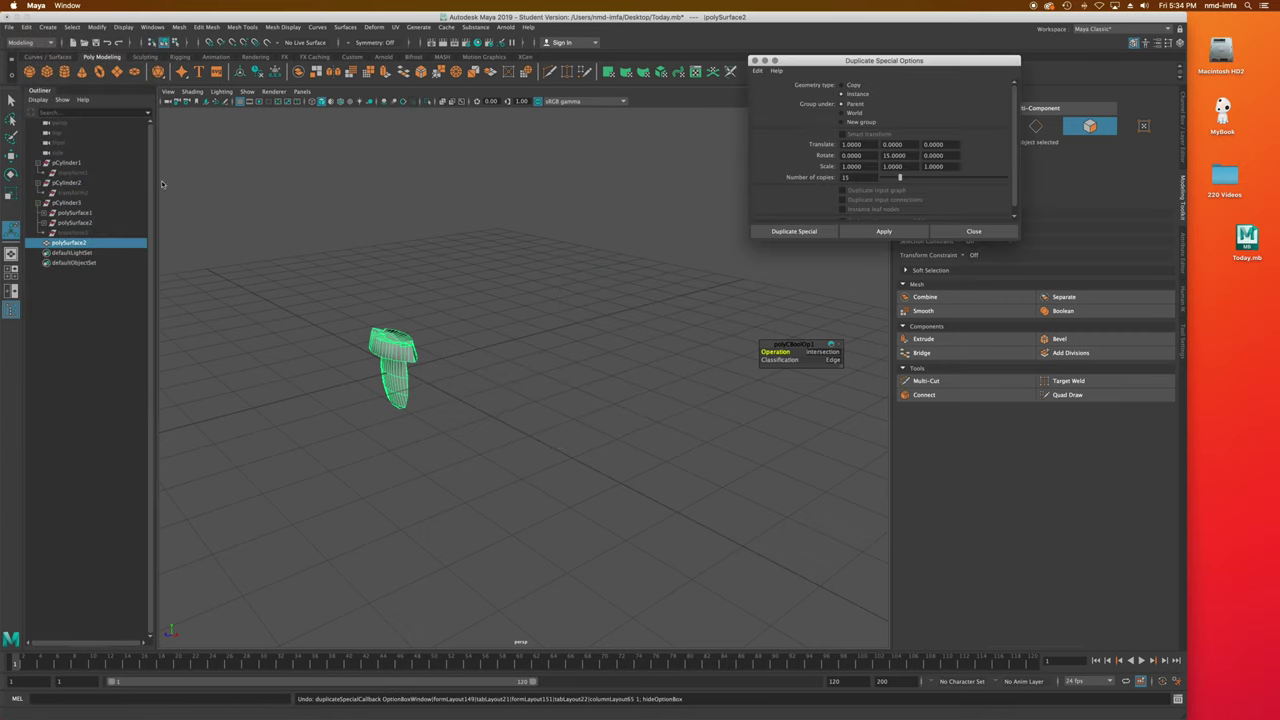
{"action": "double_click", "coordinate": [906, 167]}
{"action": "type", "text": "8"}
{"action": "double_click", "coordinate": [866, 167]}
{"action": "double_click", "coordinate": [949, 167]}
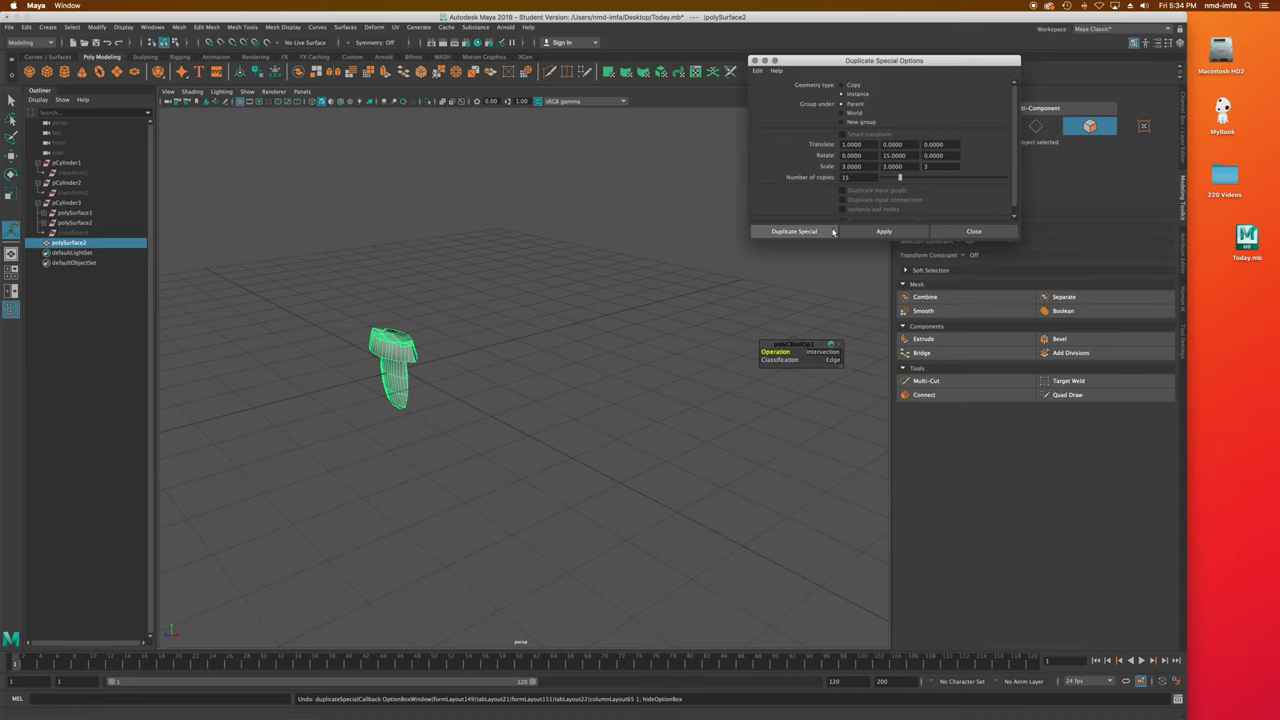
{"action": "left_click", "coordinate": [796, 231]}
View the enlarging instances from farther away, undo them and bring the original mesh back into view.
{"action": "scroll", "coordinate": [676, 305], "scroll_direction": "down", "scroll_amount": 10}
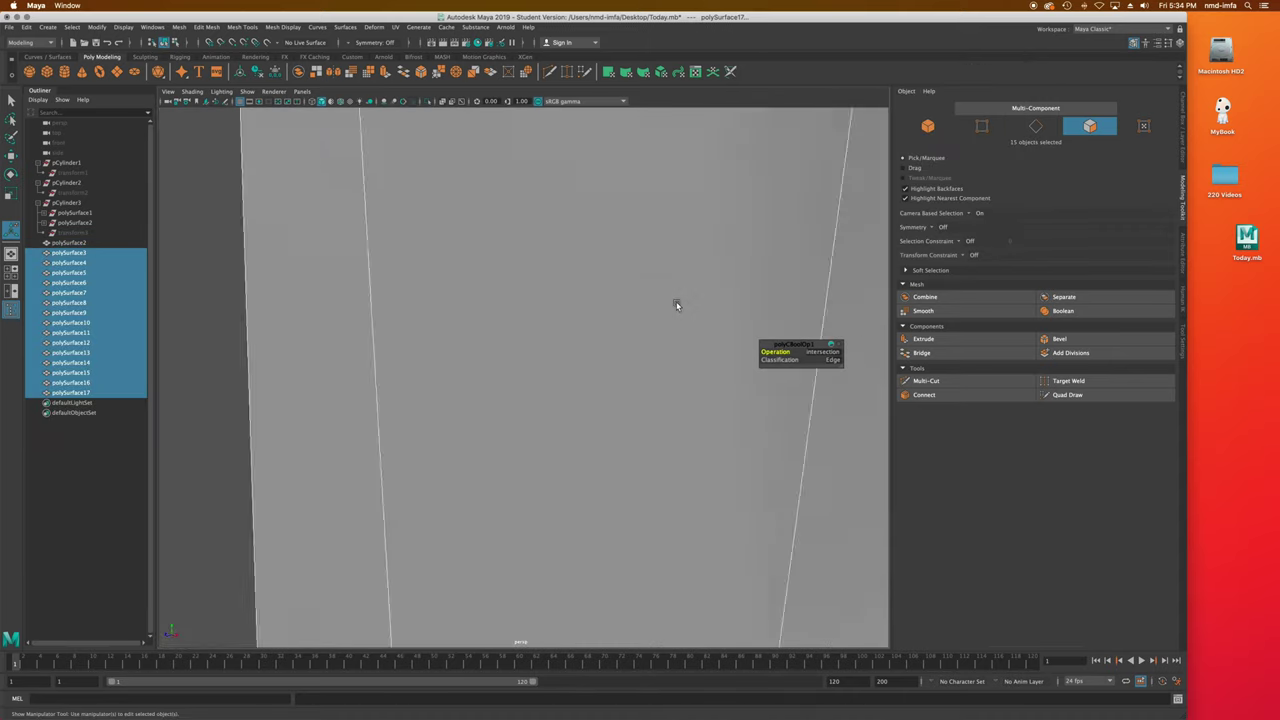
{"action": "scroll", "coordinate": [676, 305], "scroll_direction": "down", "scroll_amount": 10}
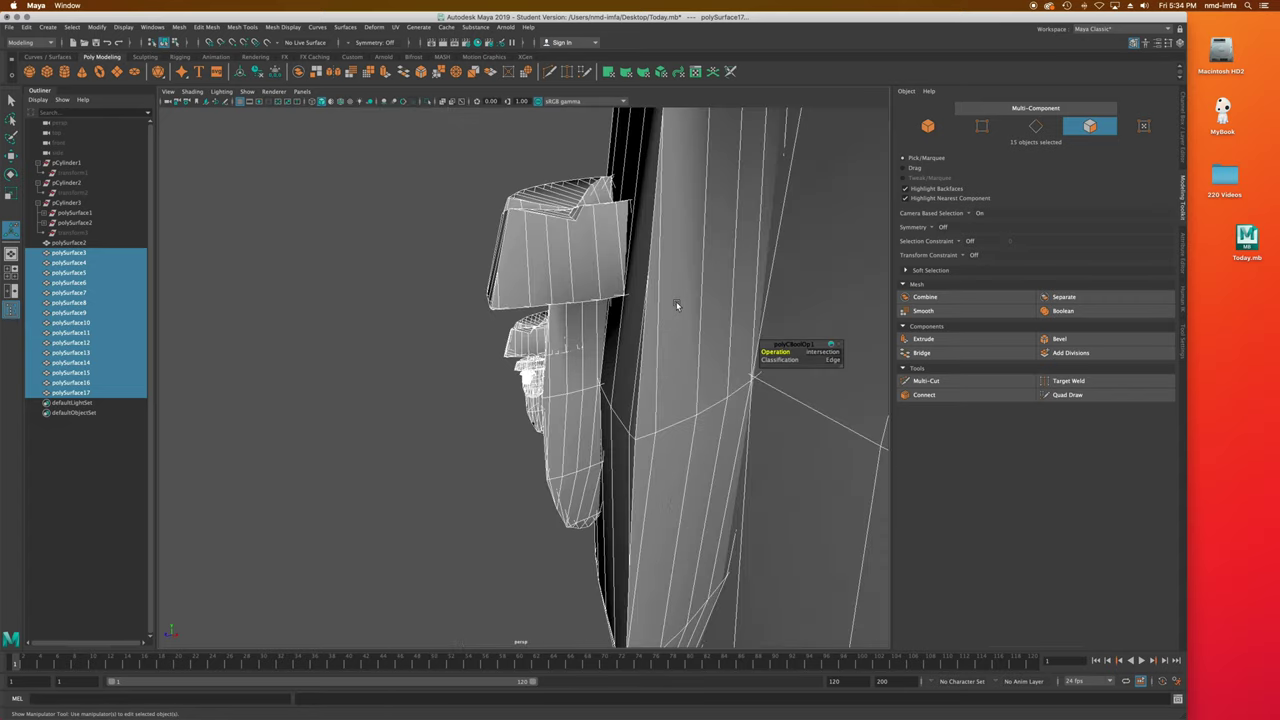
{"action": "scroll", "coordinate": [676, 305], "scroll_direction": "down", "scroll_amount": 8}
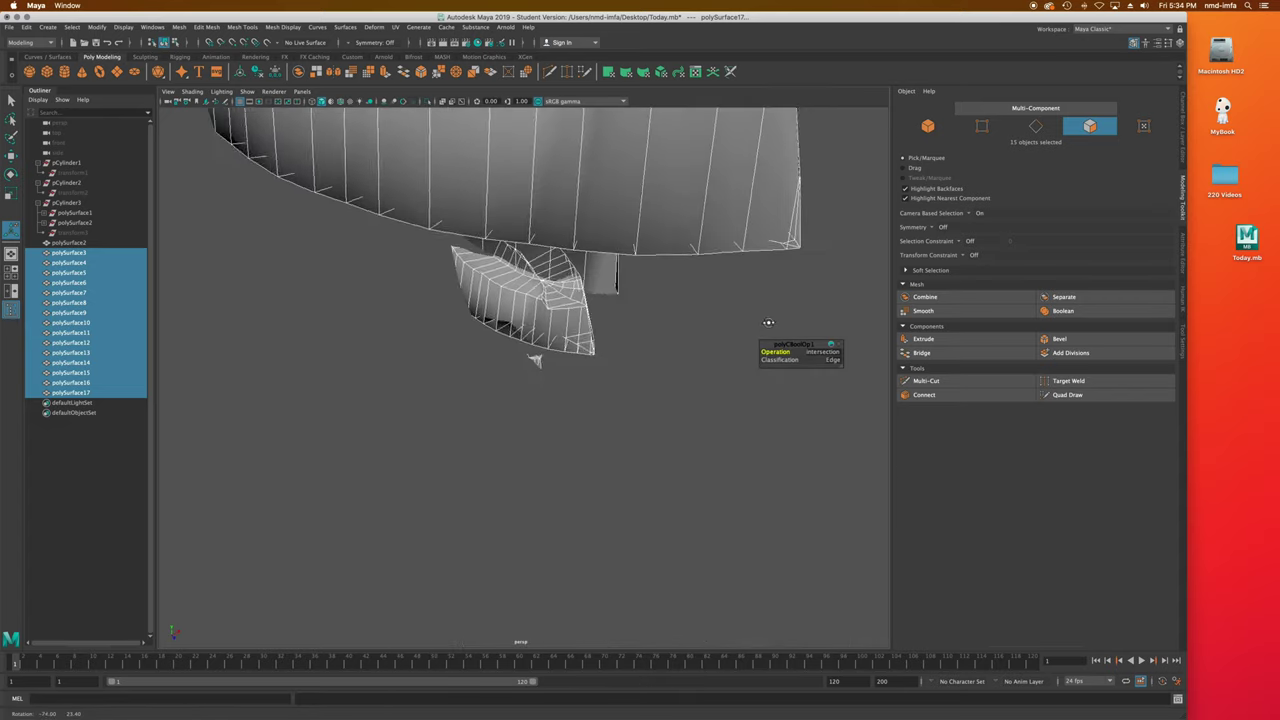
{"action": "key", "text": "ctrl+z"}
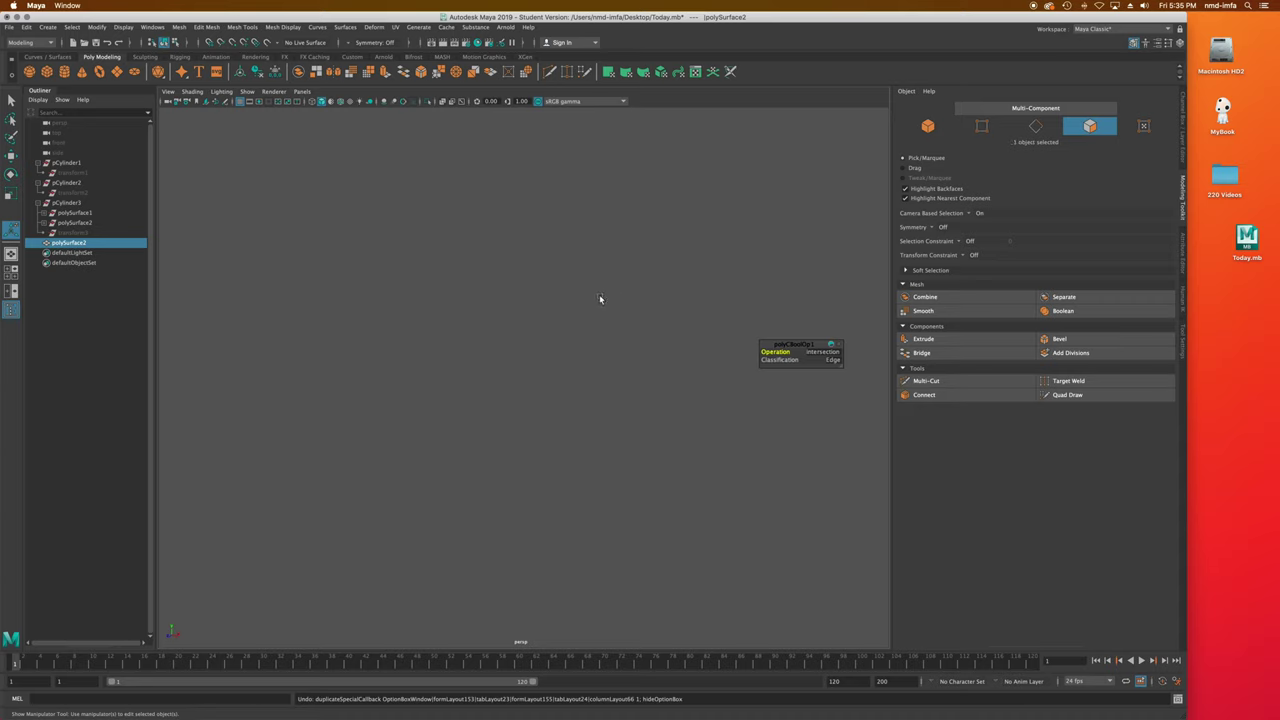
{"action": "scroll", "coordinate": [360, 243], "scroll_direction": "up", "scroll_amount": 5}
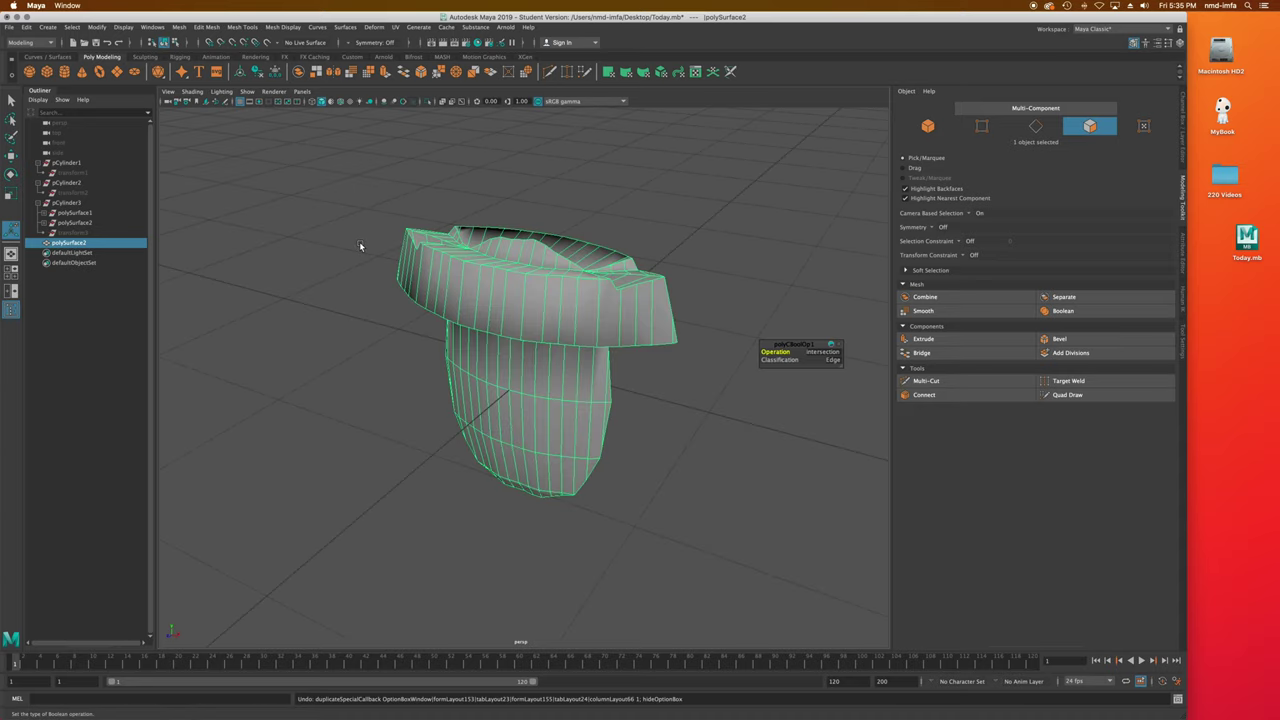
{"action": "scroll", "coordinate": [380, 264], "scroll_direction": "up", "scroll_amount": 5}
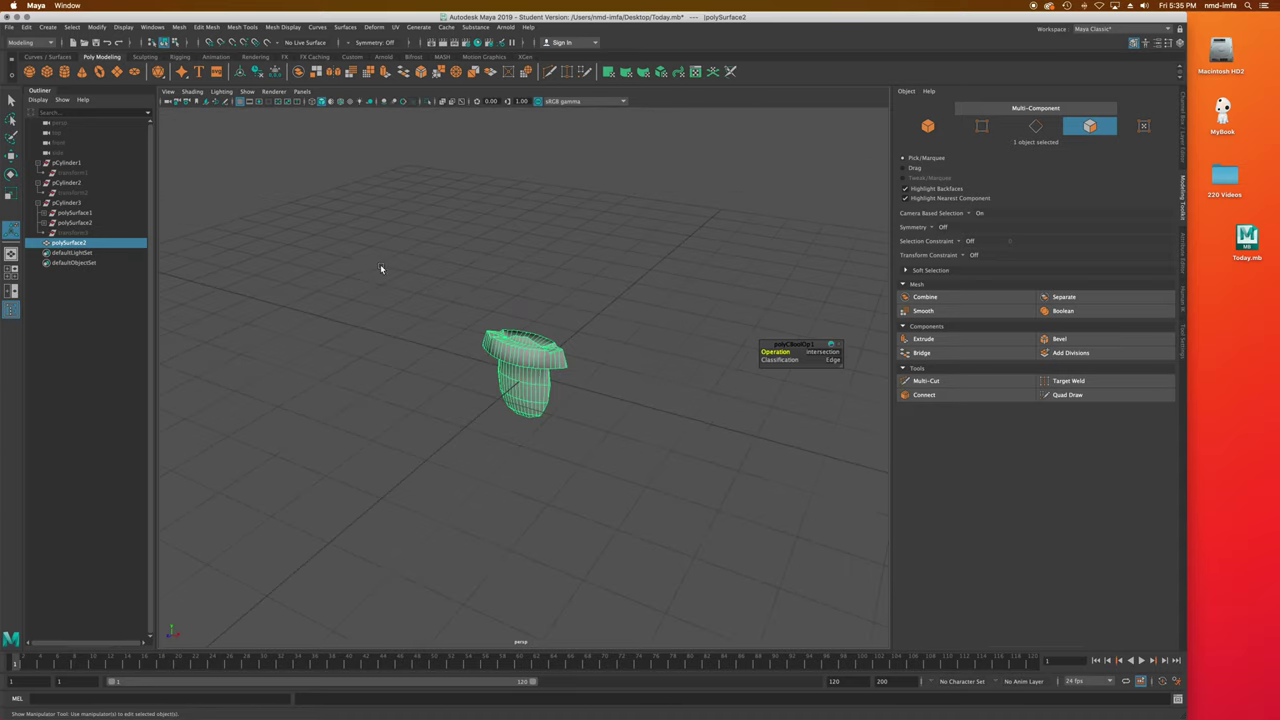
Reset the Duplicate Special scale to 1 on all axes, create 15 instances of the mesh and undo them.
{"action": "left_click", "coordinate": [26, 27]}
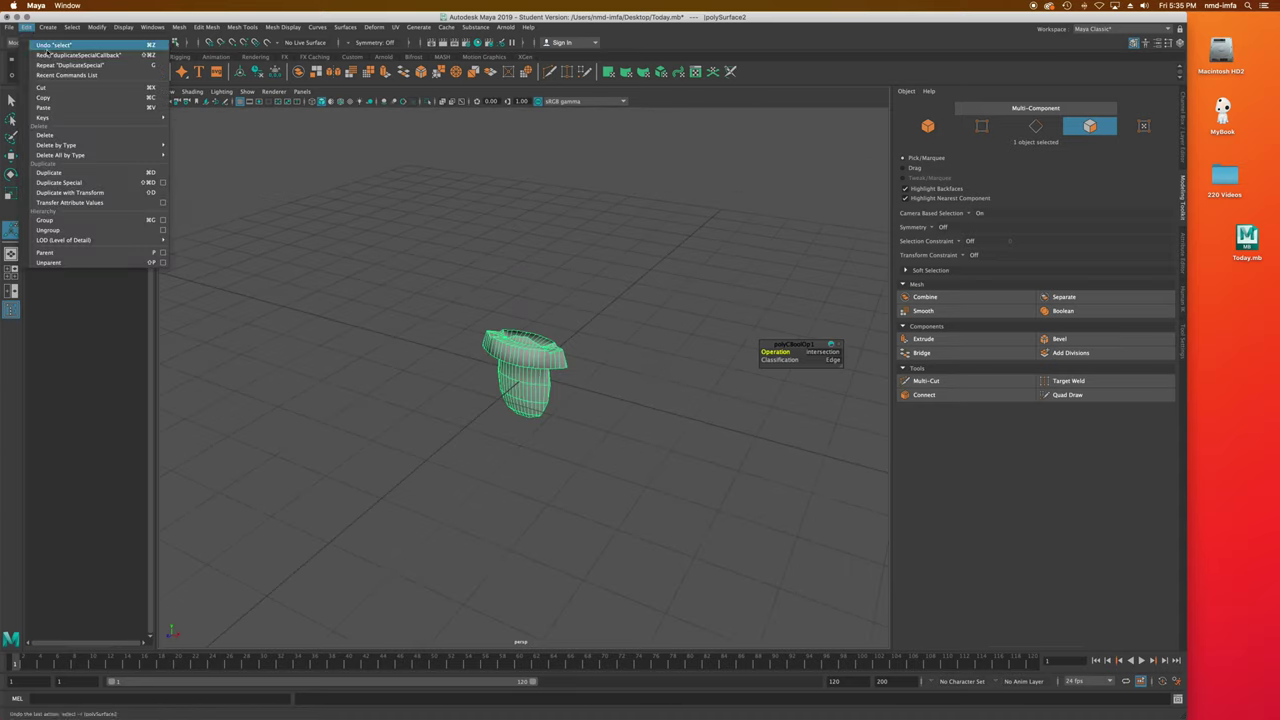
{"action": "left_click", "coordinate": [163, 183]}
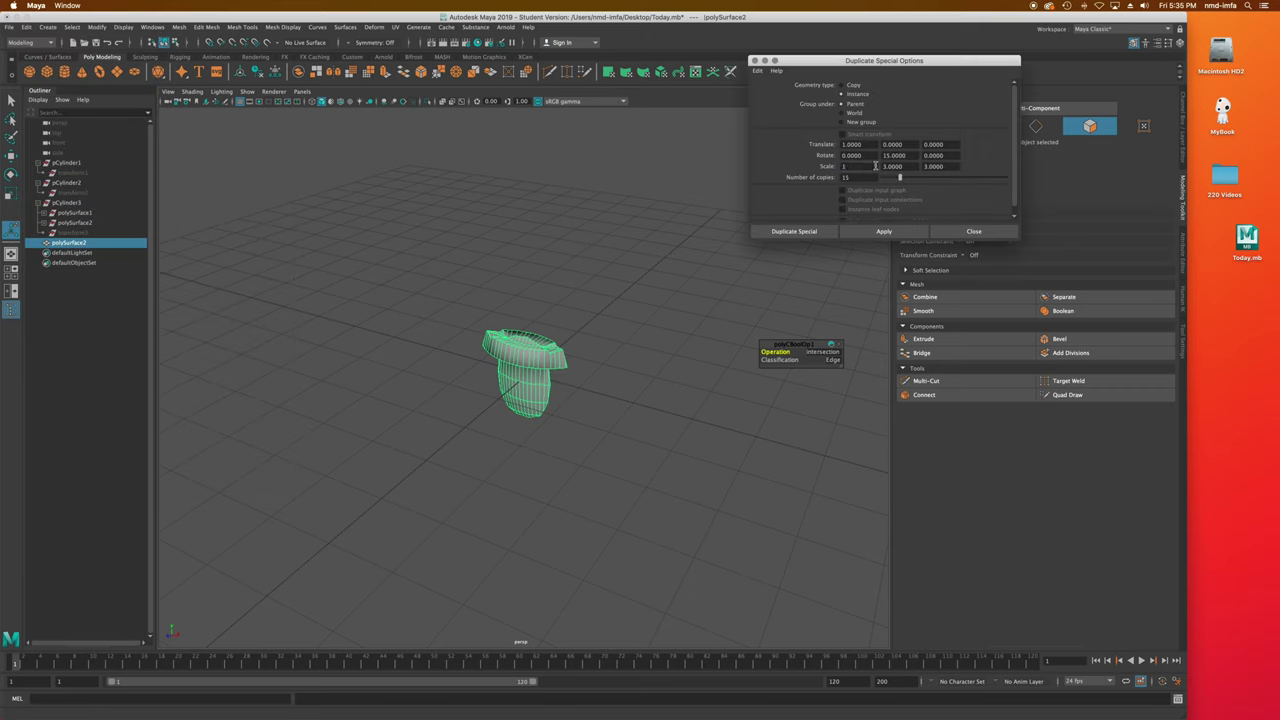
{"action": "left_click", "coordinate": [899, 166]}
{"action": "type", "text": "3"}
{"action": "left_click", "coordinate": [931, 166]}
{"action": "type", "text": "1"}
{"action": "left_click", "coordinate": [794, 231]}
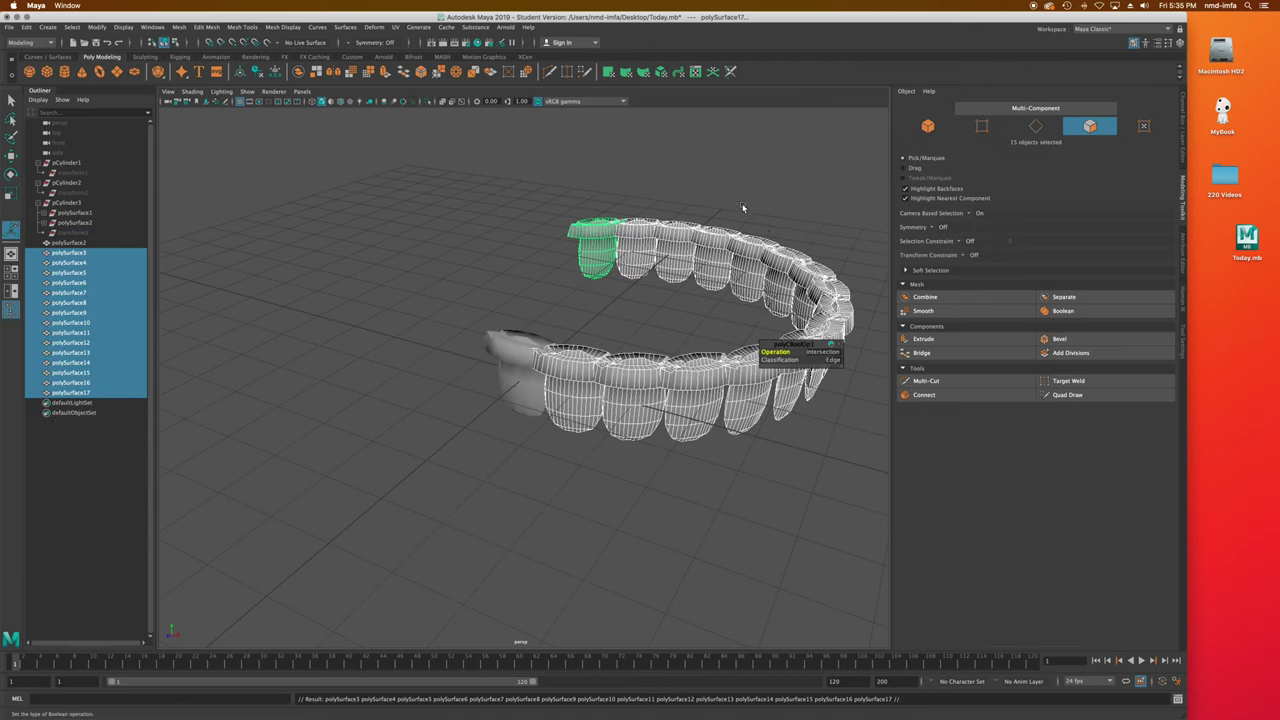
{"action": "key", "text": "ctrl+z"}
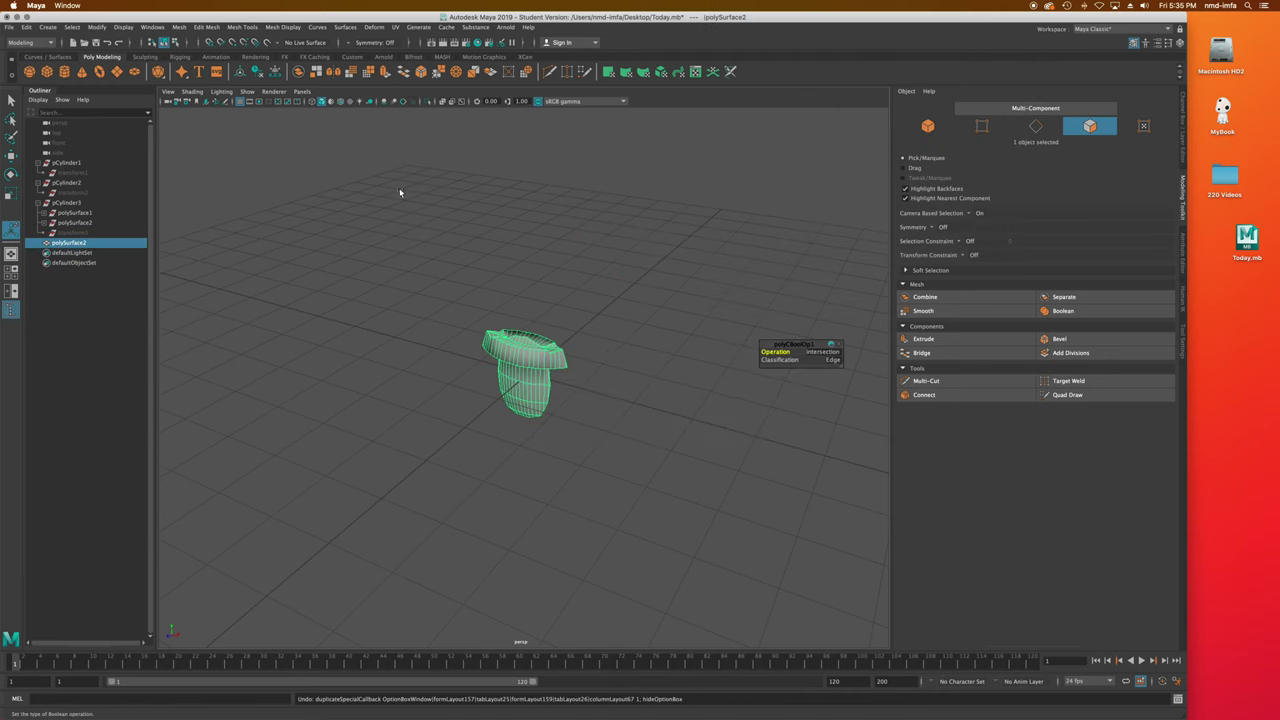
Create 15 Duplicate Special instances of the mesh with Translate X 1, Rotate Y 15 and a scale of 1.5 on all axes.
{"action": "left_click", "coordinate": [26, 27]}
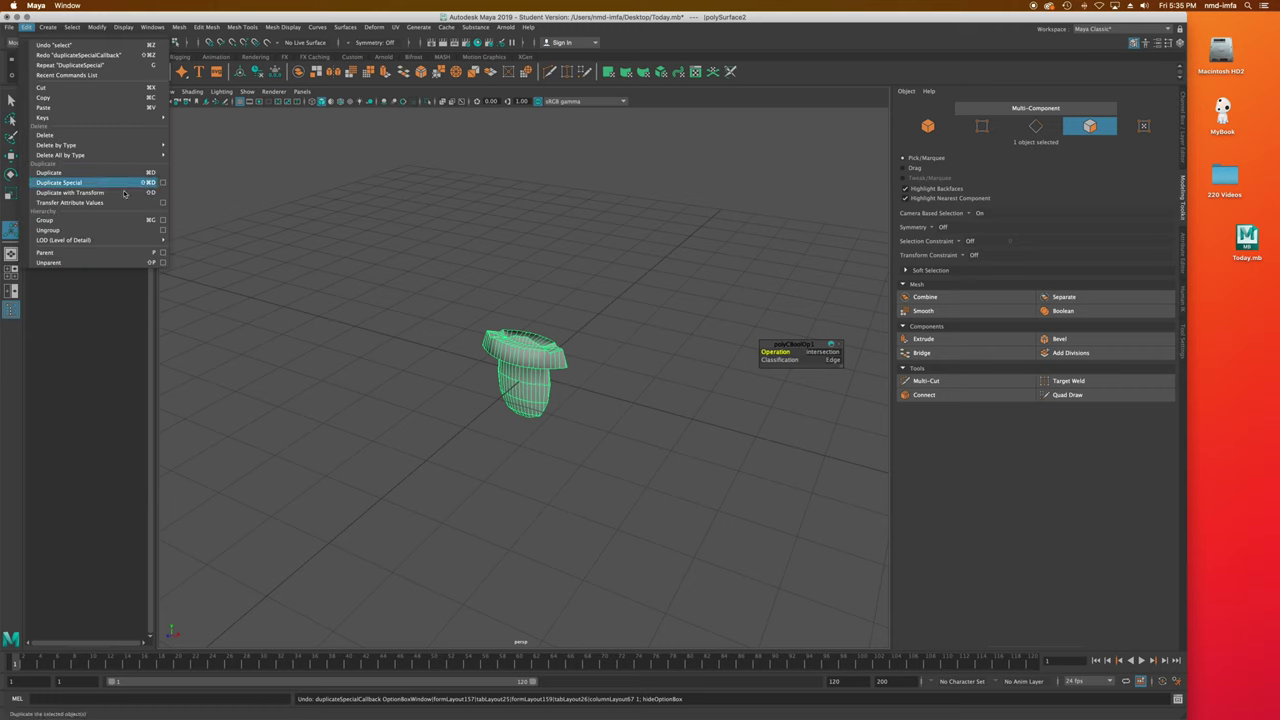
{"action": "left_click", "coordinate": [162, 184]}
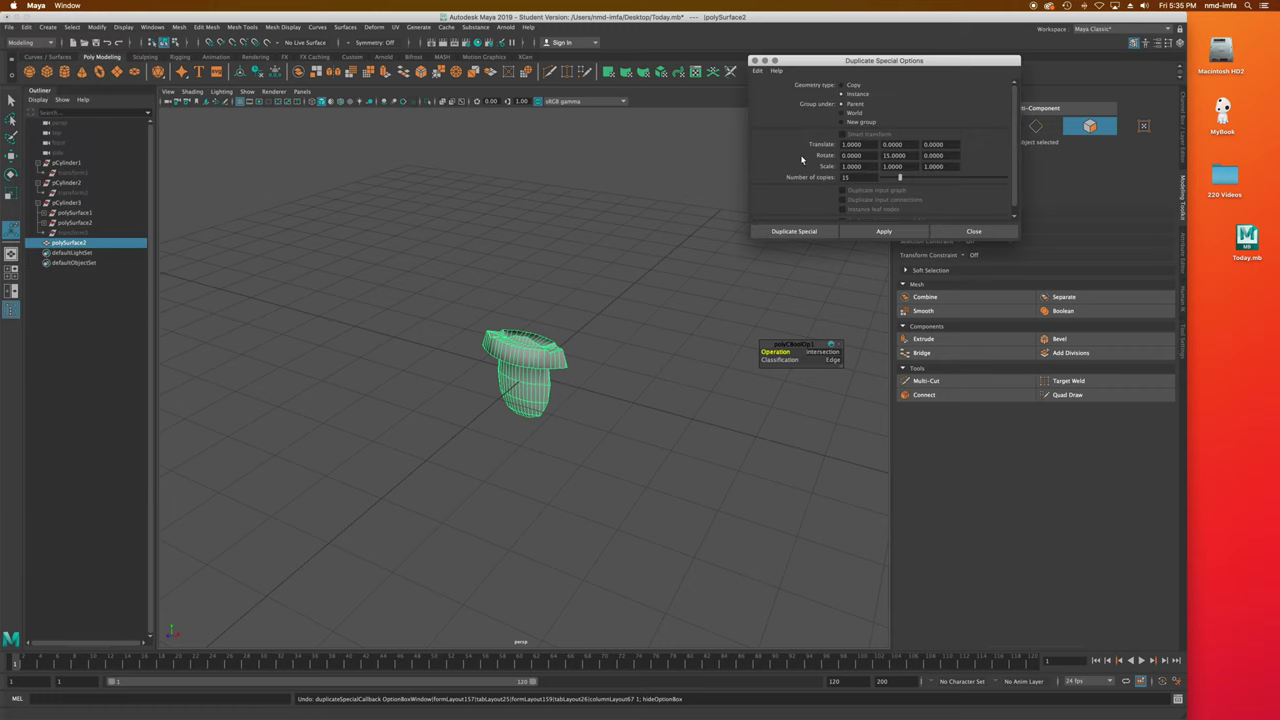
{"action": "double_click", "coordinate": [854, 166]}
{"action": "key", "text": "Tab"}
{"action": "type", "text": "1"}
{"action": "type", "text": ".5"}
{"action": "key", "text": "Tab"}
{"action": "type", "text": "1.5"}
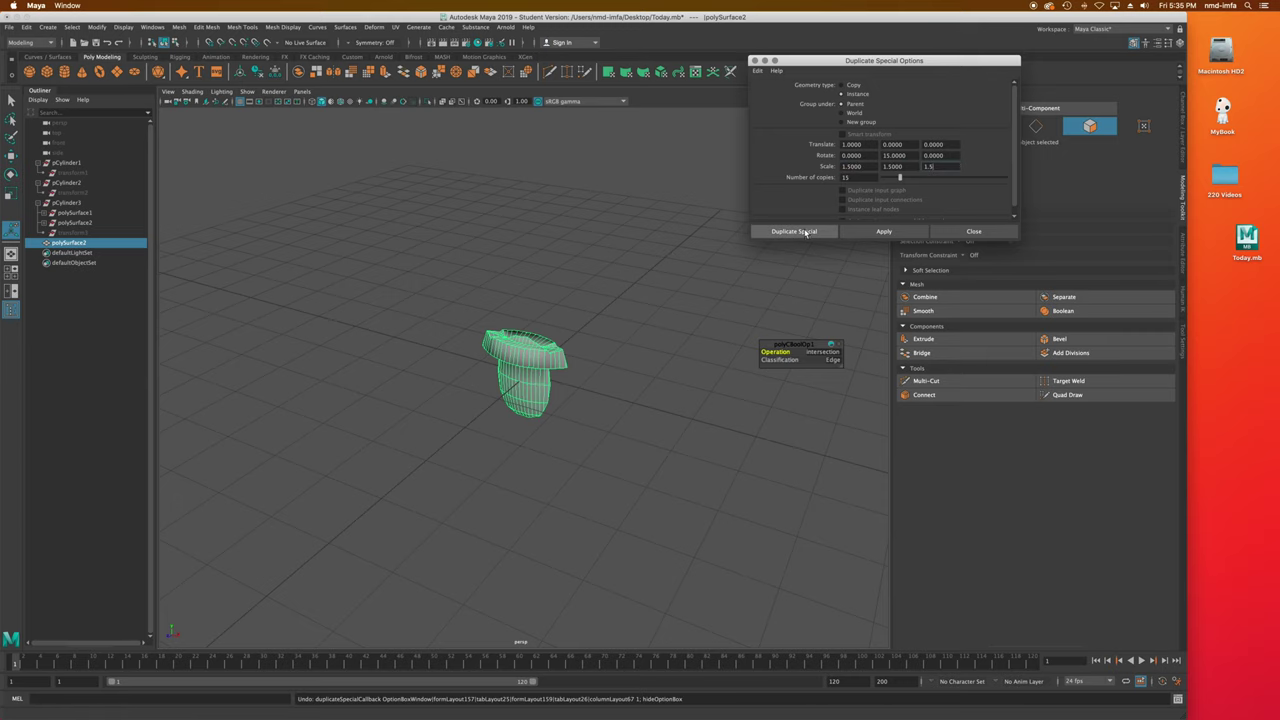
{"action": "left_click", "coordinate": [794, 231]}
Examine the progressively scaled instances from several sides and clear the selection.
{"action": "scroll", "coordinate": [695, 269], "scroll_direction": "down", "scroll_amount": 10}
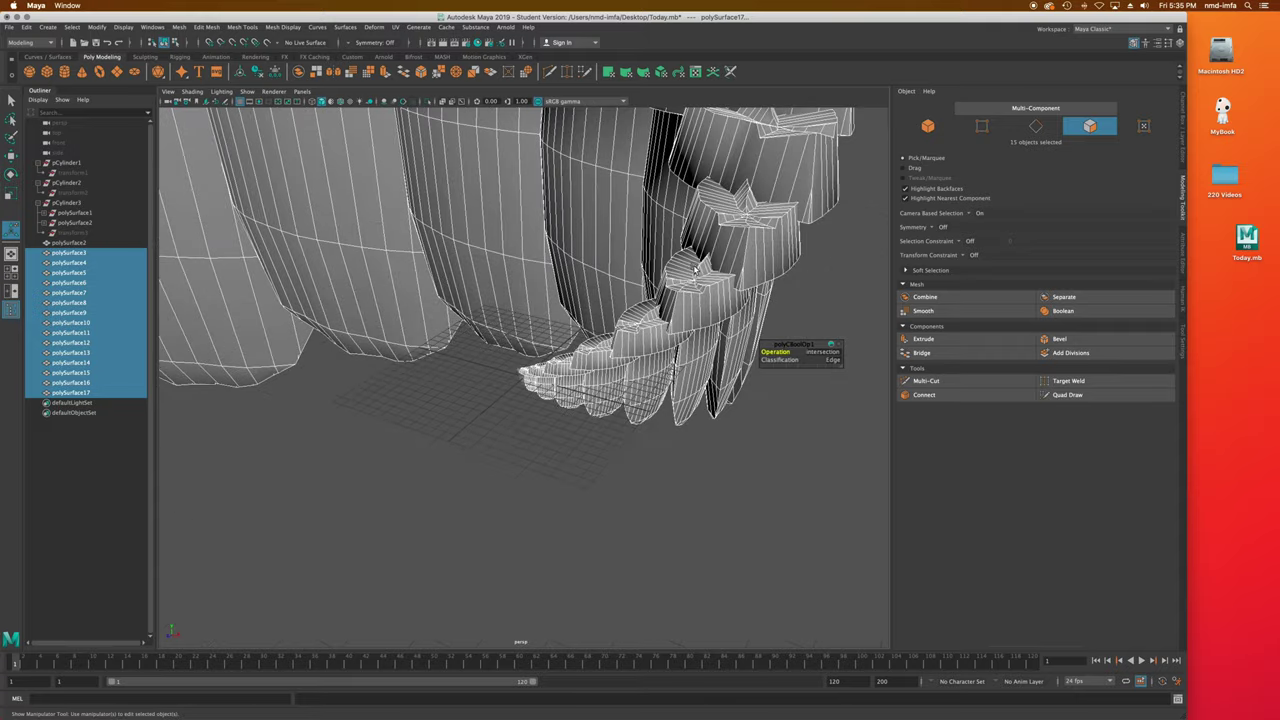
{"action": "left_click_drag", "start_coordinate": [695, 269], "coordinate": [315, 290], "text": "alt"}
{"action": "left_click_drag", "start_coordinate": [193, 289], "coordinate": [496, 256], "text": "alt"}
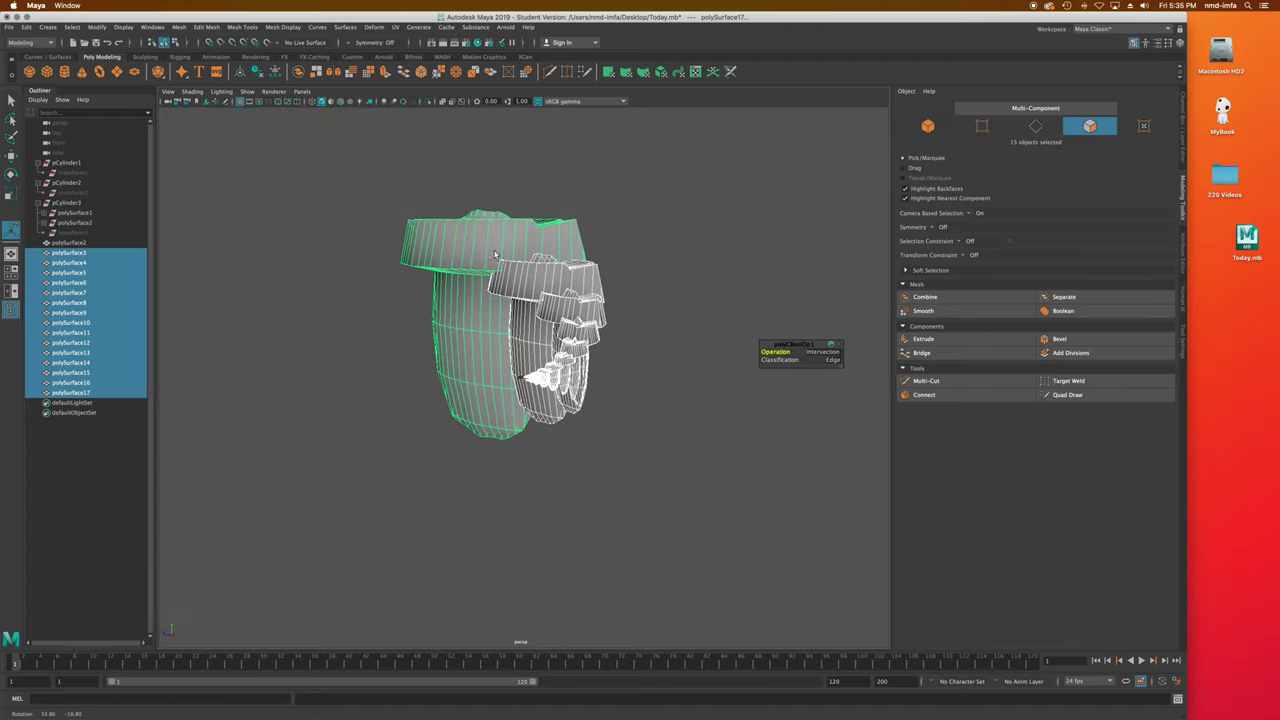
{"action": "left_click", "coordinate": [90, 451]}
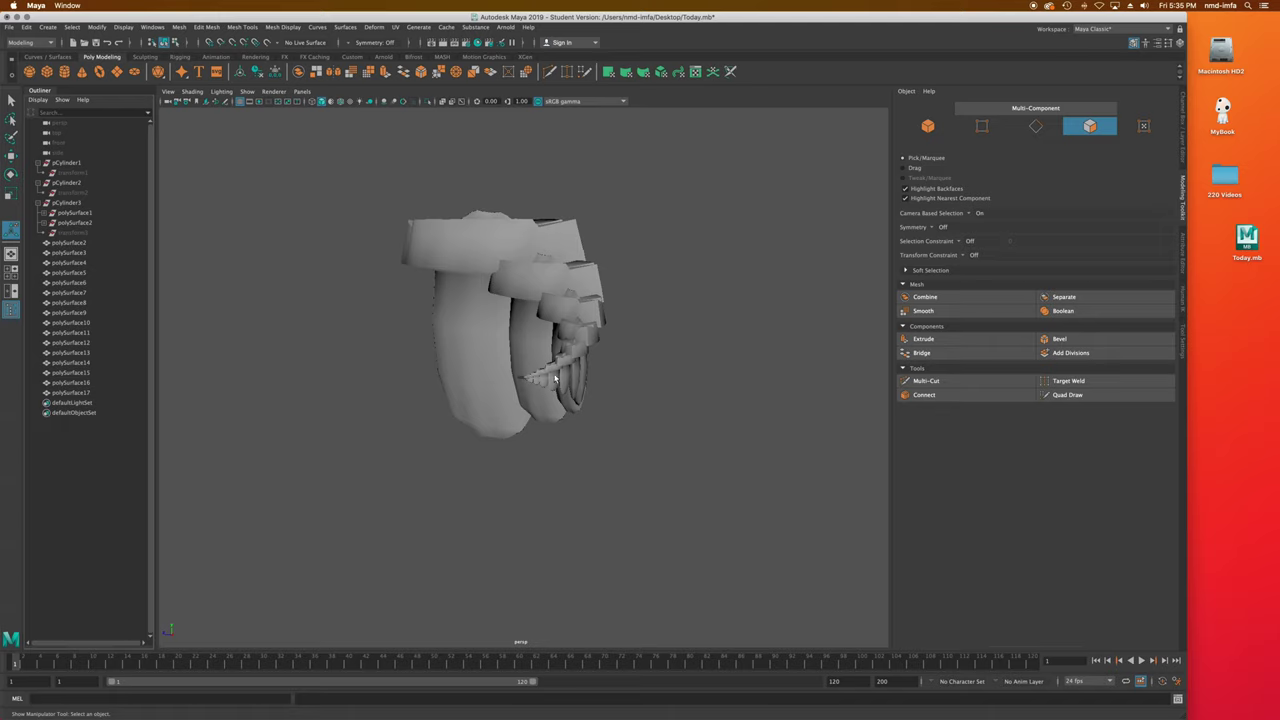